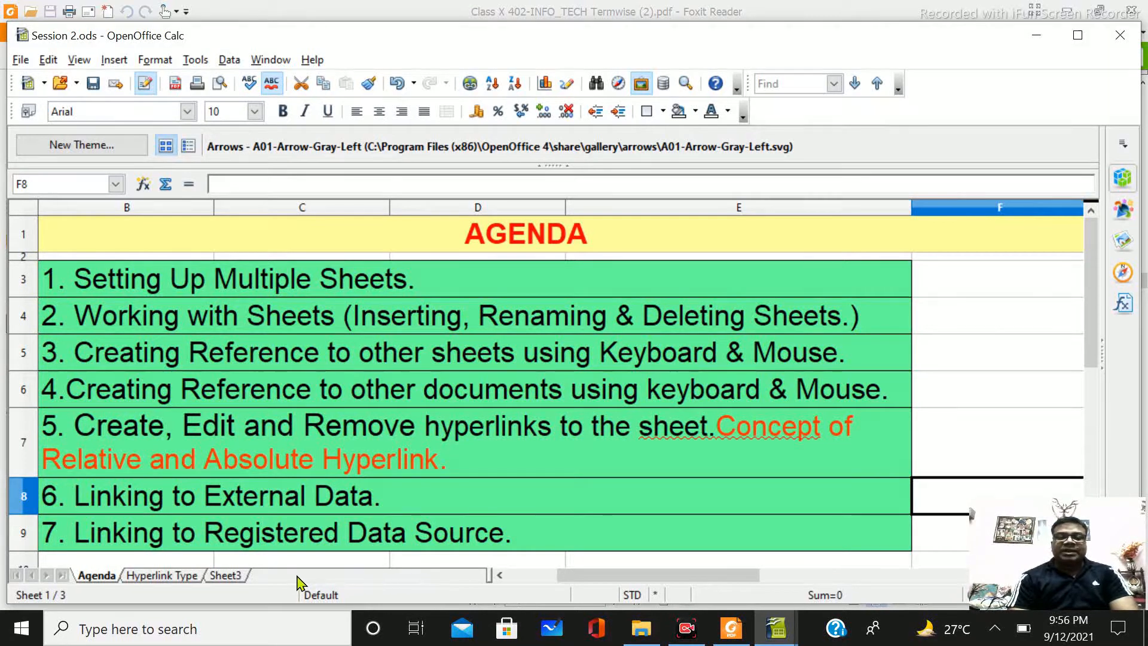
# - Insert one new sheet named example1 after the Hyperlink Type sheet
pyautogui.doubleClick(345, 578)
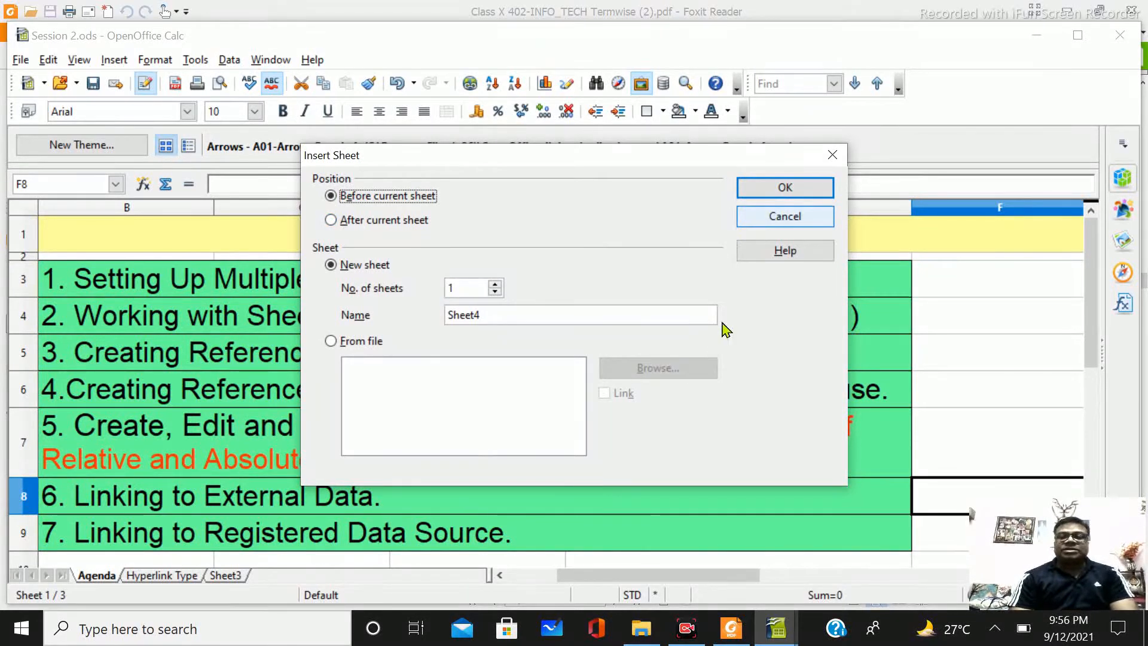
pyautogui.click(763, 219)
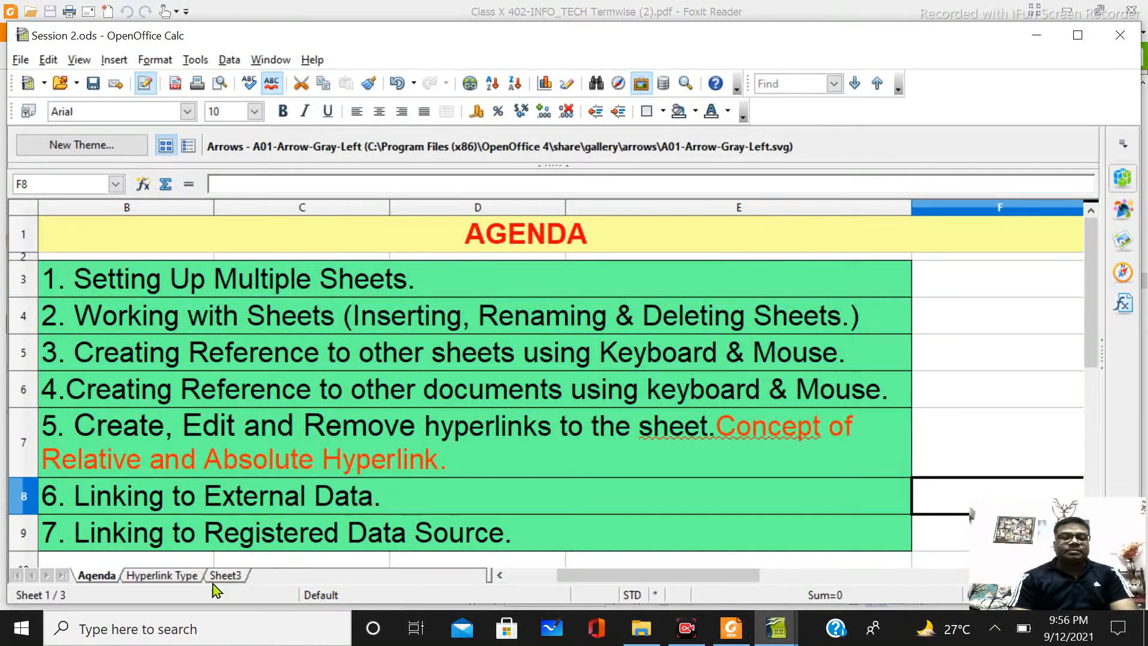
pyautogui.click(189, 577)
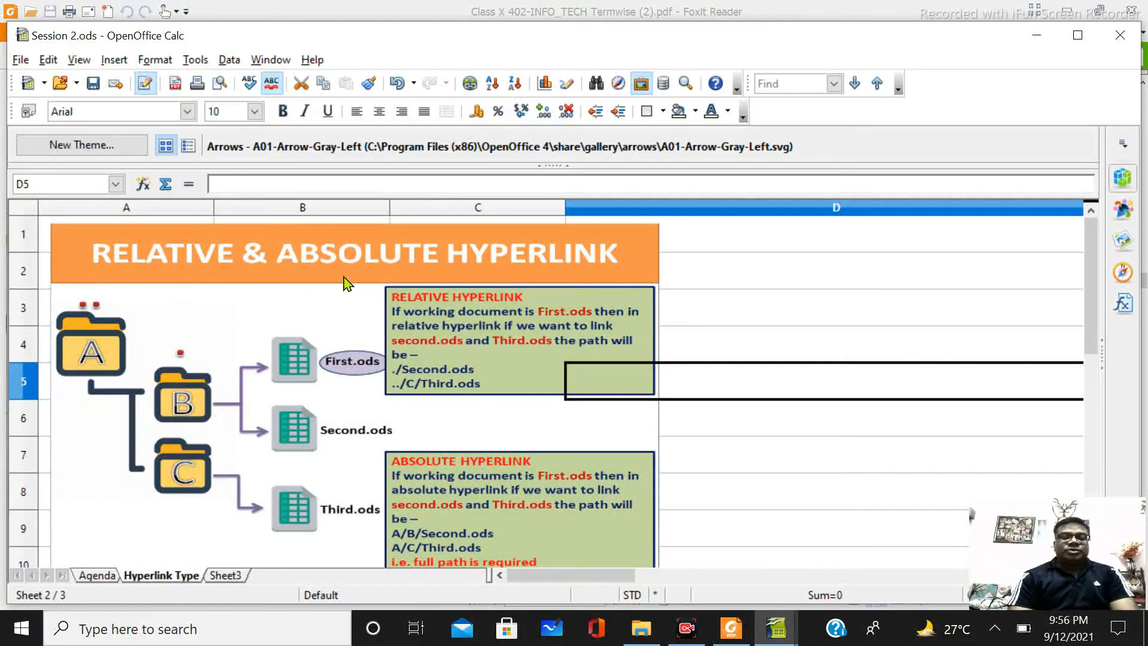
pyautogui.click(345, 581)
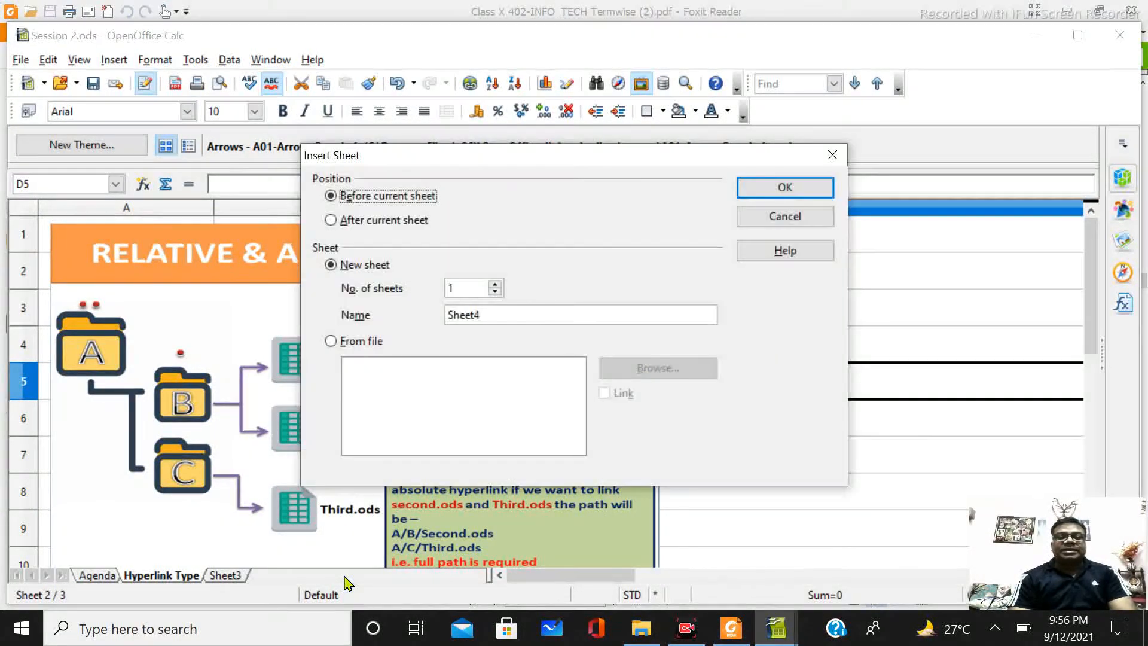
pyautogui.click(342, 222)
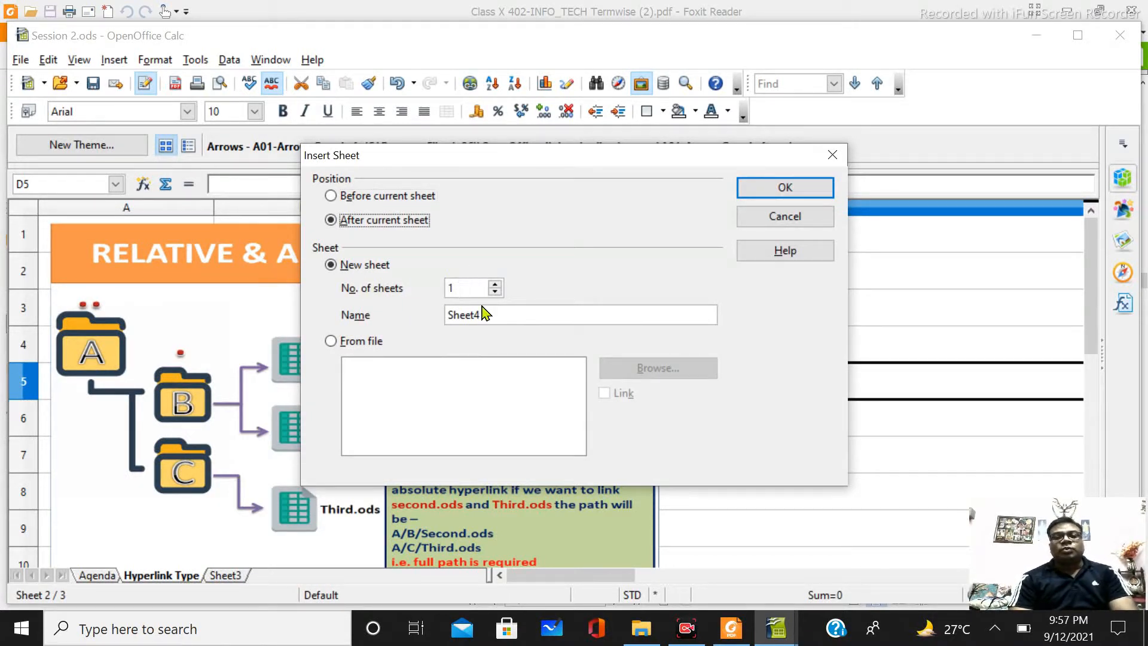
pyautogui.moveTo(478, 313); pyautogui.dragTo(393, 319)
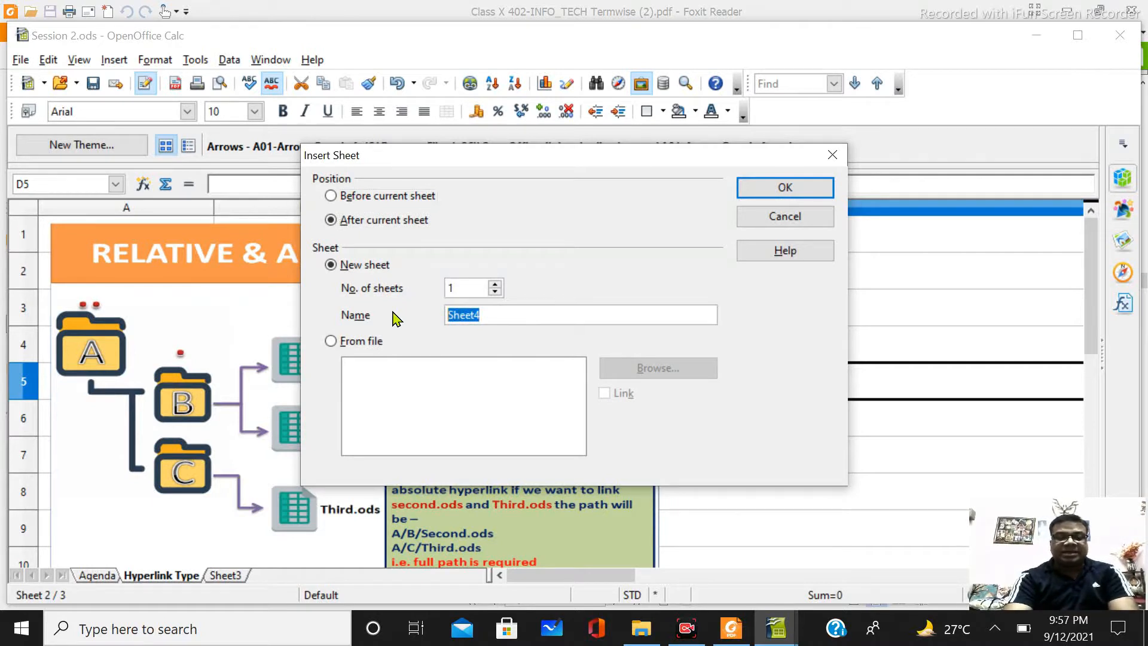
pyautogui.write('example1')
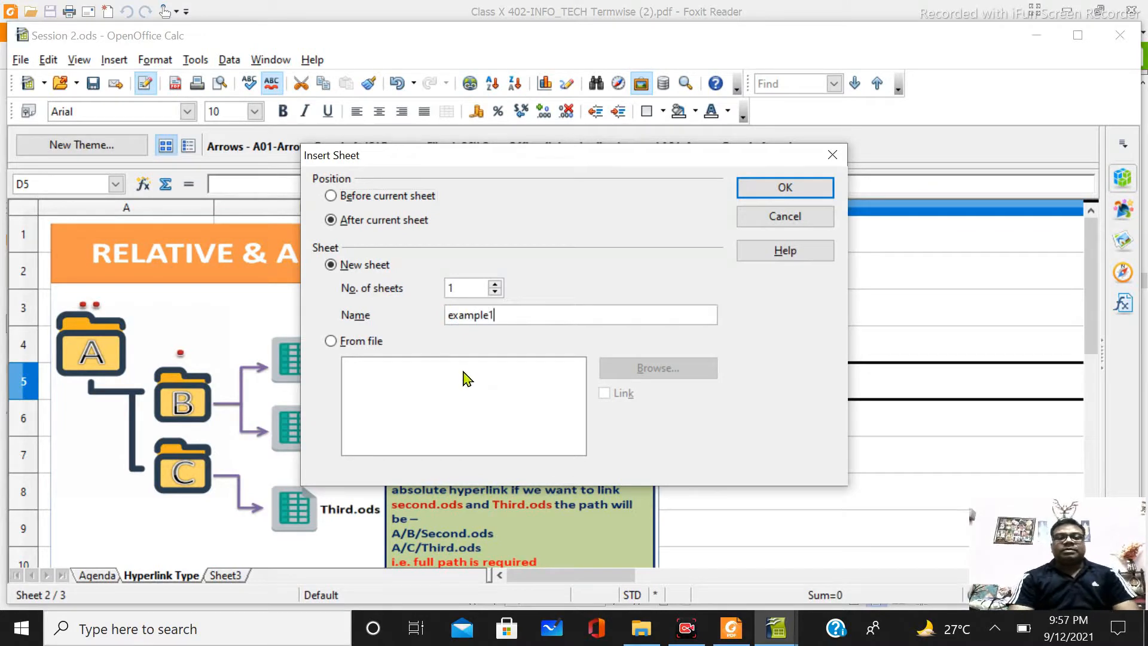
pyautogui.click(758, 198)
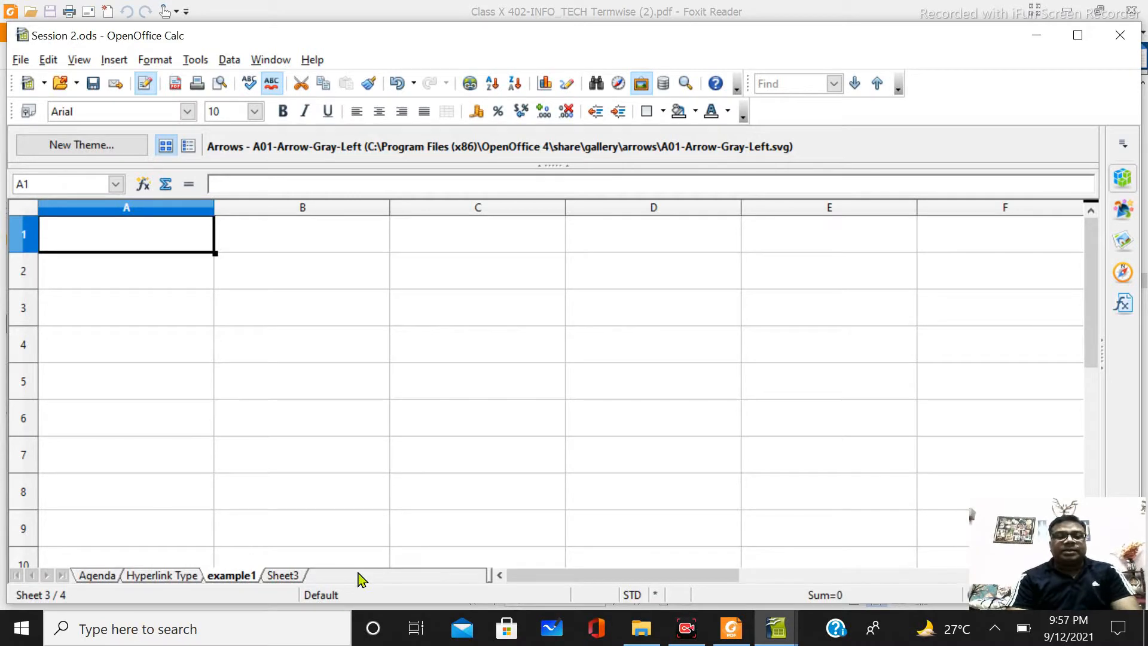
# - Show the Agenda sheet and maximize the spreadsheet window
pyautogui.click(96, 575)
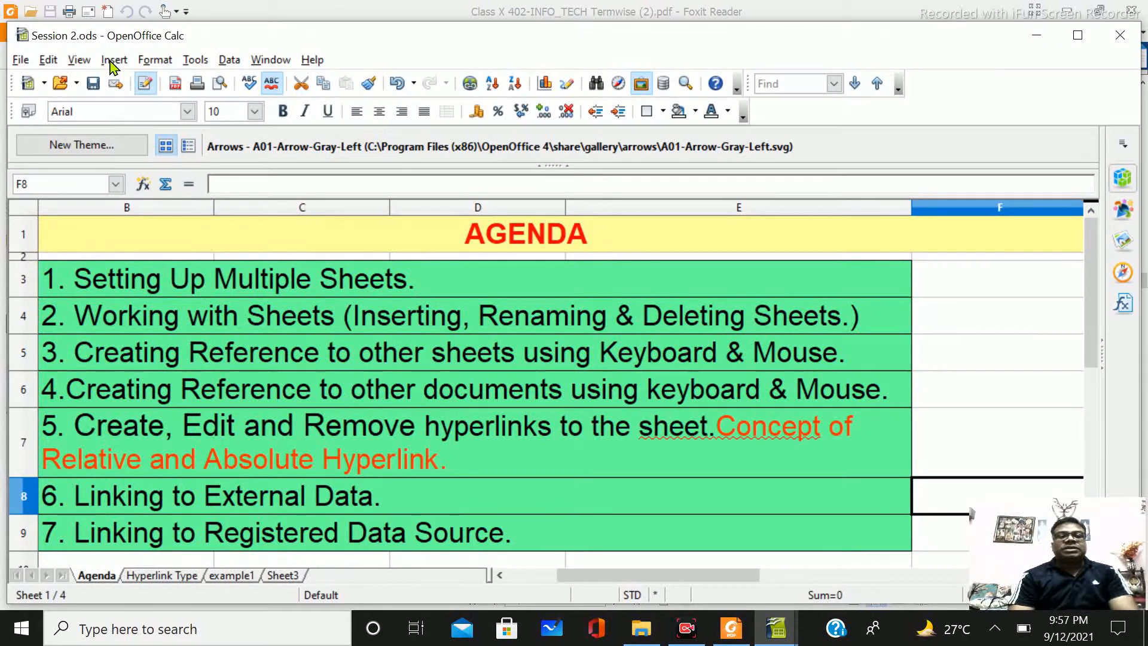
pyautogui.click(1078, 35)
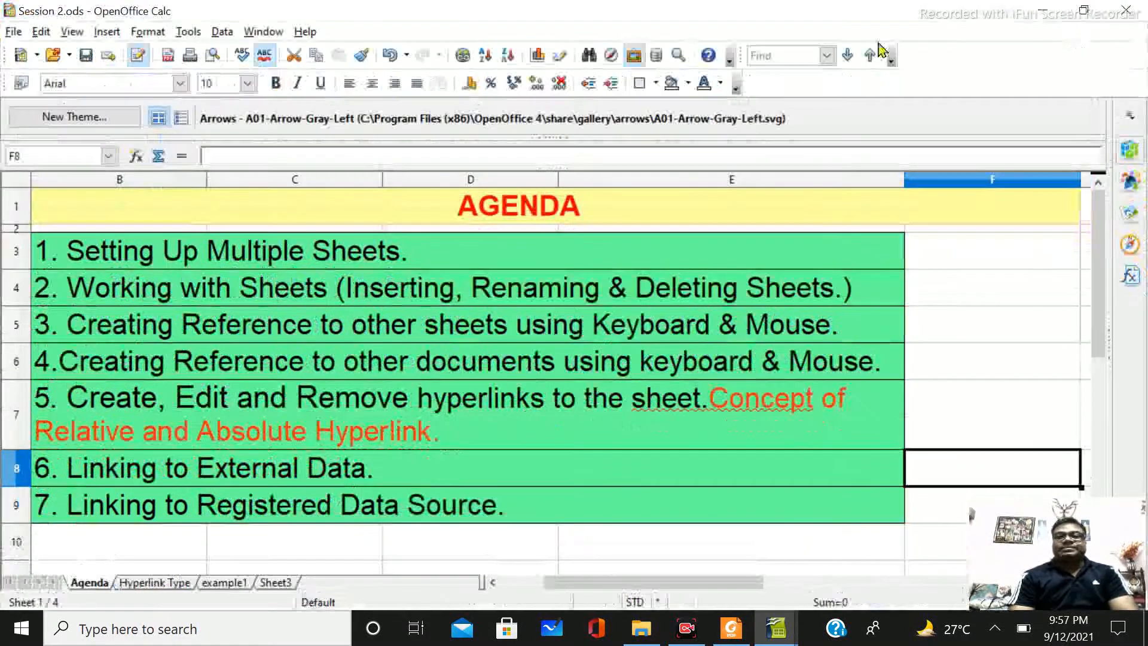
pyautogui.click(107, 31)
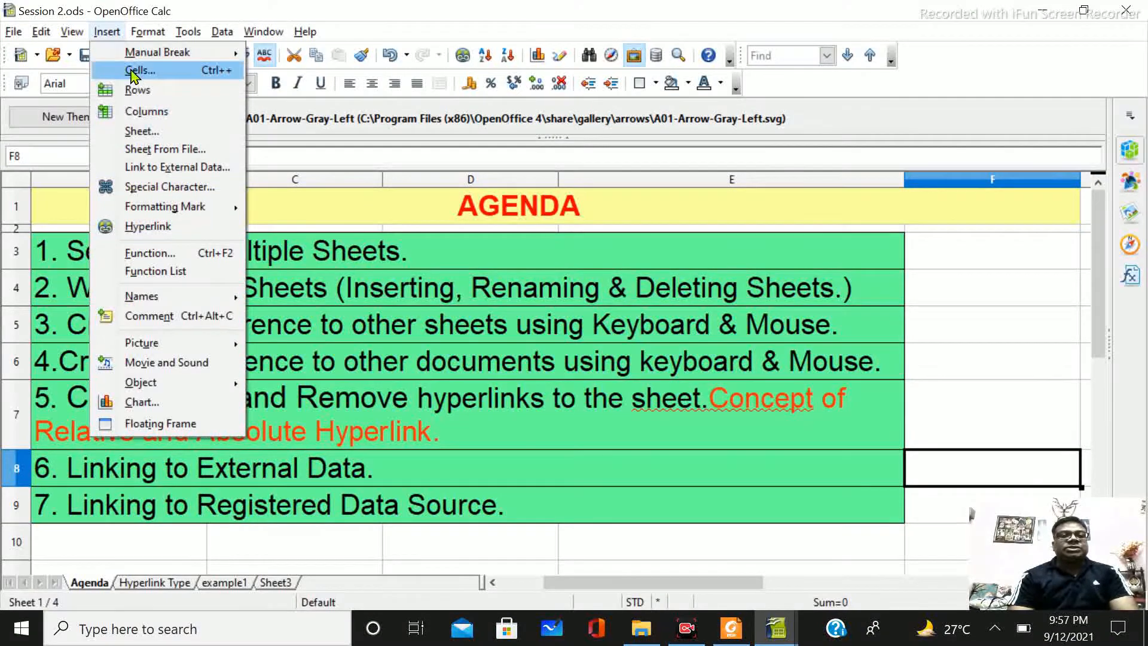
pyautogui.click(147, 133)
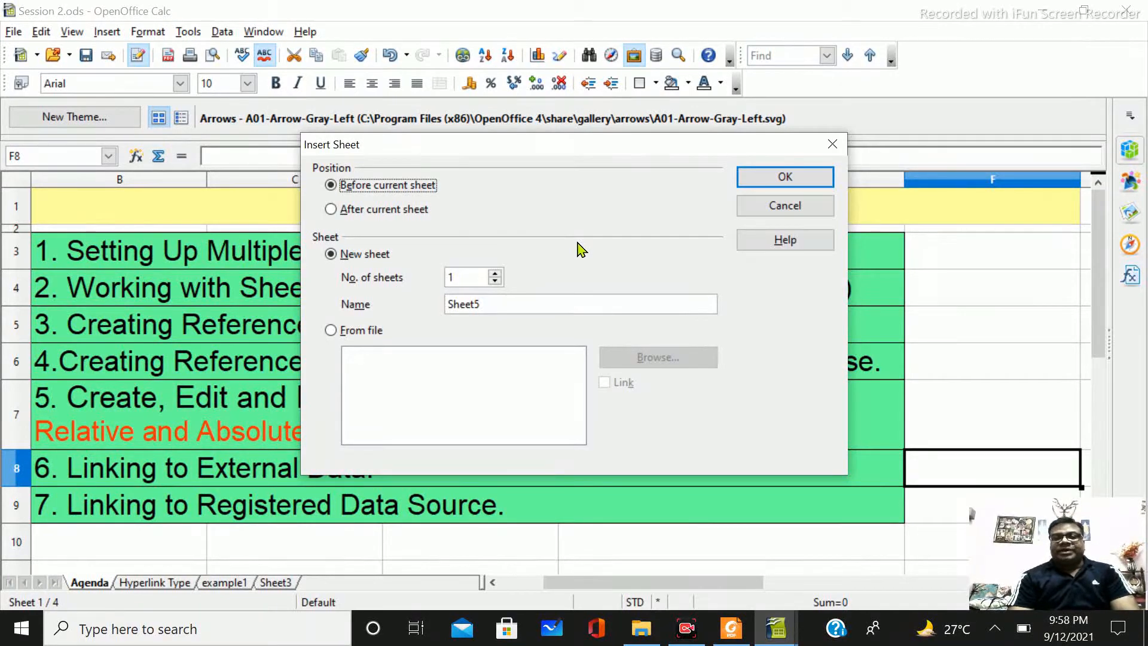
pyautogui.click(773, 209)
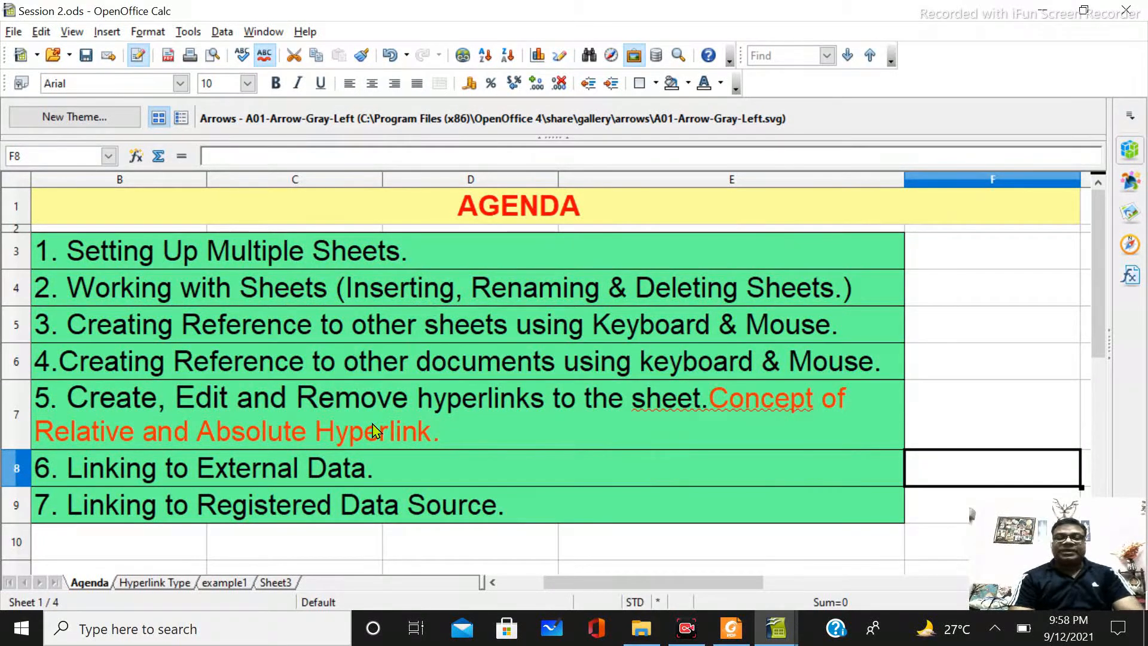
# - Rename the example1 sheet as Test1
pyautogui.click(225, 583)
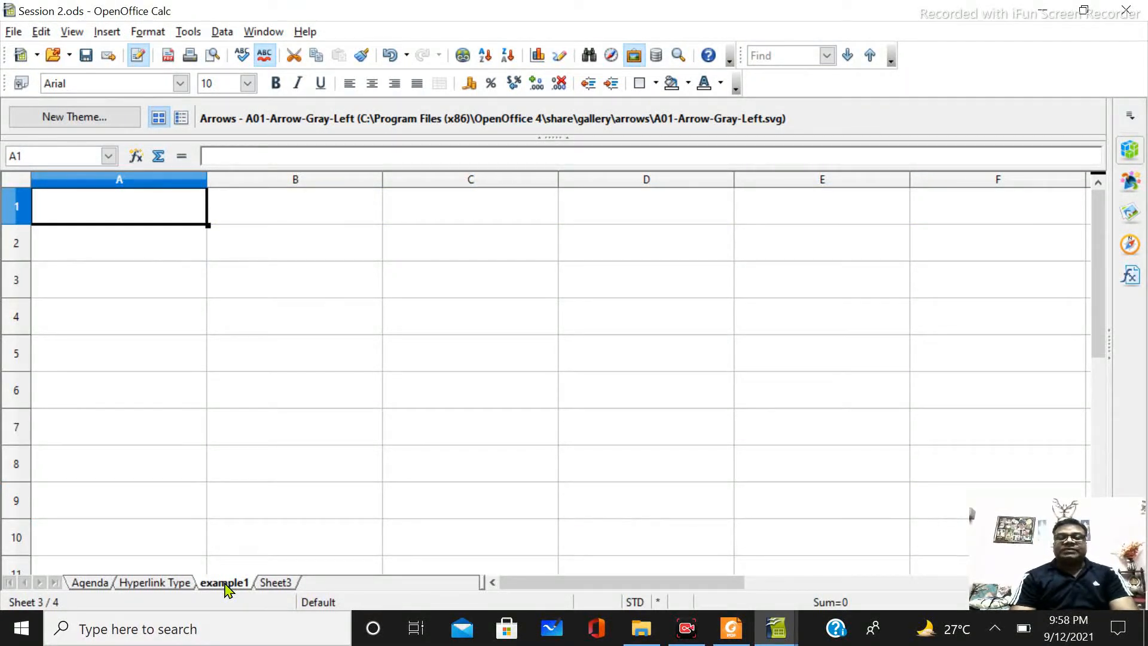
pyautogui.rightClick(225, 582)
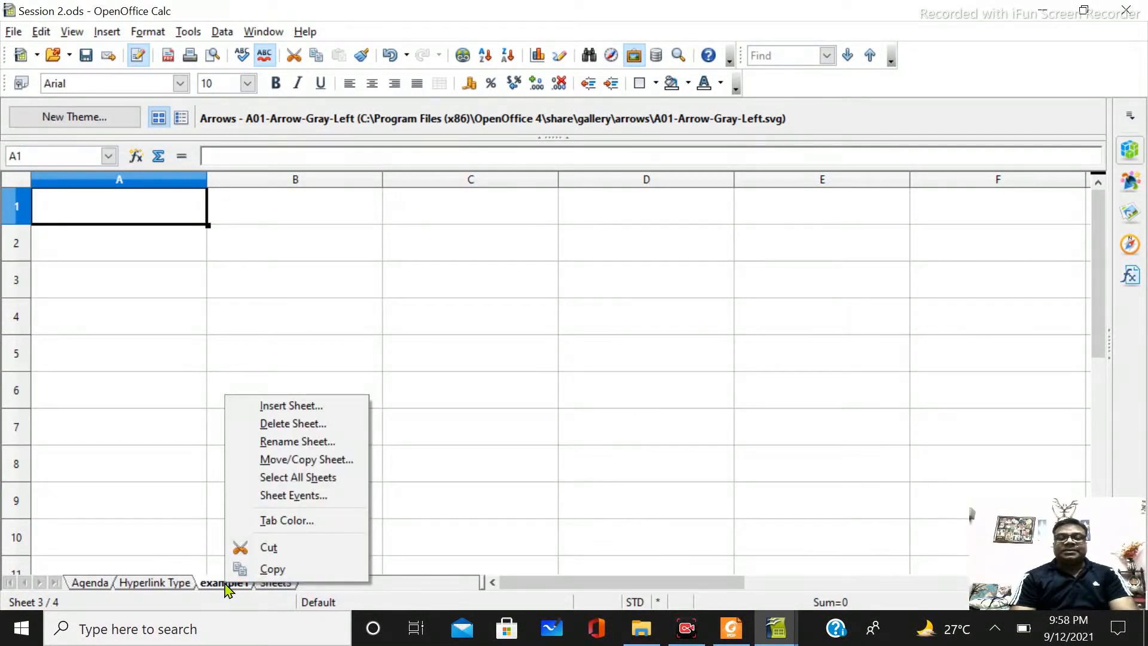
pyautogui.click(287, 443)
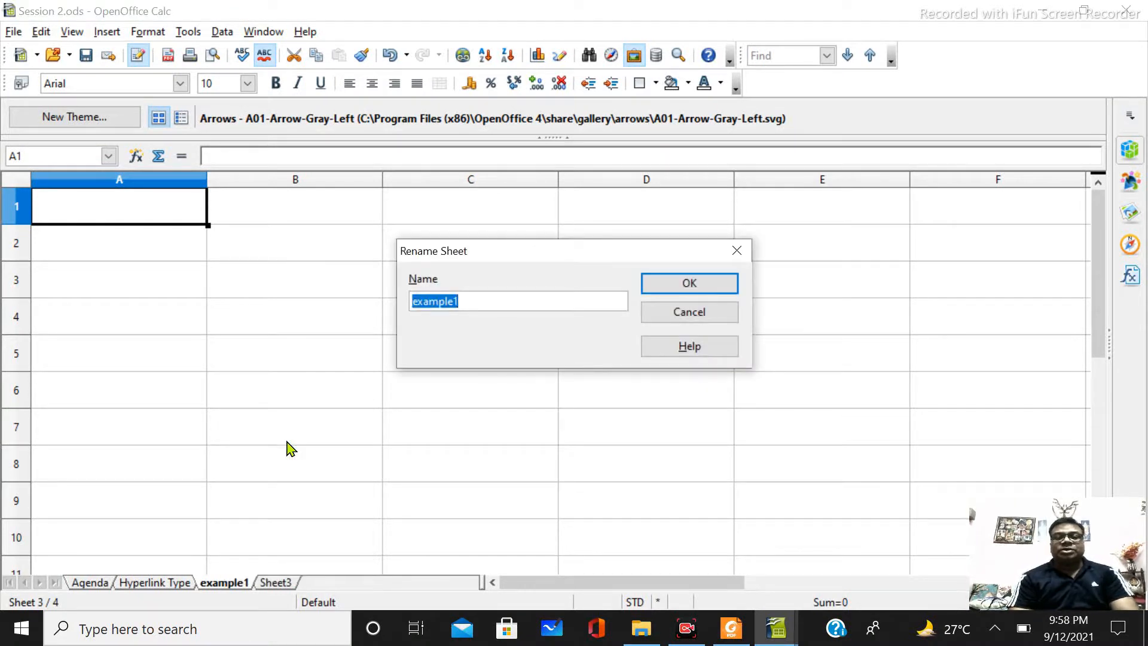
pyautogui.write('Test')
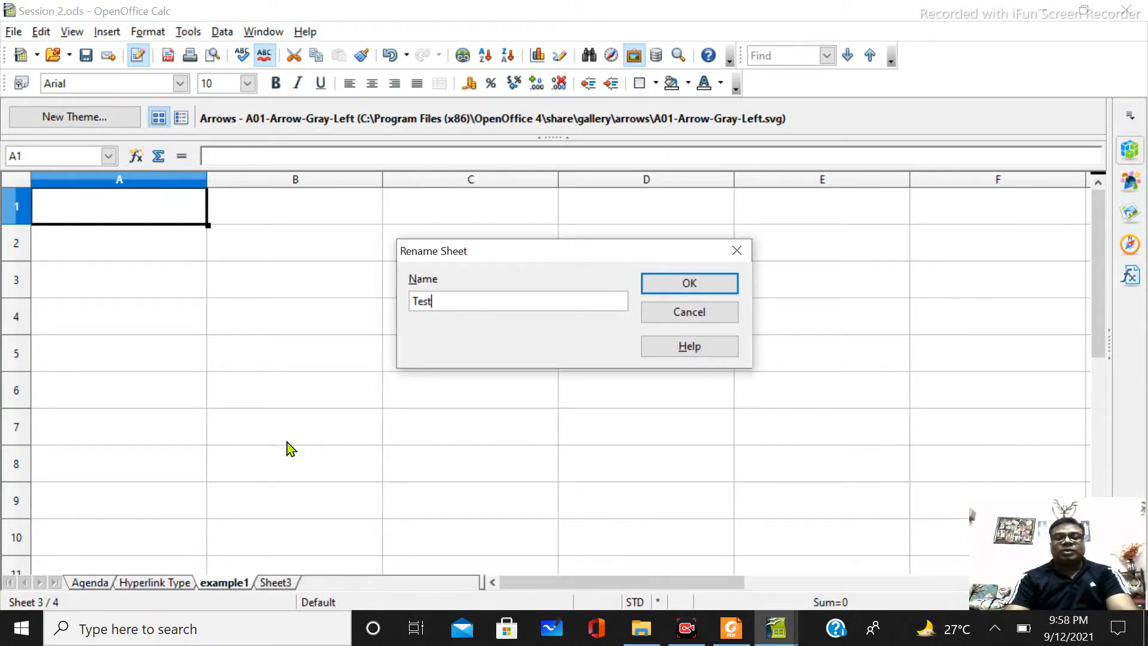
pyautogui.write('1')
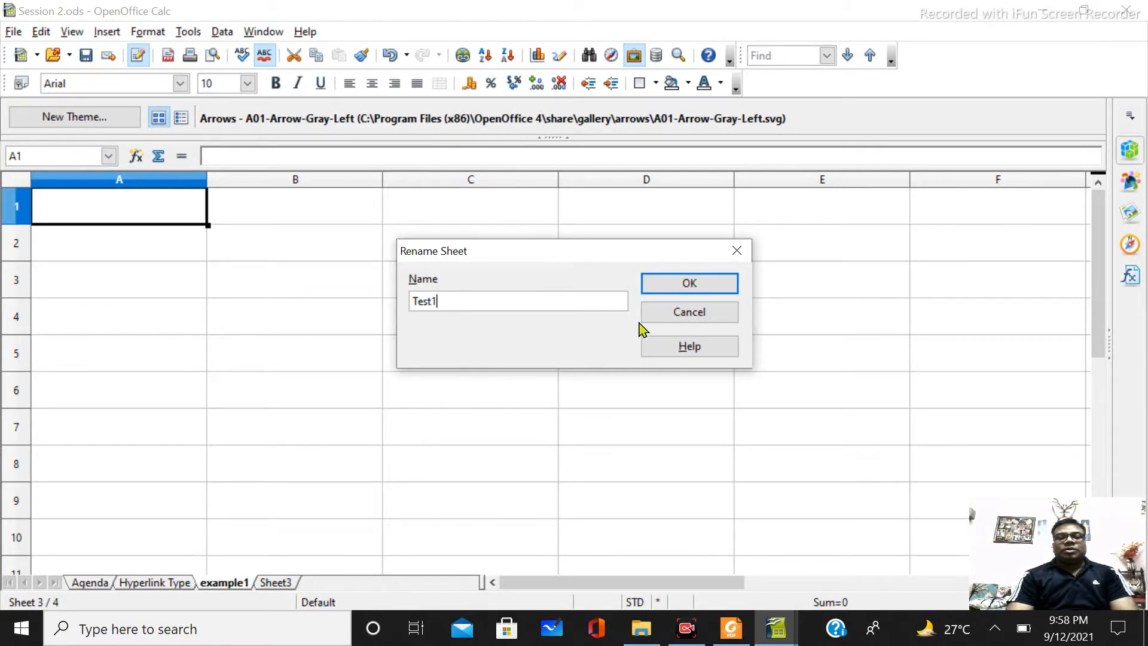
pyautogui.click(689, 285)
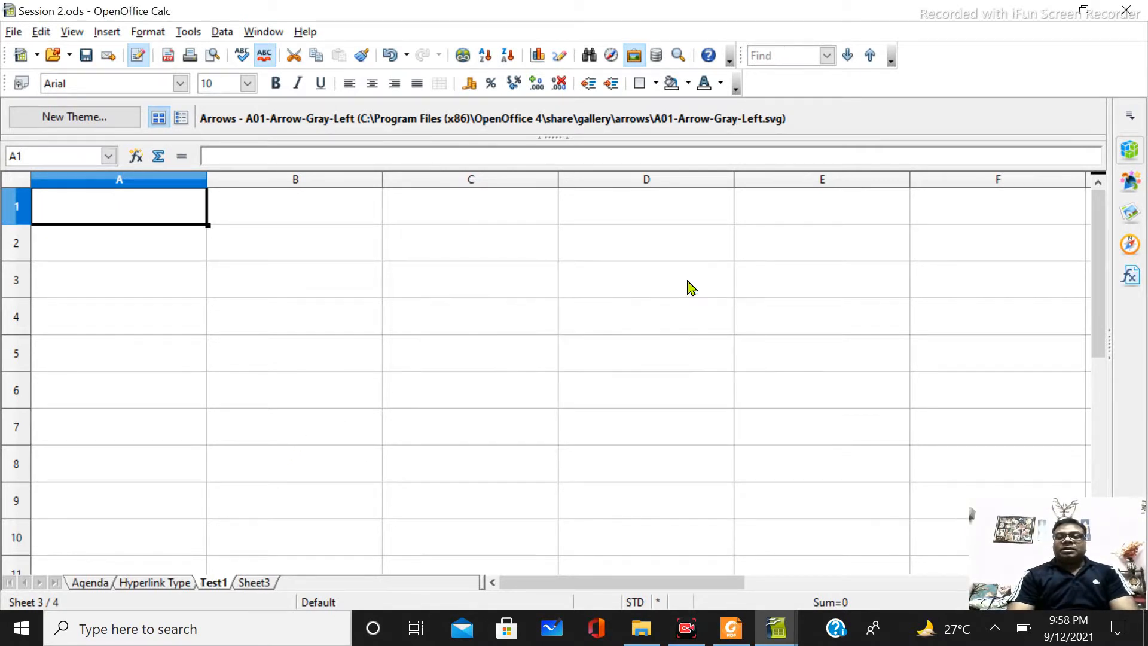
# - Delete the Test1 sheet from the workbook
pyautogui.rightClick(220, 590)
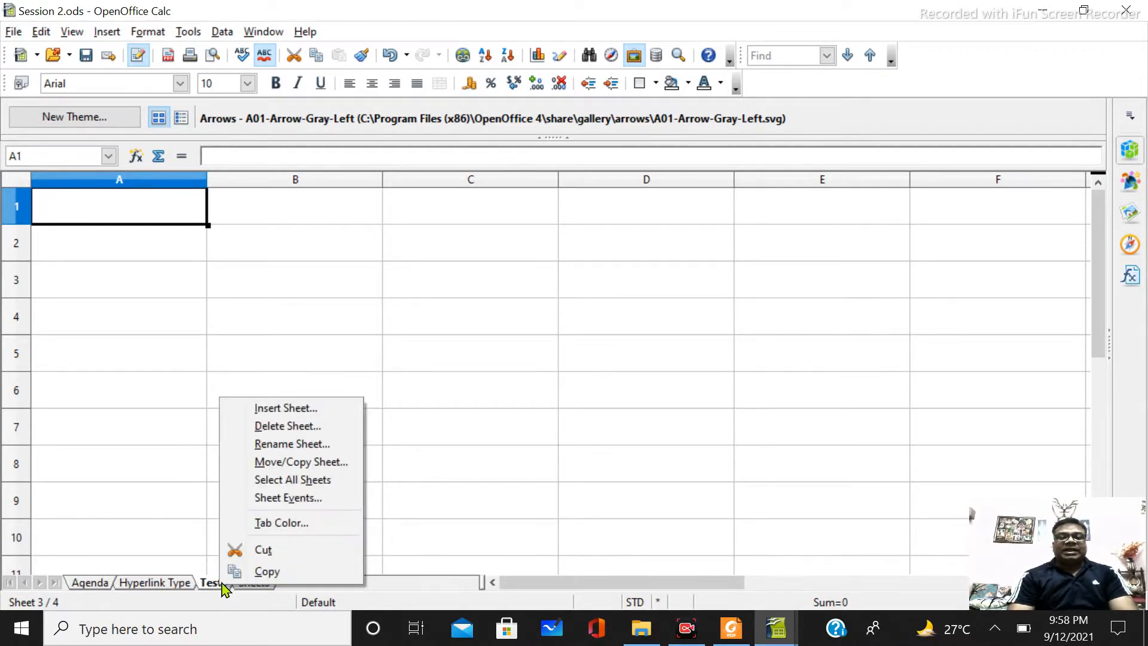
pyautogui.click(286, 426)
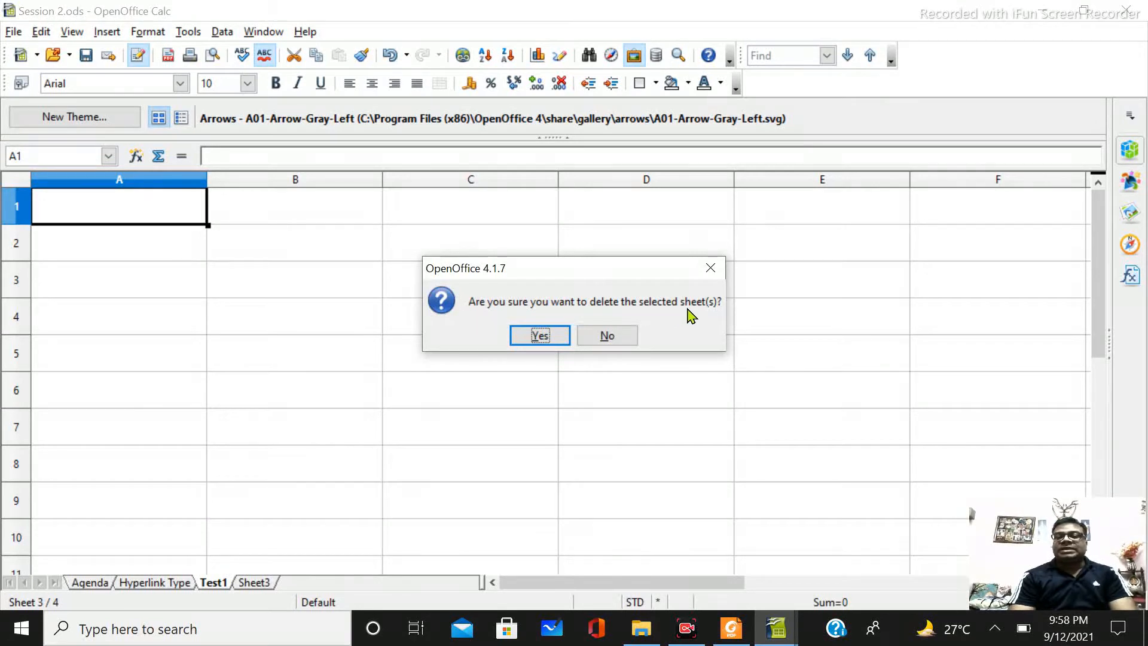
pyautogui.click(541, 338)
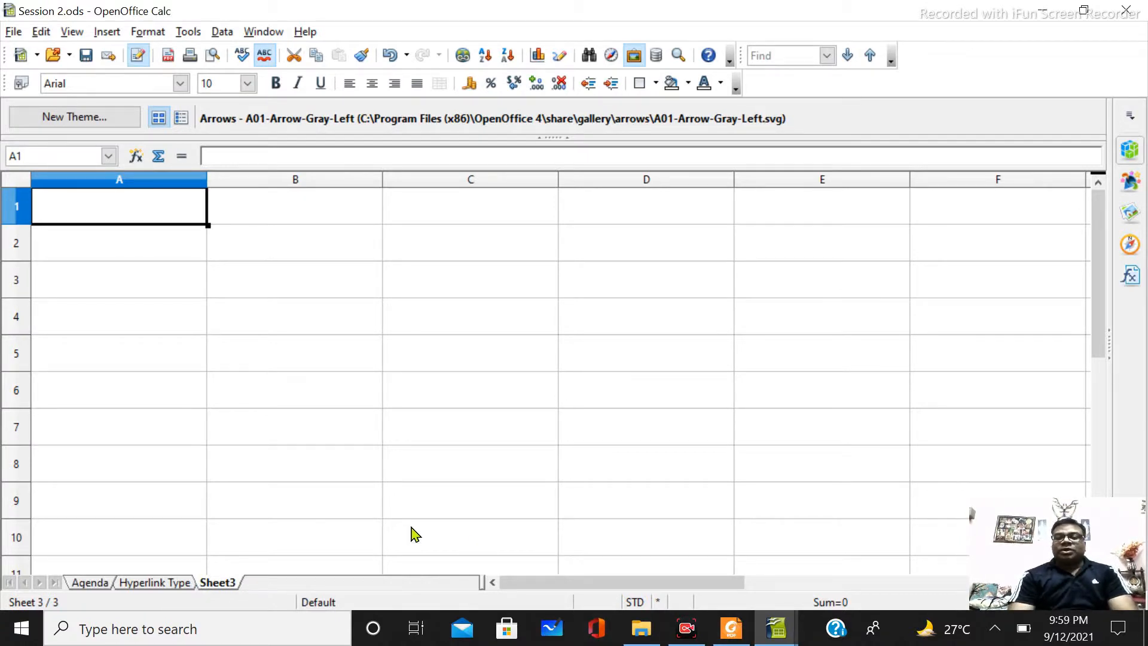
pyautogui.click(103, 584)
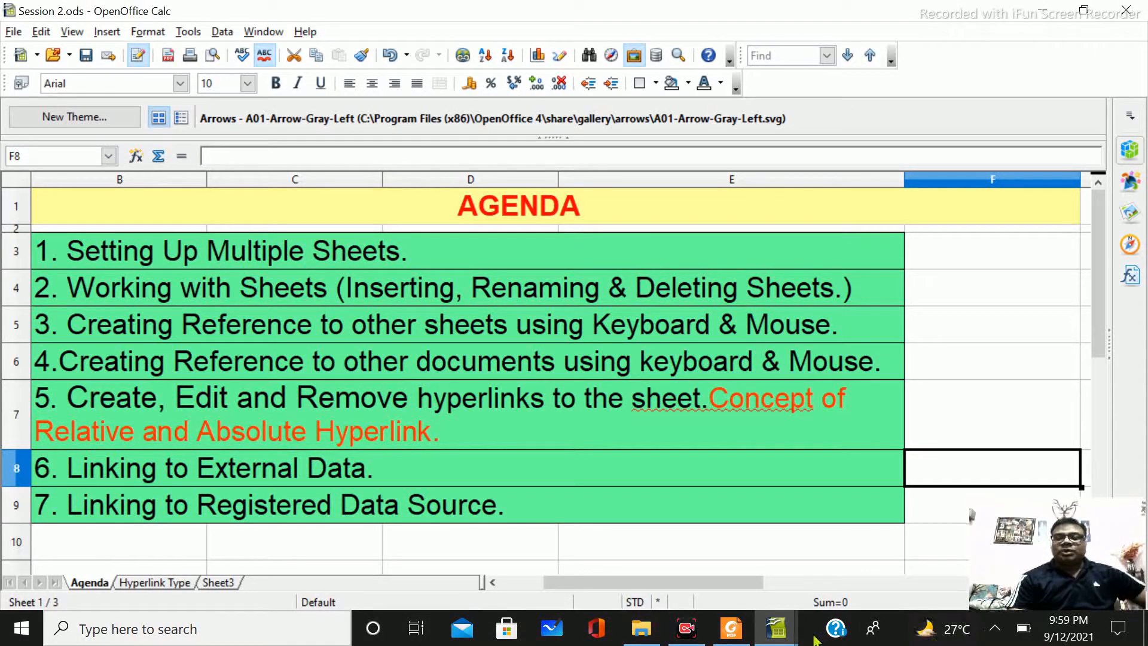
pyautogui.click(694, 633)
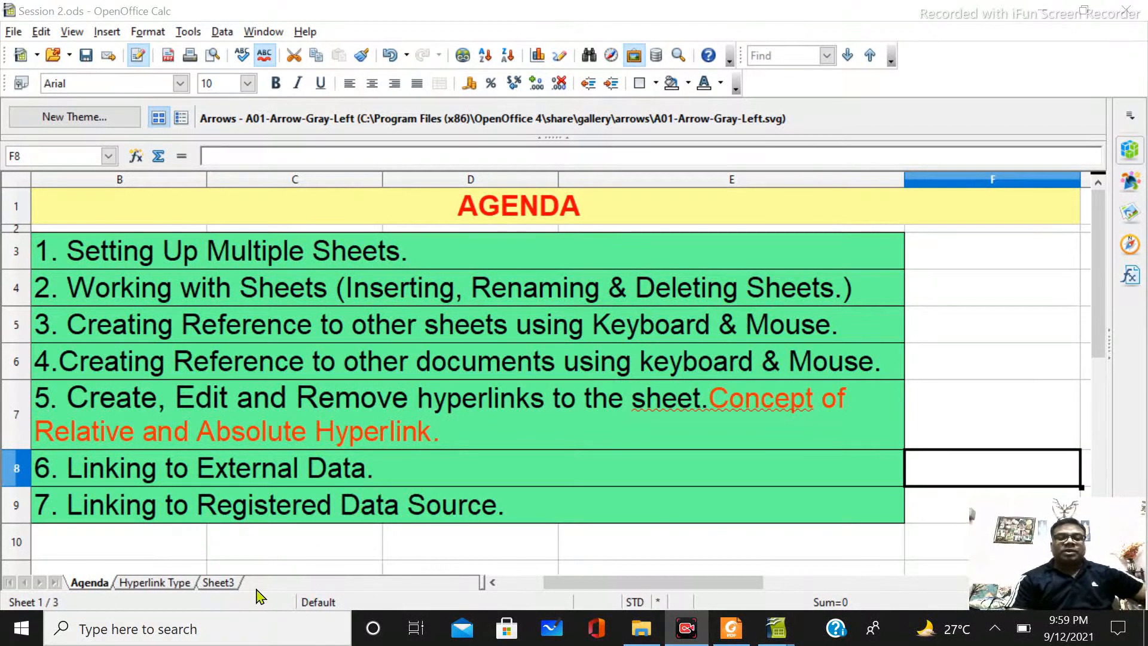
# - Insert one new sheet named Sheet4 after Sheet3
pyautogui.click(219, 582)
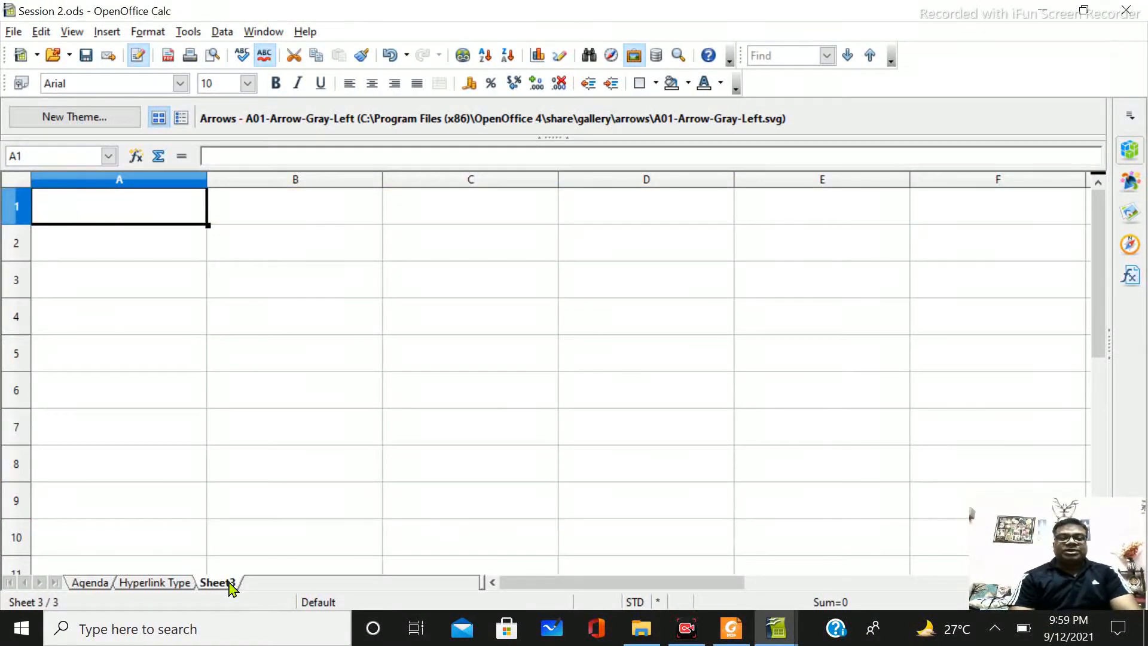
pyautogui.rightClick(261, 588)
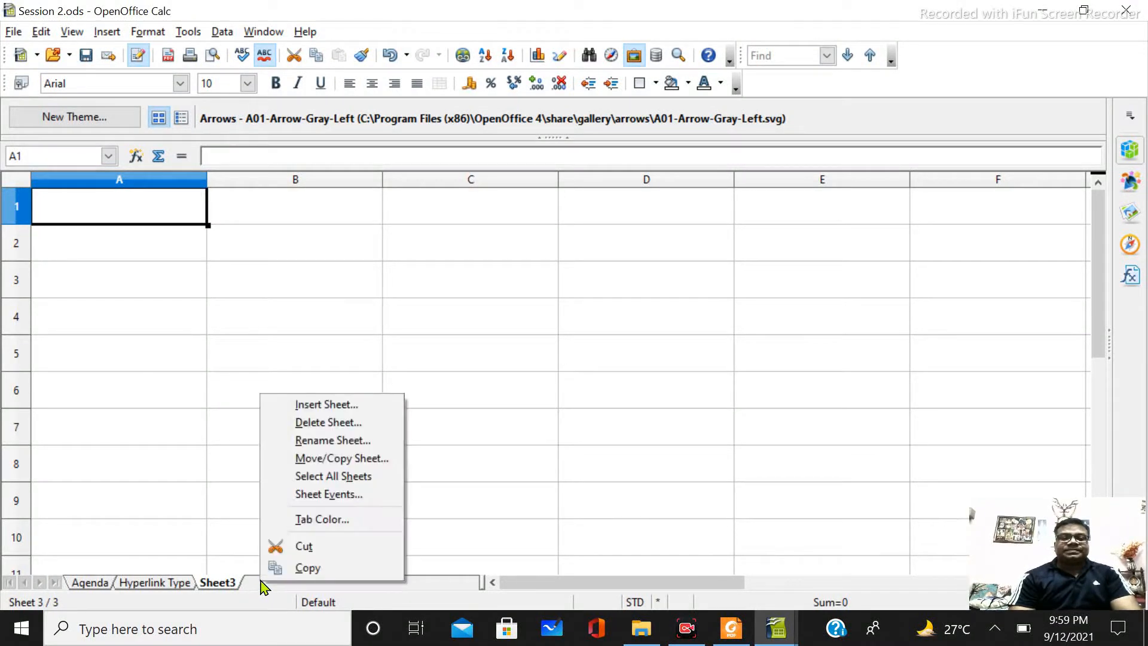
pyautogui.click(333, 411)
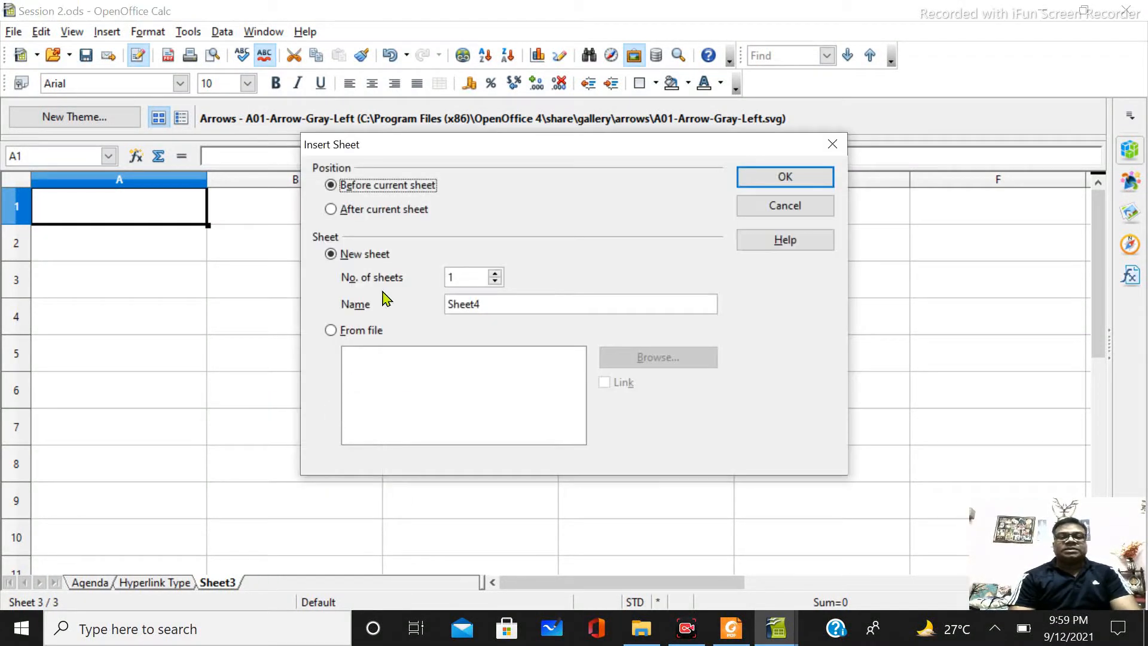
pyautogui.click(367, 210)
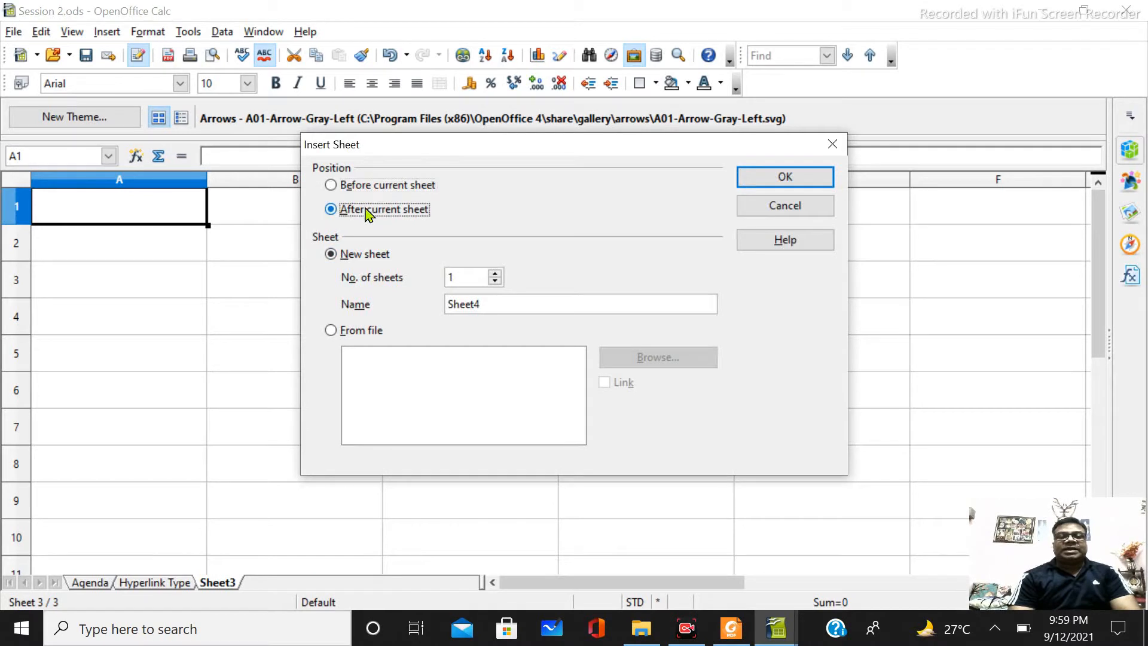
pyautogui.click(494, 304)
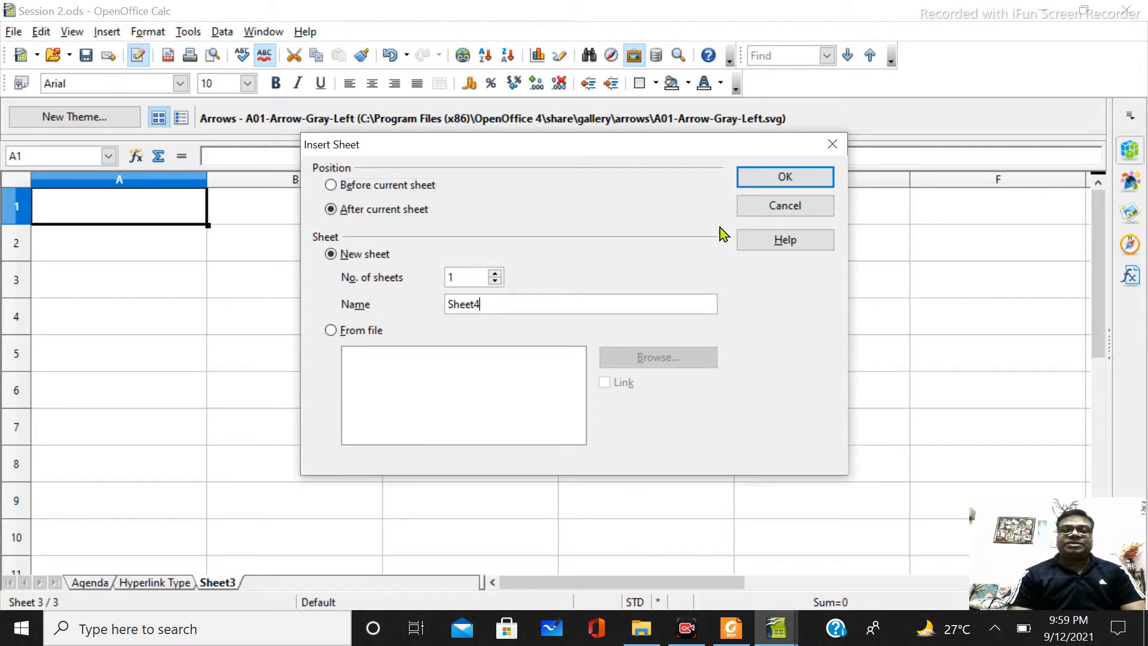
pyautogui.click(767, 185)
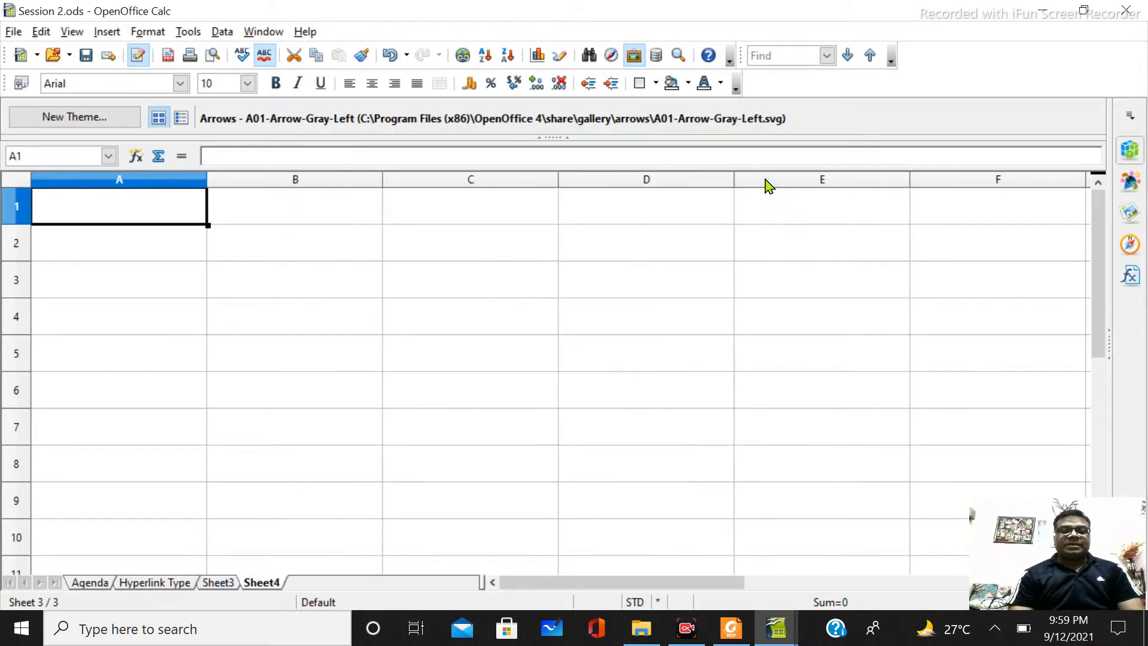
# - Insert one new sheet named Sheet5 after Sheet4
pyautogui.rightClick(322, 581)
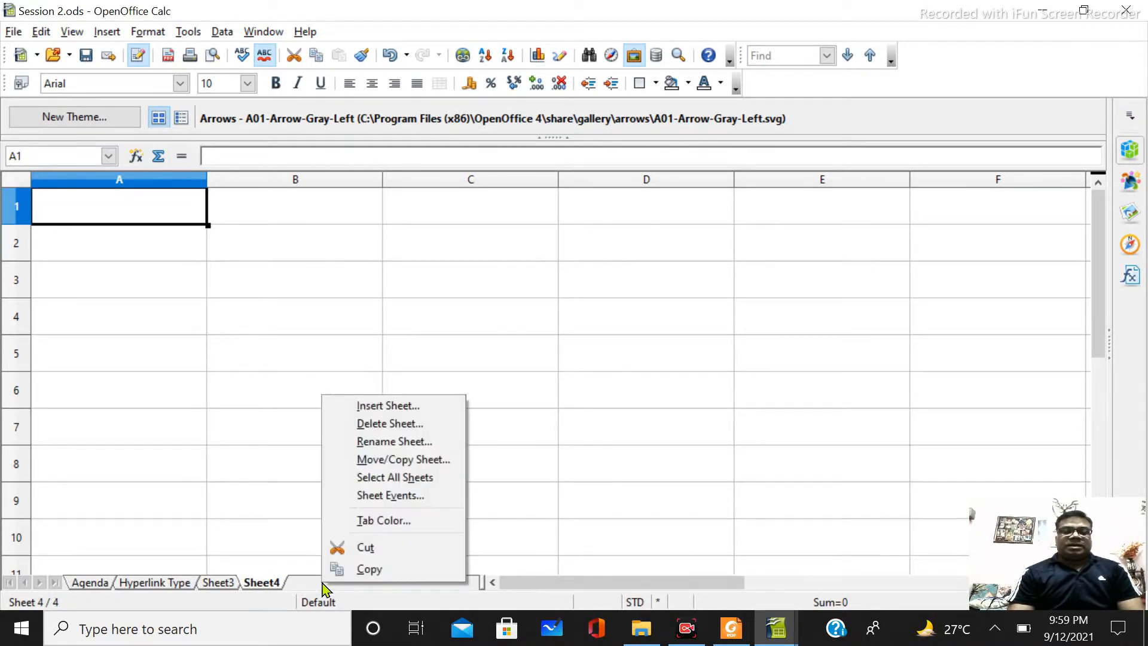
pyautogui.click(392, 407)
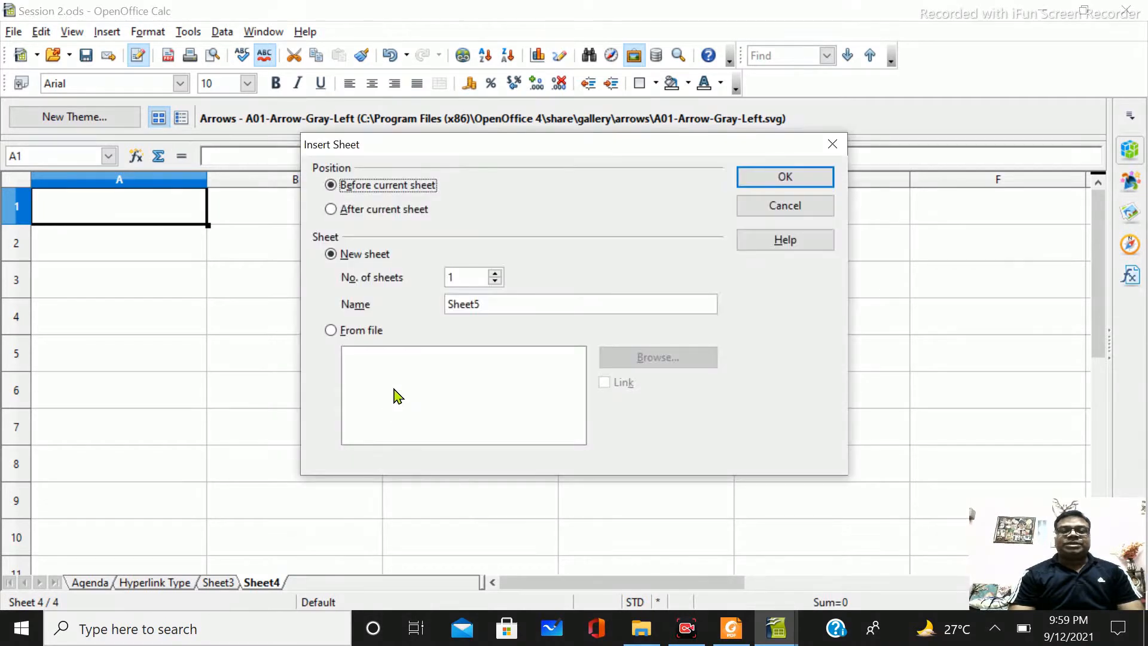
pyautogui.click(350, 213)
pyautogui.click(785, 177)
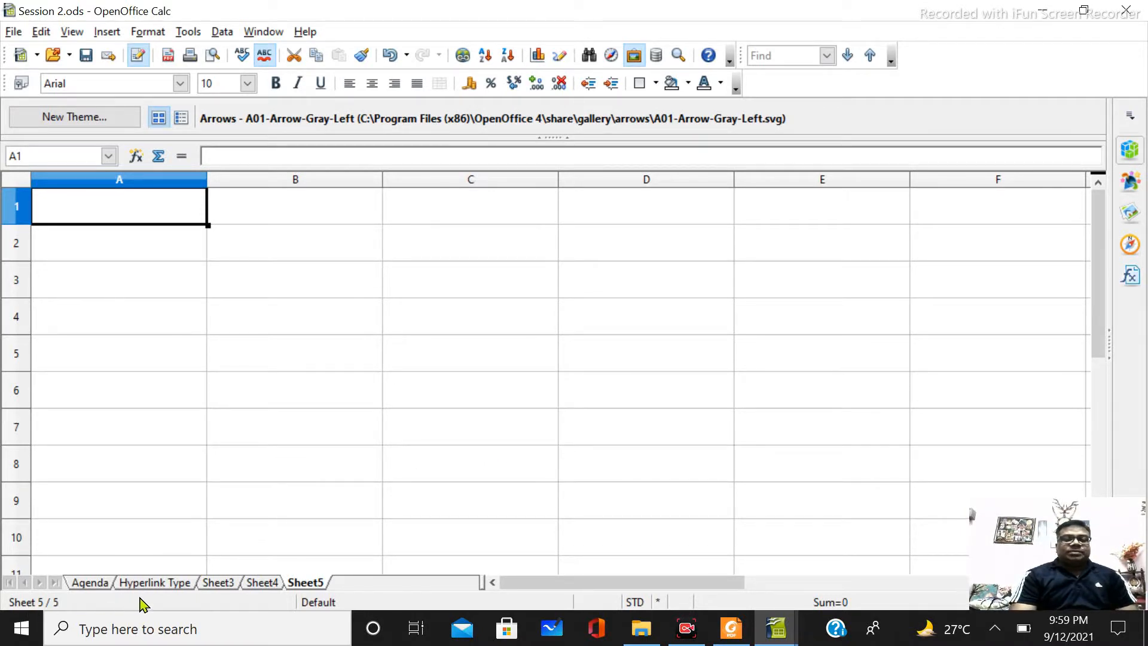
# - Enter the value 80 in cell B2 of Sheet4
pyautogui.click(89, 582)
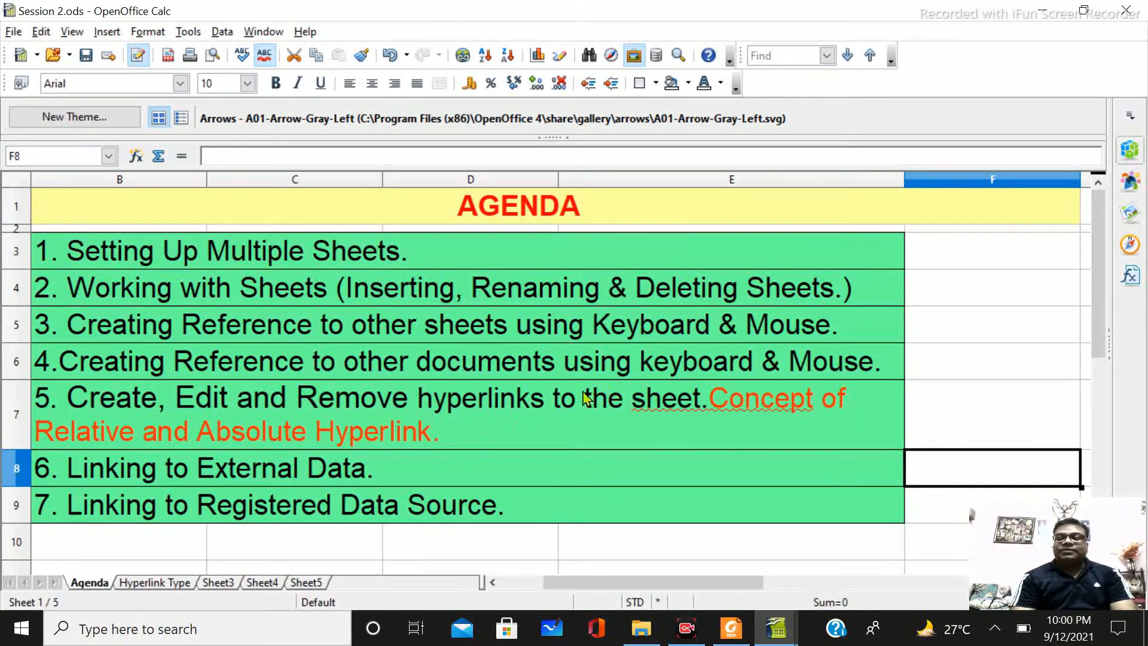
pyautogui.click(214, 585)
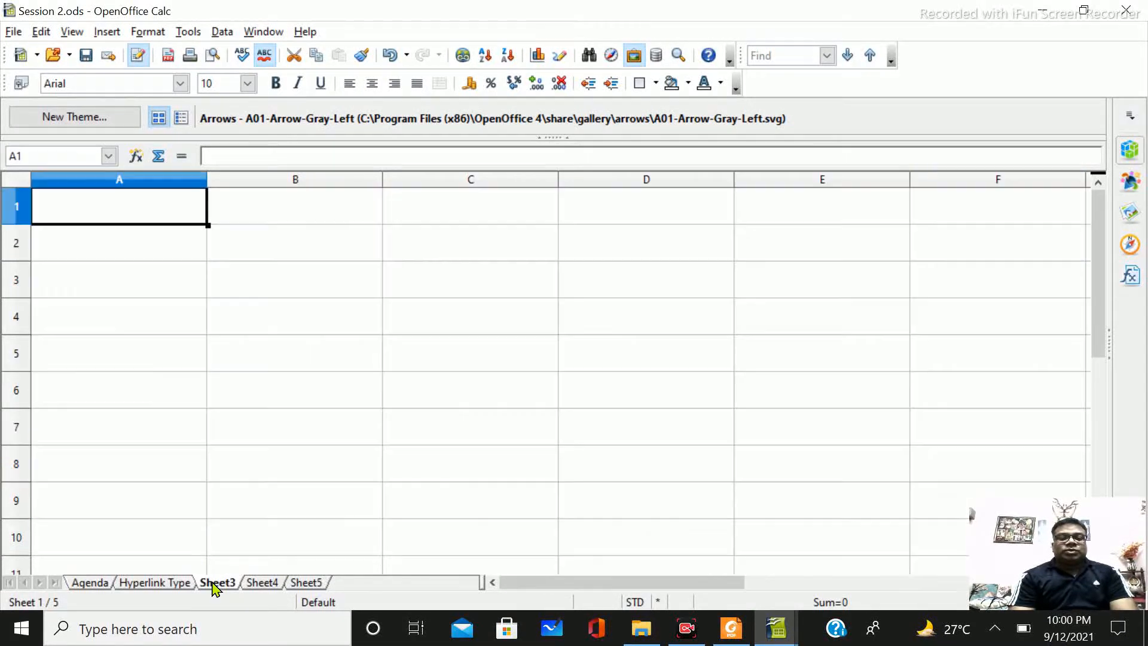
pyautogui.click(271, 584)
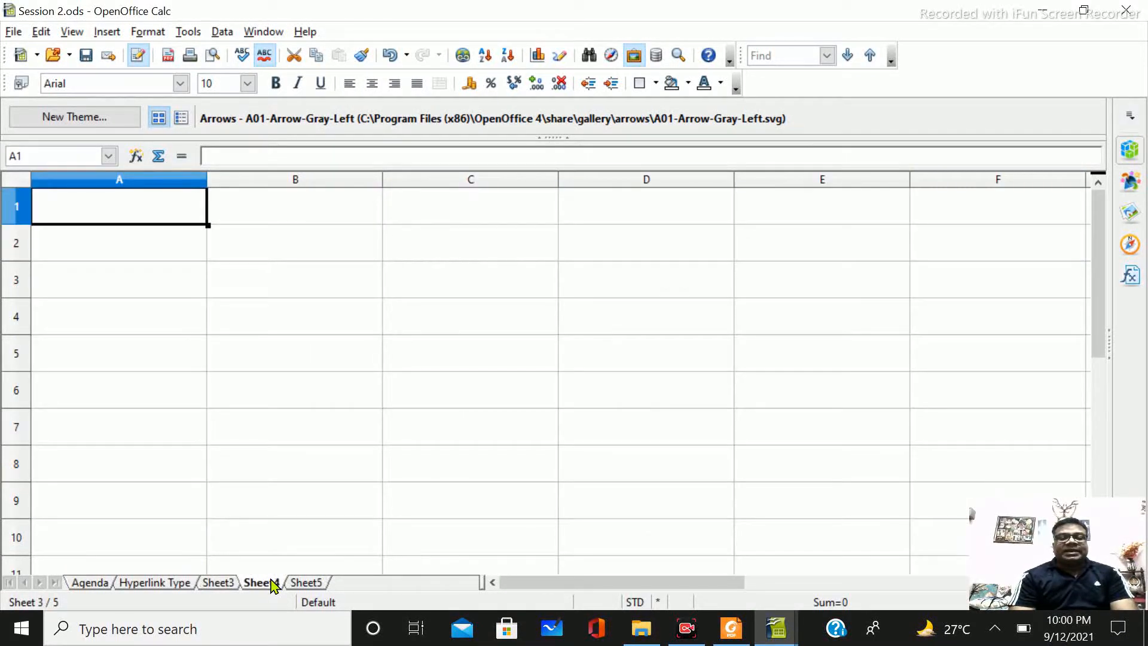
pyautogui.click(254, 256)
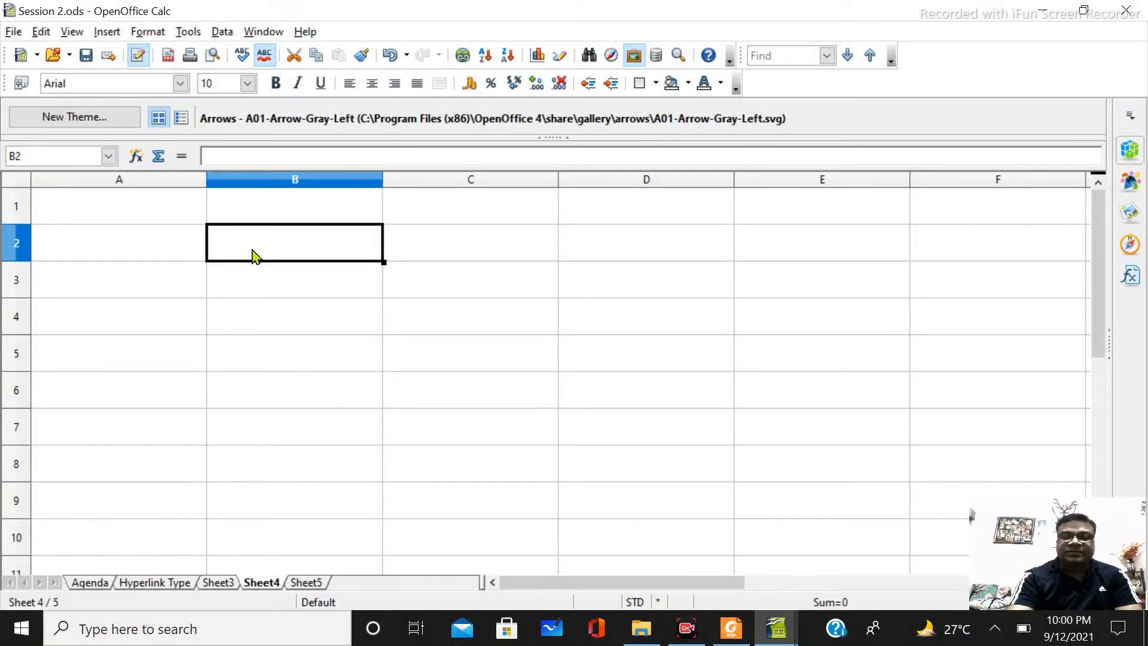
pyautogui.write('80')
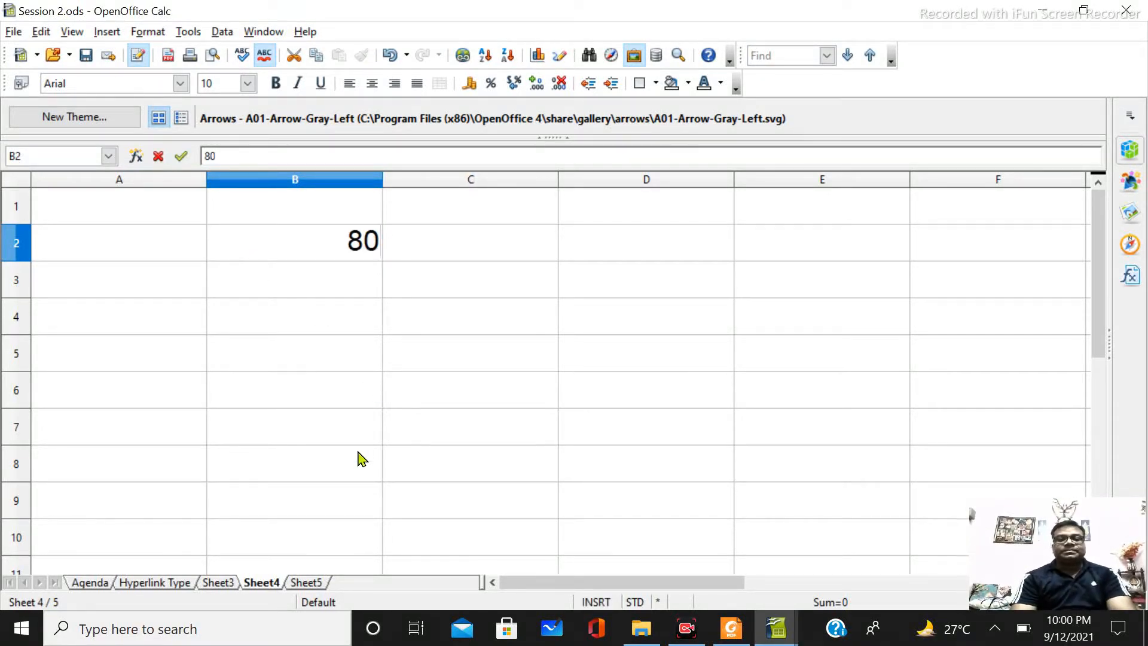
# - Enter the value 100 in cell B2 of Sheet5
pyautogui.click(310, 584)
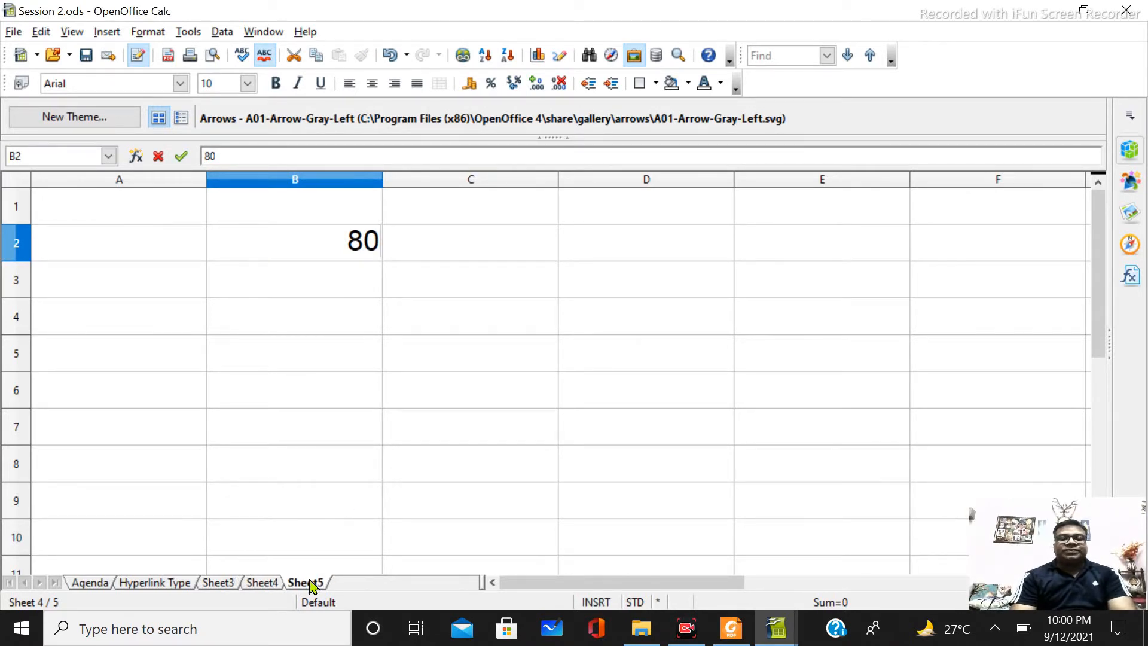
pyautogui.click(330, 254)
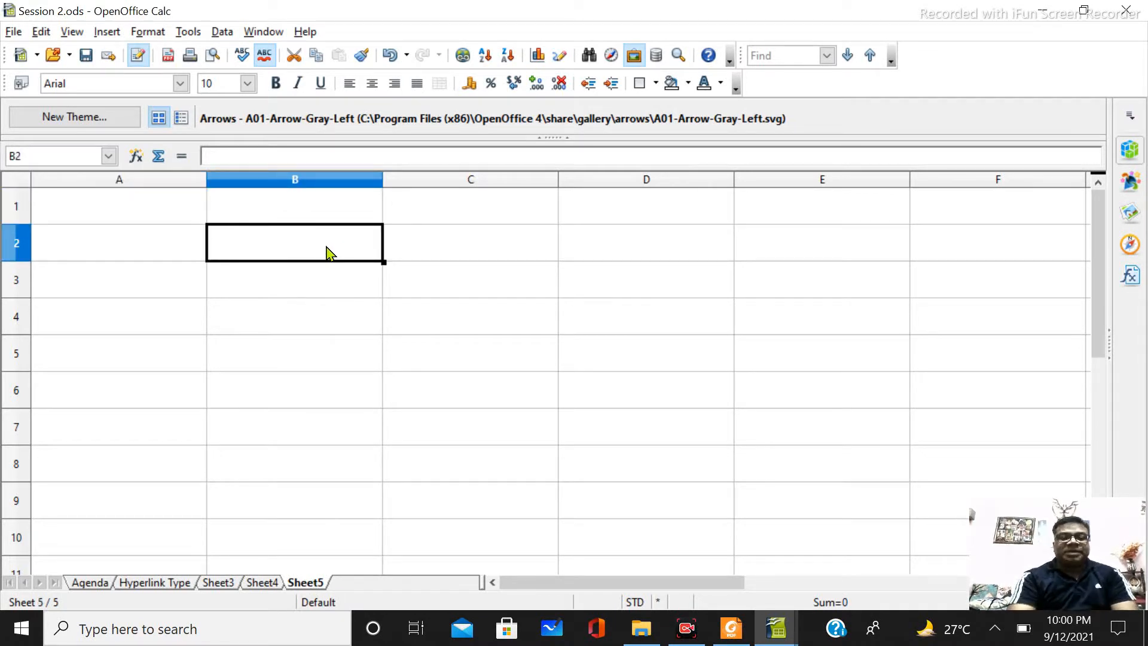
pyautogui.write('100')
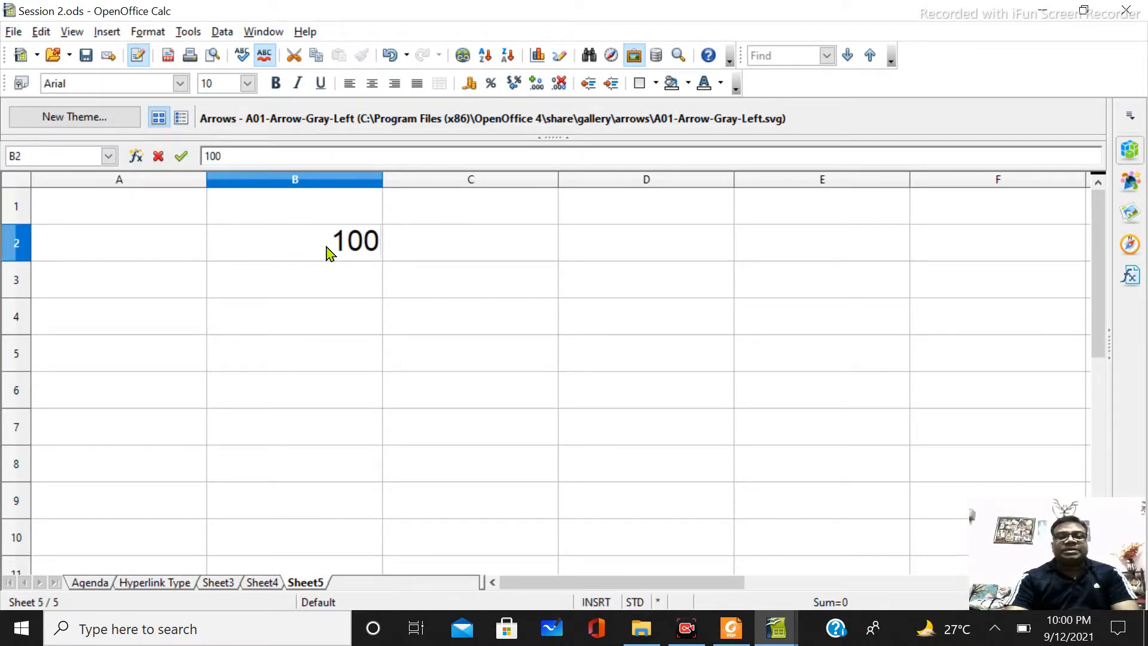
# - In cell A1 of Sheet3, enter the formula =sheet4.b2+sheet5.b2 to add the values from the two other sheets
pyautogui.click(220, 584)
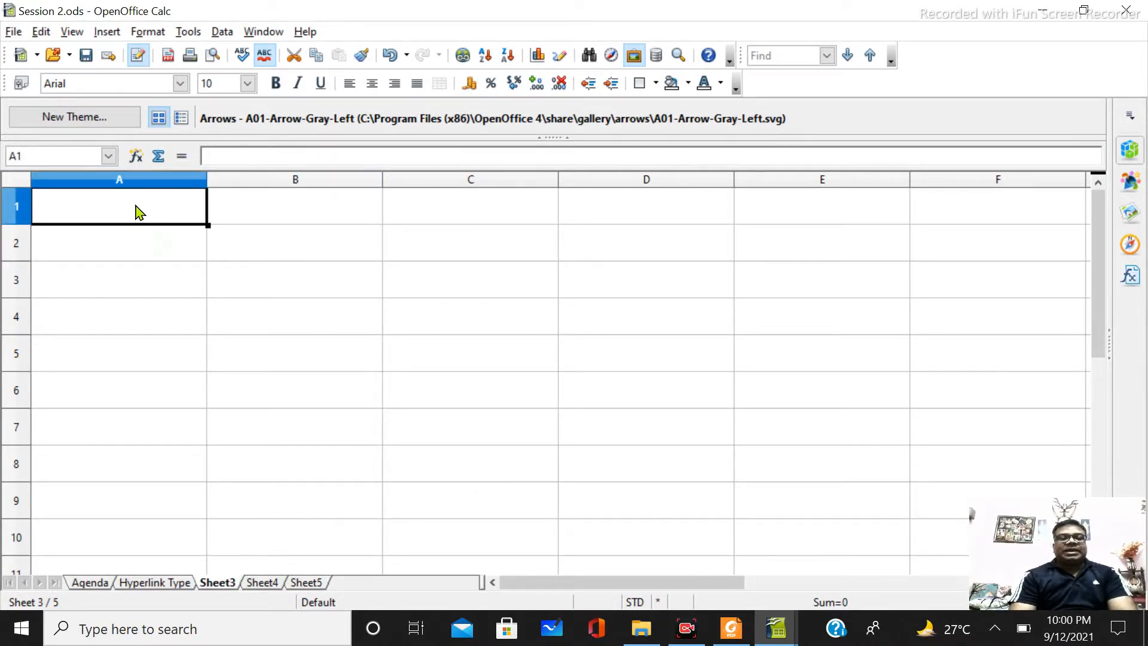
pyautogui.click(263, 582)
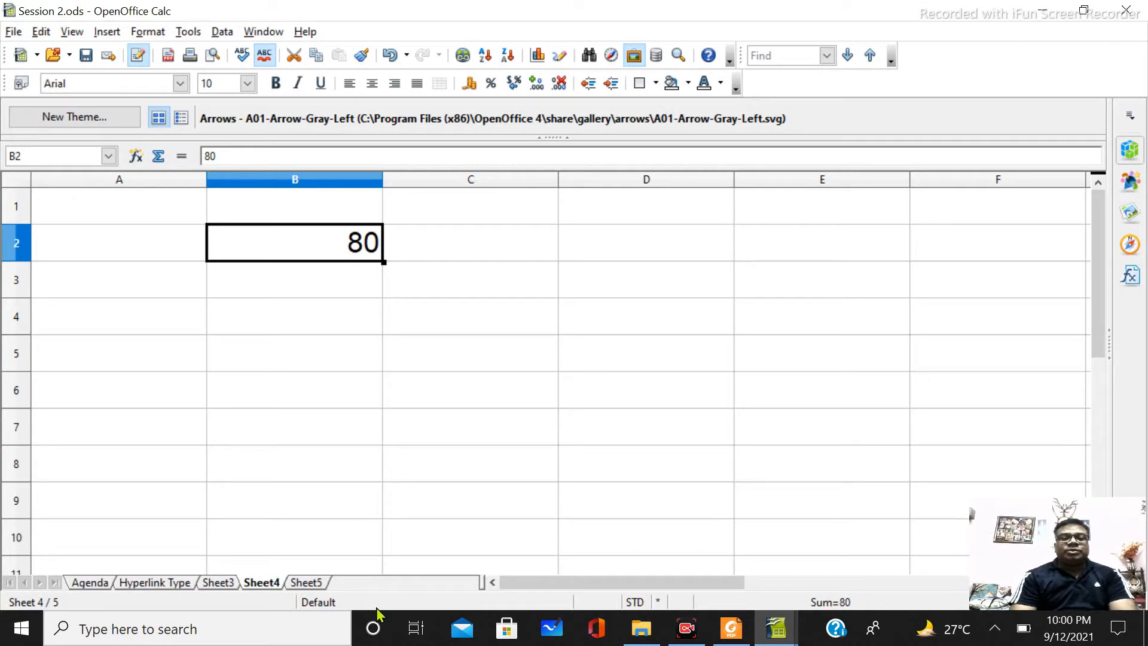
pyautogui.click(306, 583)
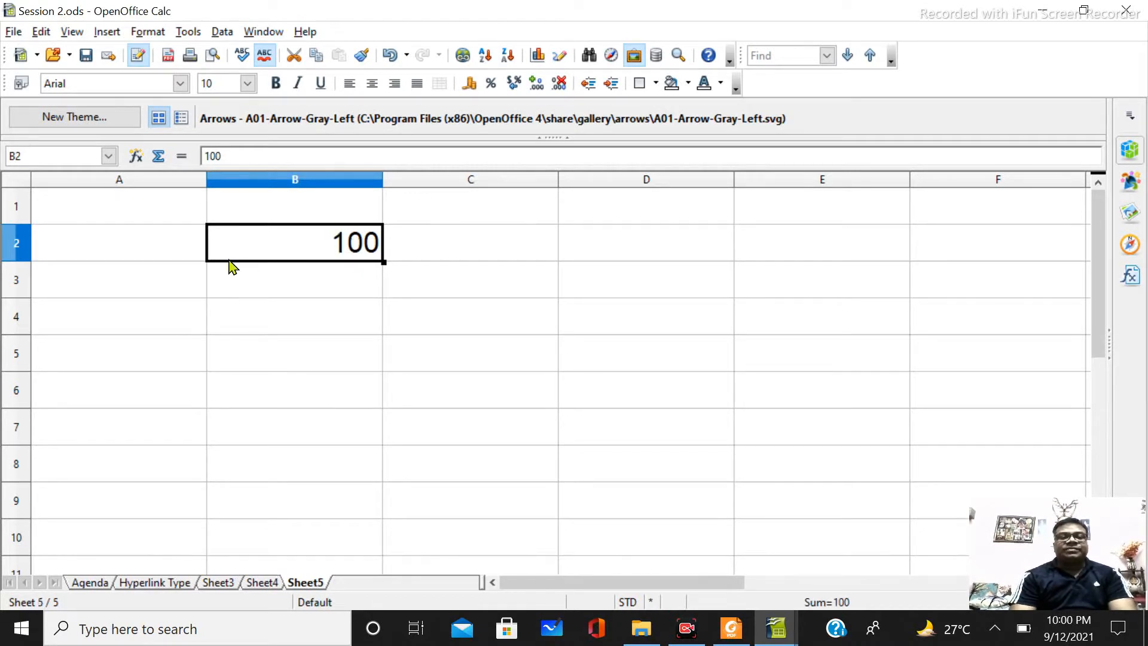
pyautogui.click(217, 583)
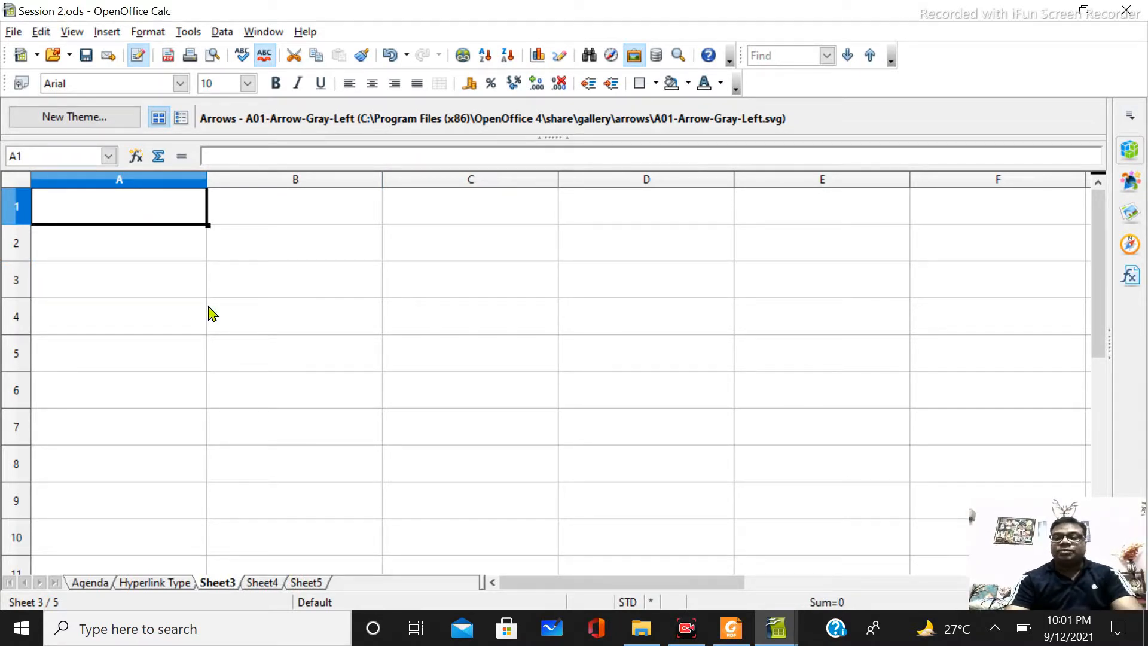
pyautogui.write('=')
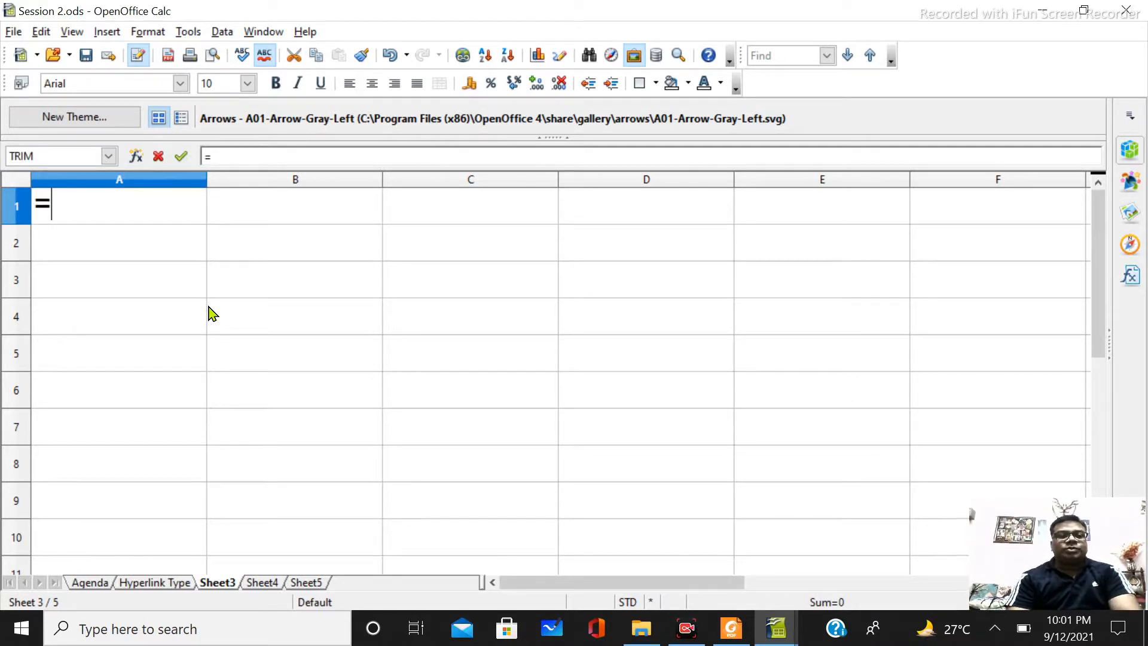
pyautogui.write('she')
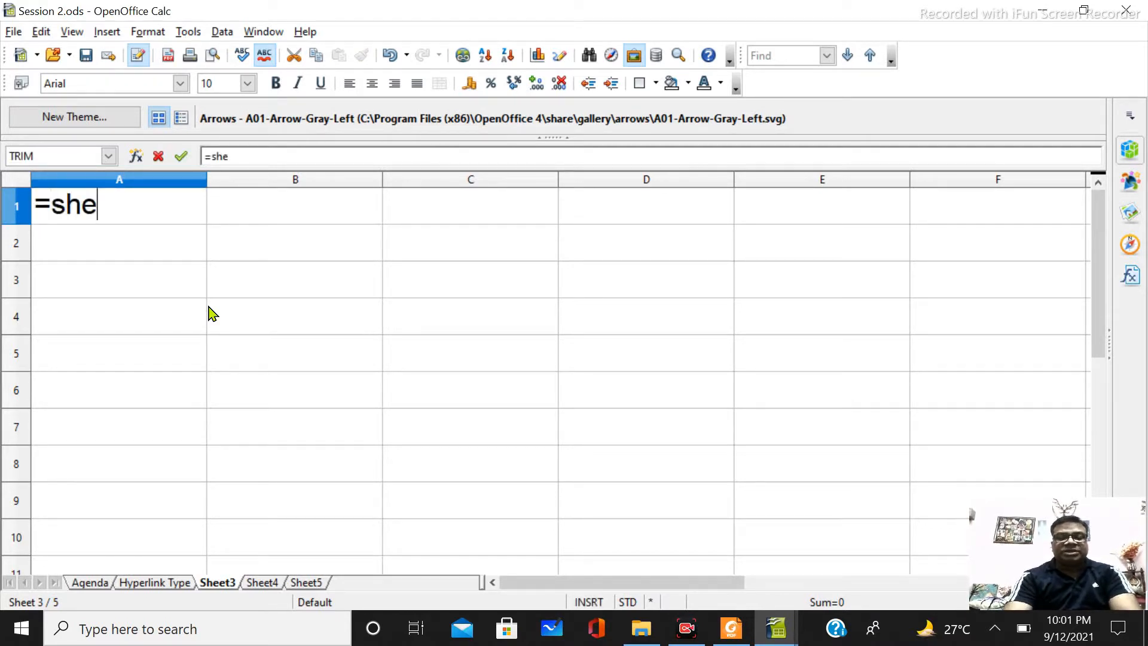
pyautogui.write('et4.')
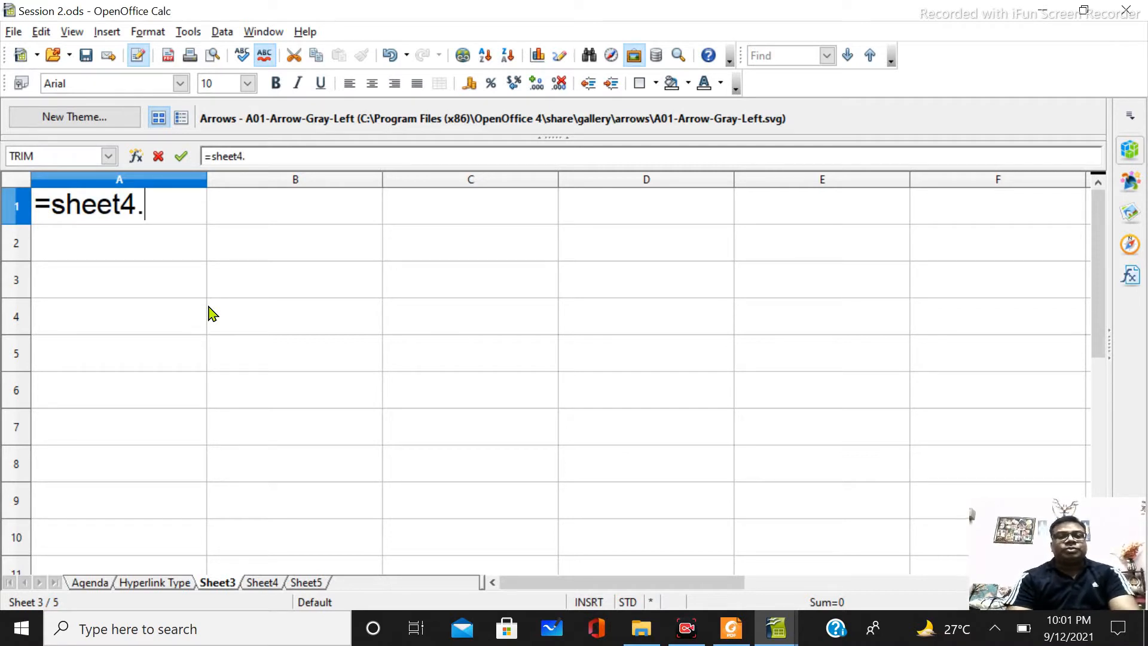
pyautogui.write('b2+')
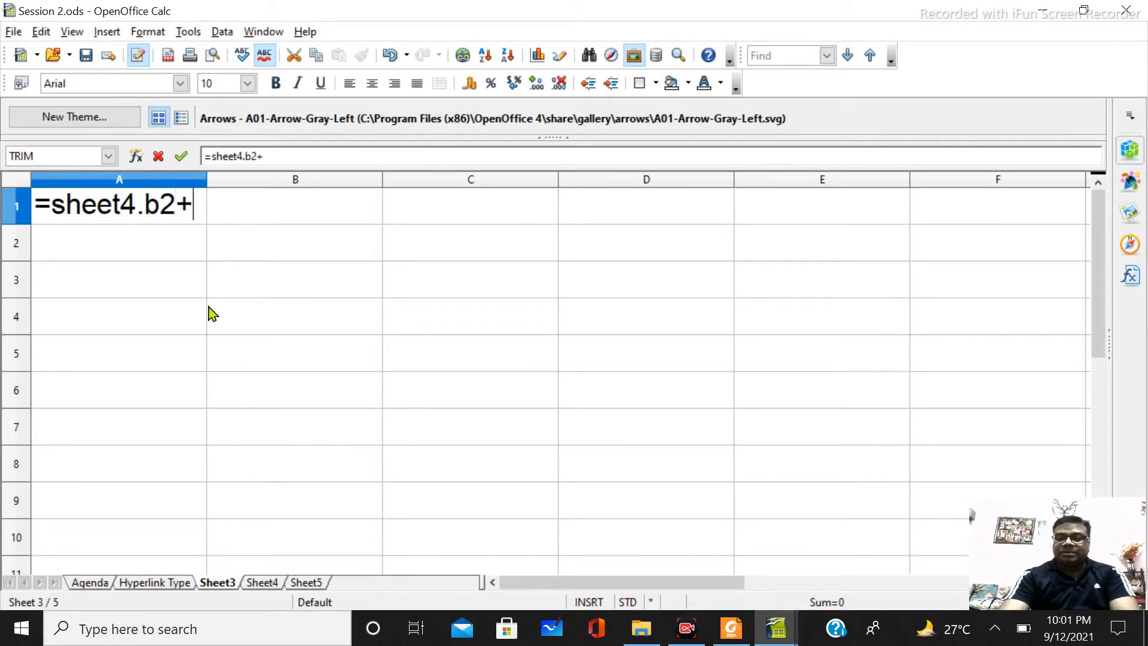
pyautogui.write('sheet')
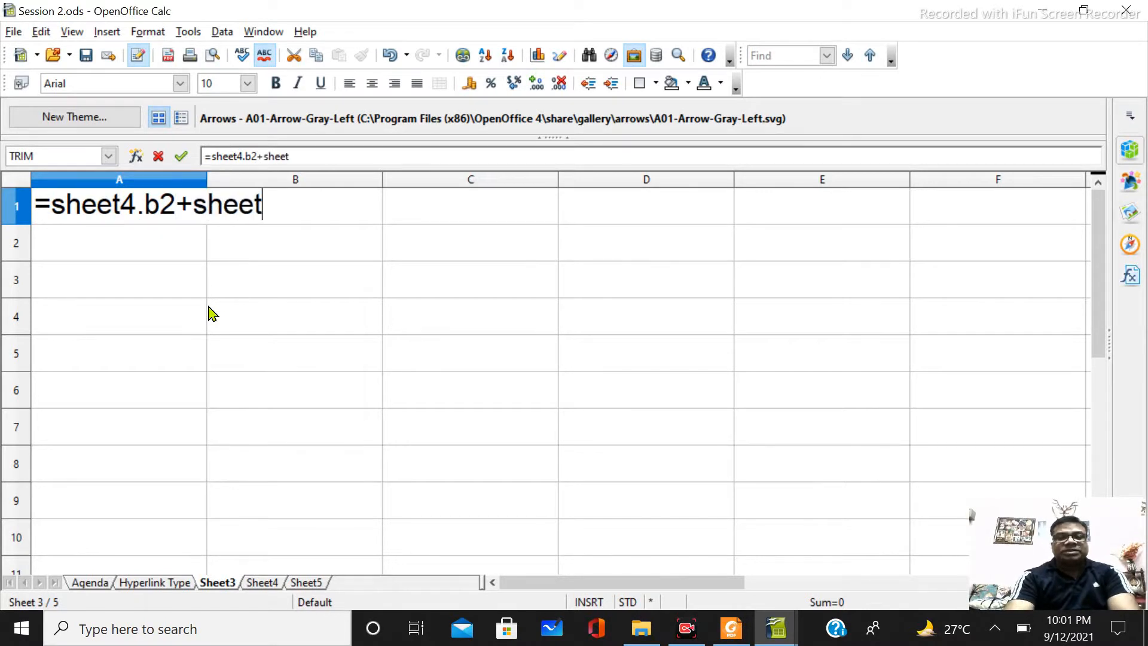
pyautogui.write('5')
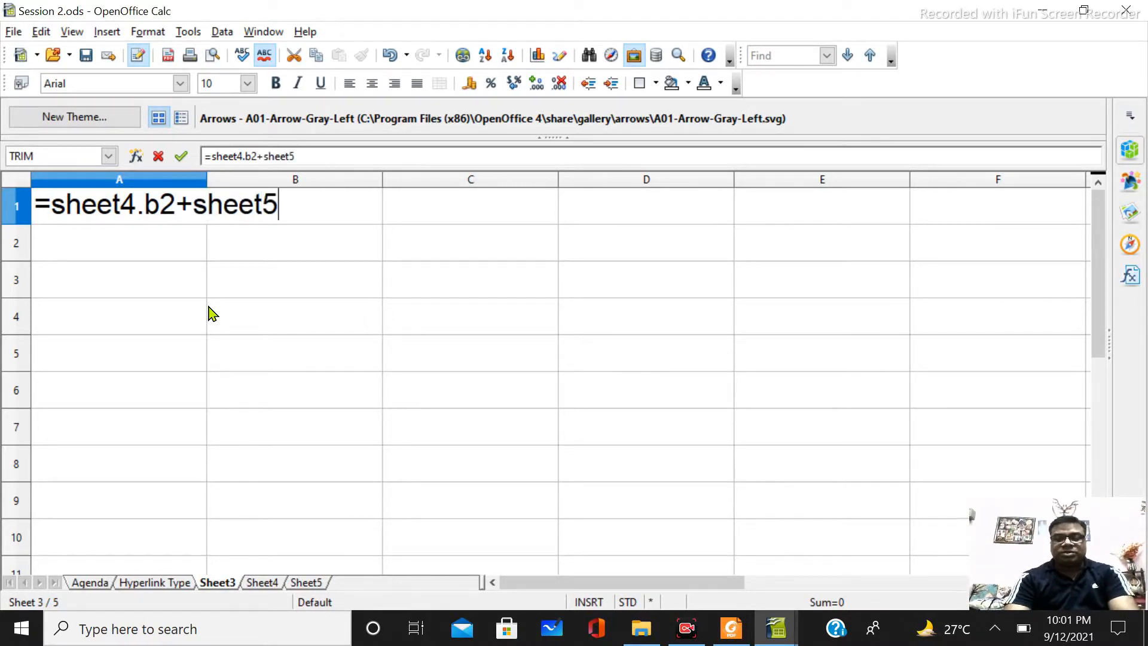
pyautogui.write('.b2')
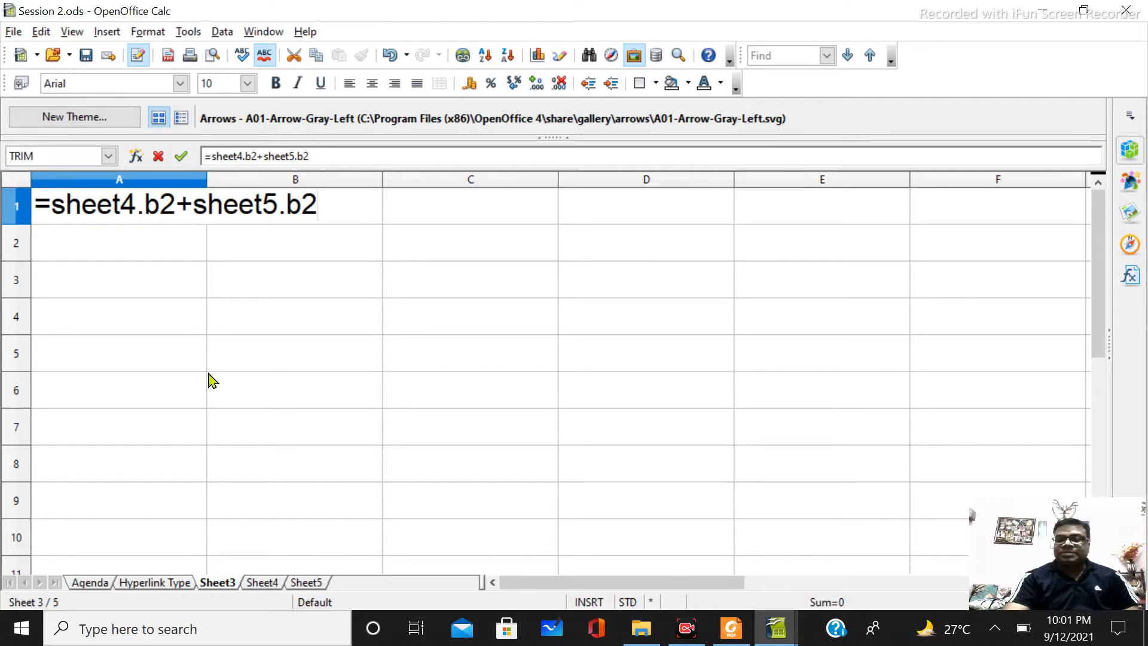
pyautogui.press('Return')
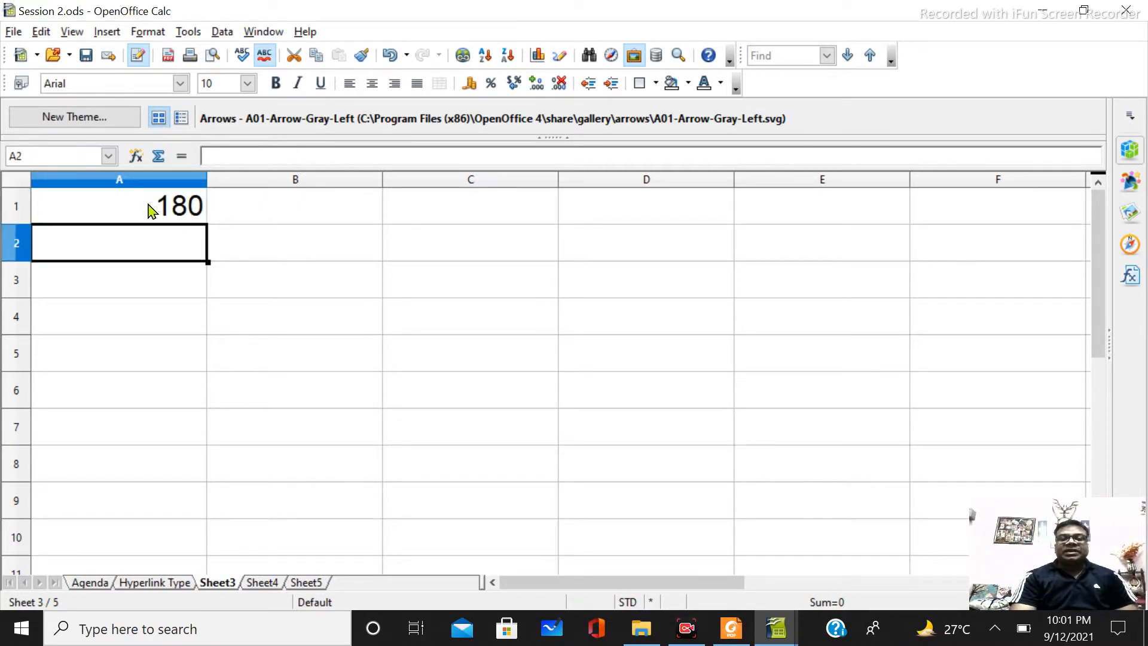
# - Set cell B2 of Sheet5 to 200 and return to Sheet3 to check the linked sum
pyautogui.click(269, 583)
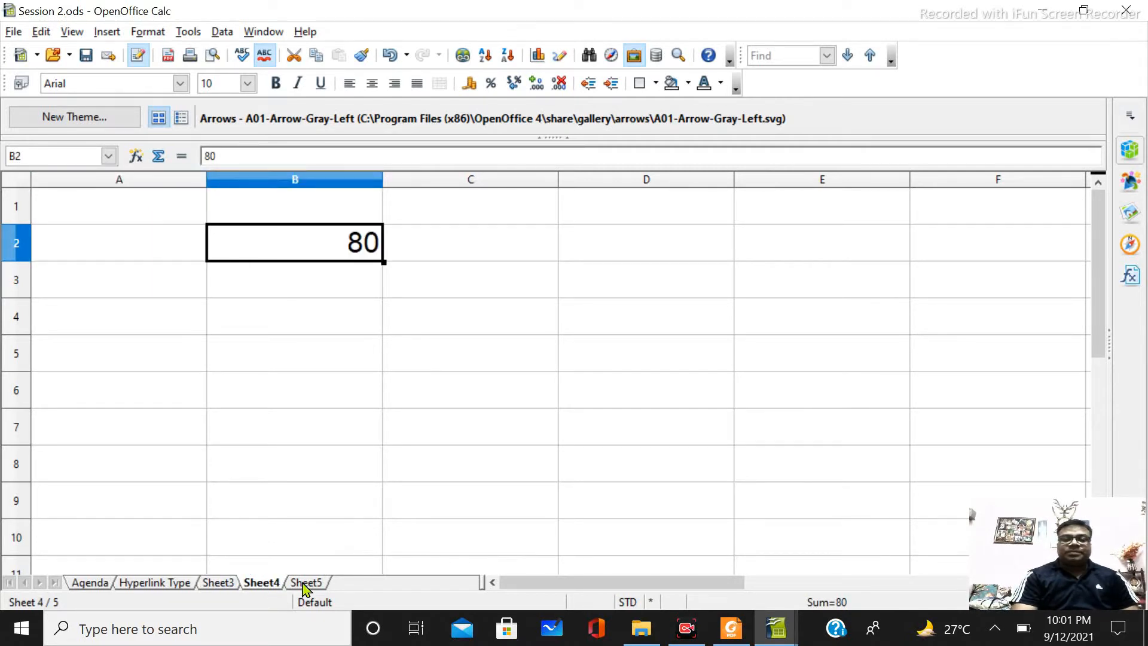
pyautogui.click(304, 583)
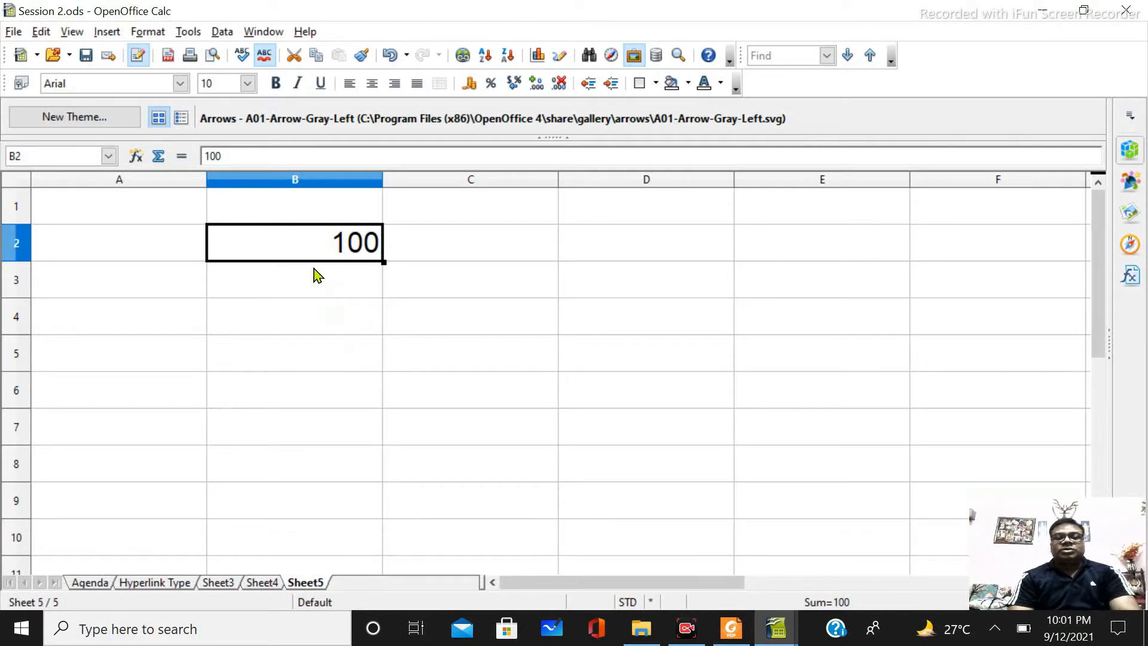
pyautogui.write('200')
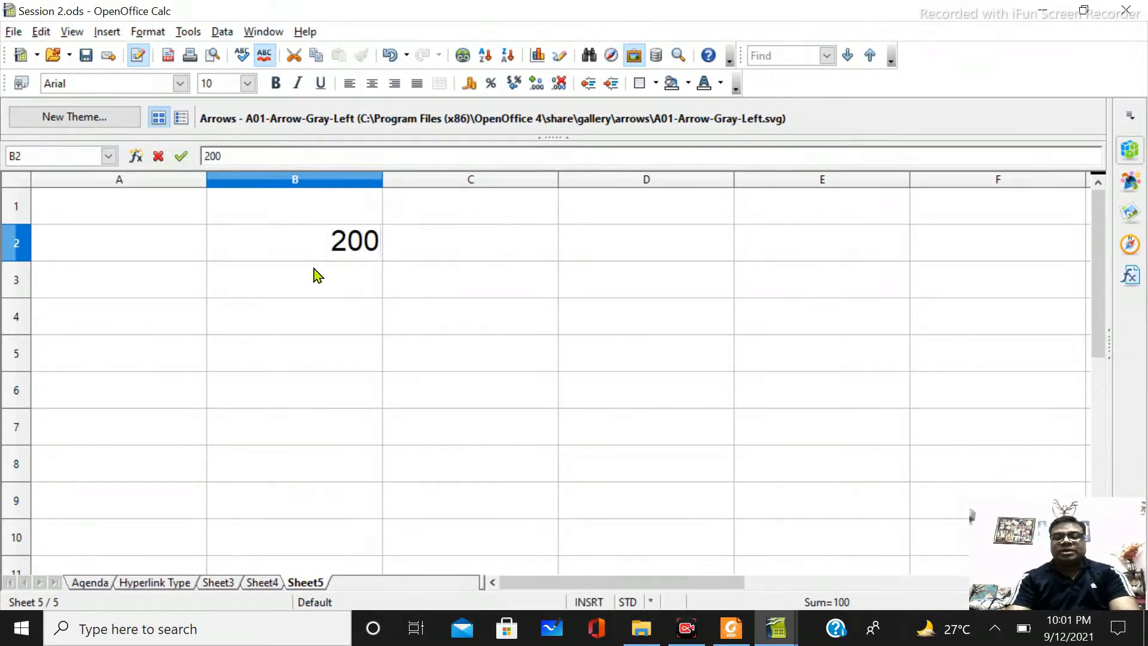
pyautogui.press('Return')
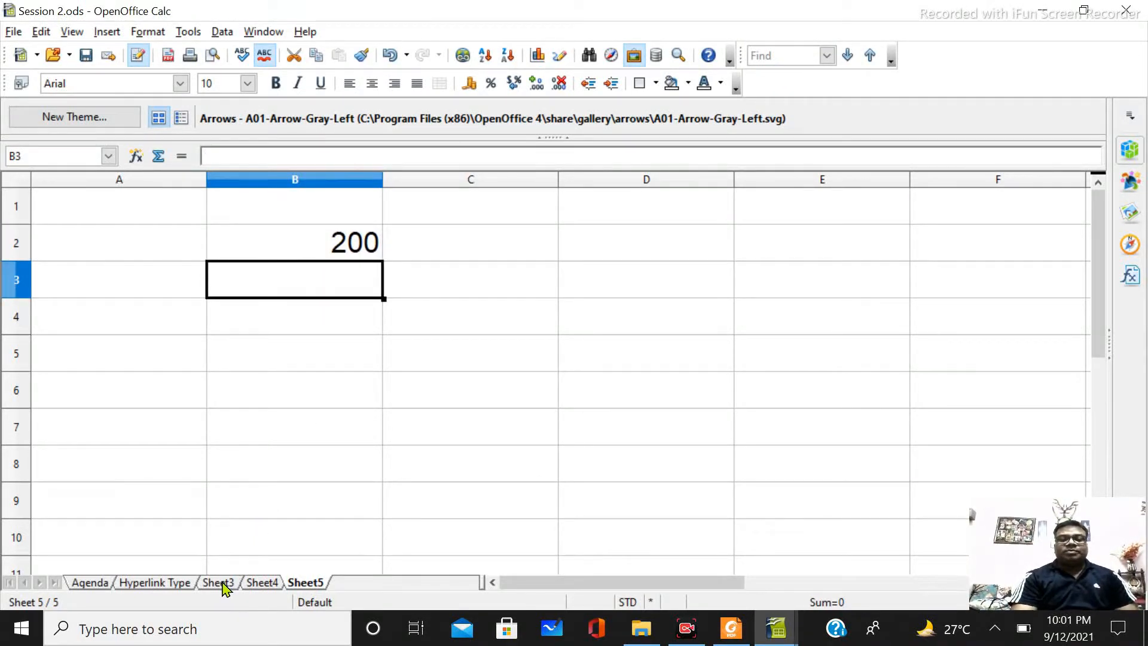
pyautogui.click(222, 582)
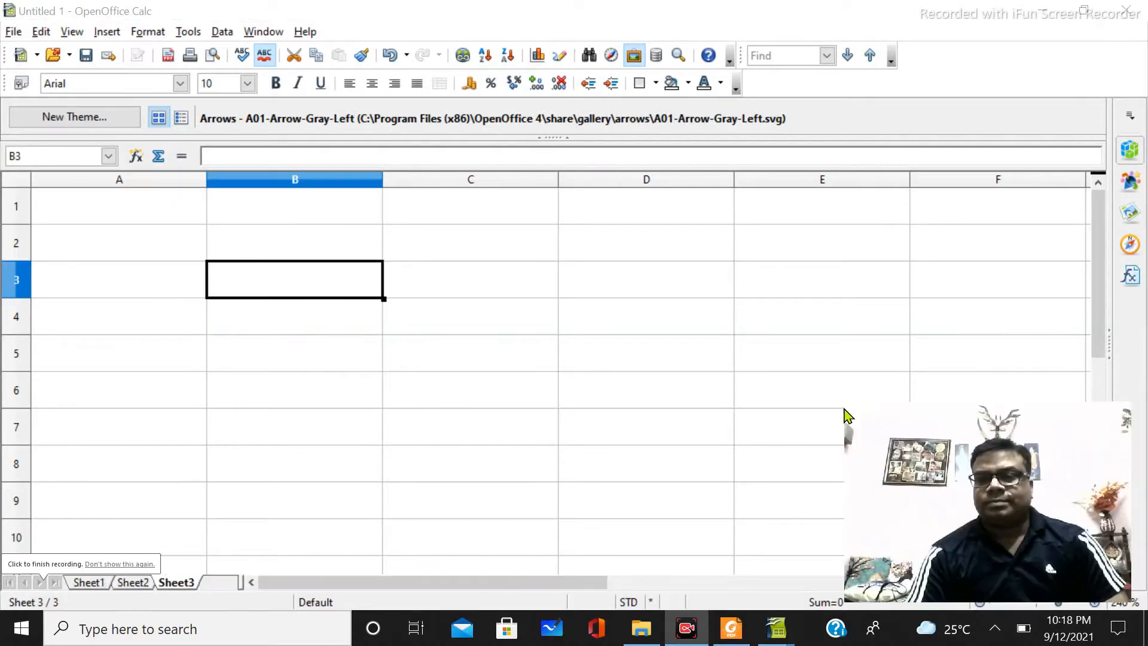
pyautogui.moveTo(847, 407); pyautogui.dragTo(909, 415)
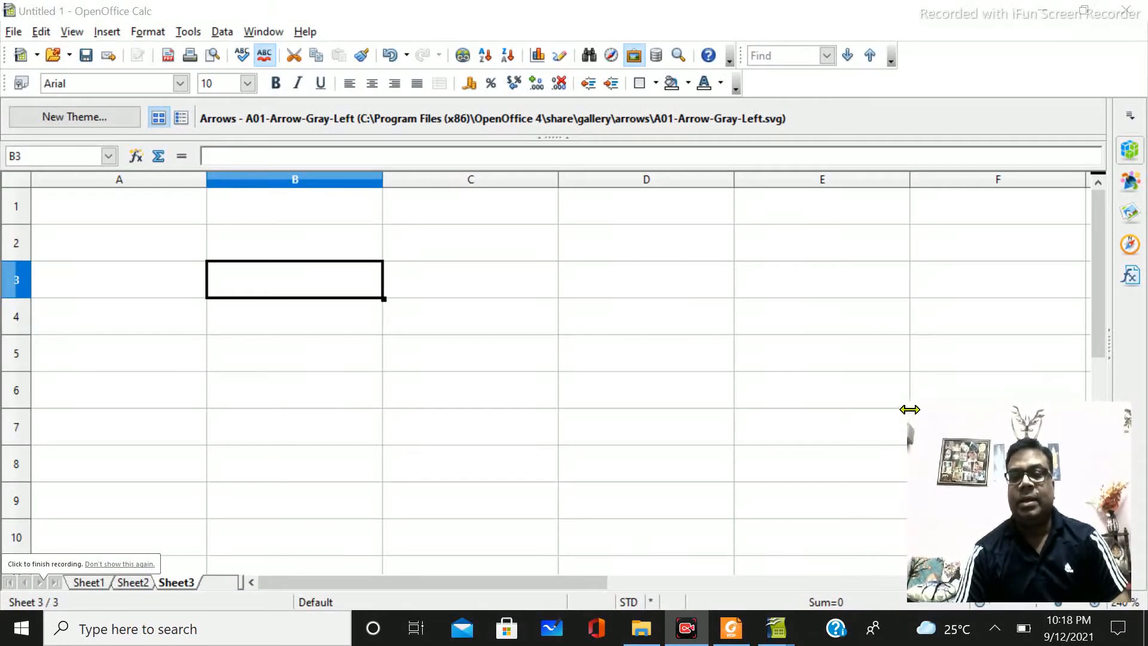
pyautogui.moveTo(1016, 402); pyautogui.dragTo(1016, 456)
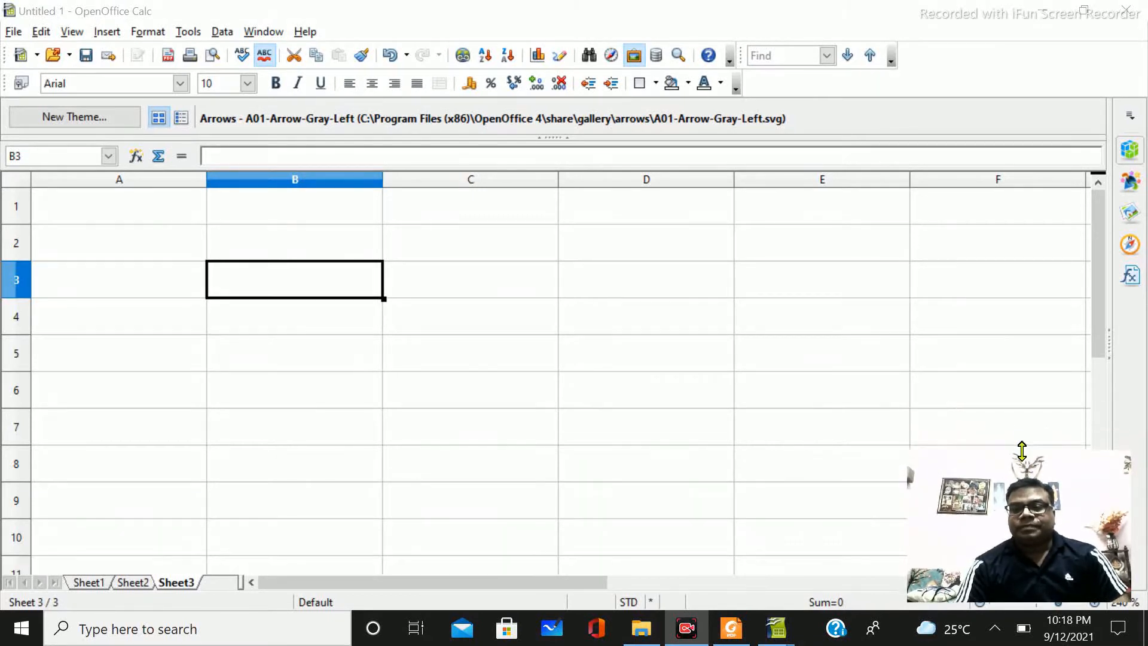
pyautogui.moveTo(1016, 520); pyautogui.dragTo(1028, 525)
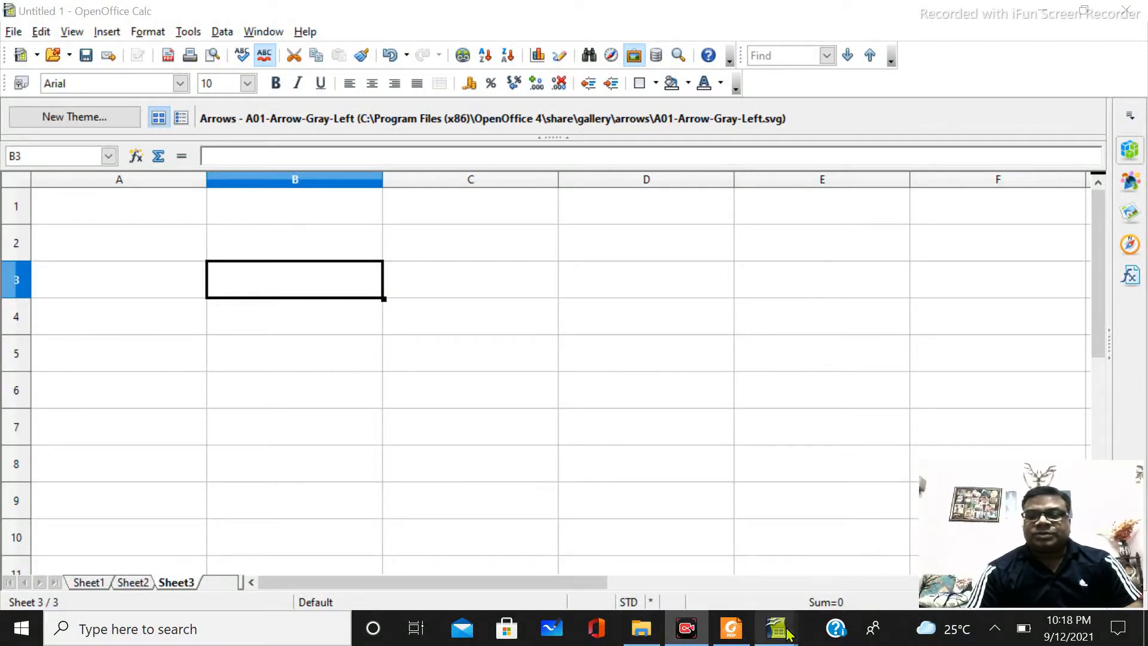
# - Review the agenda in Session 2.ods and switch back to the Untitled 1 spreadsheet
pyautogui.click(591, 573)
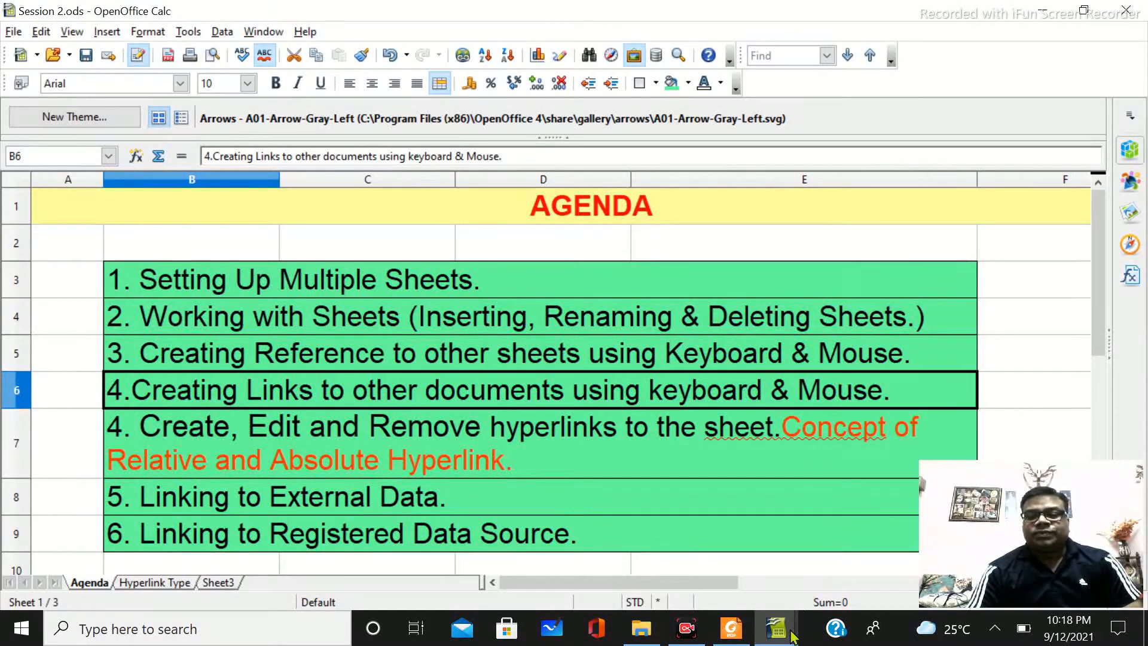
pyautogui.moveTo(776, 627)
pyautogui.click(921, 565)
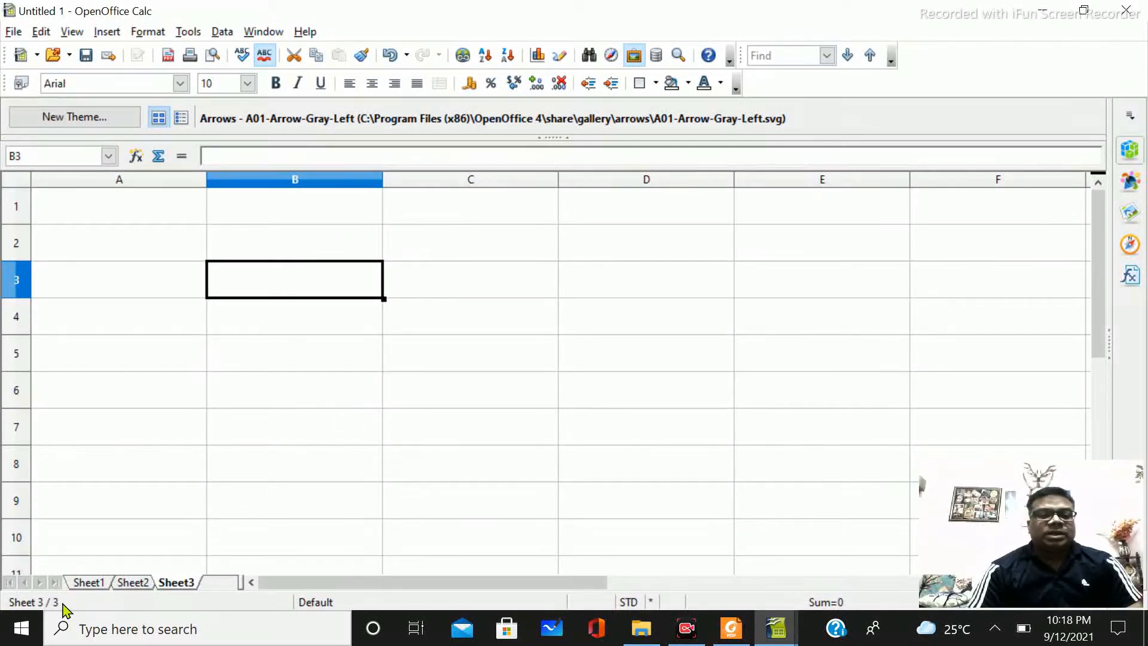
# - Enter the value 100 in cell B3 of Sheet2 in the Untitled 1 spreadsheet
pyautogui.click(91, 582)
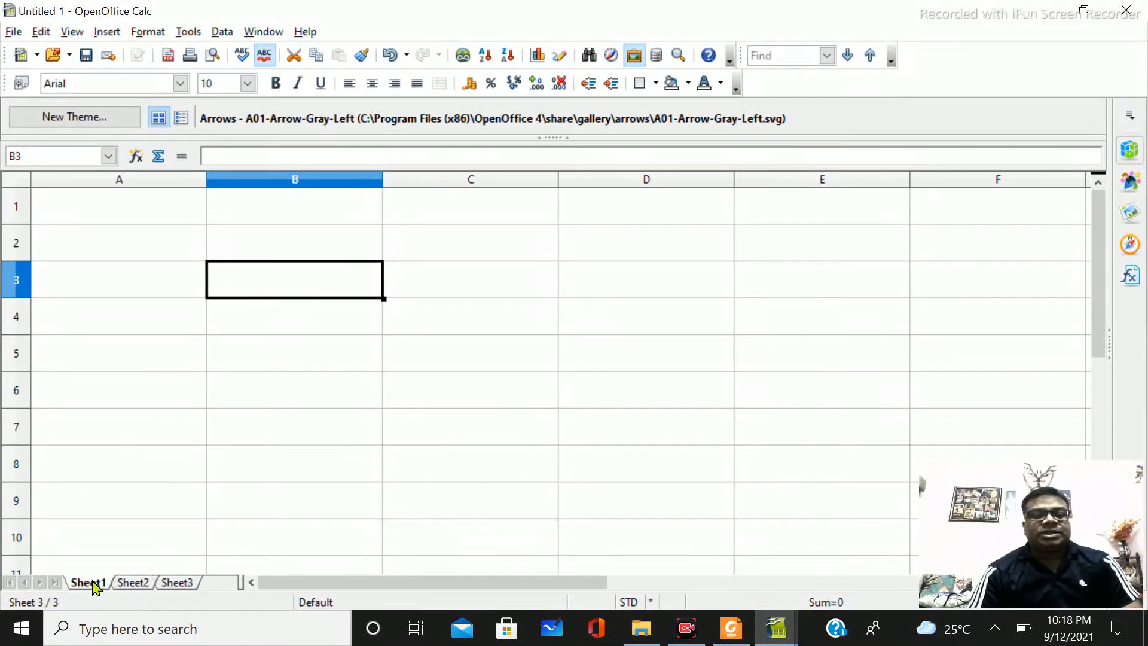
pyautogui.click(130, 583)
pyautogui.click(177, 582)
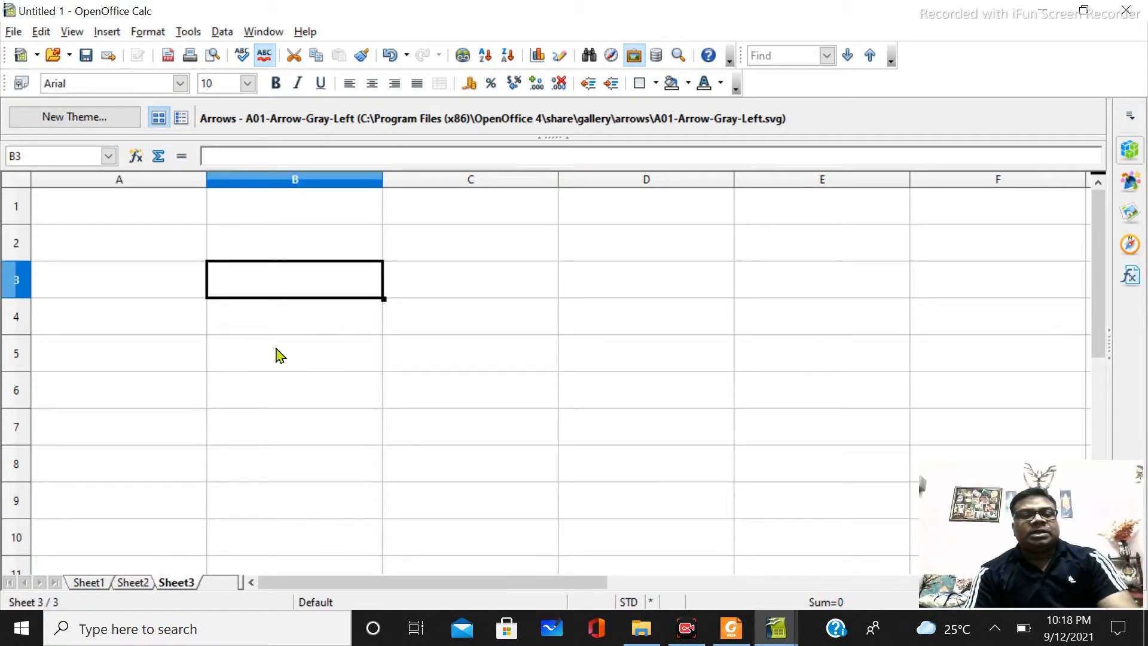
pyautogui.click(143, 581)
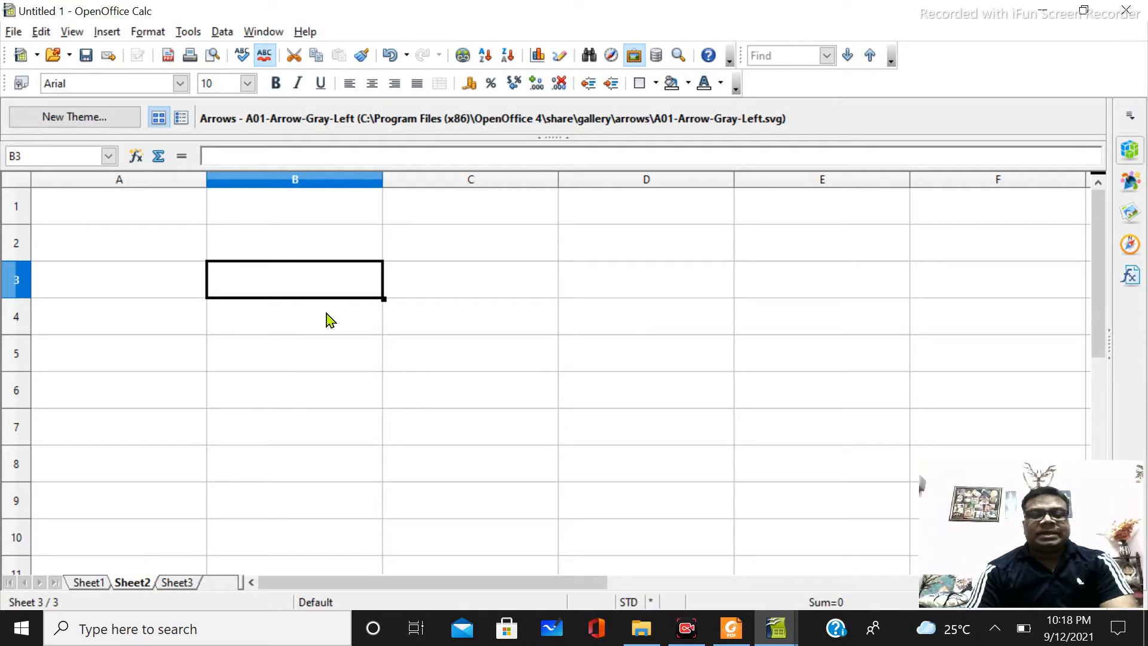
pyautogui.write('100')
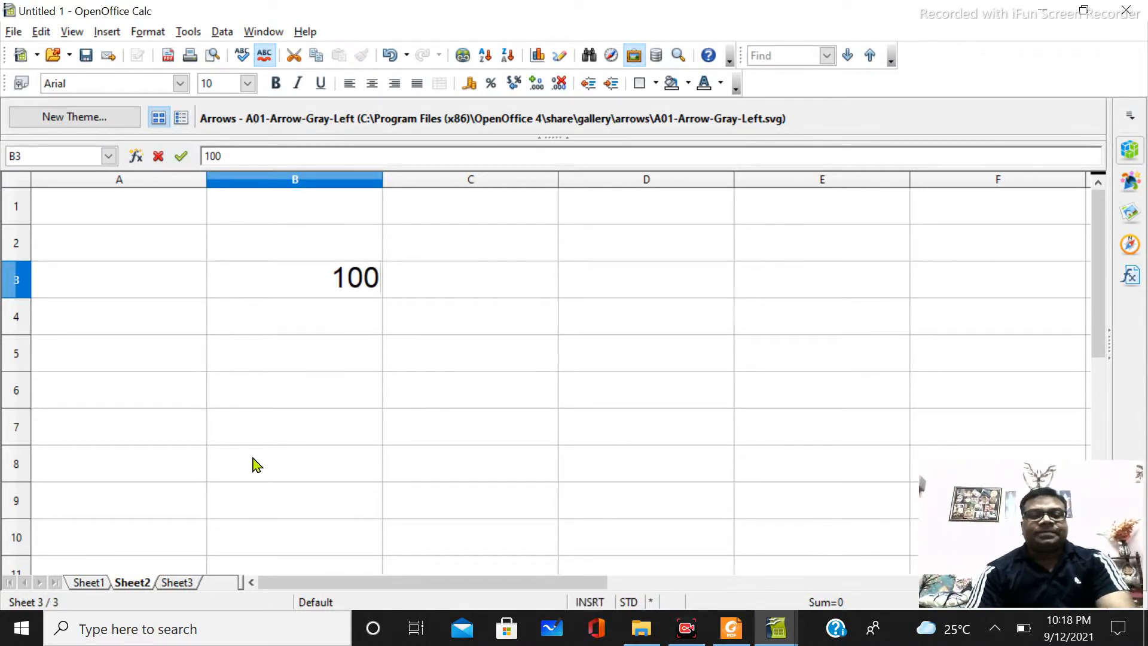
pyautogui.click(178, 583)
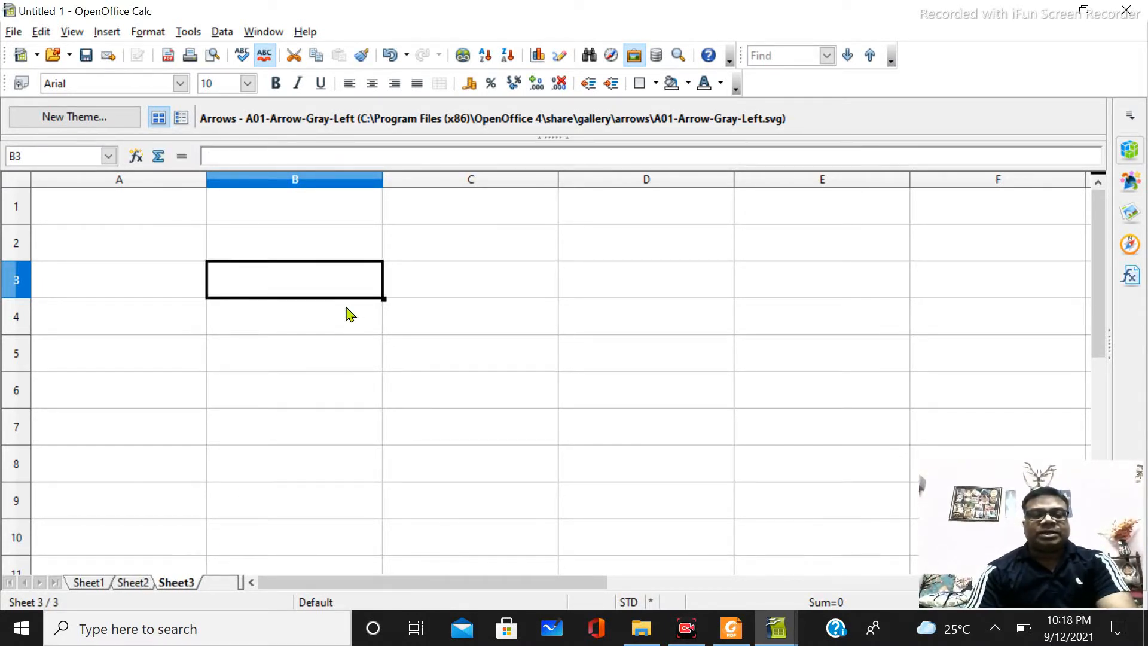
# - Enter the value 200 in cell B3 of Sheet3 and go to Sheet1
pyautogui.write('200')
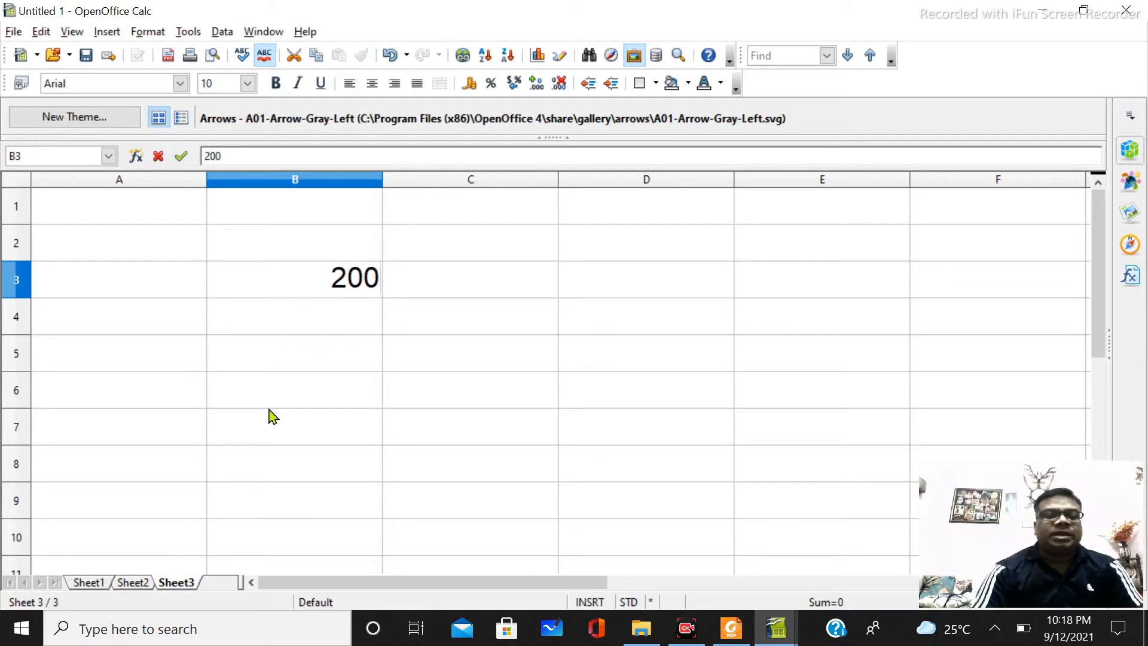
pyautogui.click(99, 582)
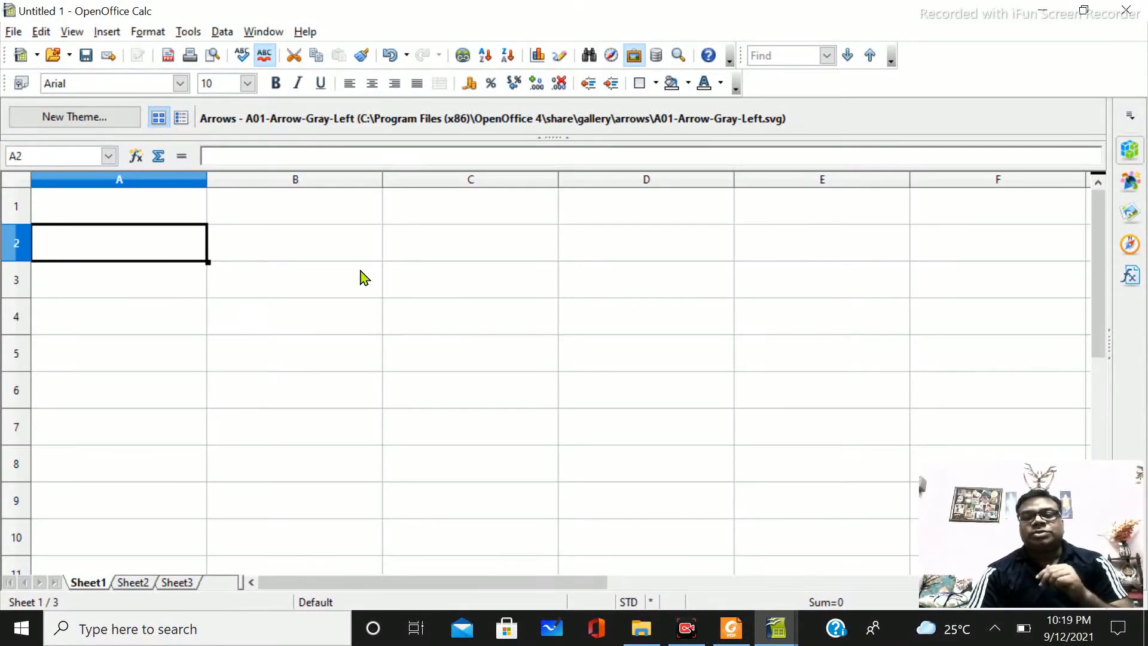
# - In cell A2 of Sheet1, create the formula =Sheet2.B3 by picking the referenced cell on Sheet2, and accept it
pyautogui.click(181, 156)
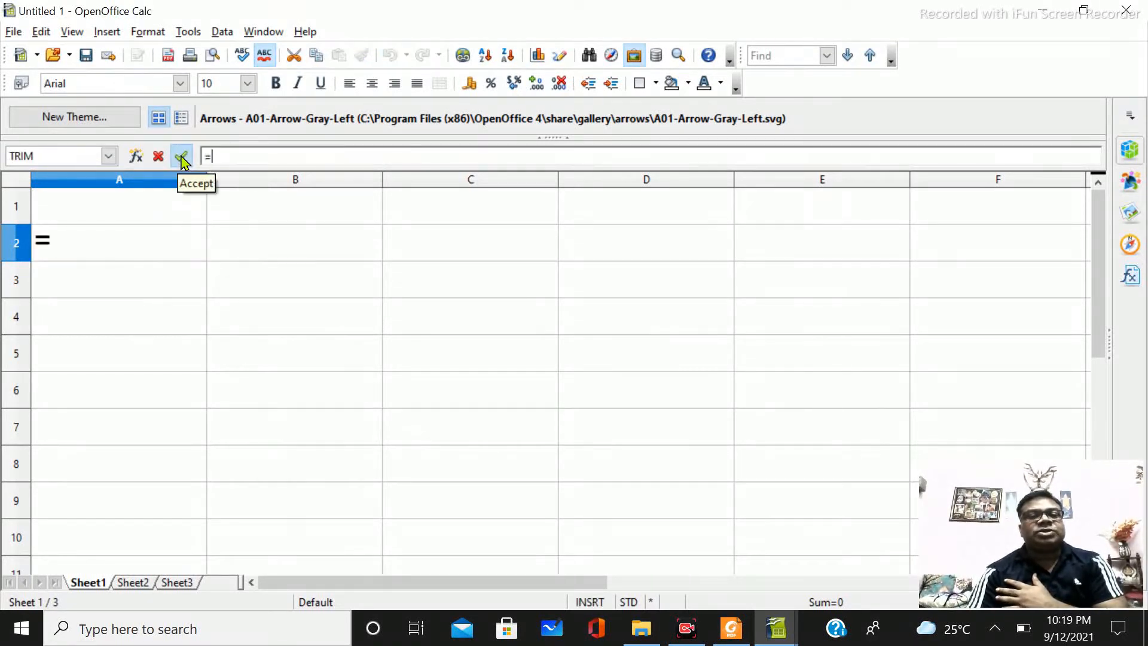
pyautogui.click(134, 583)
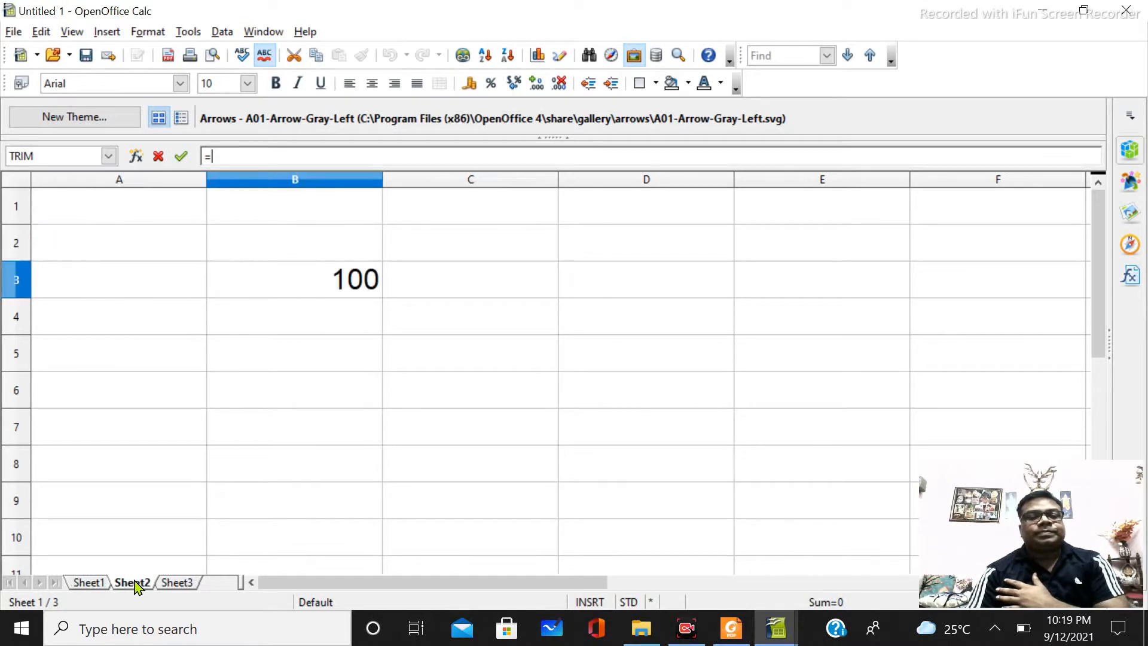
pyautogui.click(304, 276)
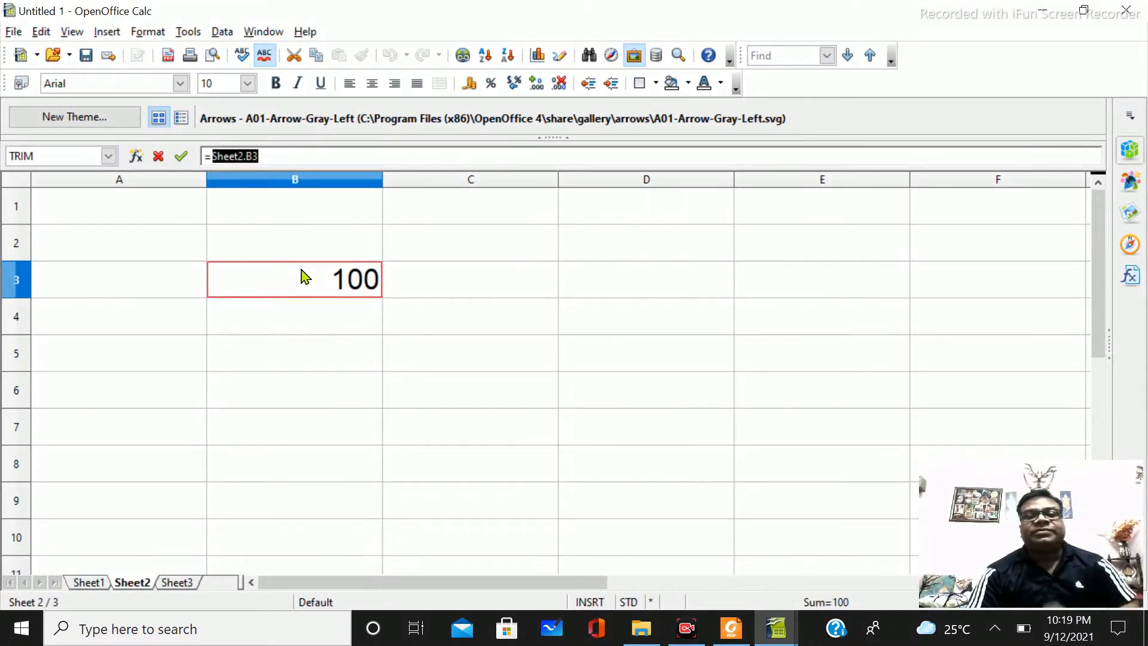
pyautogui.click(182, 158)
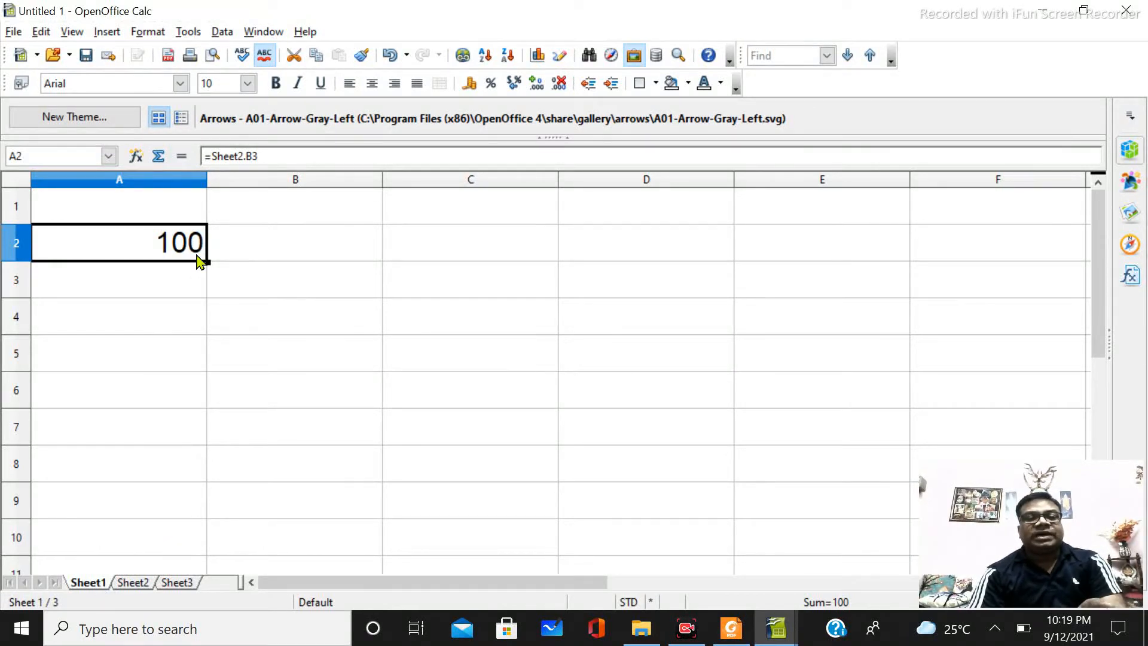
# - Set cell B3 of Sheet2 to 200 and return to Sheet1 to check the linked cell
pyautogui.click(134, 582)
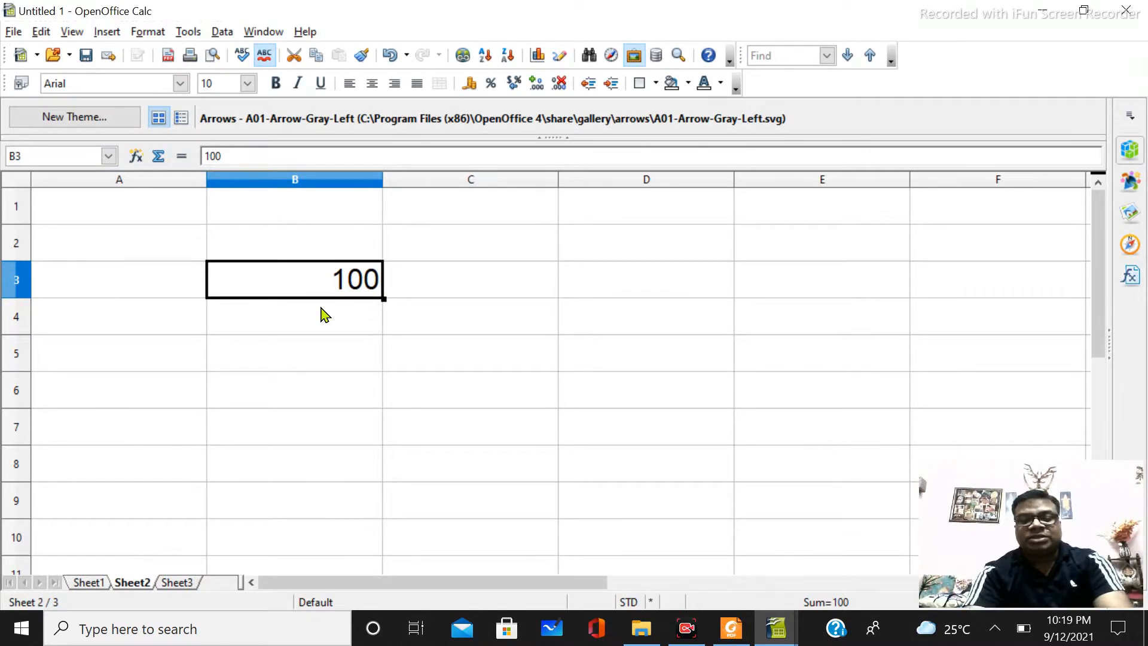
pyautogui.write('200')
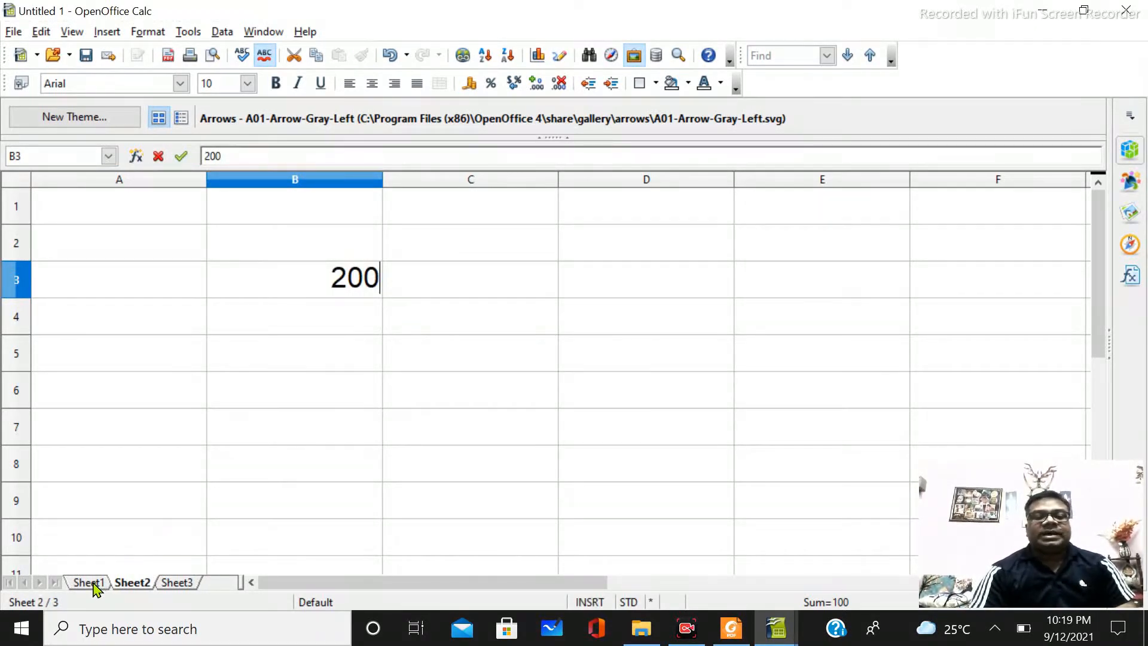
pyautogui.click(93, 584)
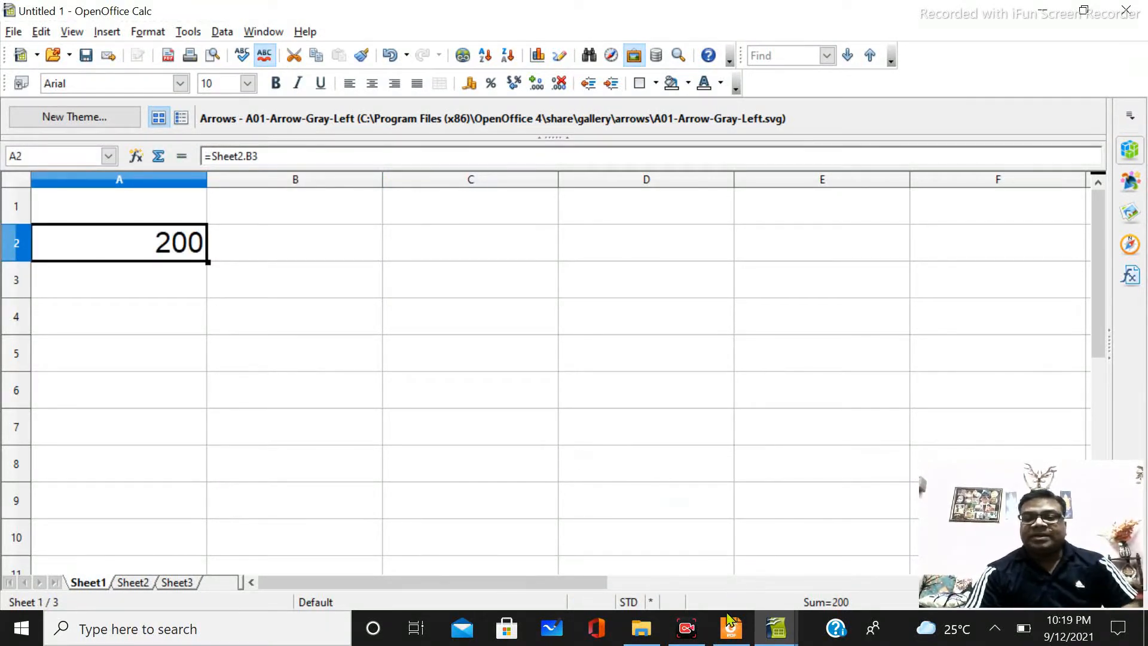
# - Switch to Session 2.ods, review the agenda item on linking to other documents, and open its Sheet3
pyautogui.moveTo(780, 630)
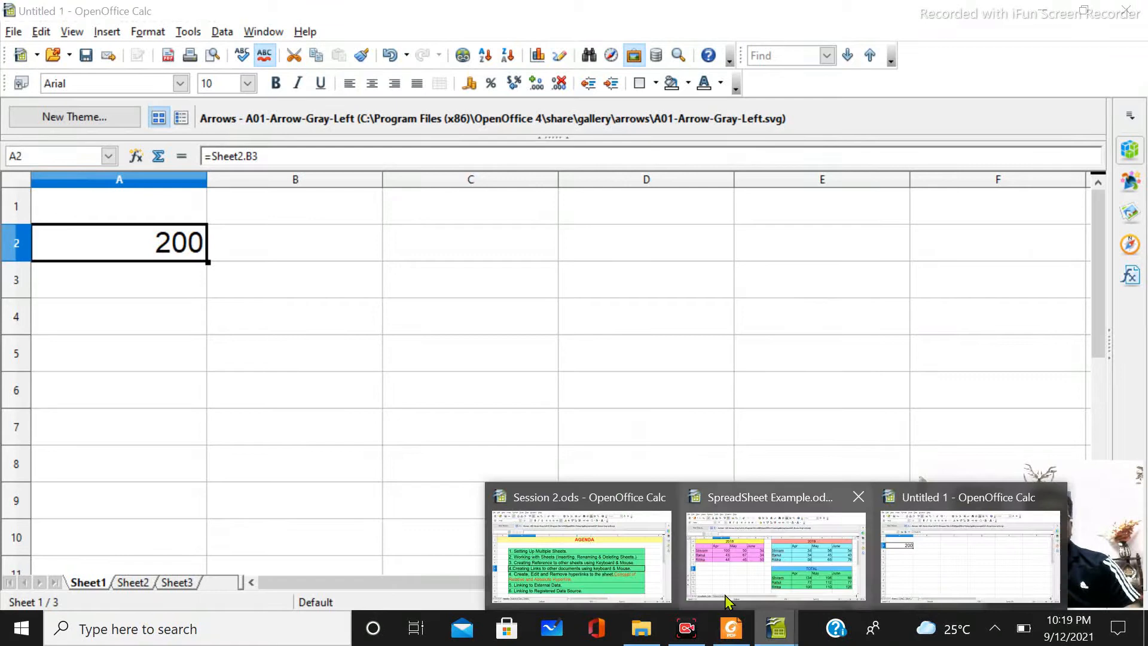
pyautogui.click(615, 584)
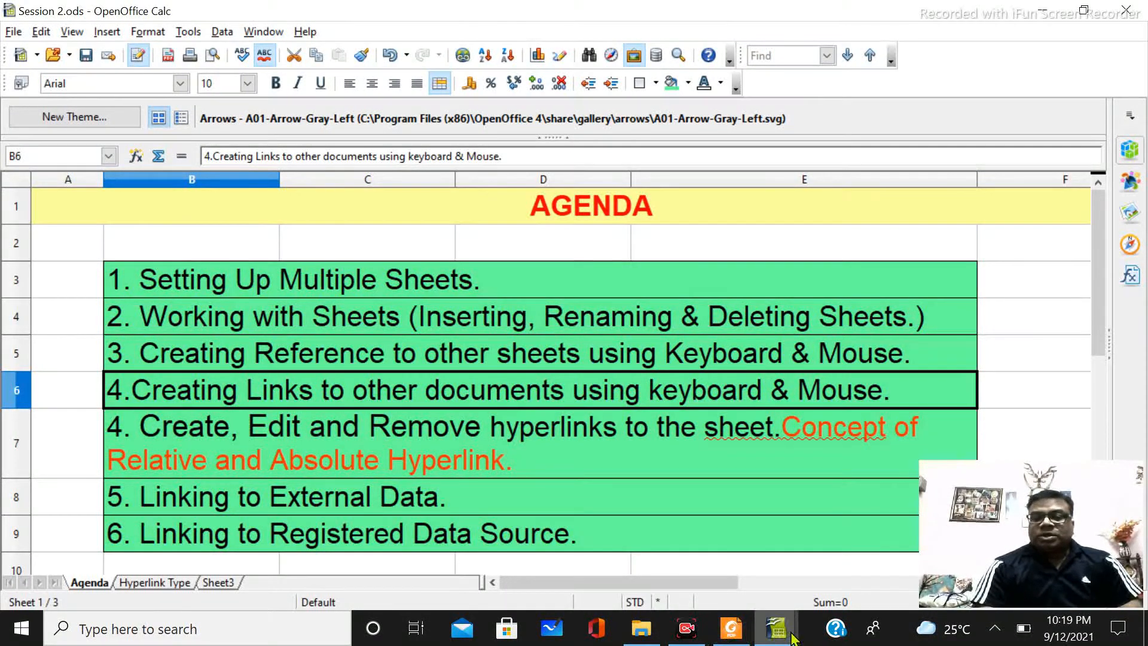
pyautogui.moveTo(776, 629)
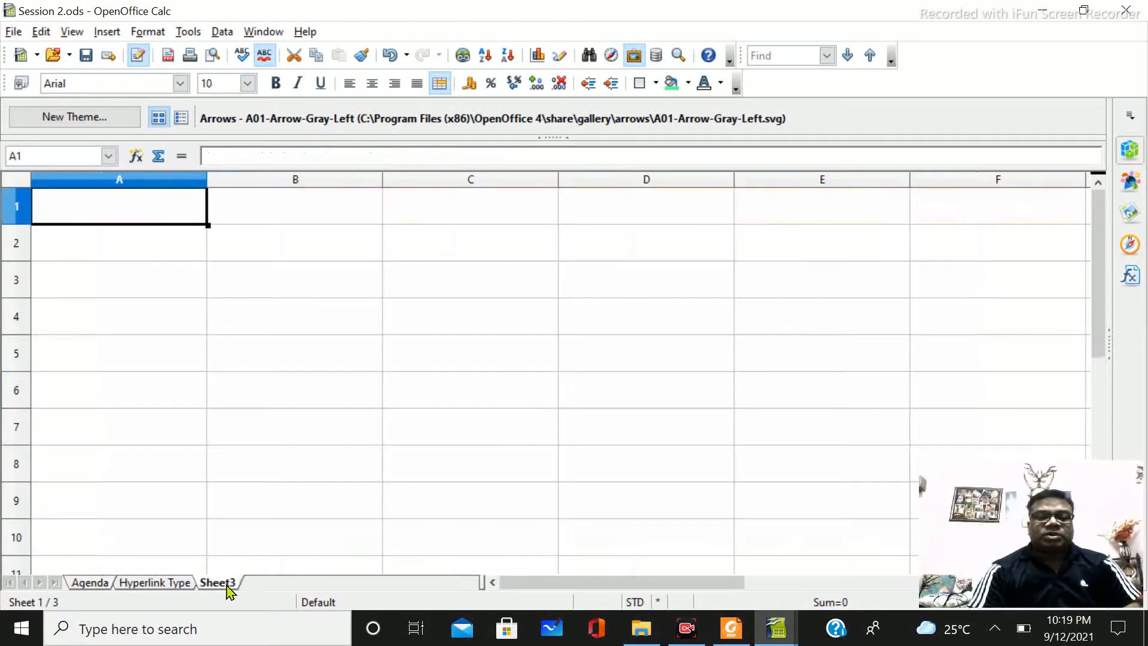
pyautogui.click(226, 586)
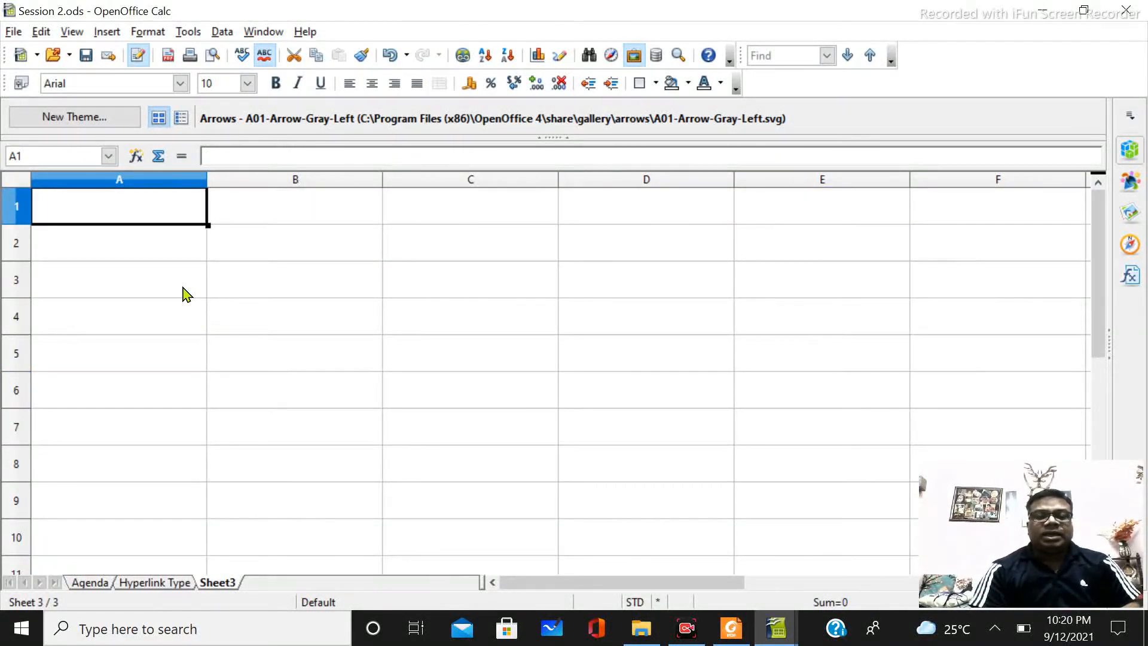
# - Arrange the Session 2.ods and SpreadSheet Example.ods windows side by side, with Session 2.ods in the right half
pyautogui.moveTo(772, 629)
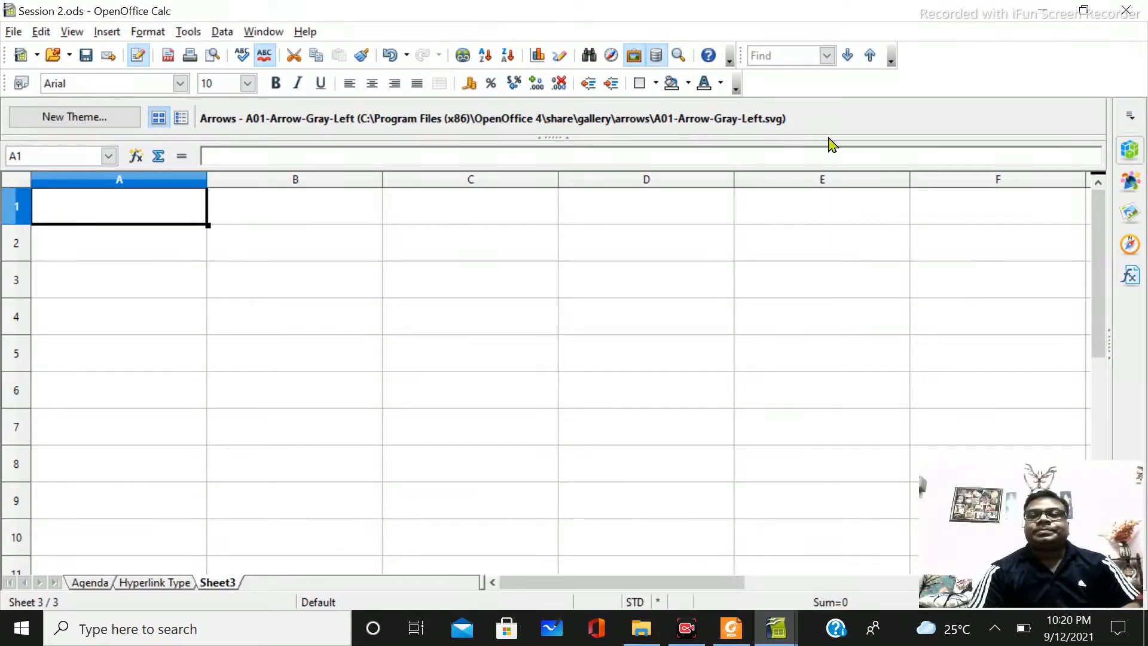
pyautogui.click(1084, 10)
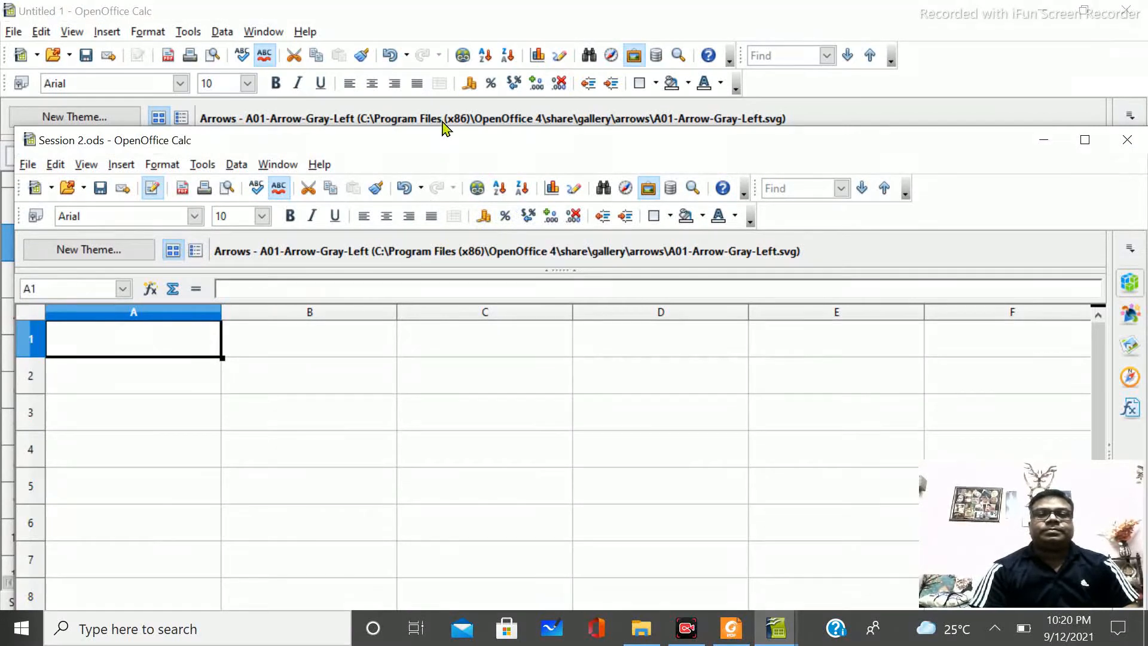
pyautogui.moveTo(435, 143); pyautogui.dragTo(1141, 37)
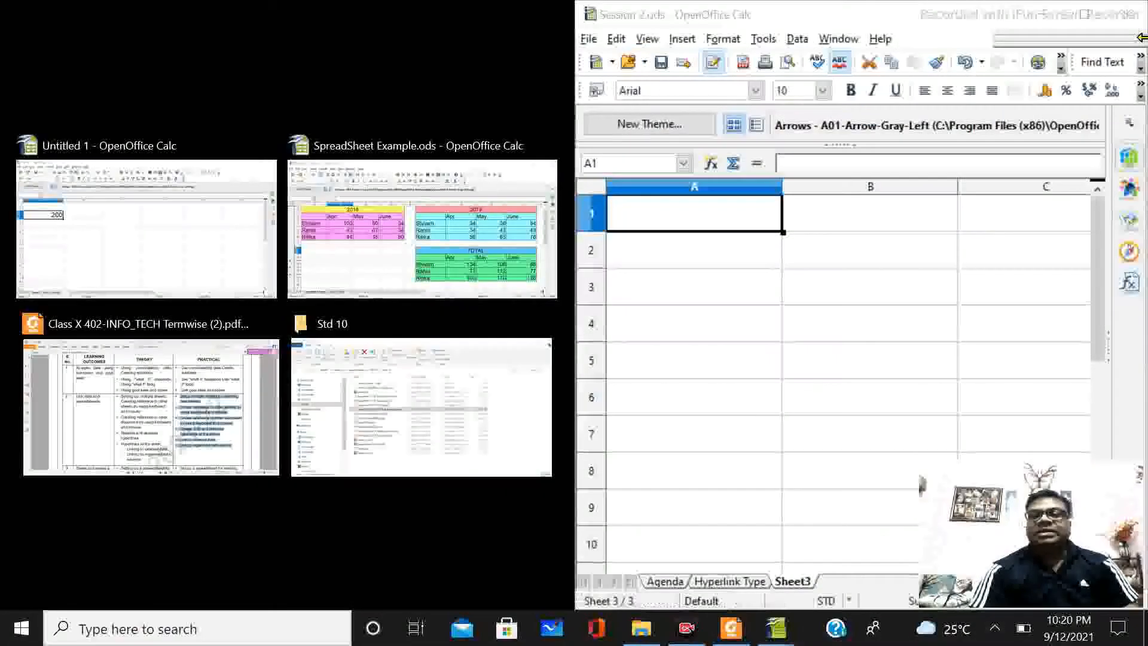
pyautogui.click(415, 267)
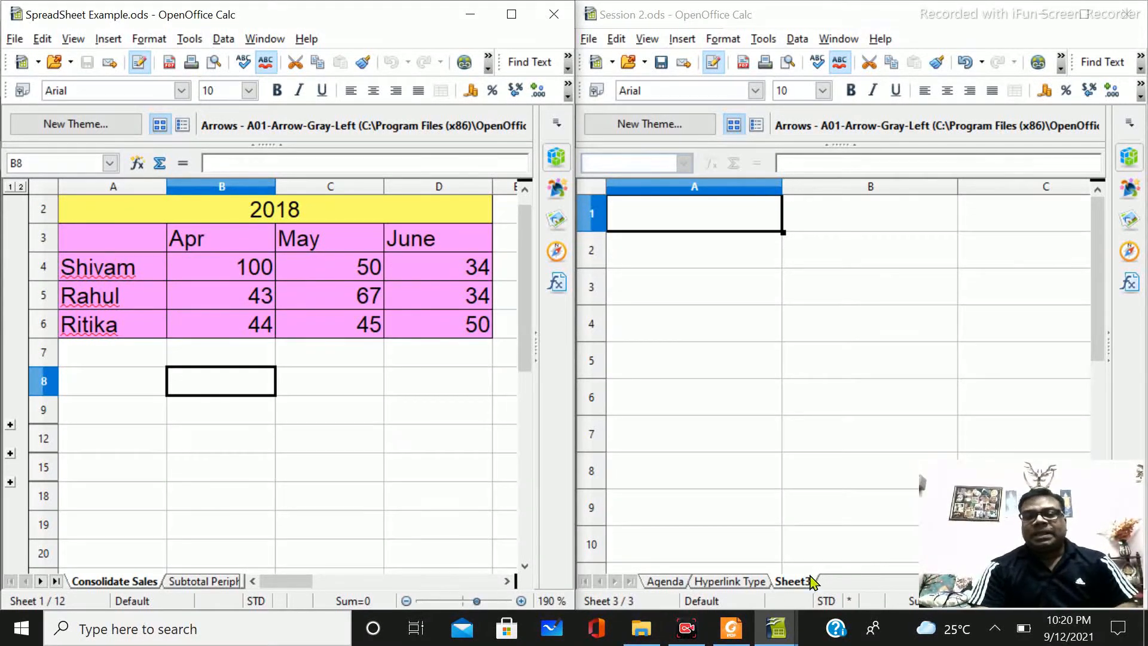
# - Look through the Hyperlink Type and Agenda sheets of Session 2.ods and return to Sheet3
pyautogui.click(713, 396)
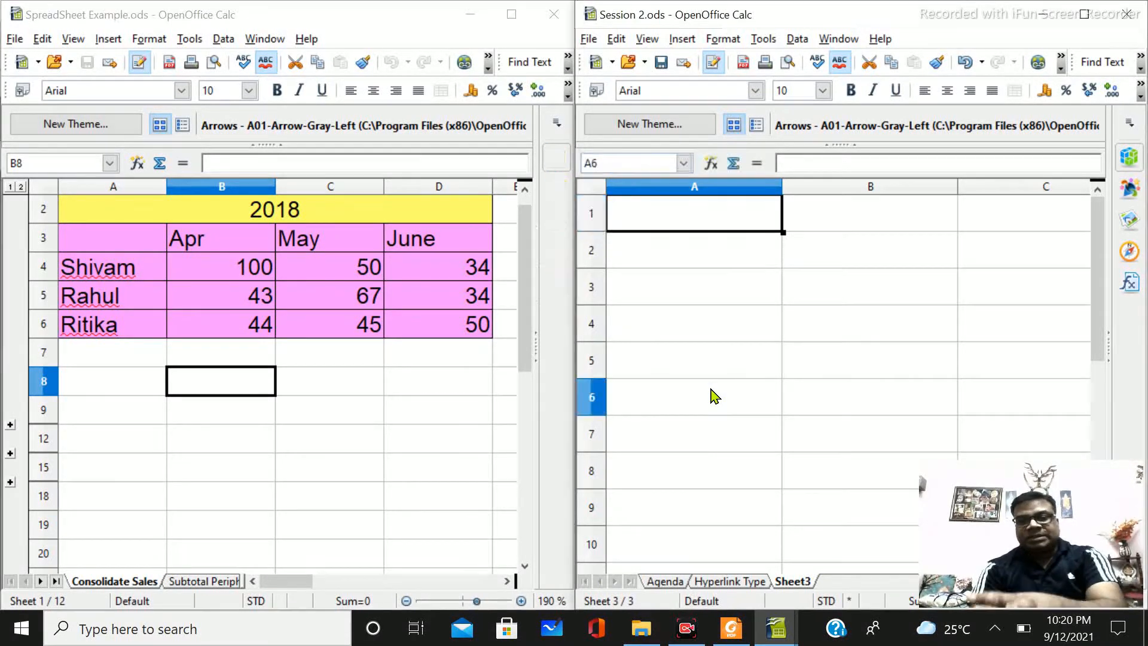
pyautogui.click(741, 581)
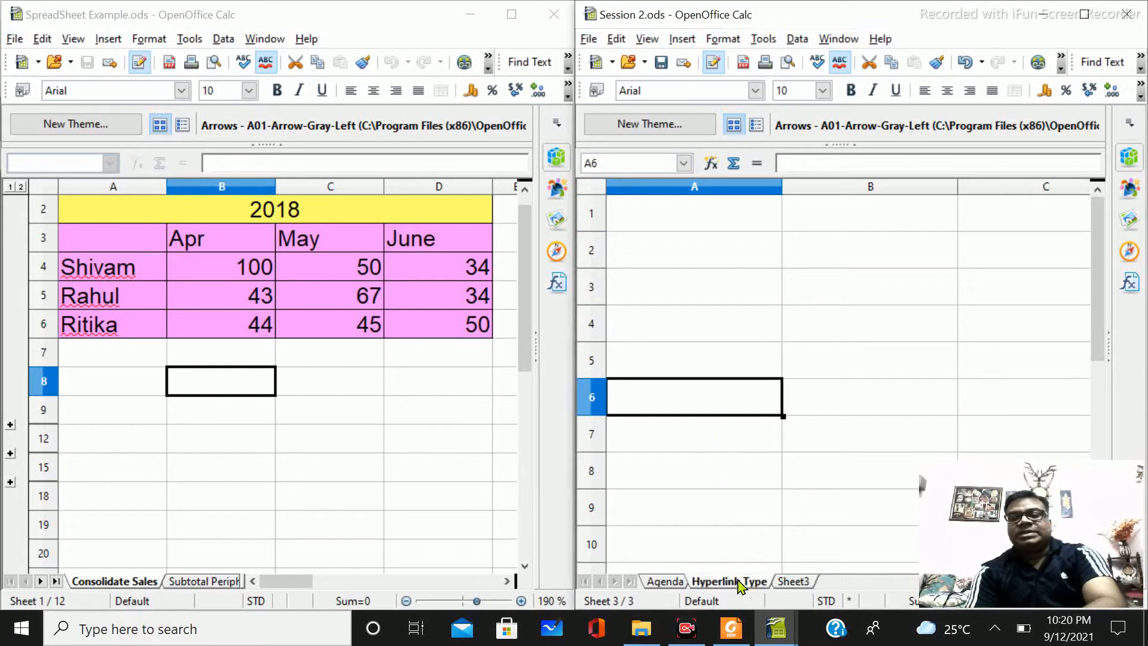
pyautogui.click(665, 581)
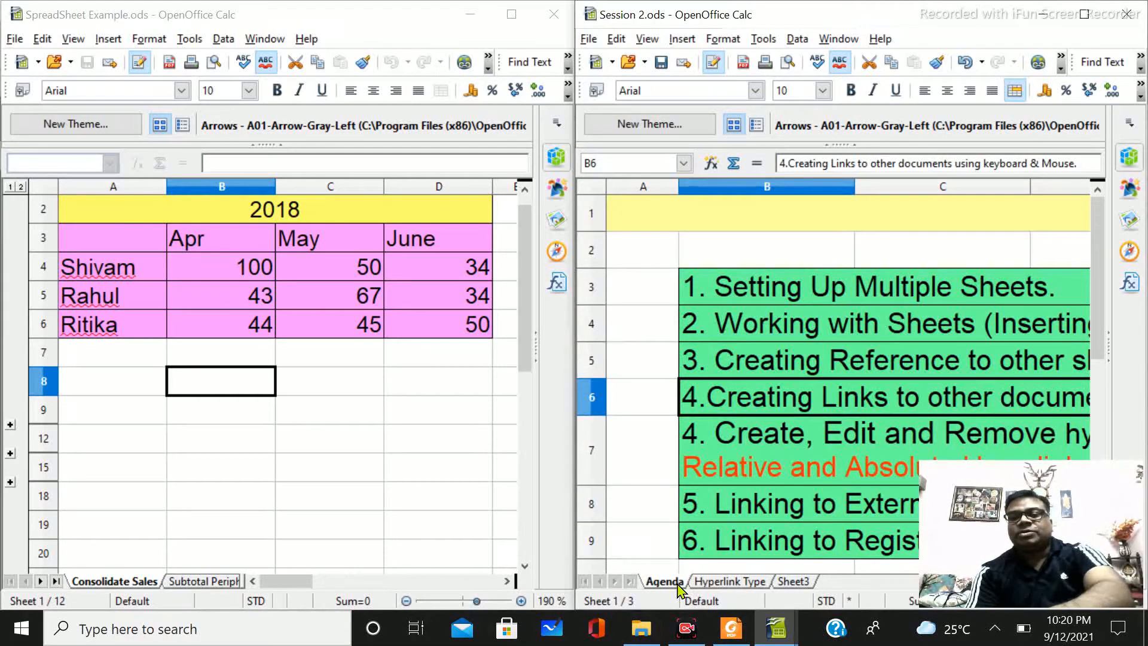
pyautogui.click(794, 581)
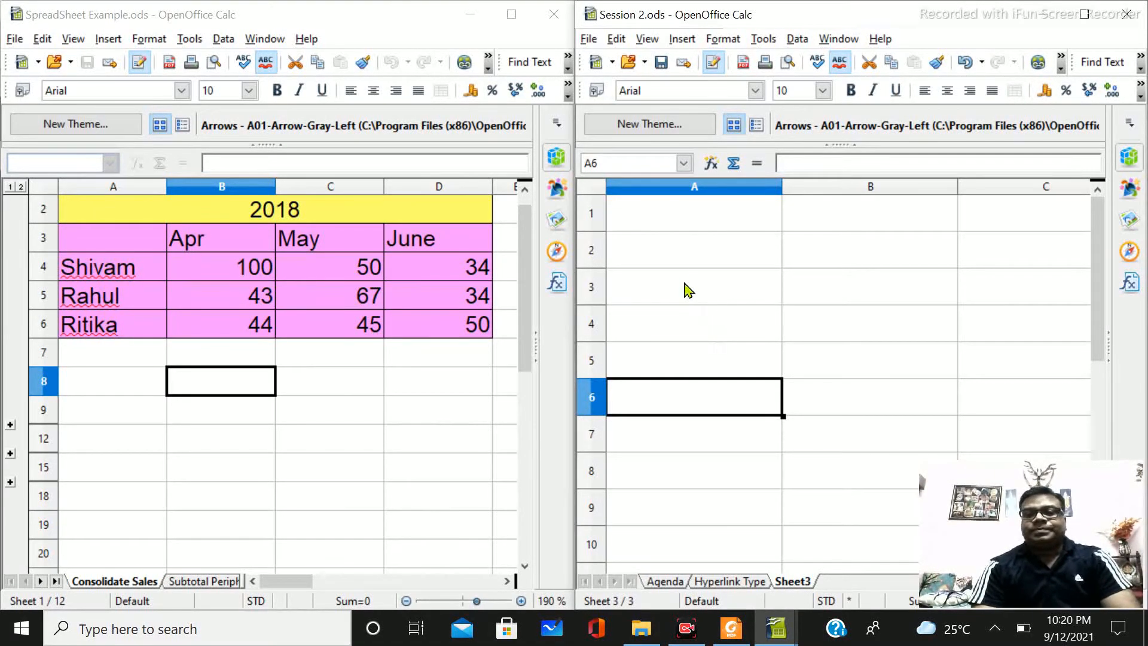
# - Start inserting a sheet from file at Sheet3 of Session 2.ods, choosing SpreadSheet Example.ods from the Std 10 folder as the source
pyautogui.click(682, 253)
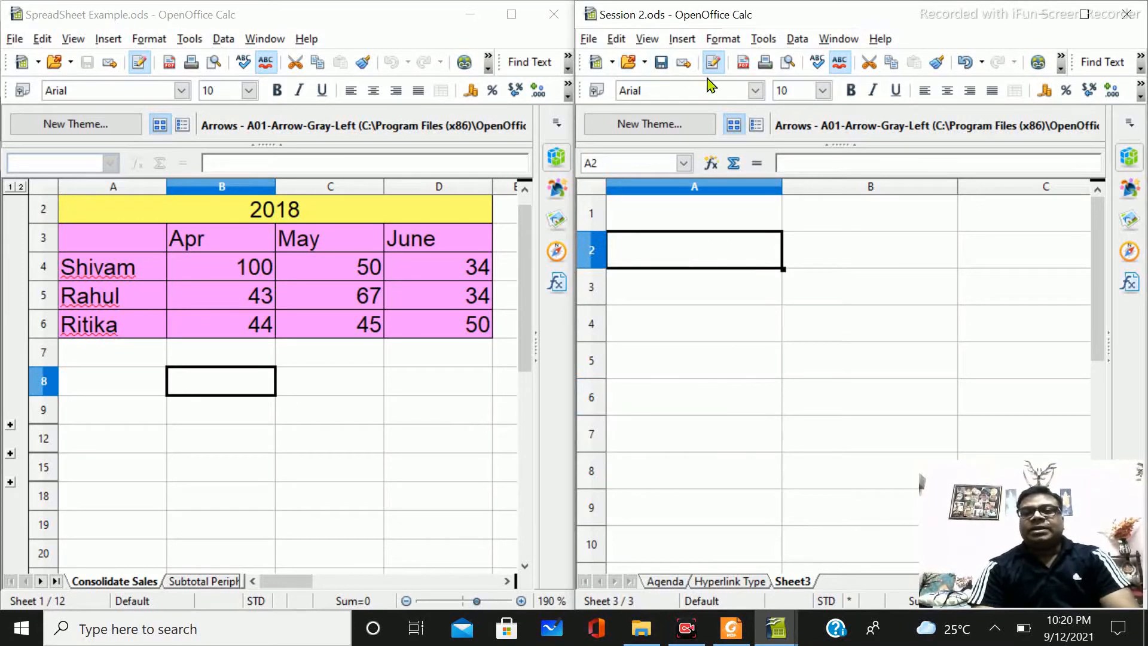
pyautogui.click(682, 39)
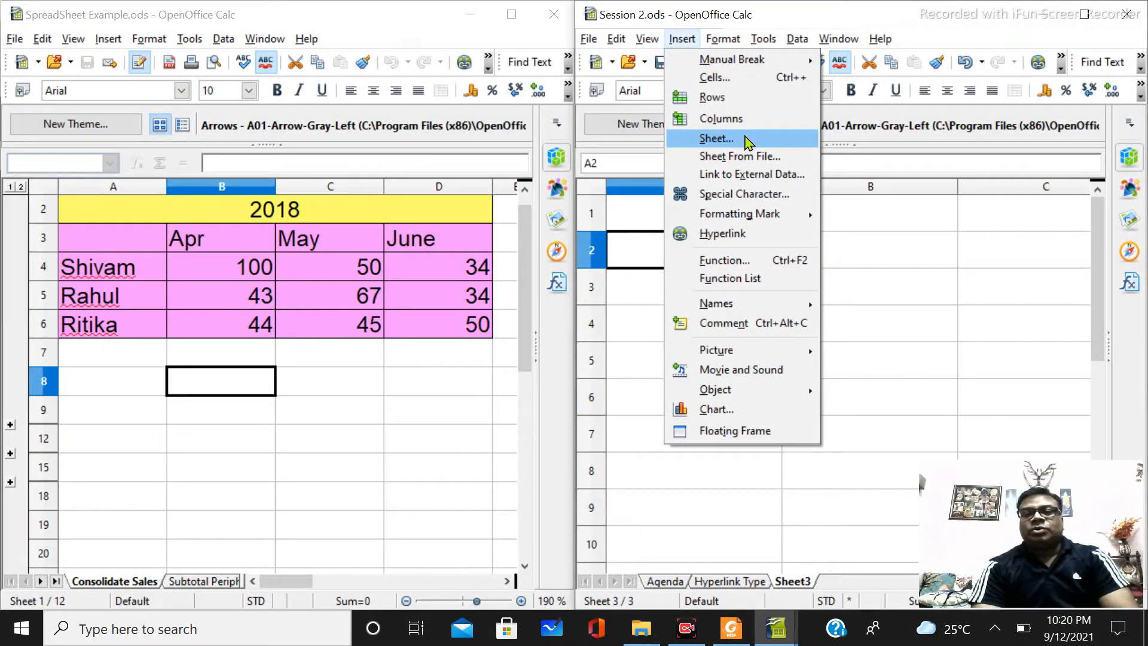
pyautogui.click(720, 157)
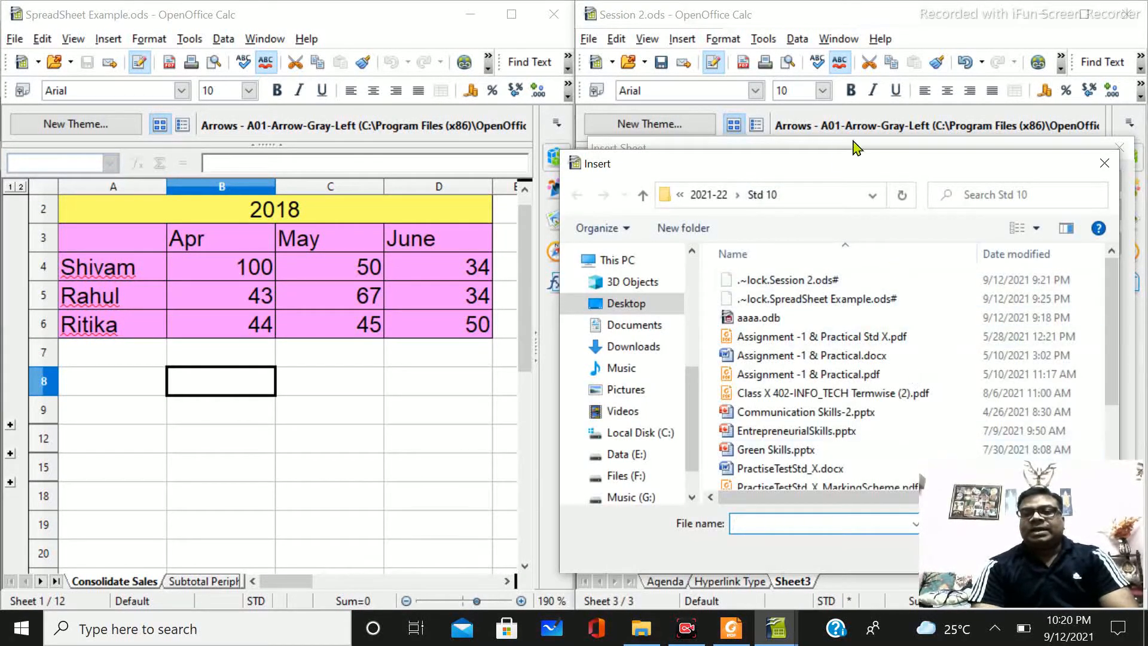
pyautogui.moveTo(836, 168); pyautogui.dragTo(706, 97)
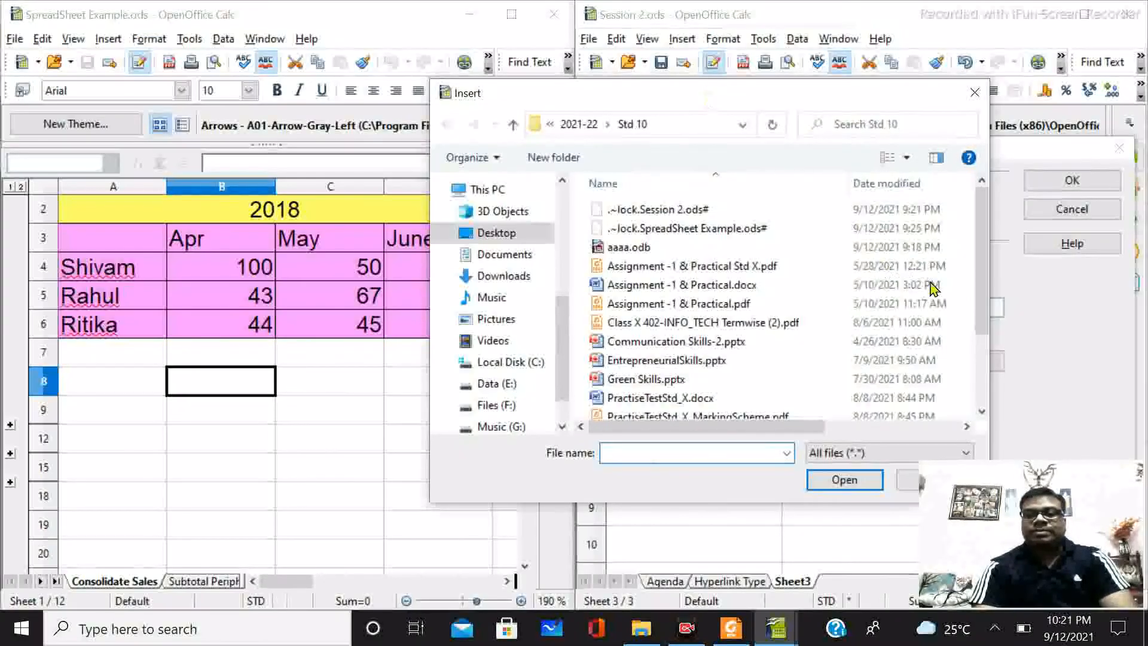
pyautogui.moveTo(985, 281); pyautogui.dragTo(984, 347)
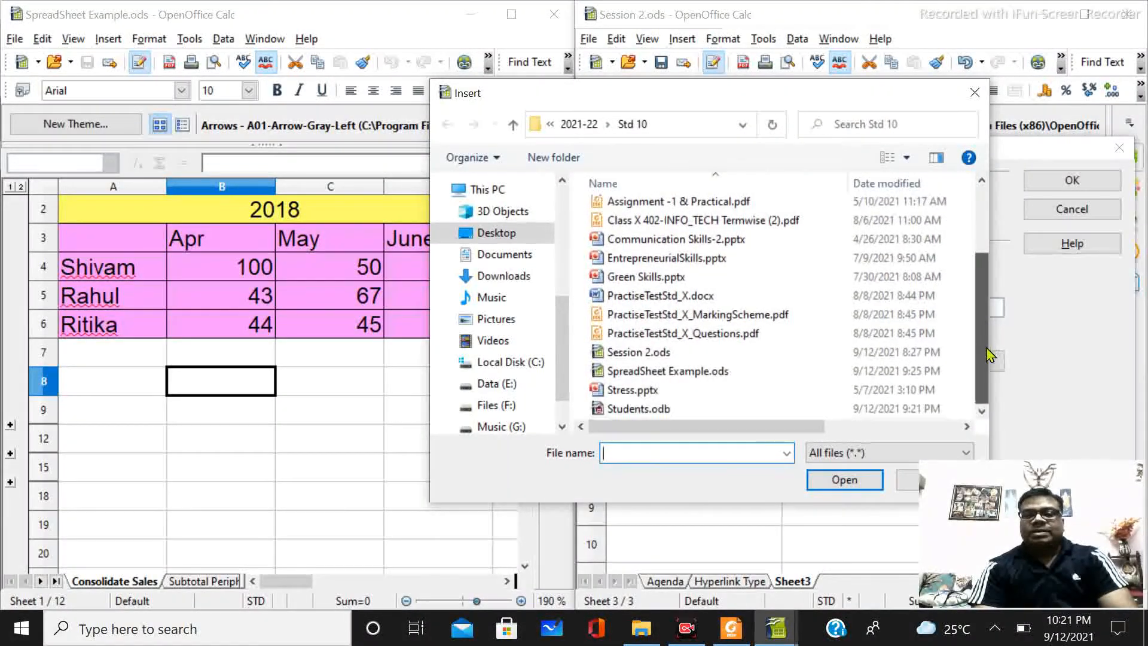
pyautogui.click(703, 376)
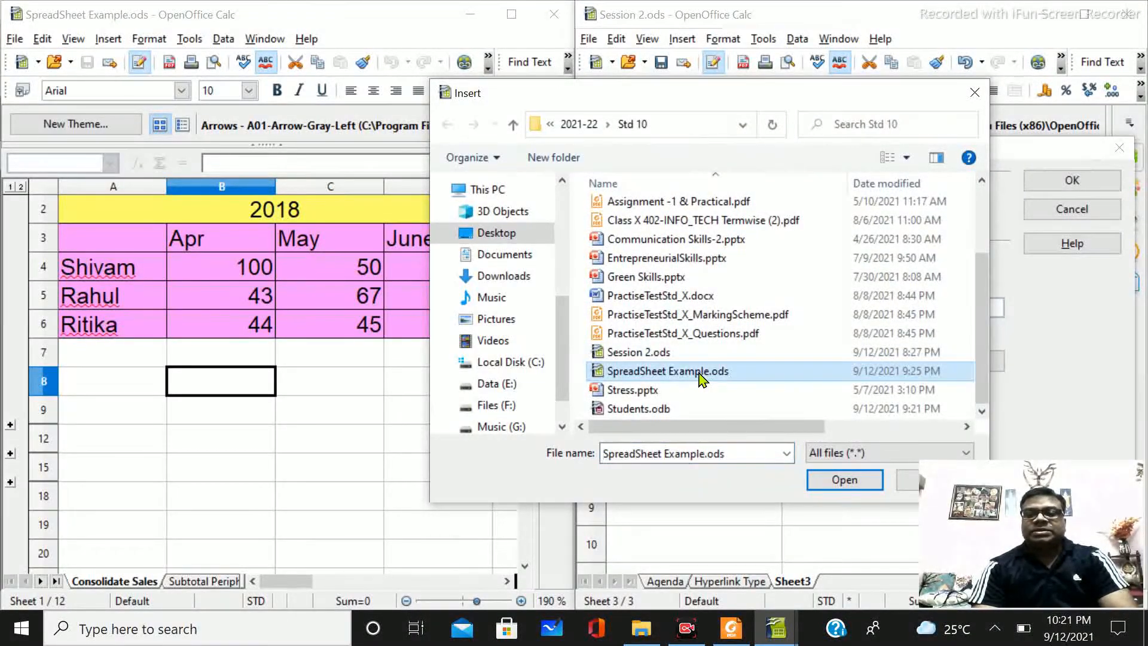
pyautogui.click(844, 480)
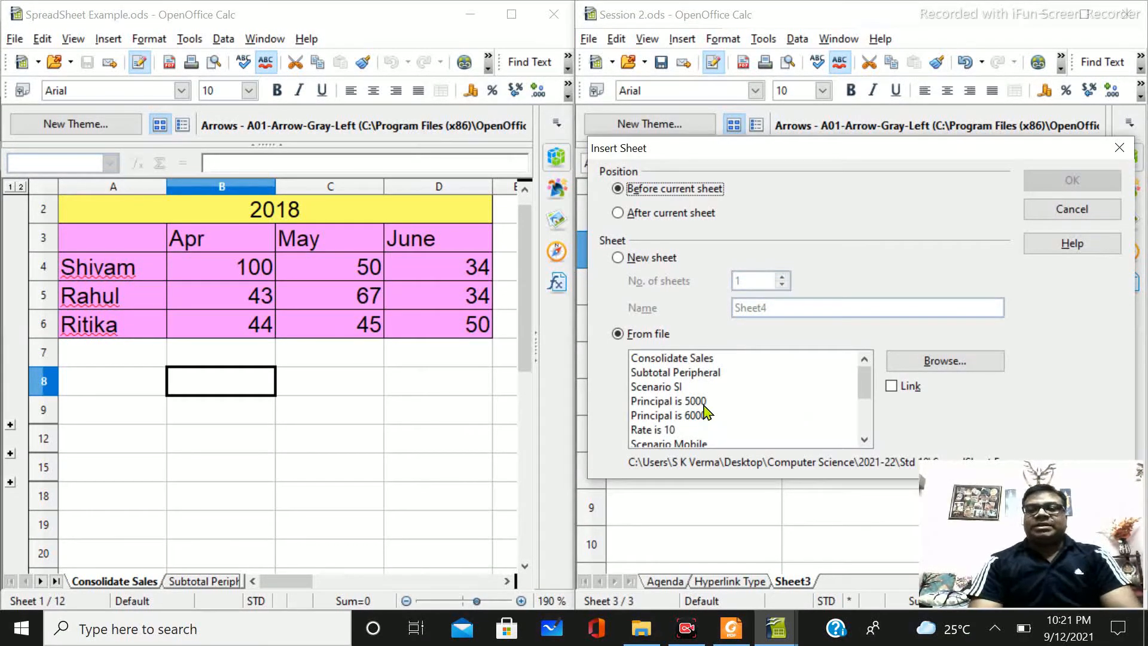
# - Insert the Consolidate Sales sheet before the current sheet as a link and compare it with the original in SpreadSheet Example.ods
pyautogui.click(679, 359)
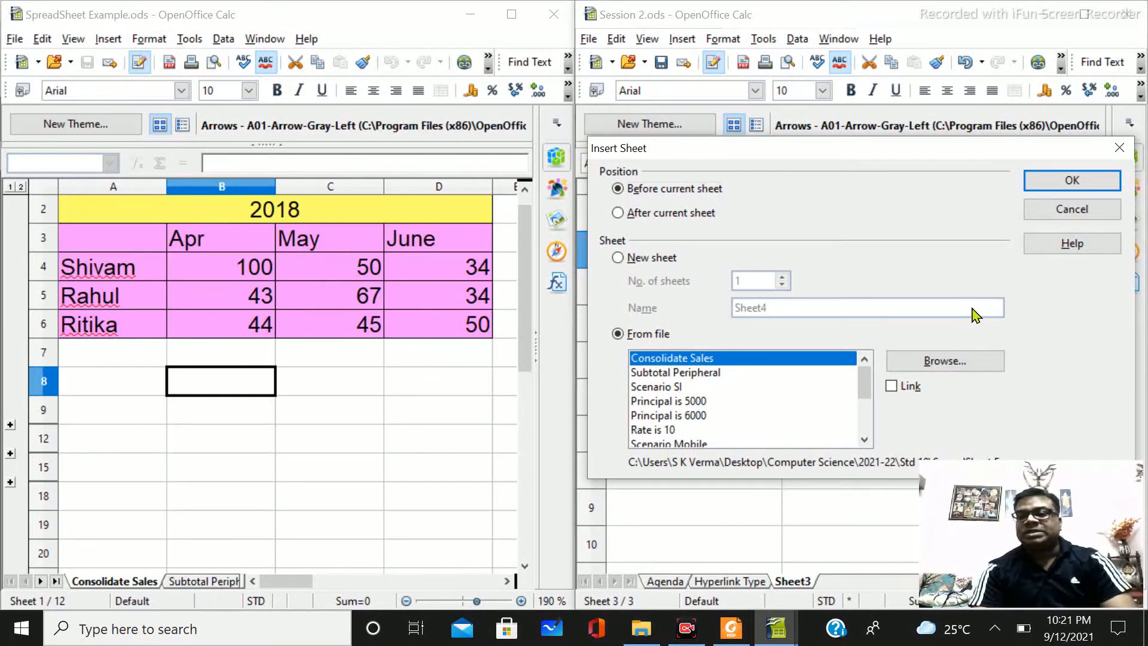
pyautogui.click(891, 387)
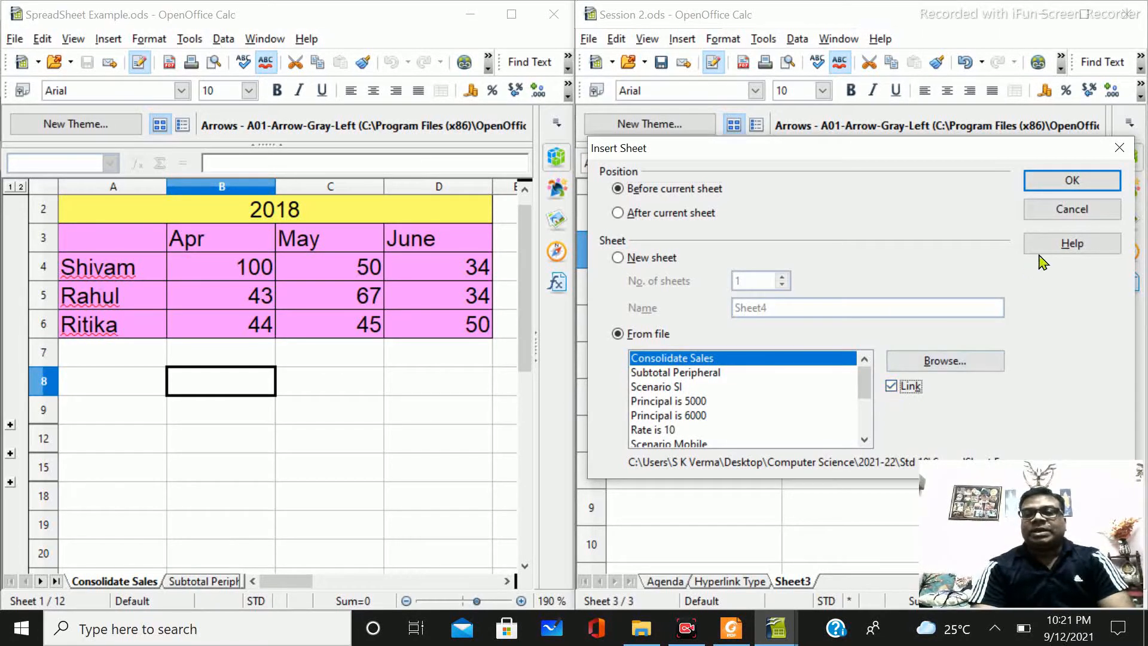
pyautogui.click(1071, 180)
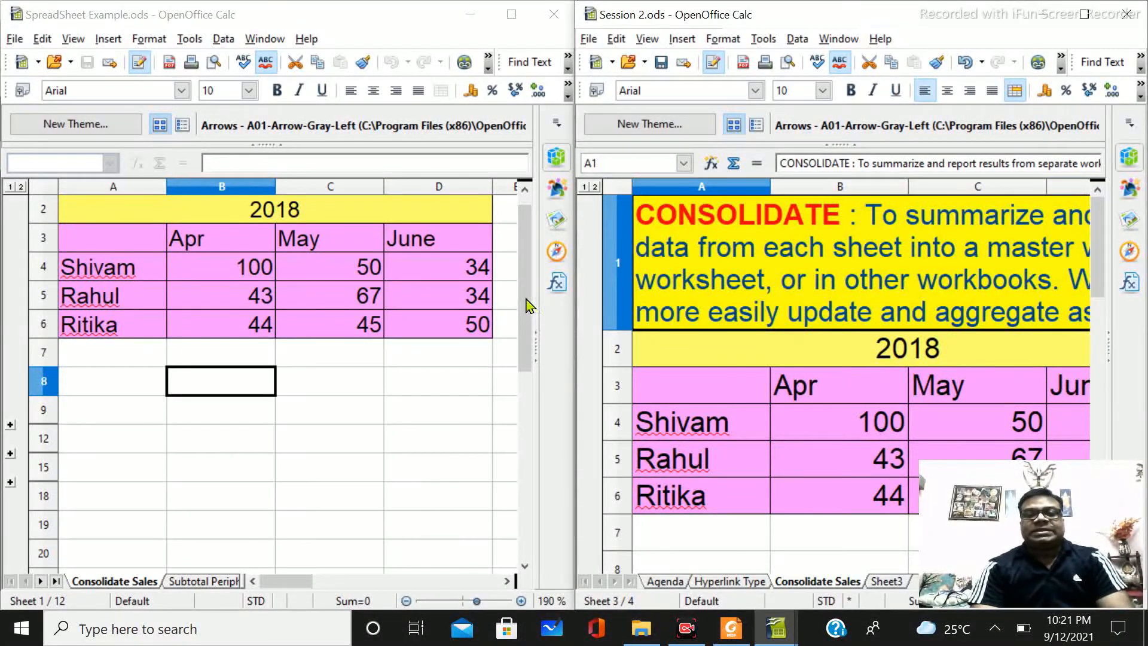
pyautogui.moveTo(528, 257); pyautogui.dragTo(529, 242)
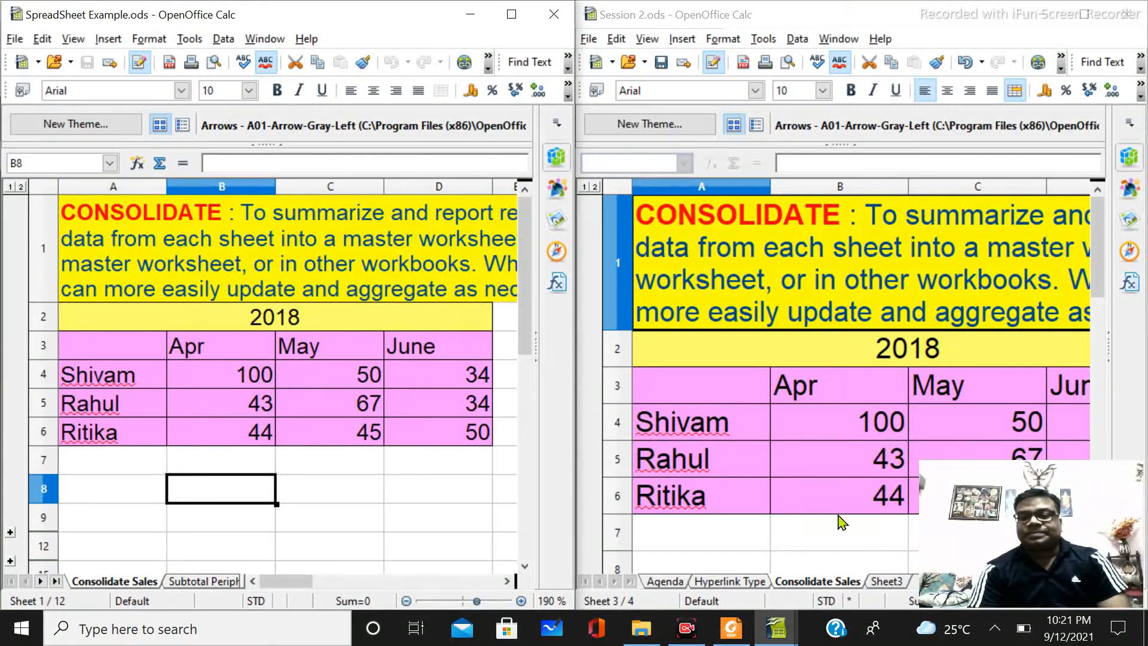
# - Start another sheet insertion from file at Sheet3 of Session 2.ods, again using SpreadSheet Example.ods as the source
pyautogui.click(883, 581)
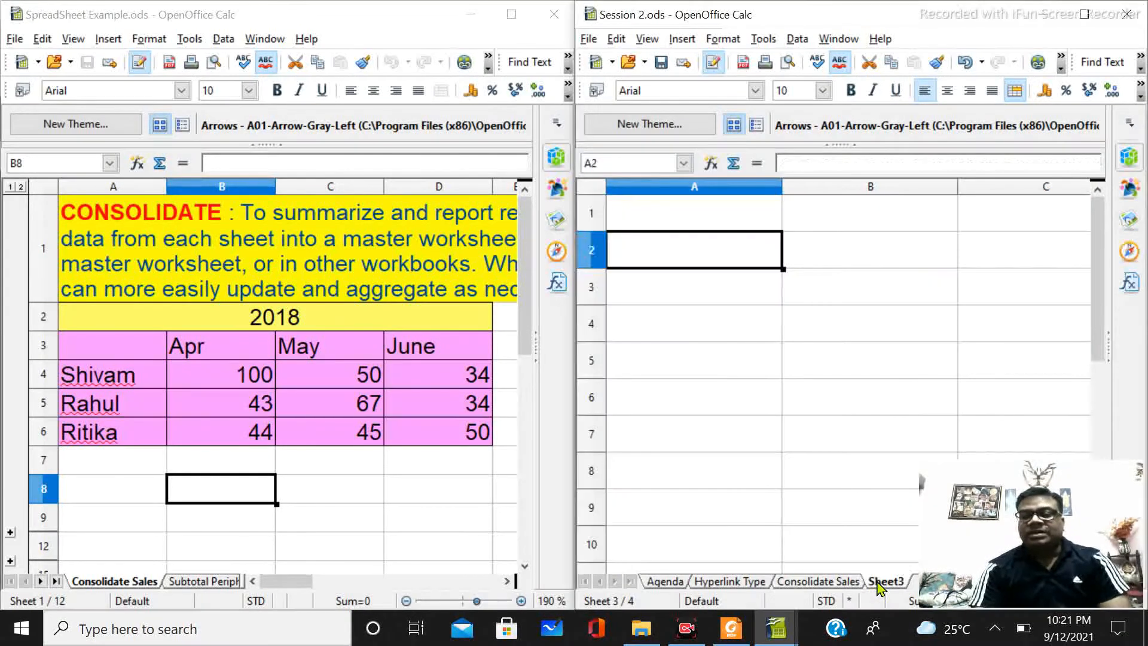
pyautogui.click(682, 40)
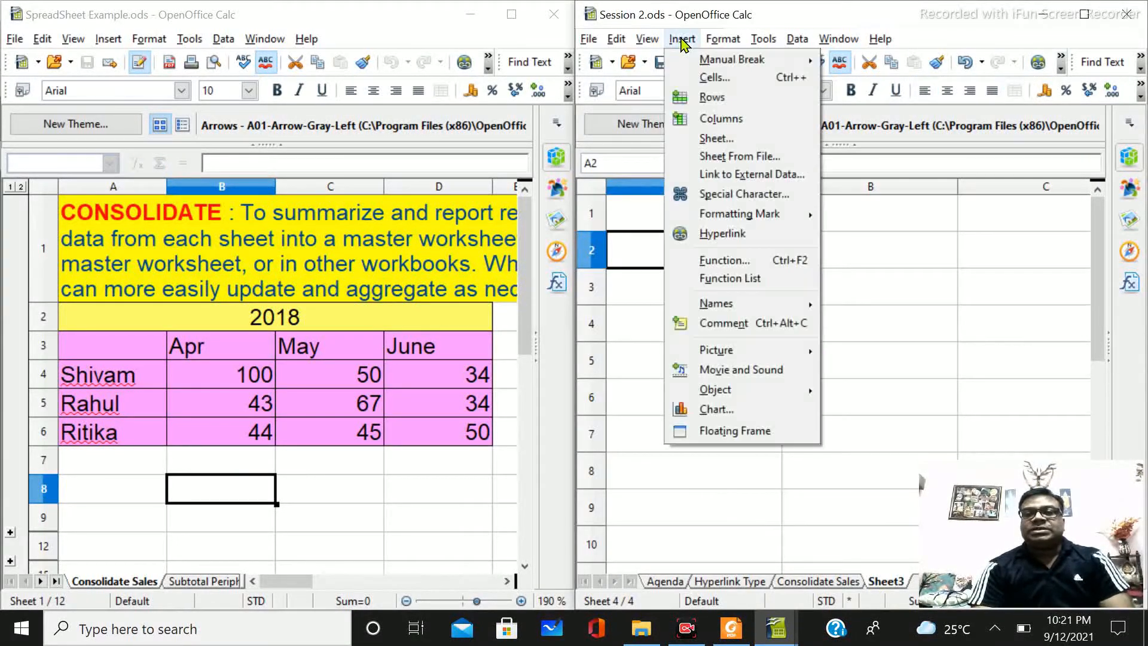
pyautogui.click(741, 156)
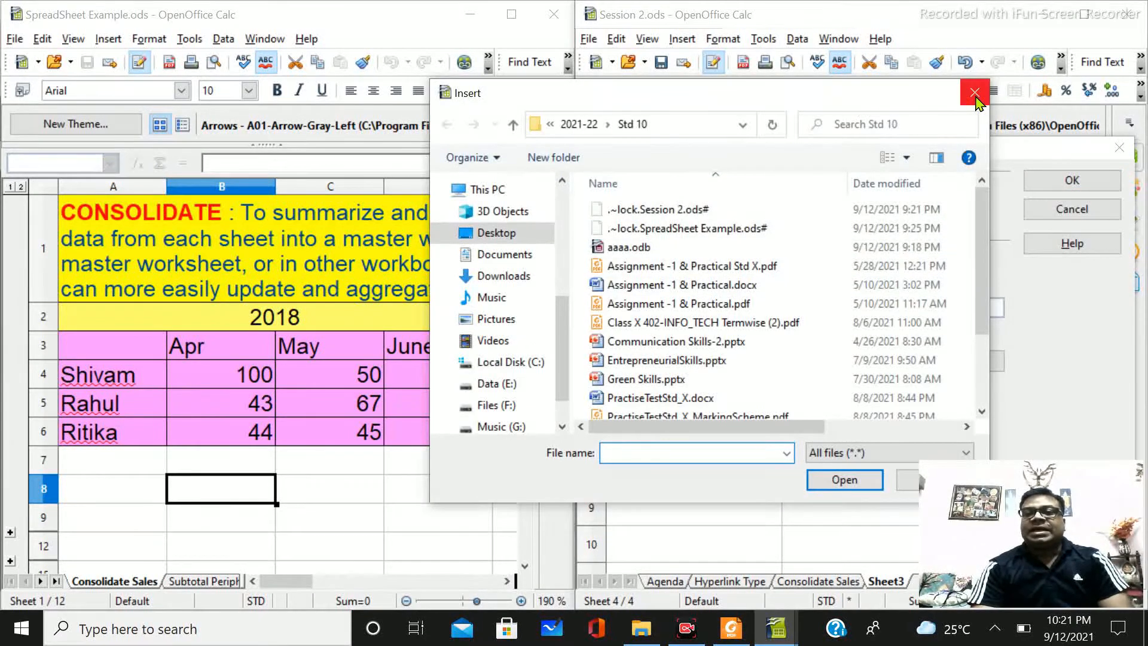
pyautogui.moveTo(981, 230); pyautogui.dragTo(981, 296)
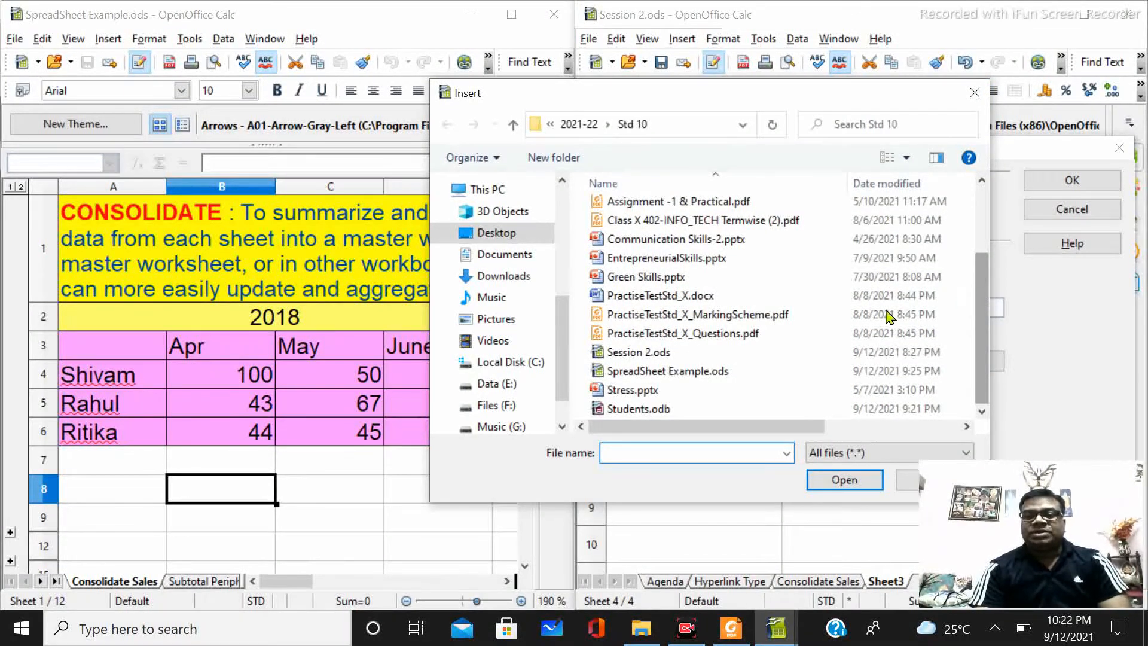
pyautogui.click(668, 373)
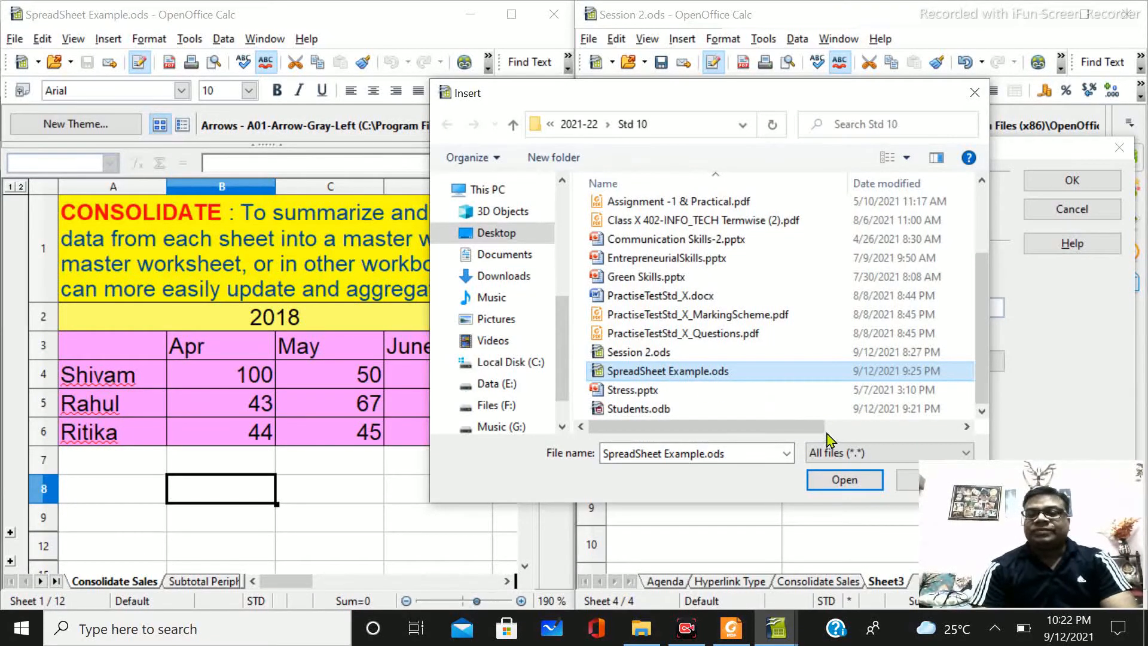
pyautogui.click(844, 480)
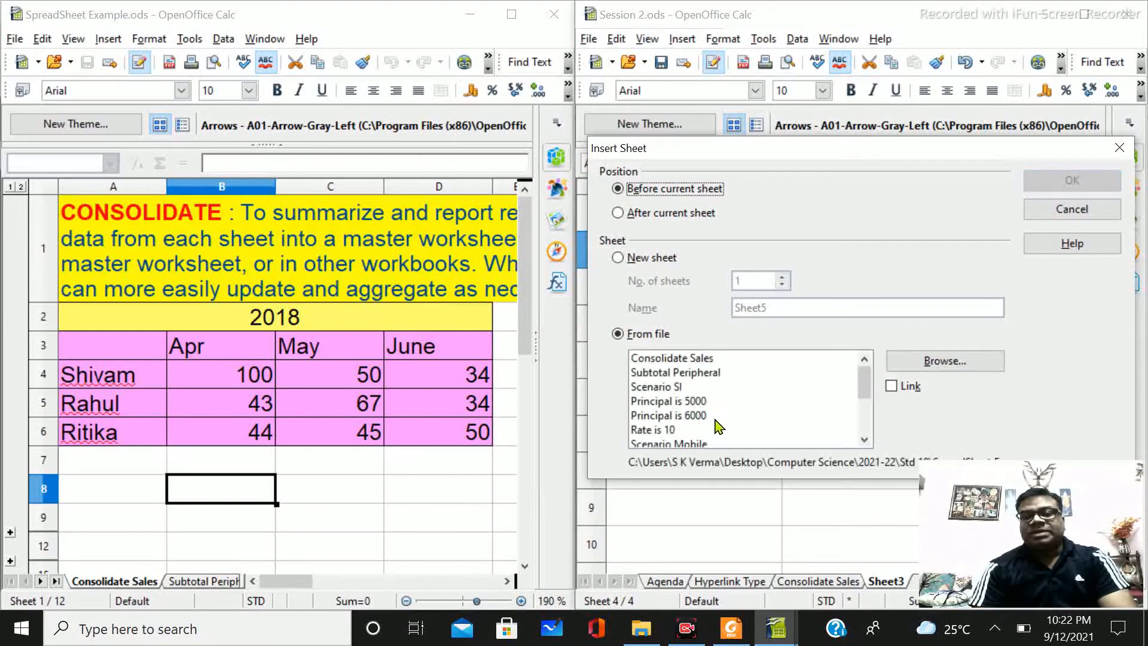
# - Insert the Subtotal Peripheral sheet before the current sheet as a link and show the original sheet in SpreadSheet Example.ods
pyautogui.click(666, 376)
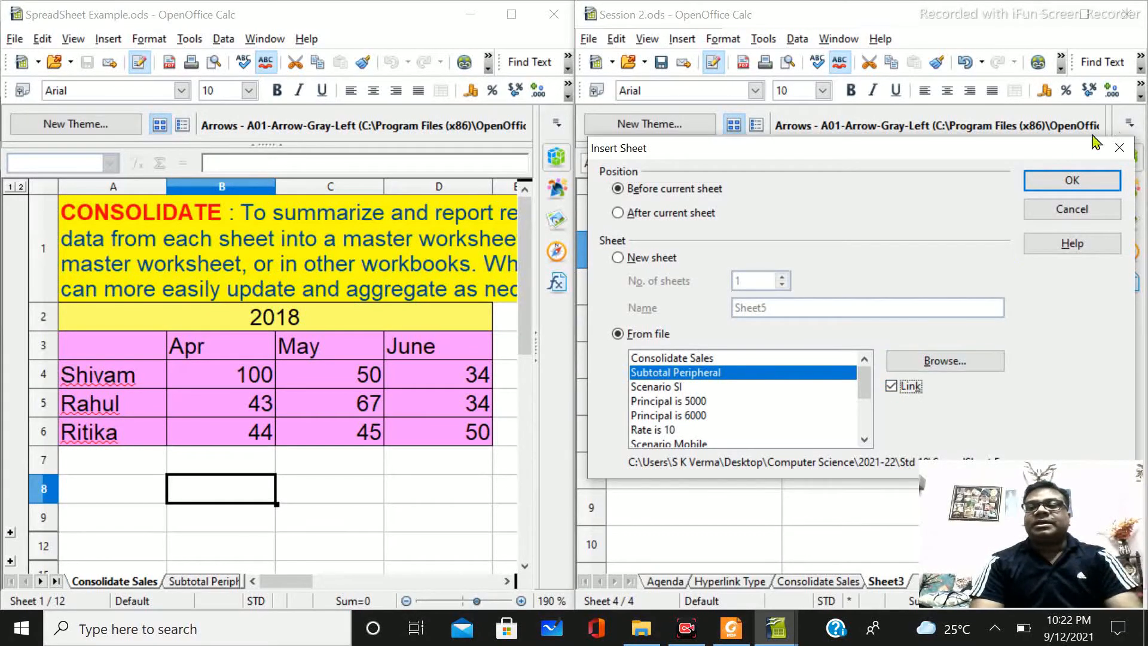
pyautogui.click(1051, 186)
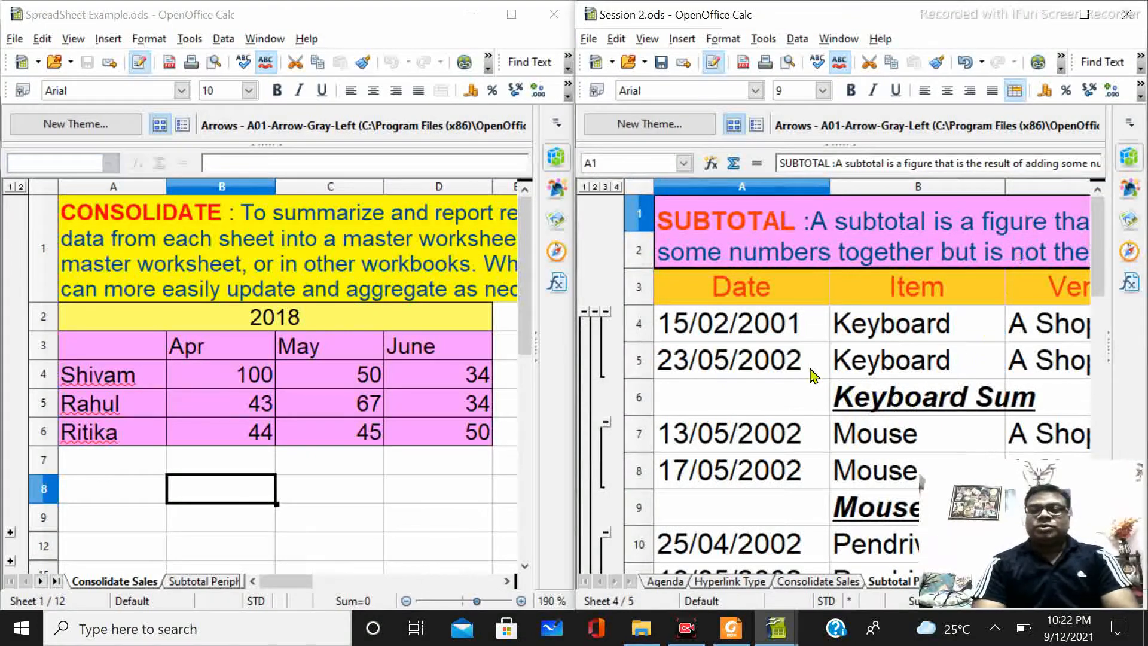
pyautogui.click(202, 581)
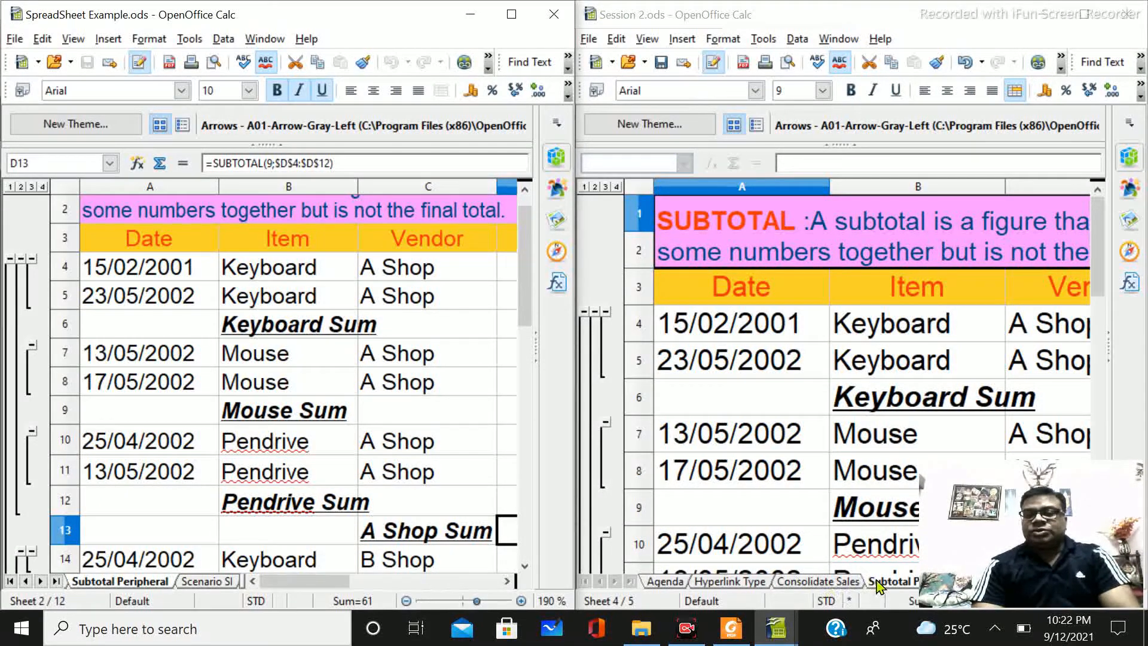
# - Delete the Consolidate Sales and Subtotal Peripheral sheets from Session 2.ods
pyautogui.rightClick(831, 586)
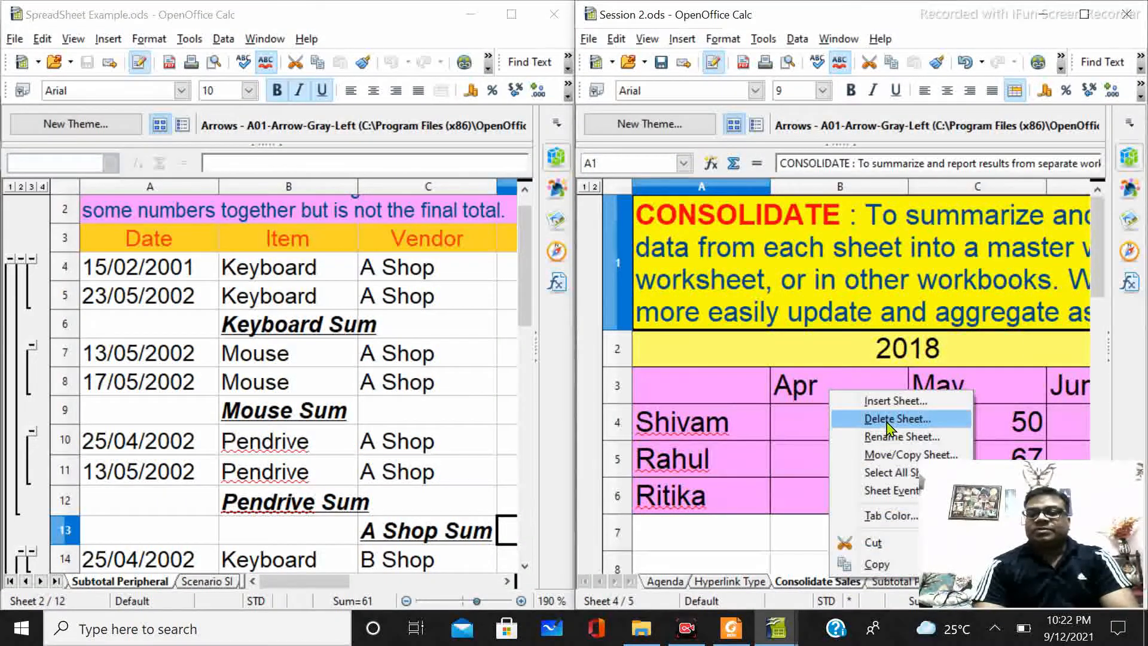
pyautogui.click(889, 420)
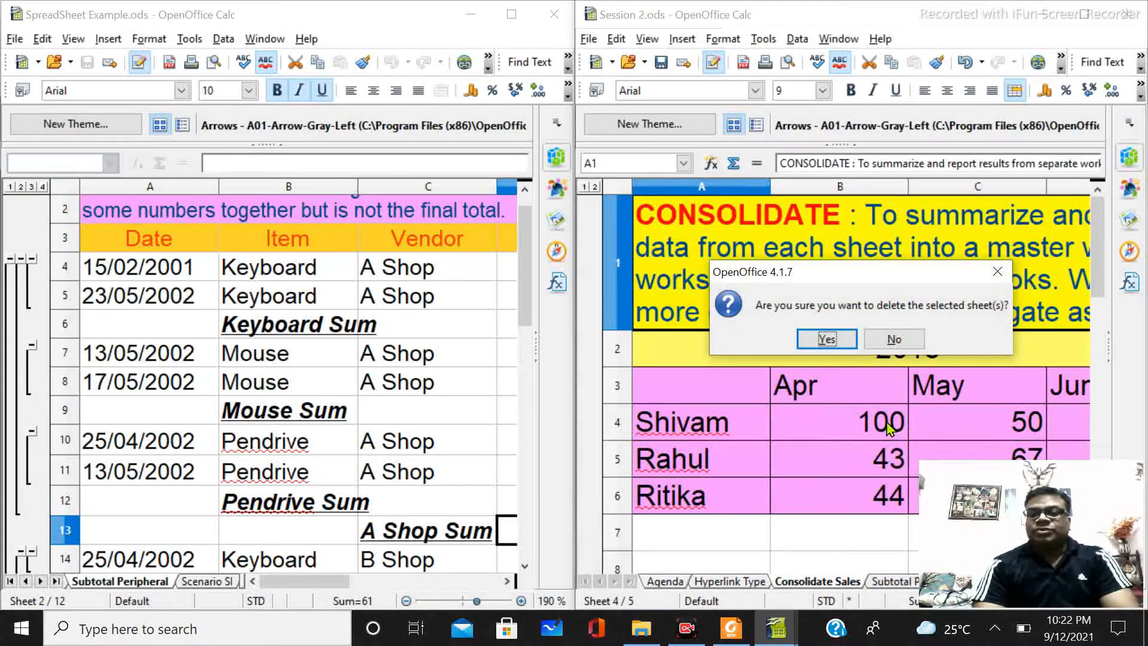
pyautogui.click(826, 339)
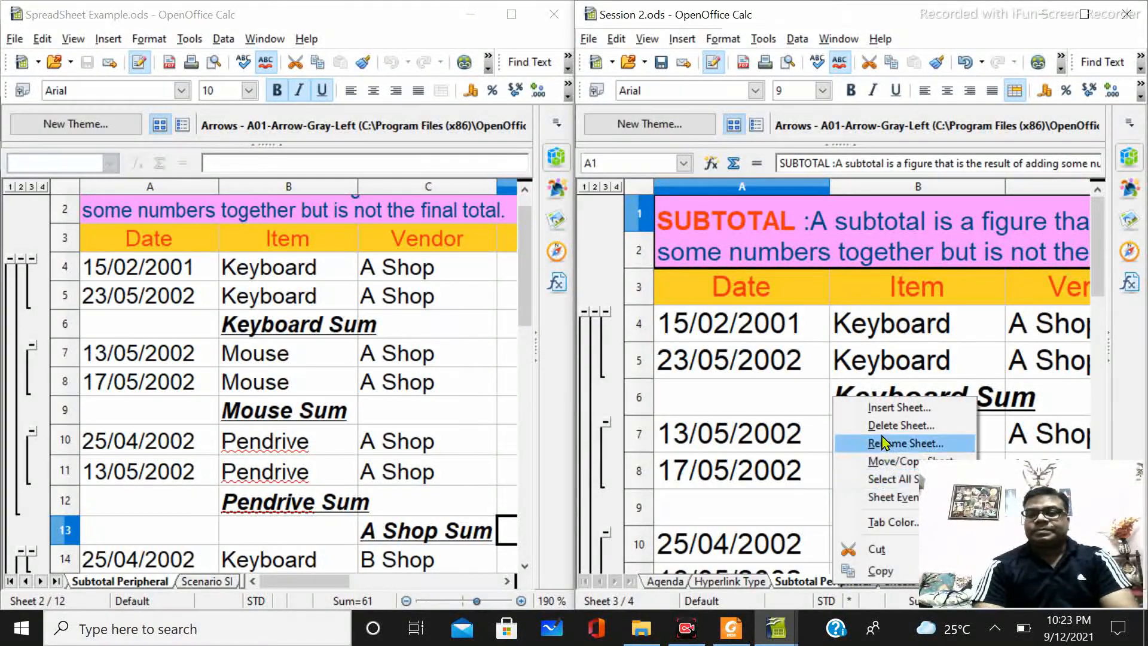
pyautogui.click(877, 426)
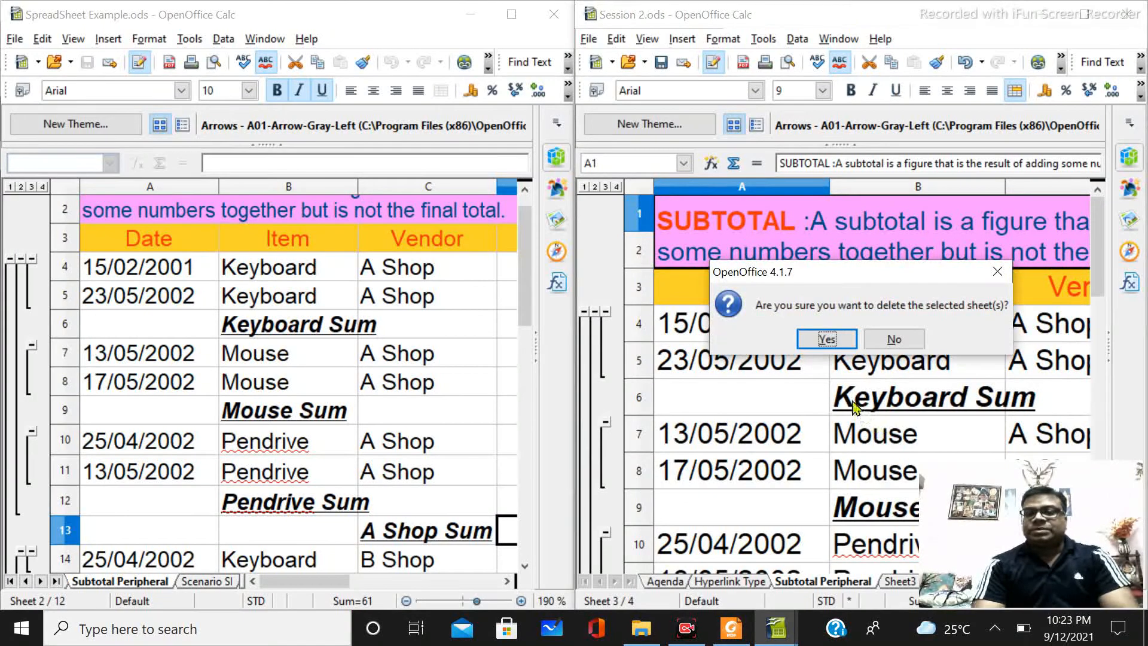
pyautogui.click(827, 339)
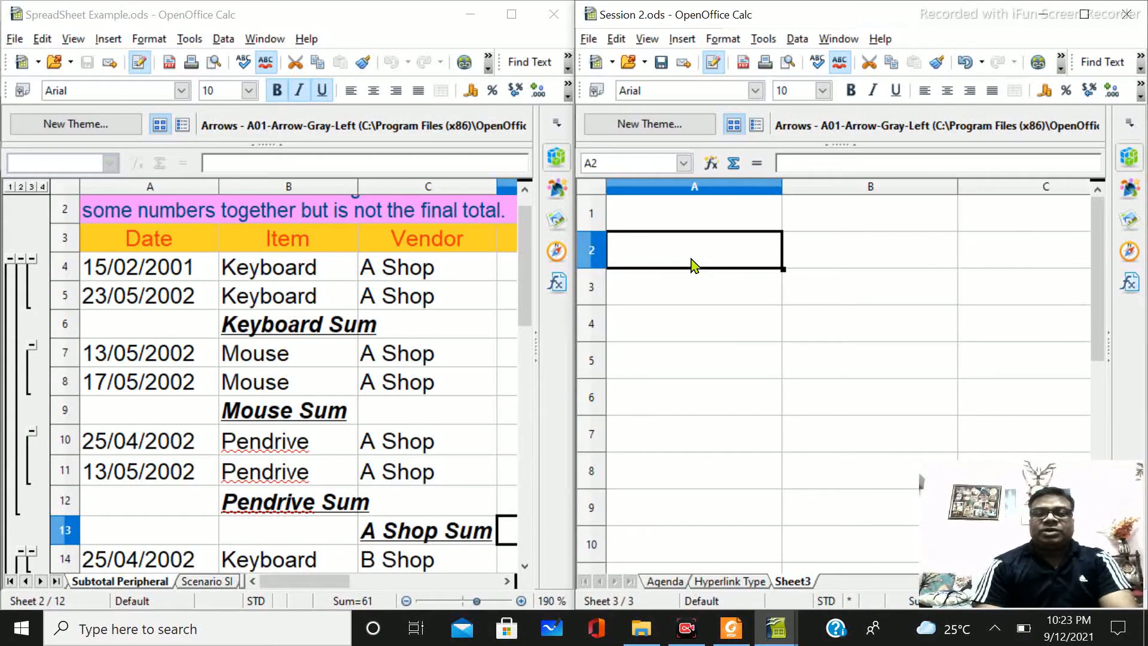
# - Enter a formula in cell A2 of Sheet3 that references cell B4 of Consolidate Sales in SpreadSheet Example.ods
pyautogui.write('=')
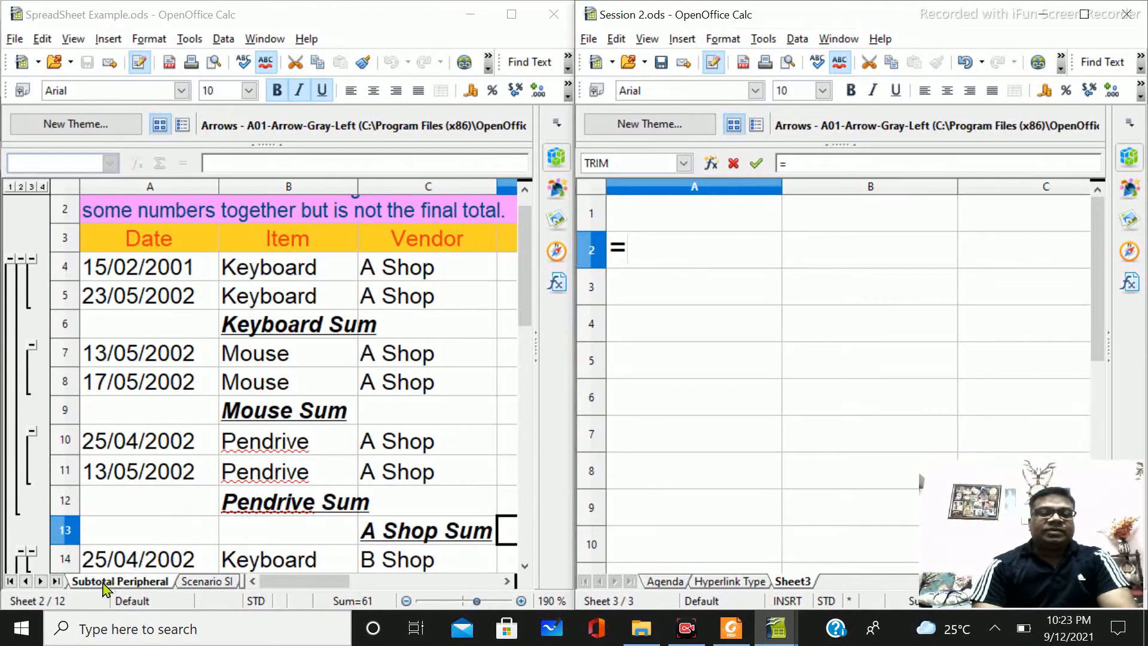
pyautogui.click(10, 582)
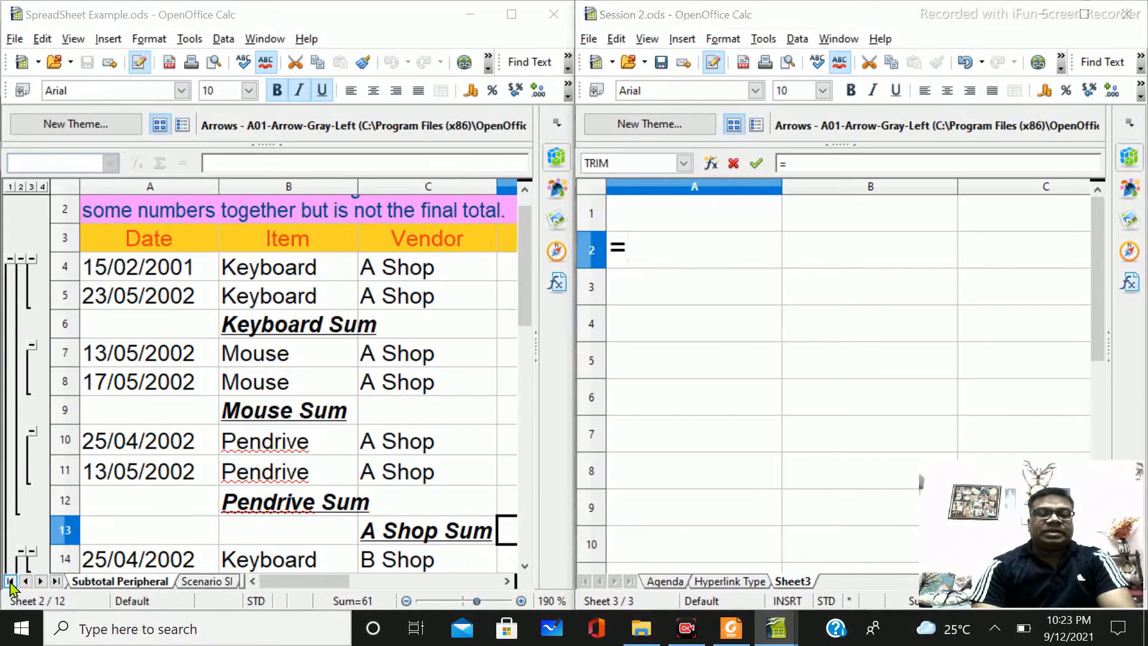
pyautogui.click(10, 582)
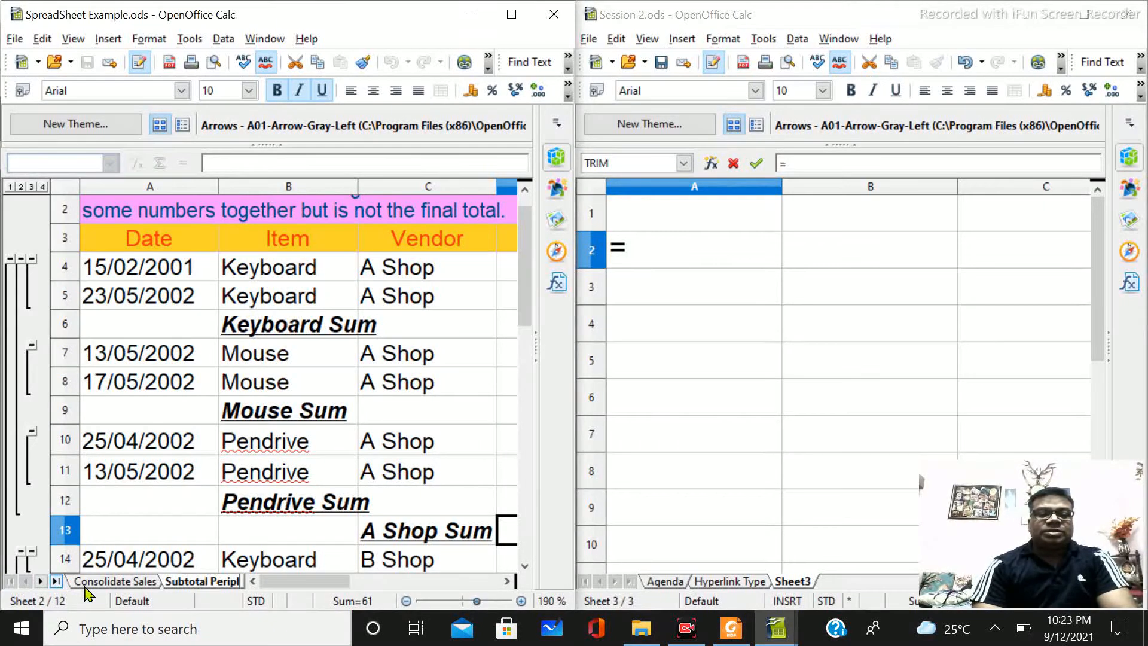
pyautogui.click(96, 581)
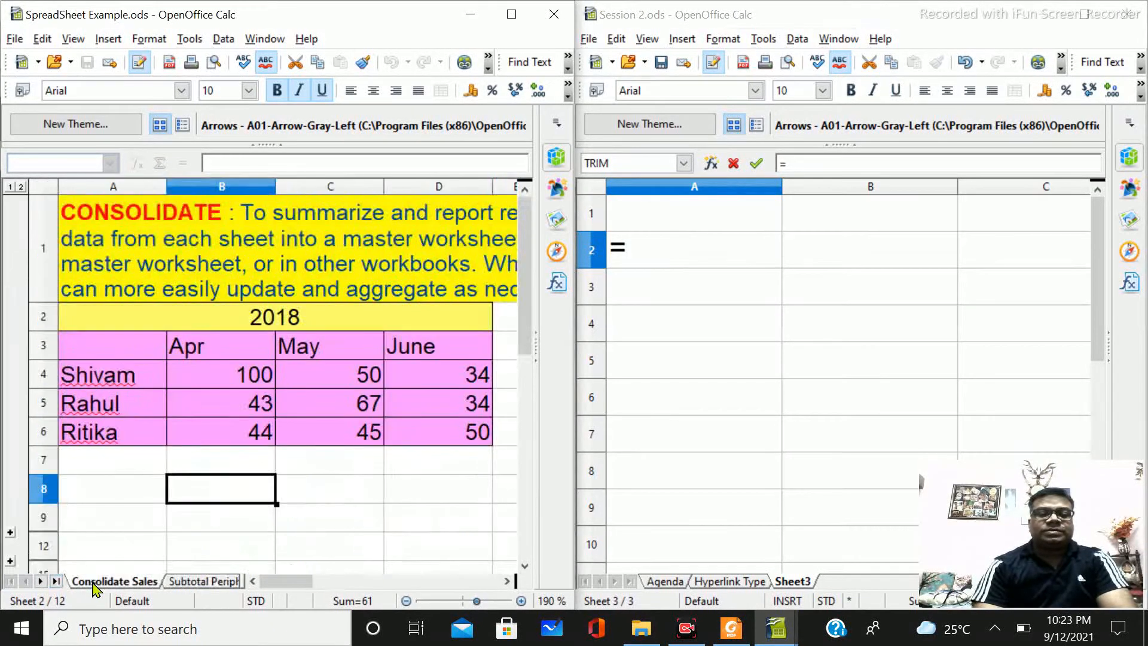
pyautogui.click(241, 380)
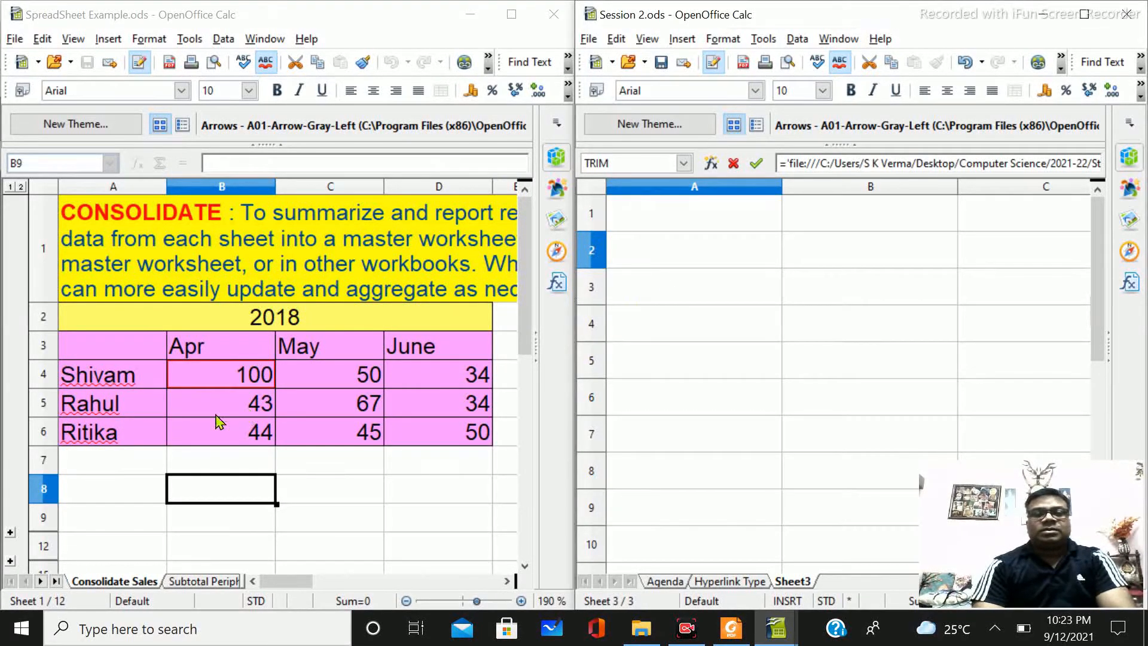
pyautogui.press('Return')
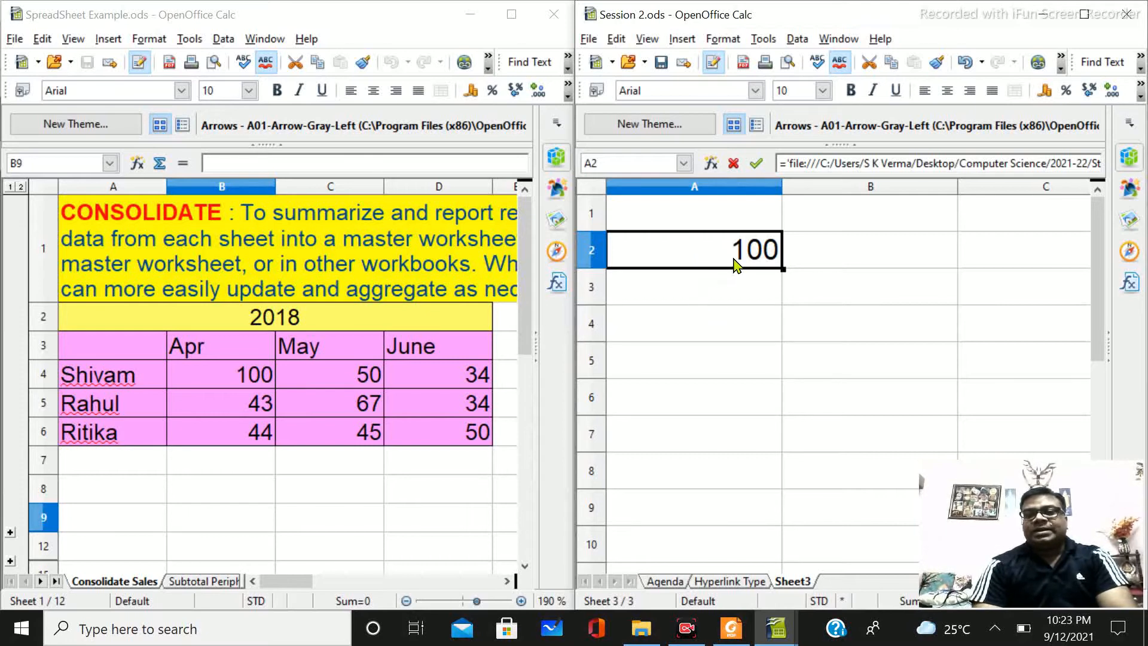
pyautogui.press('Escape')
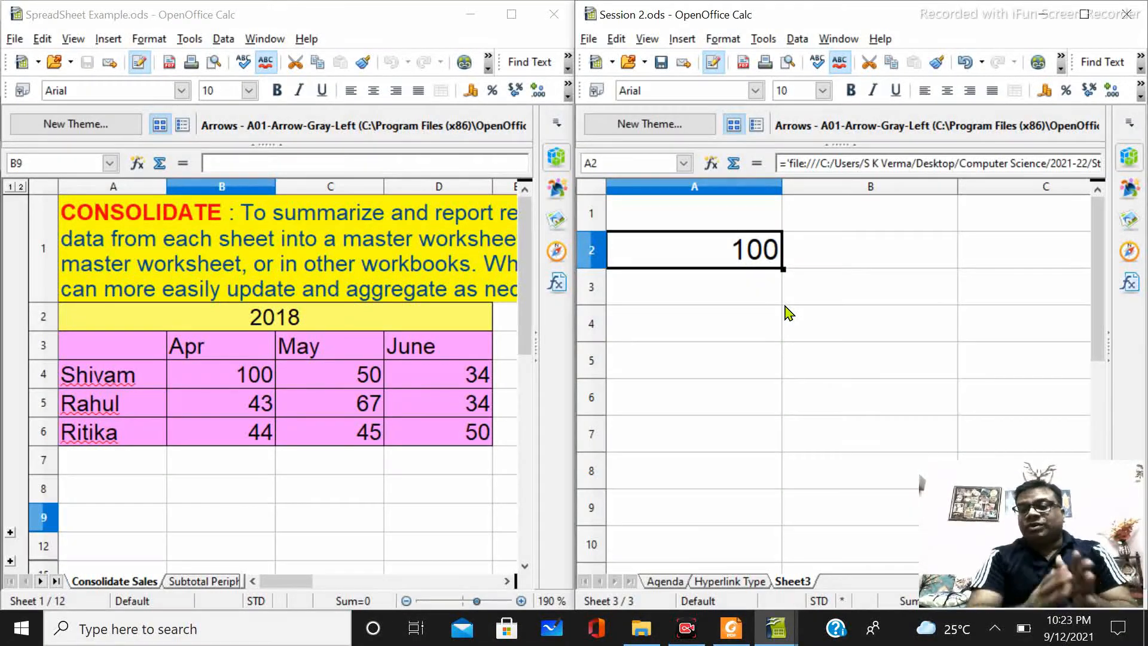
# - Open the external reference formula in cell A2 to view its file path, pick cell A6 into it, and accept the entry
pyautogui.click(893, 160)
pyautogui.click(861, 339)
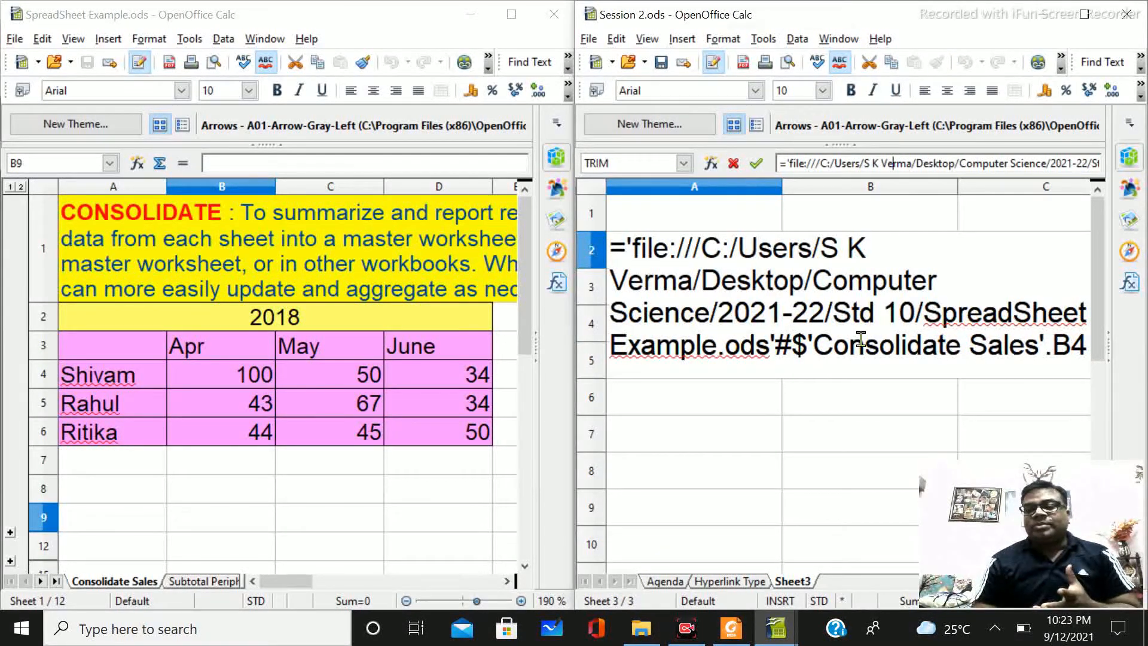
pyautogui.click(712, 413)
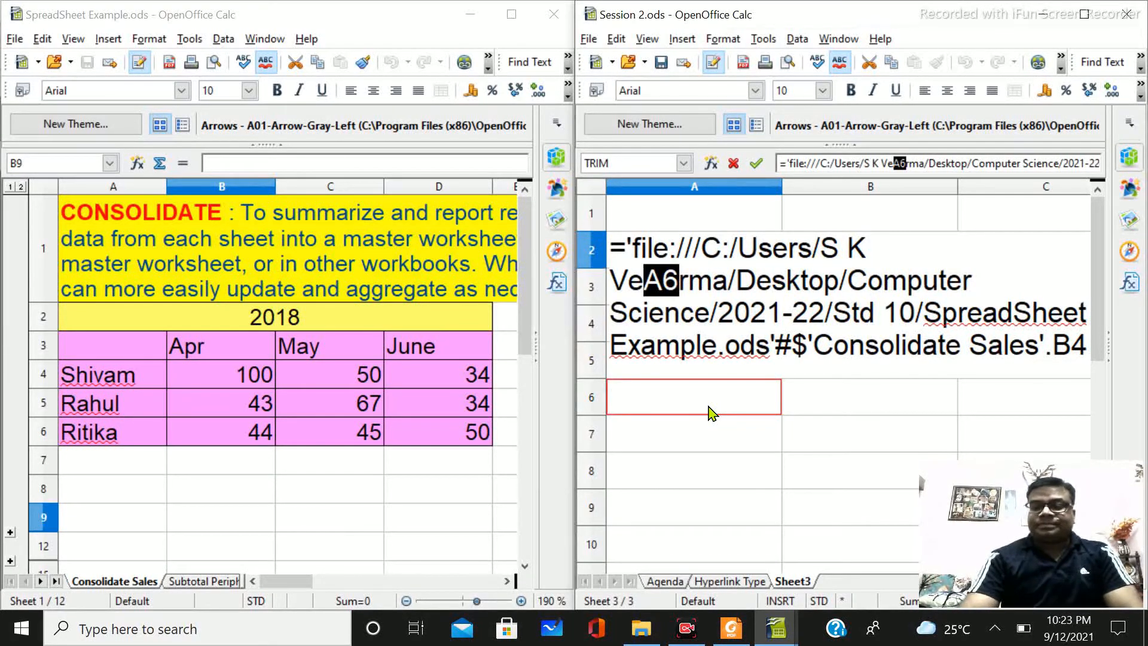
pyautogui.press('Return')
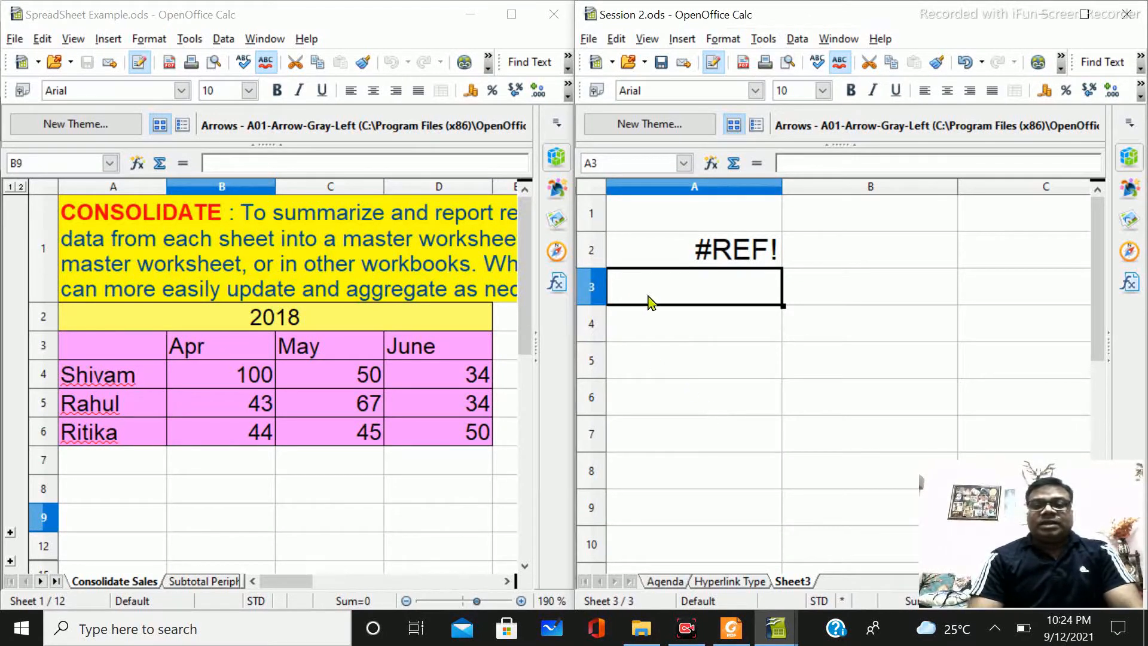
# - Enter a formula in cell A3 of Sheet3 that references cell A4 of Consolidate Sales in SpreadSheet Example.ods
pyautogui.write('=')
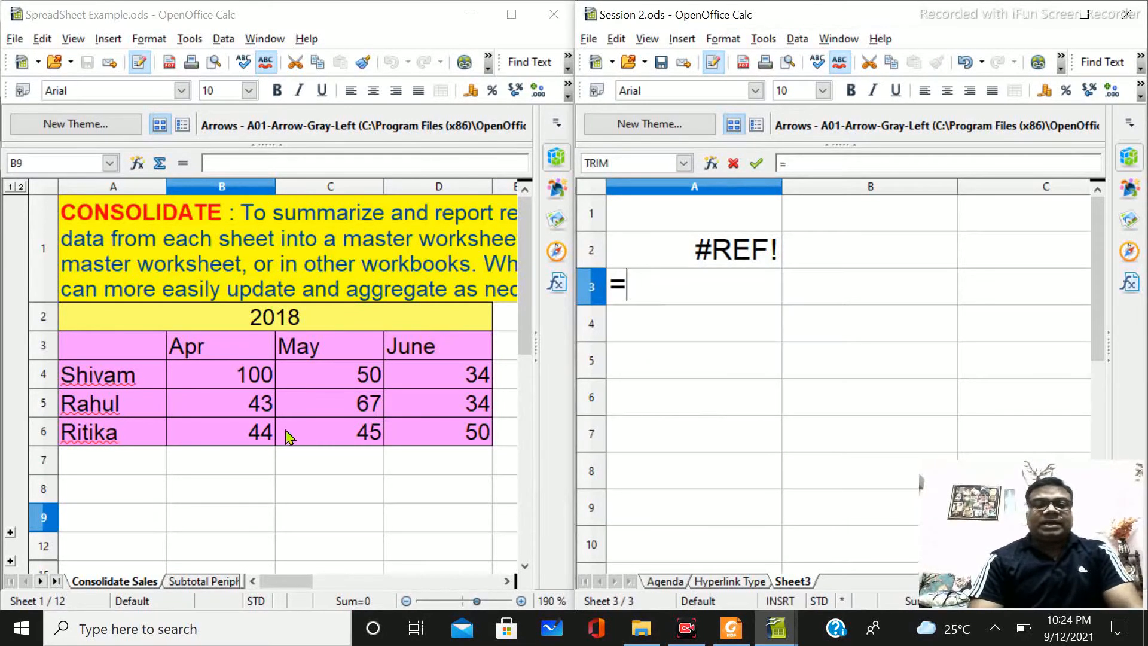
pyautogui.click(315, 22)
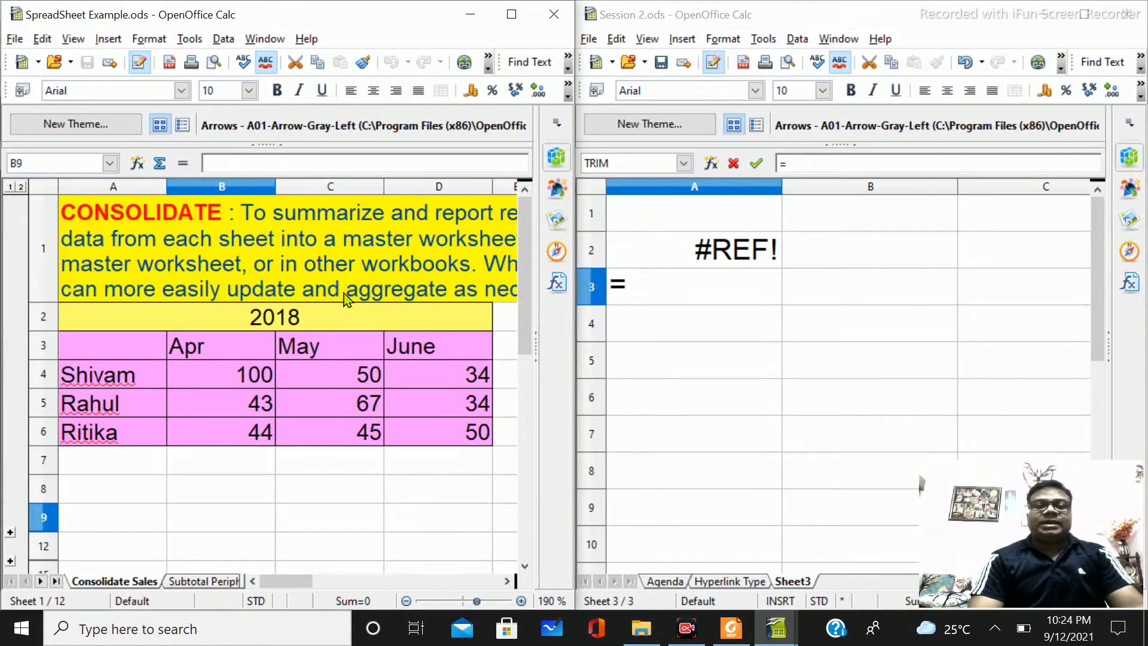
pyautogui.click(115, 383)
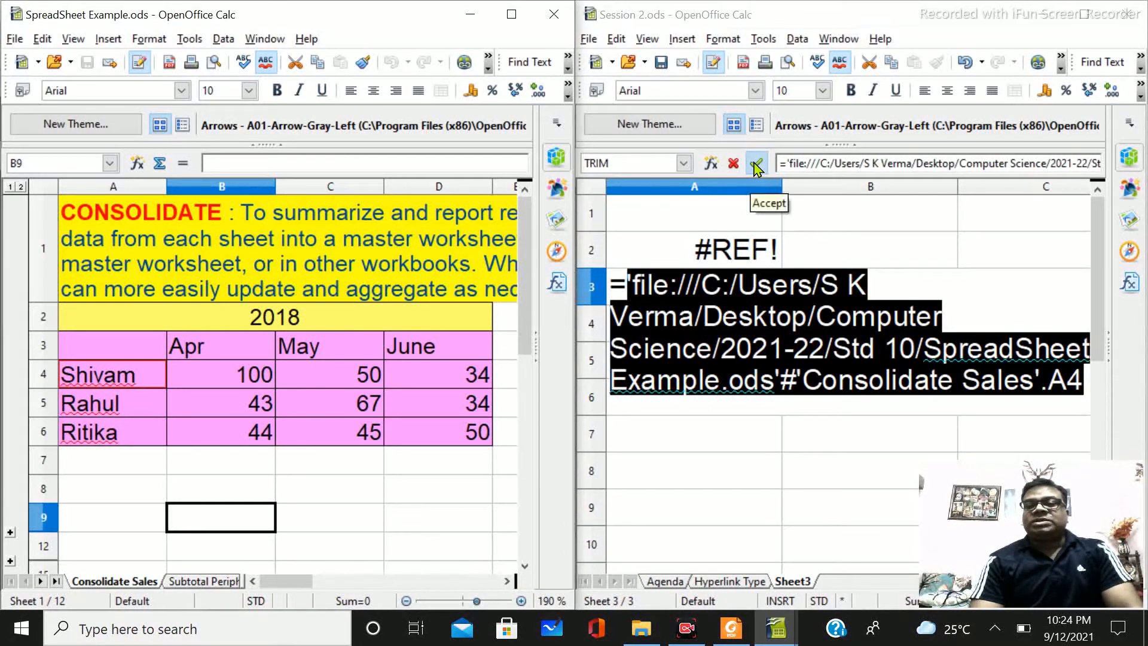
pyautogui.click(756, 165)
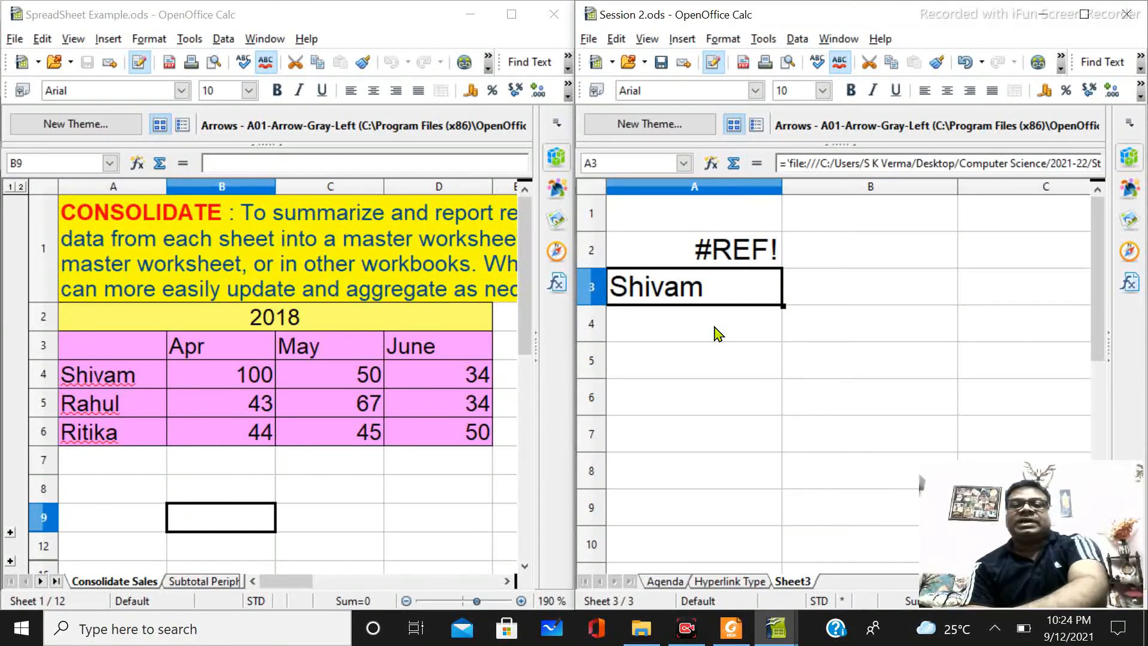
# - Replace the name in cell A4 of Consolidate Sales with a different first name and save SpreadSheet Example.ods
pyautogui.click(138, 385)
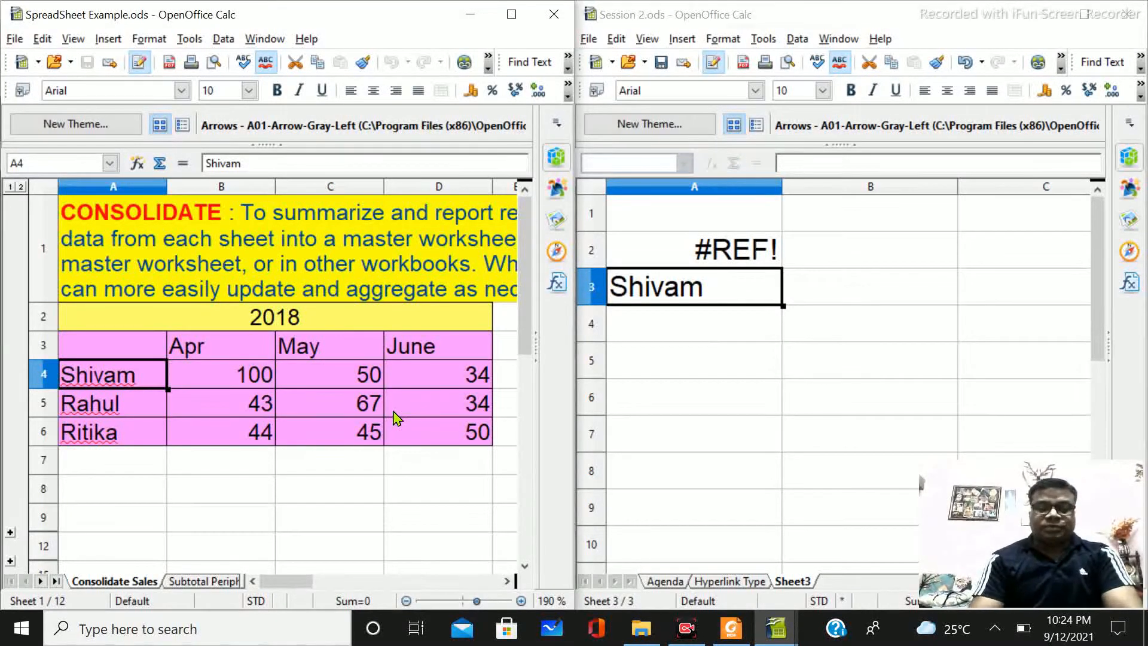
pyautogui.write('Dinesh')
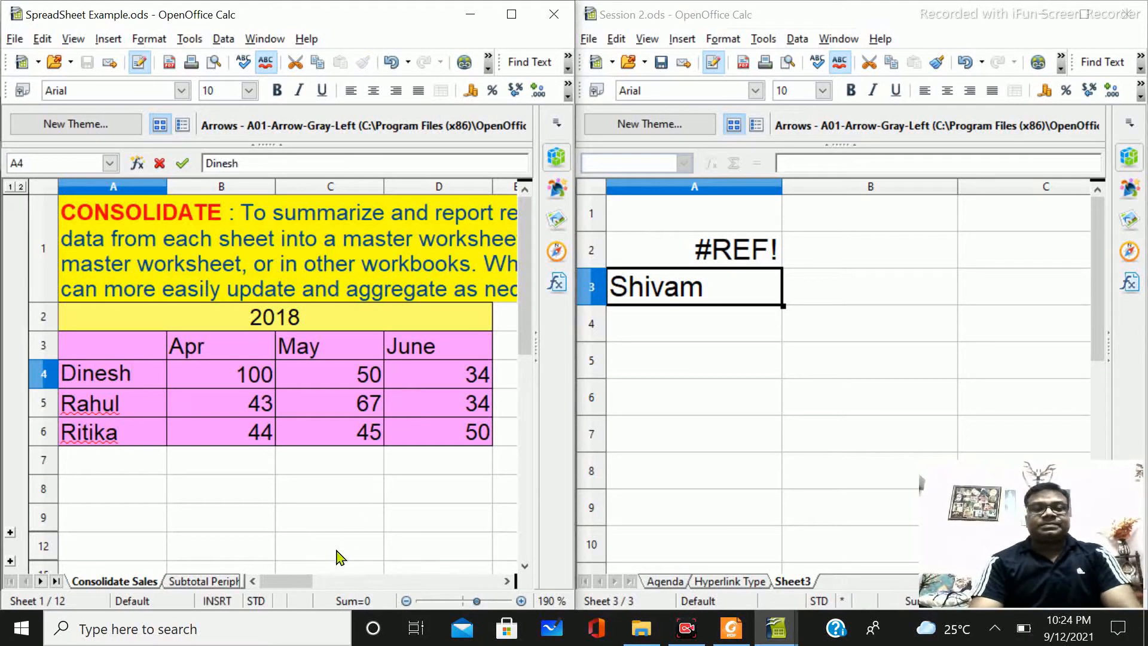
pyautogui.click(280, 528)
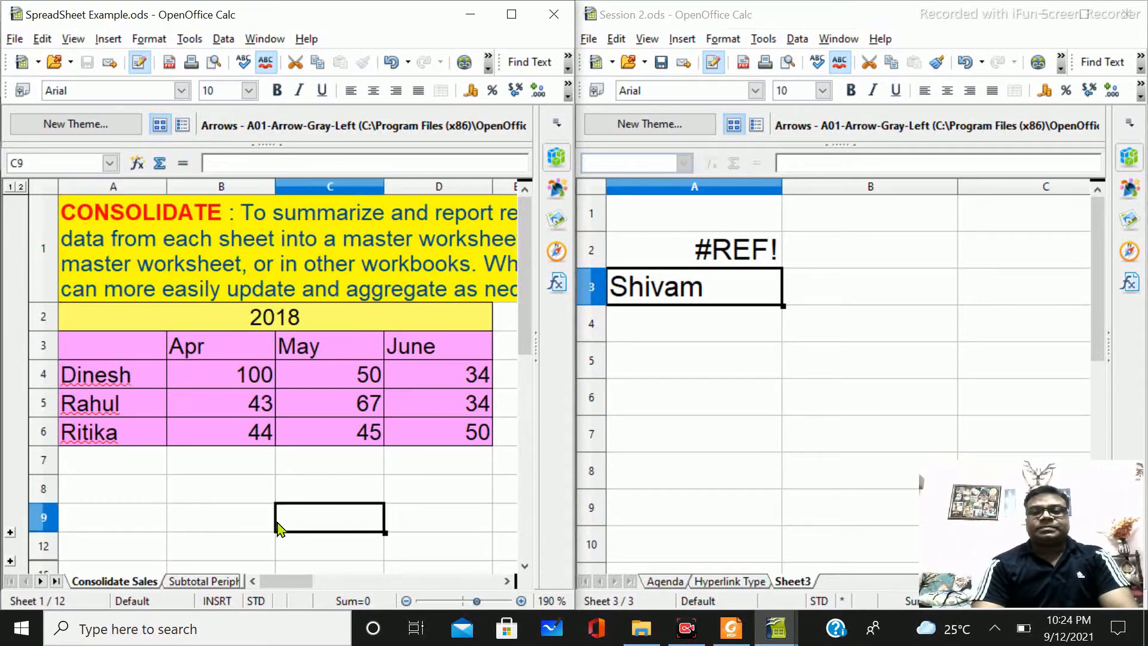
pyautogui.click(14, 38)
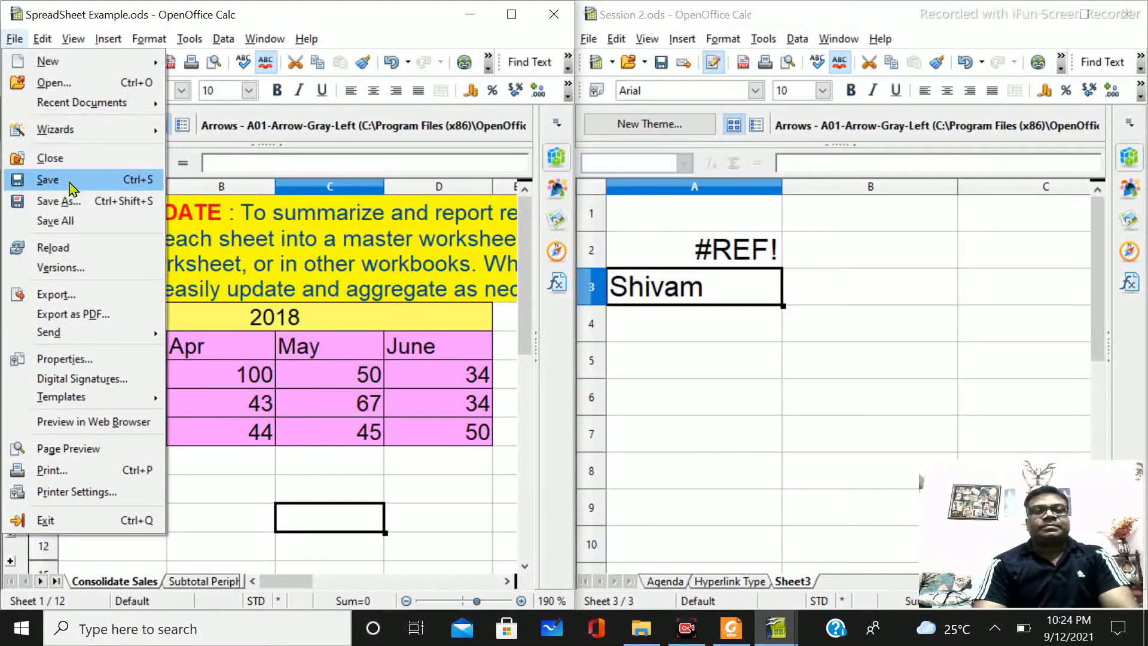
pyautogui.click(70, 188)
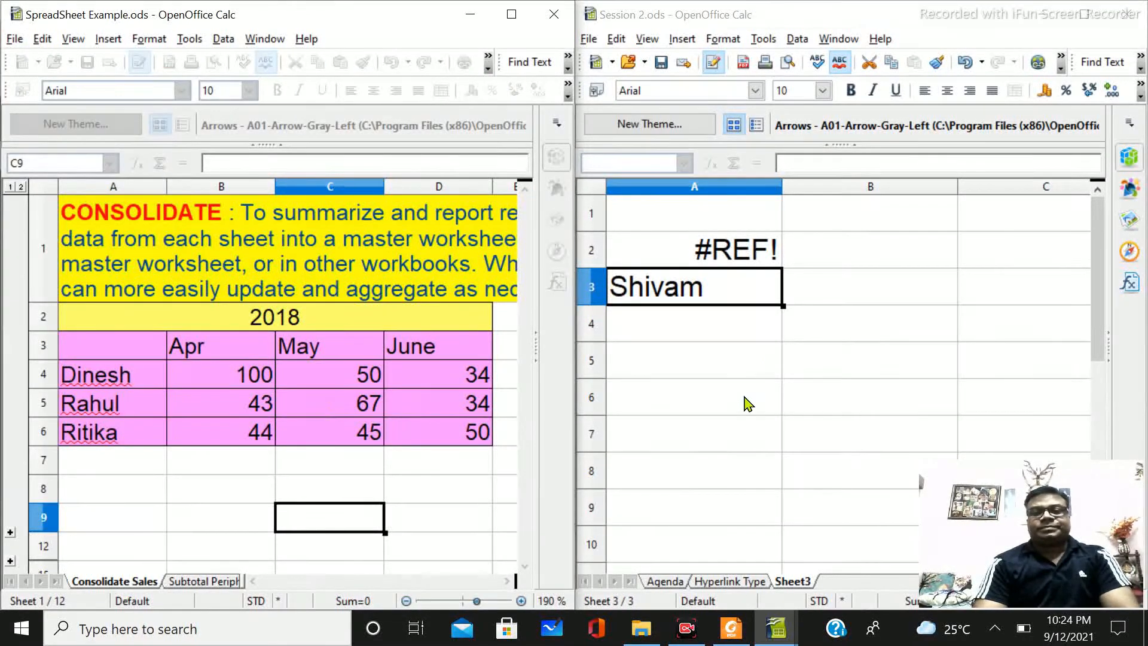
# - Examine the external reference formula in cell A3 of Sheet3 in Session 2.ods, leaving the formula as it is
pyautogui.click(713, 288)
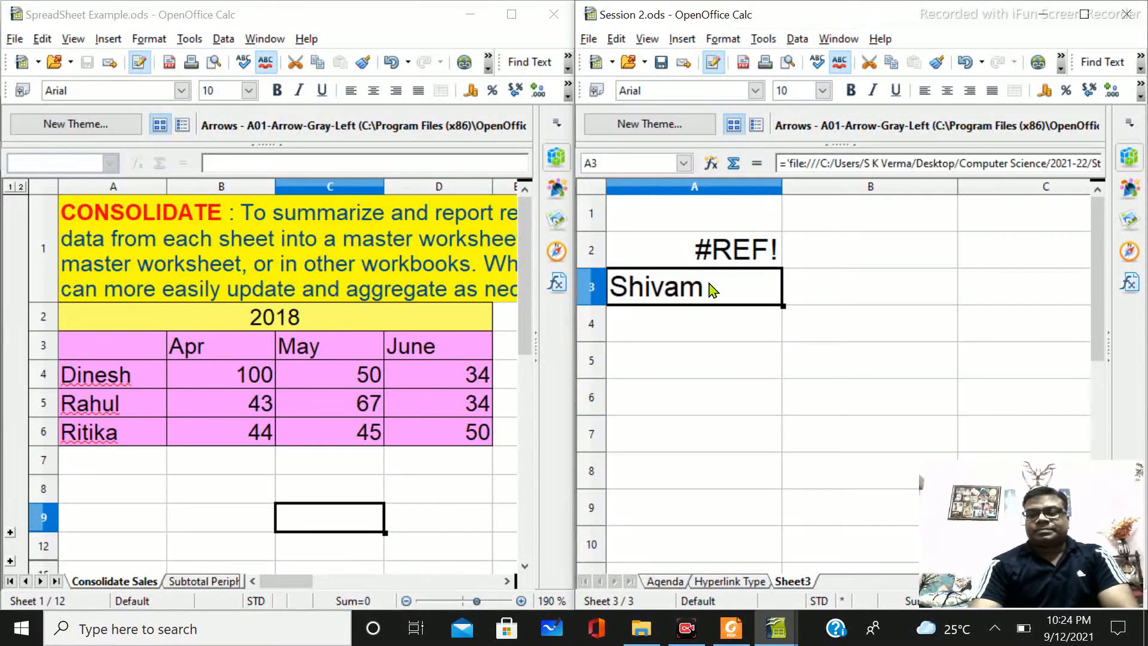
pyautogui.press('Down')
pyautogui.doubleClick(710, 287)
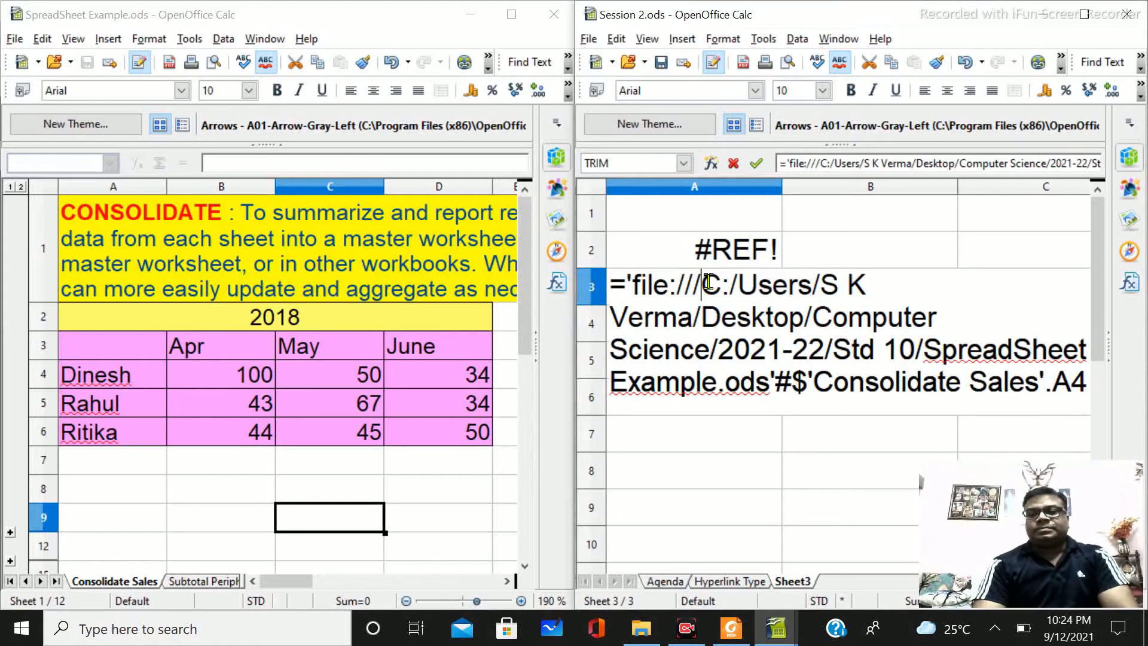
pyautogui.press('Return')
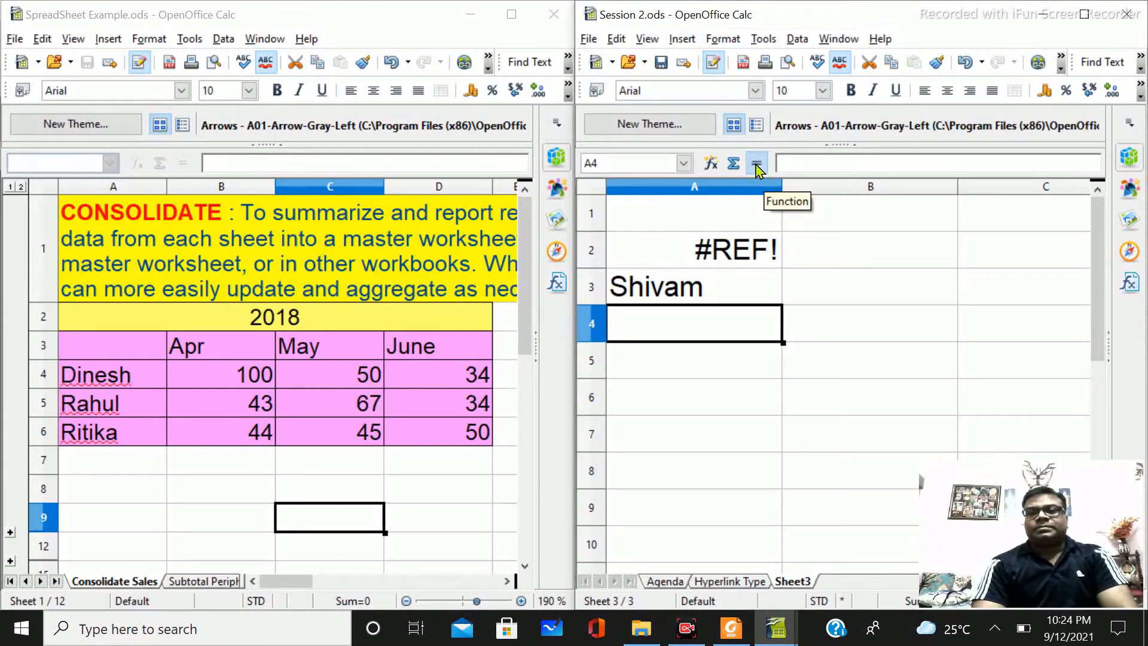
pyautogui.click(696, 288)
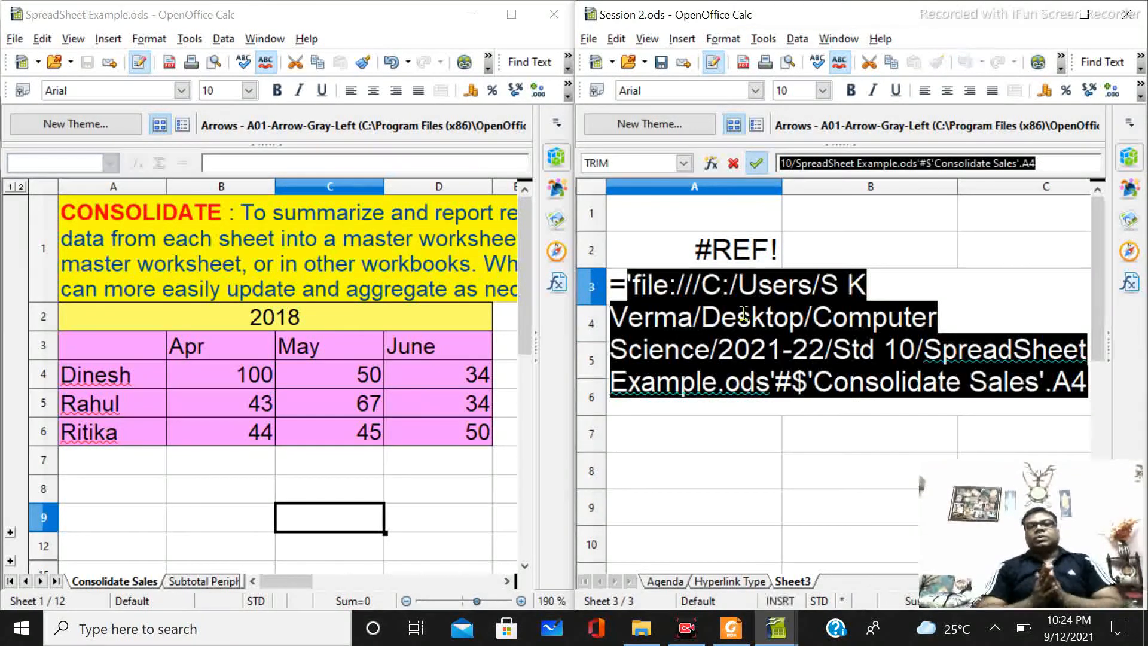
pyautogui.press('Return')
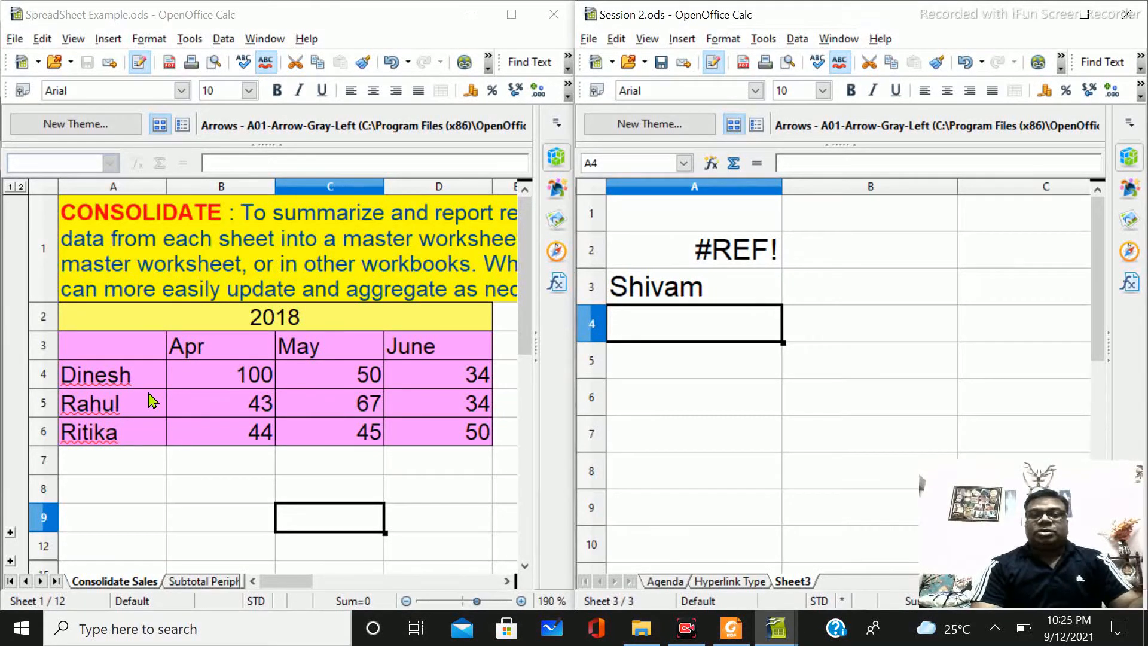
pyautogui.click(686, 291)
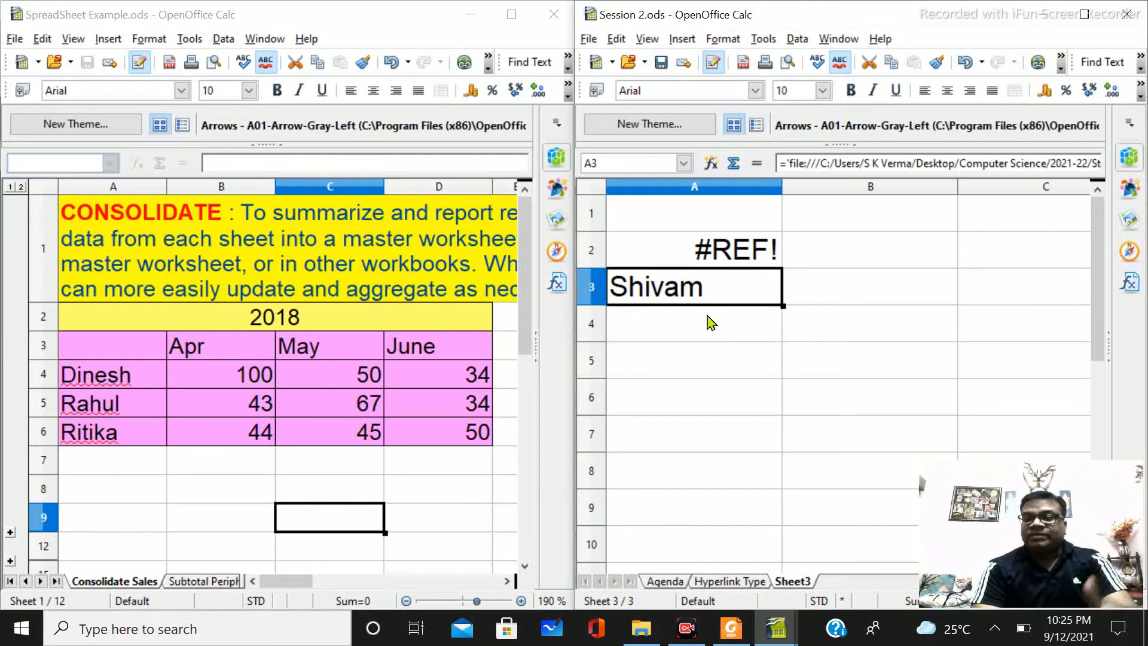
# - View the Agenda sheet of Session 2.ods in a maximized window, then show the Hyperlink Type sheet
pyautogui.click(669, 581)
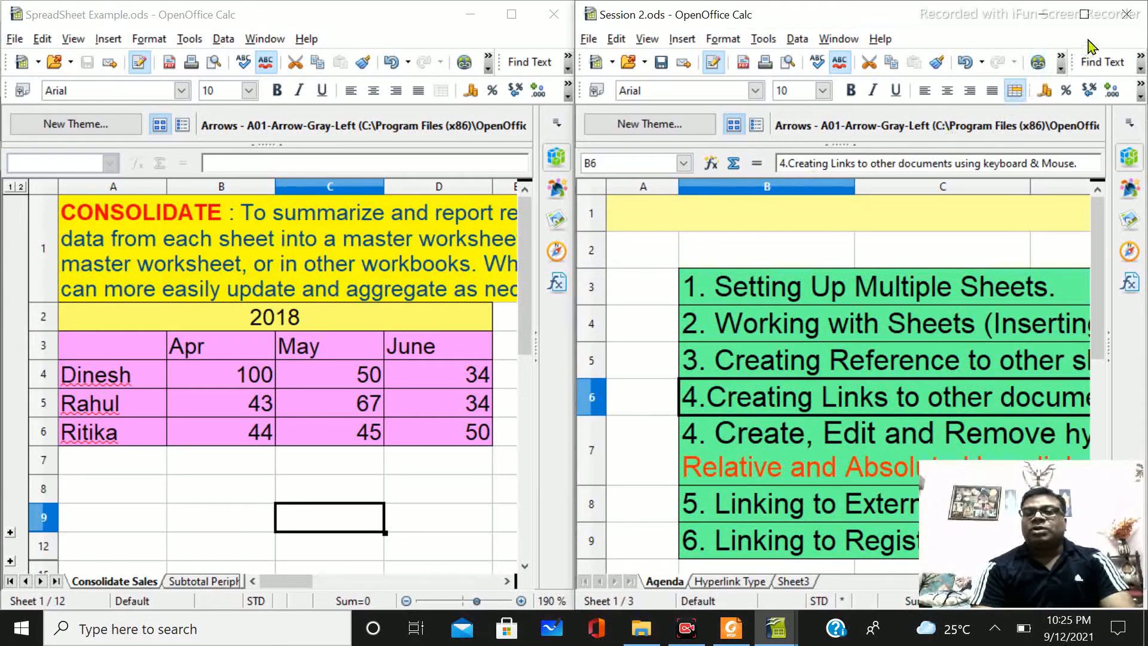
pyautogui.click(1083, 14)
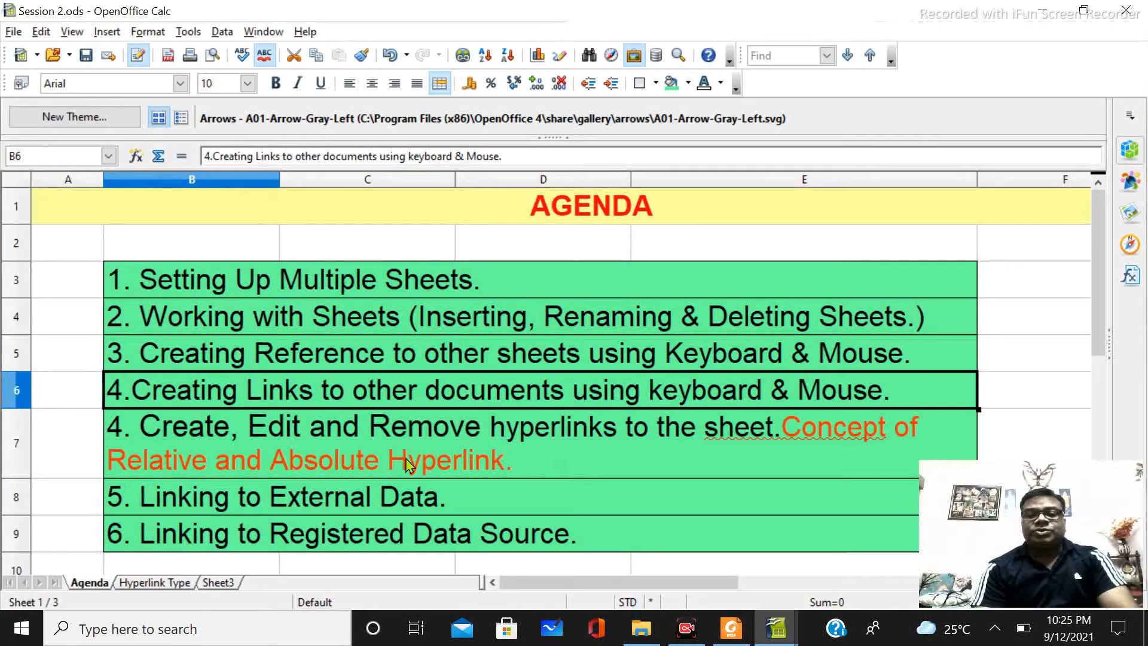
pyautogui.click(154, 583)
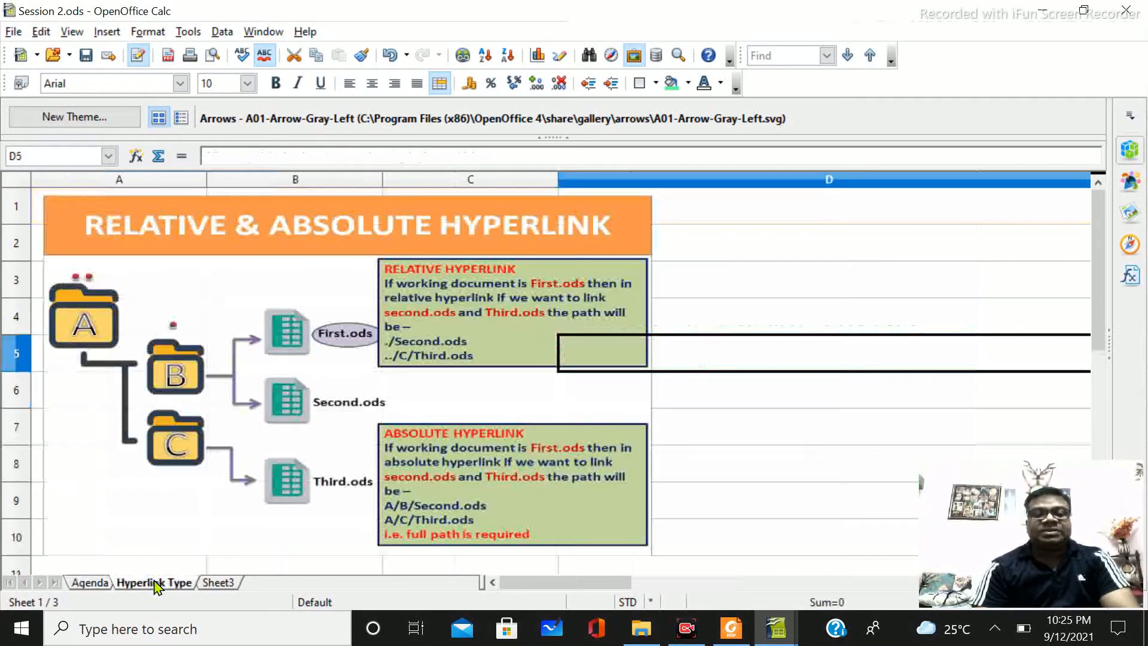
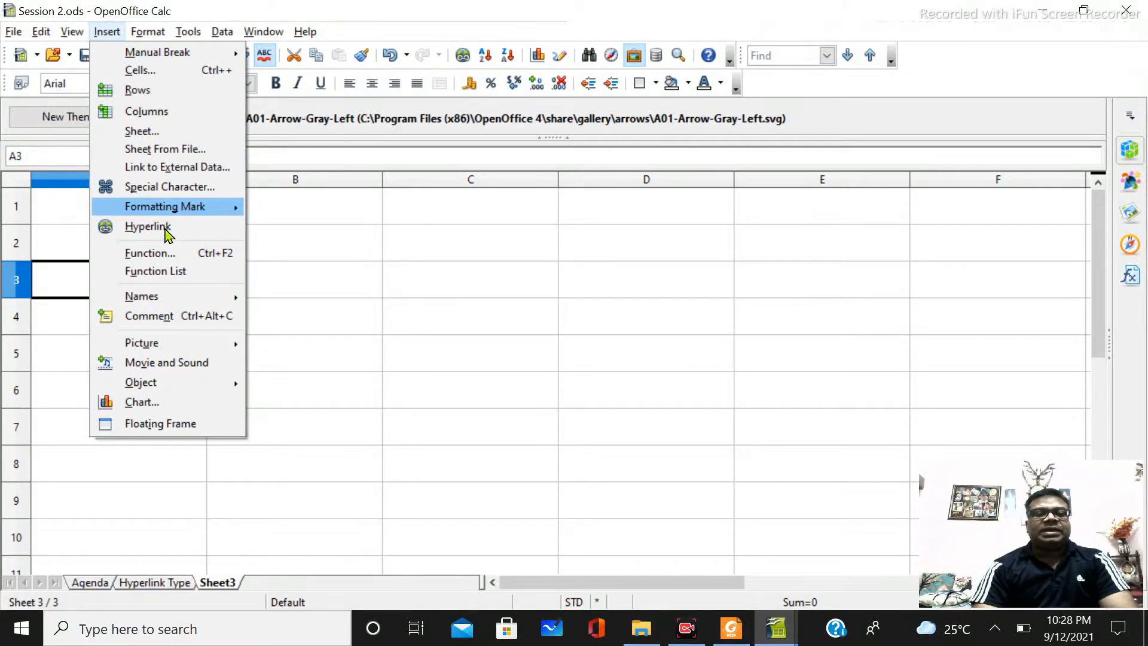
# - Open the Hyperlink dialog for cell A3 of Sheet3 and look through the Internet, Mail & News, Document and New Document link types
pyautogui.click(148, 226)
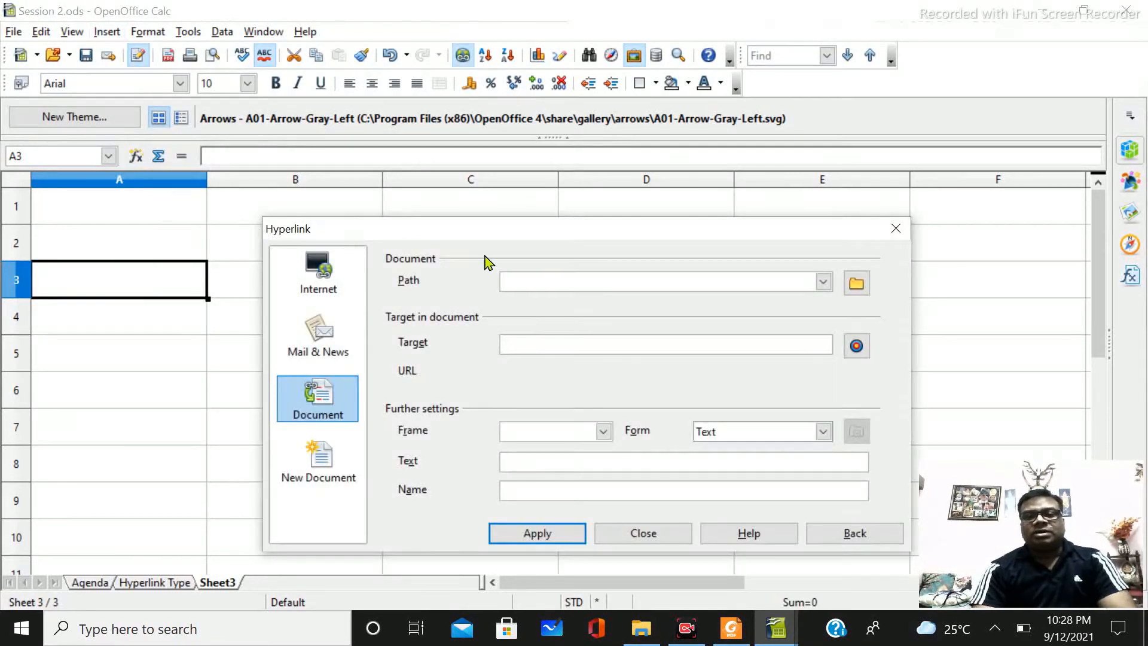
pyautogui.moveTo(483, 237); pyautogui.dragTo(482, 157)
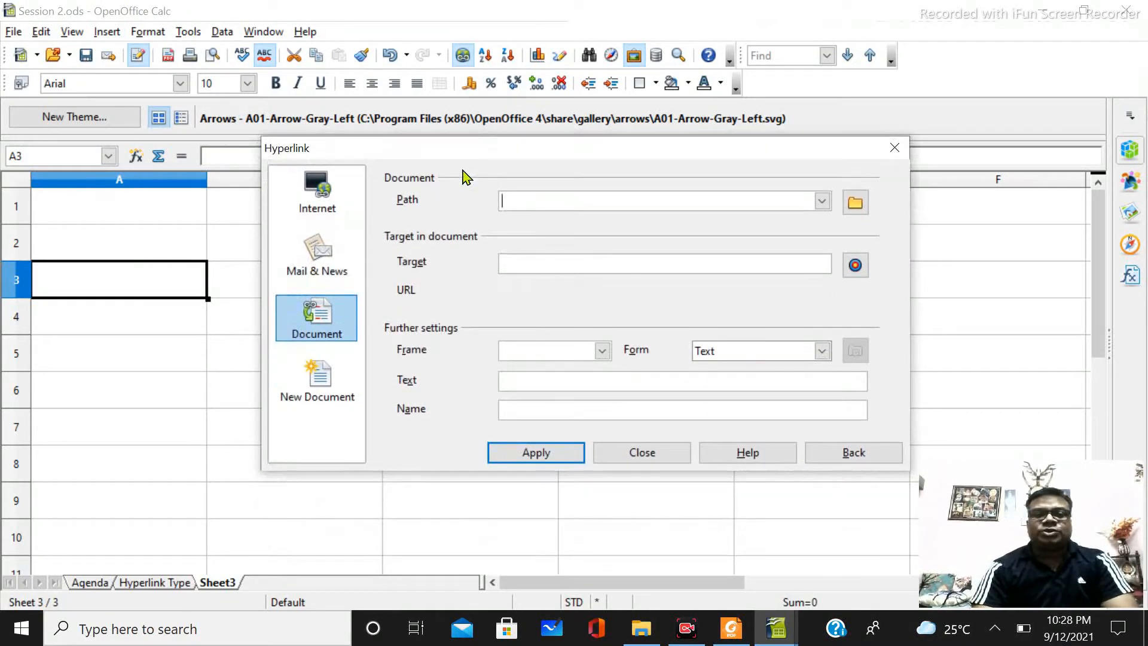
pyautogui.click(310, 213)
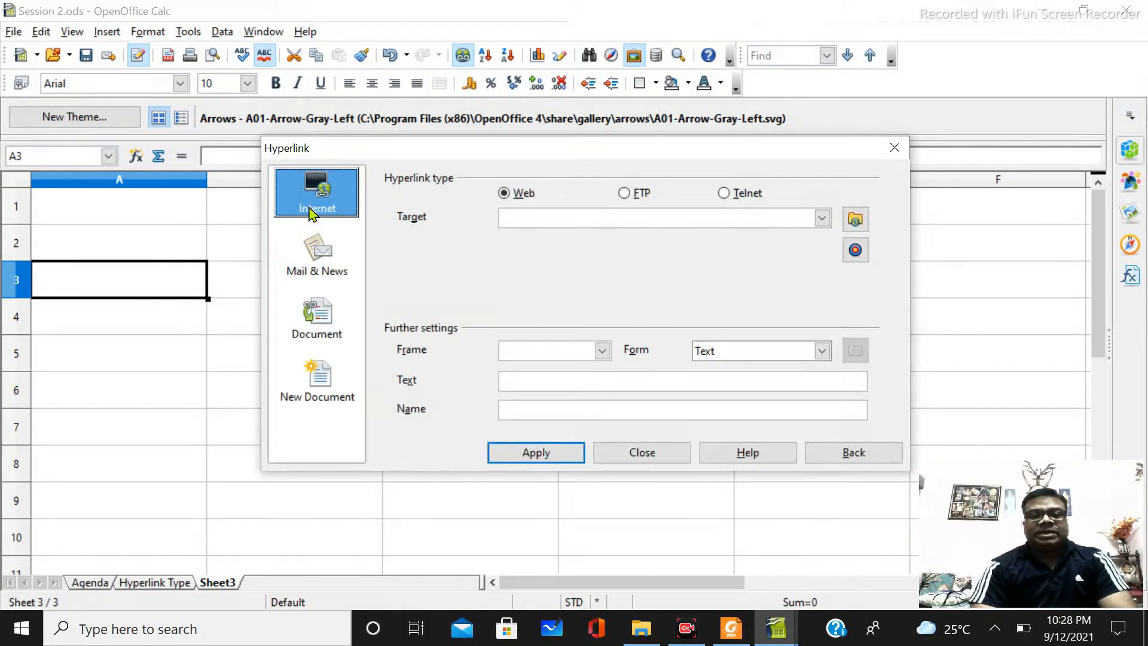
pyautogui.click(322, 276)
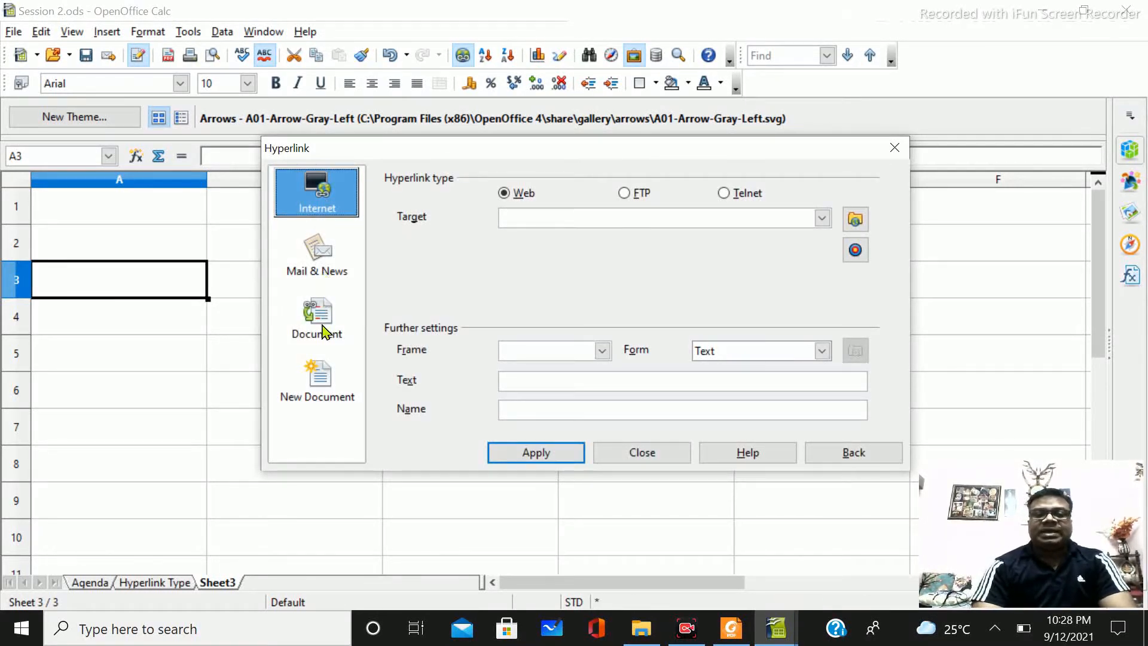
pyautogui.click(314, 325)
pyautogui.click(317, 394)
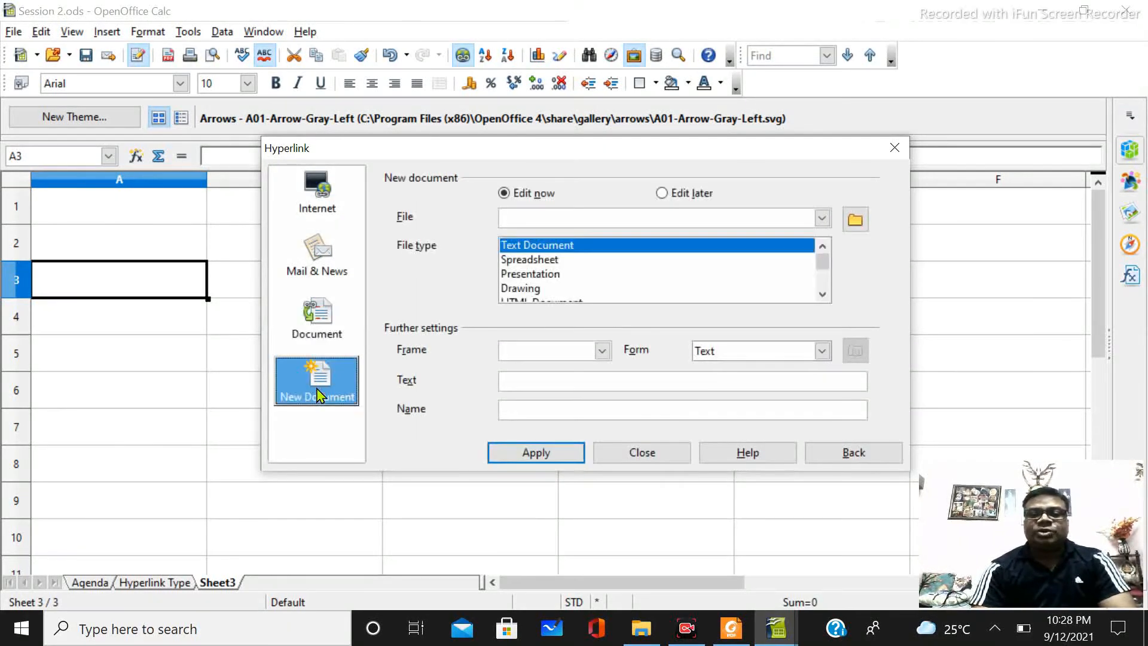
pyautogui.click(323, 207)
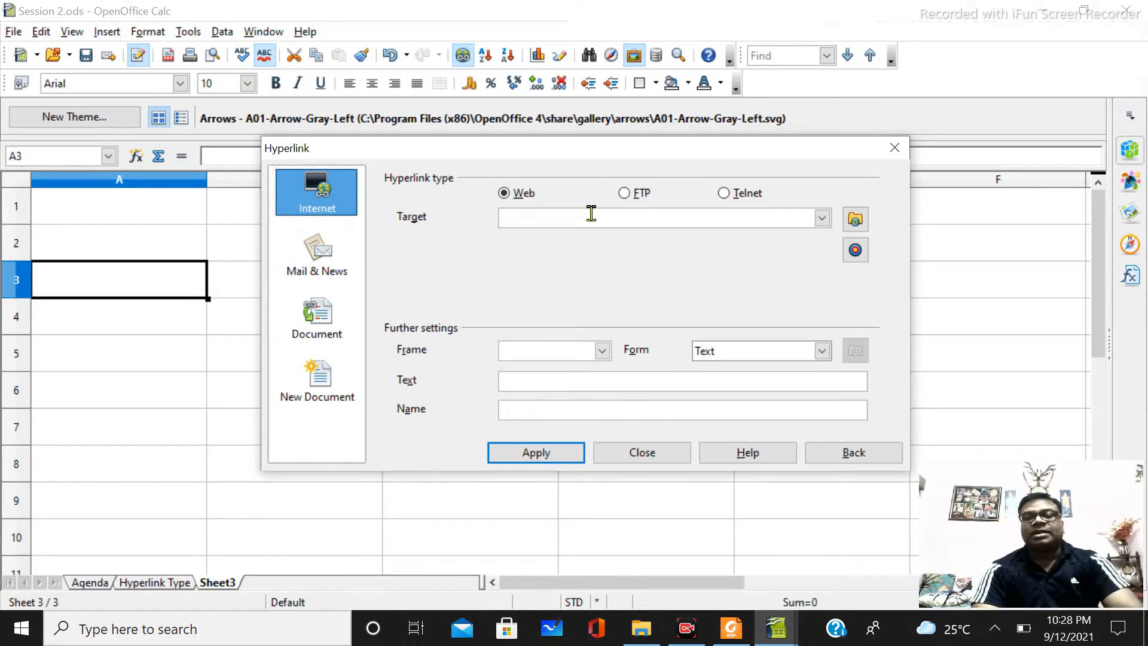
pyautogui.click(658, 220)
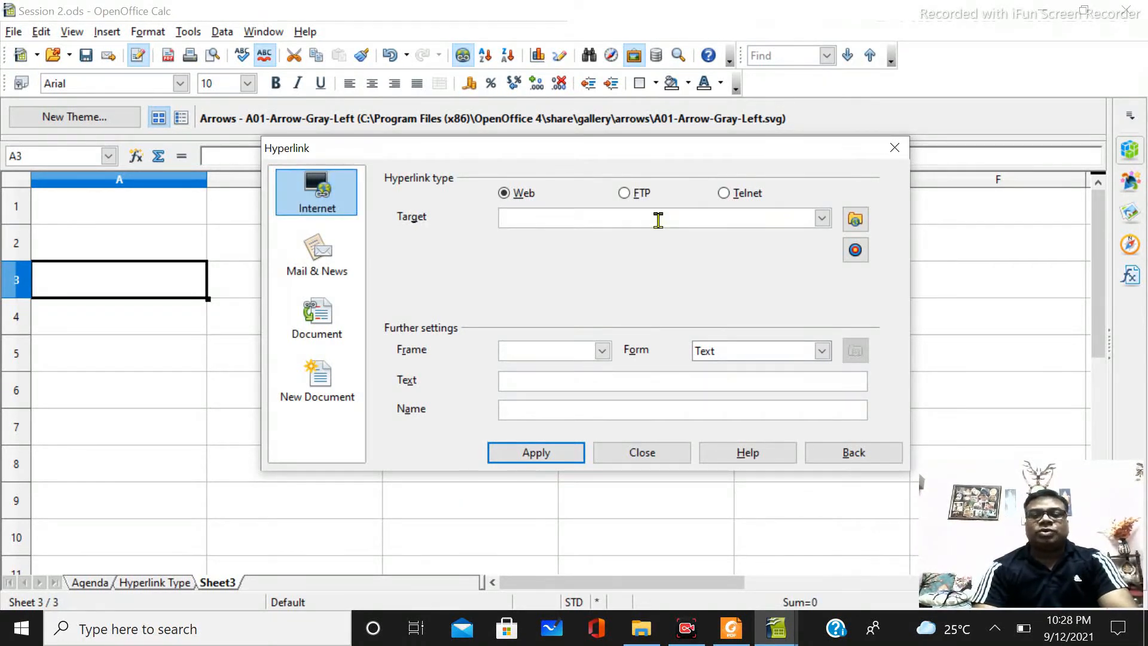
pyautogui.write('www')
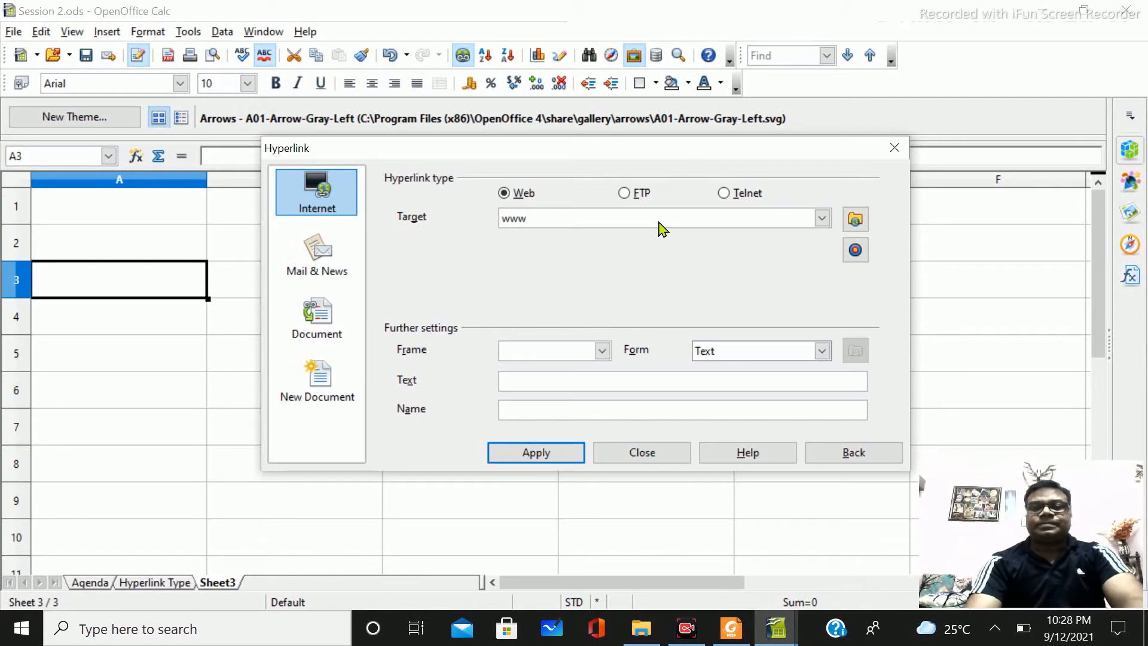
pyautogui.write('.google.com')
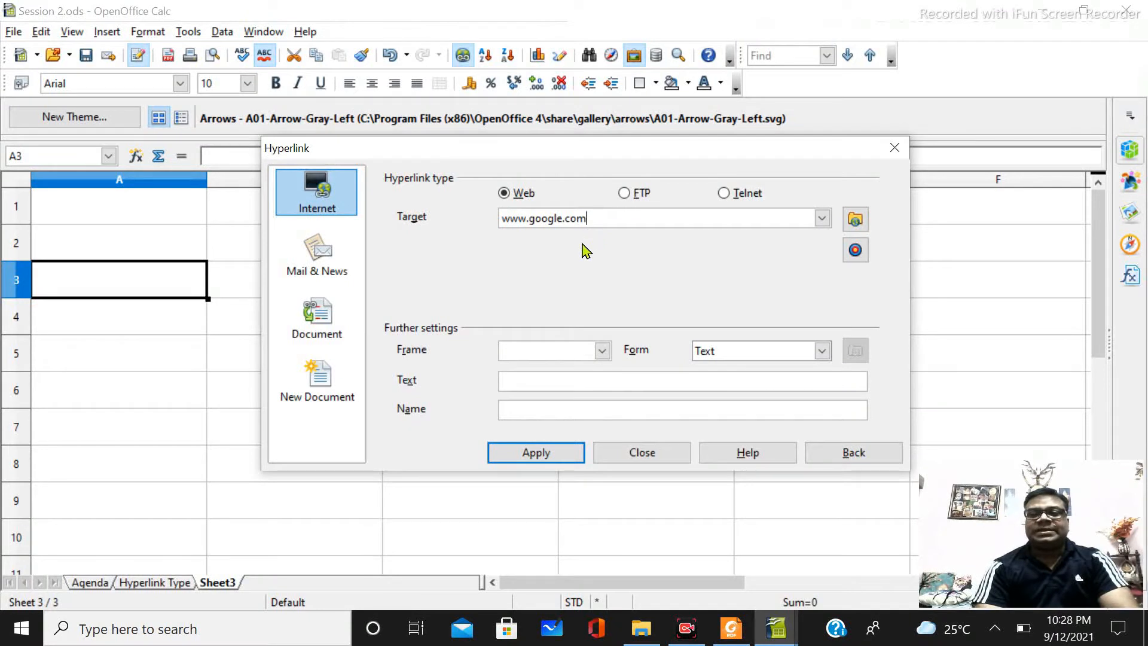
pyautogui.click(602, 351)
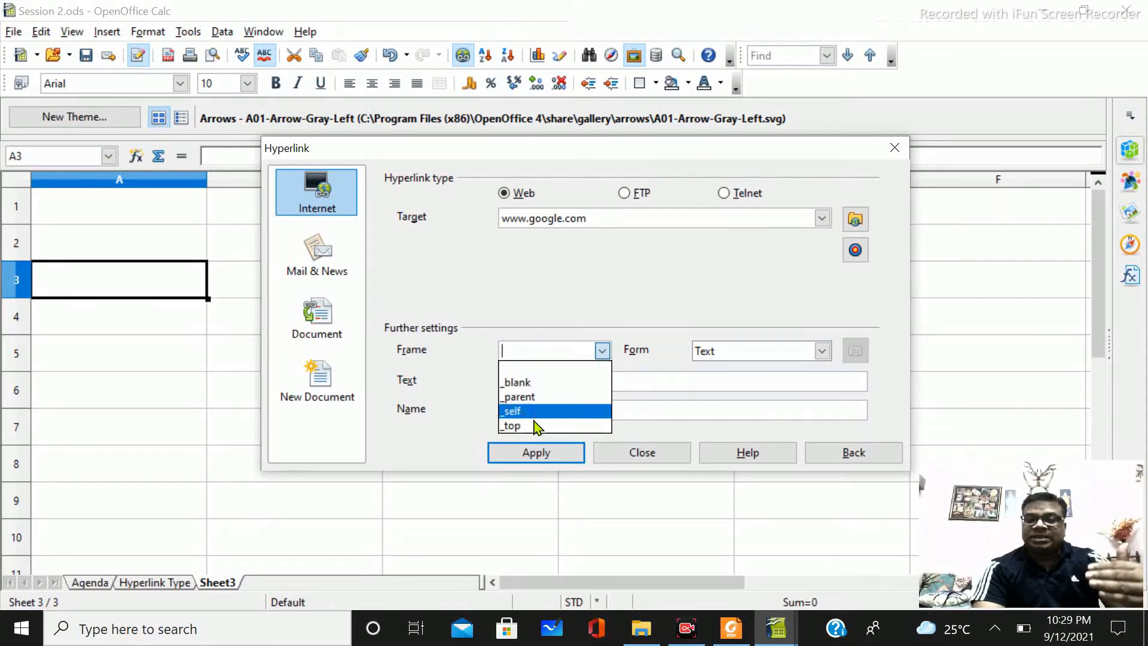
pyautogui.click(595, 315)
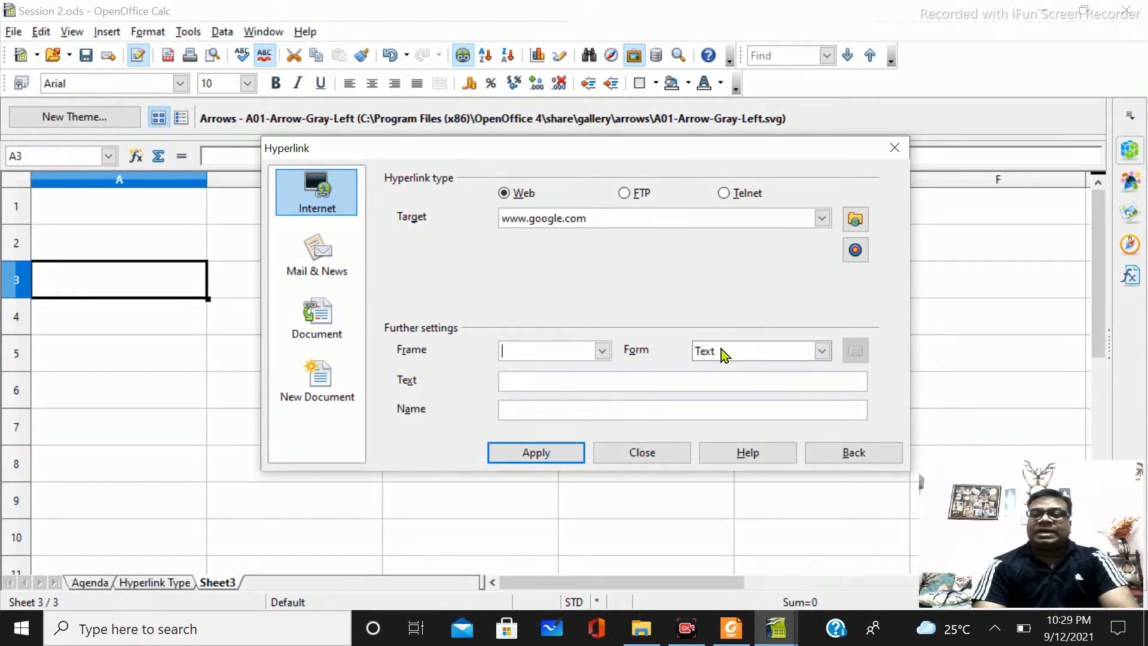
pyautogui.click(741, 357)
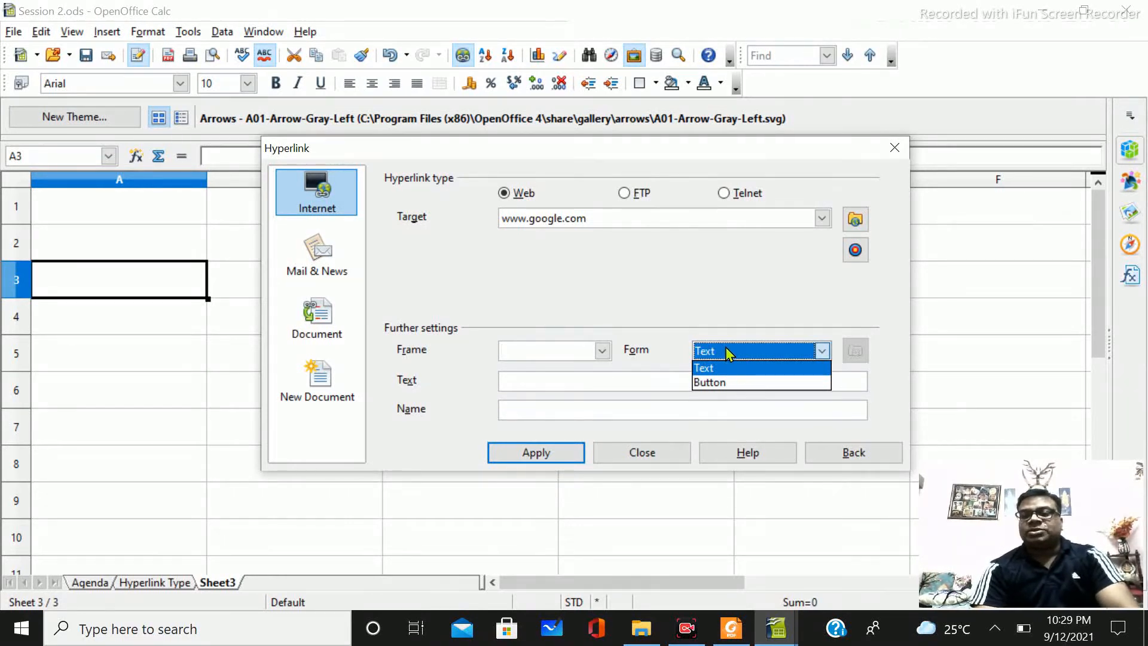
pyautogui.click(728, 352)
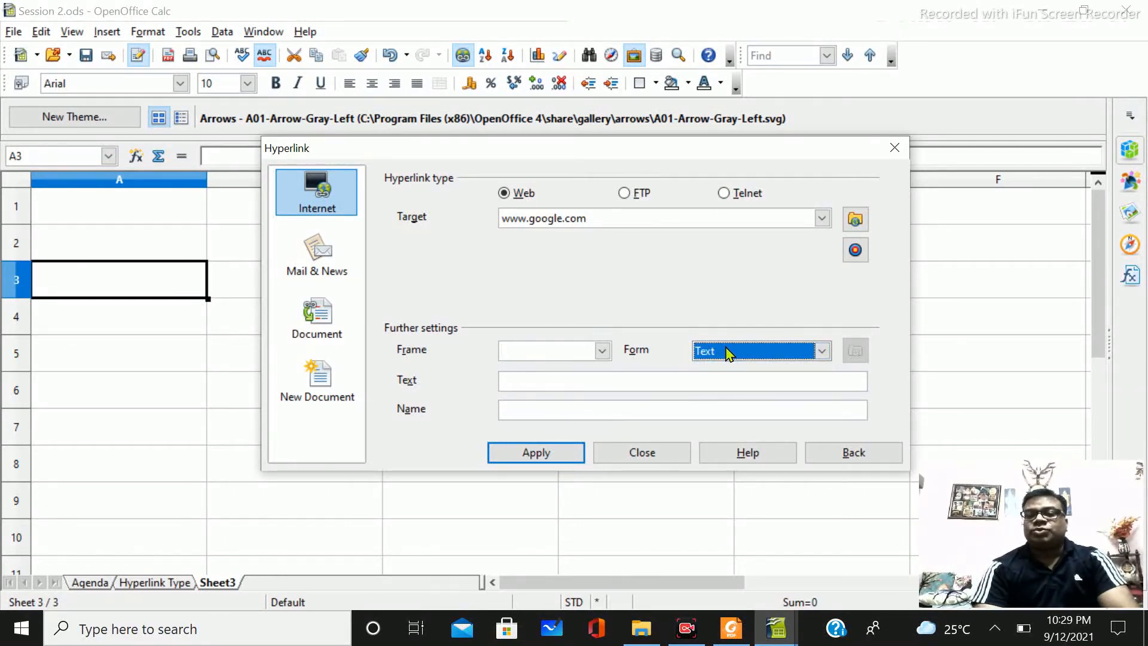
# - Give the hyperlink the text "Link for GOOGLE", insert it in cell A3, and close the Hyperlink dialog
pyautogui.click(524, 381)
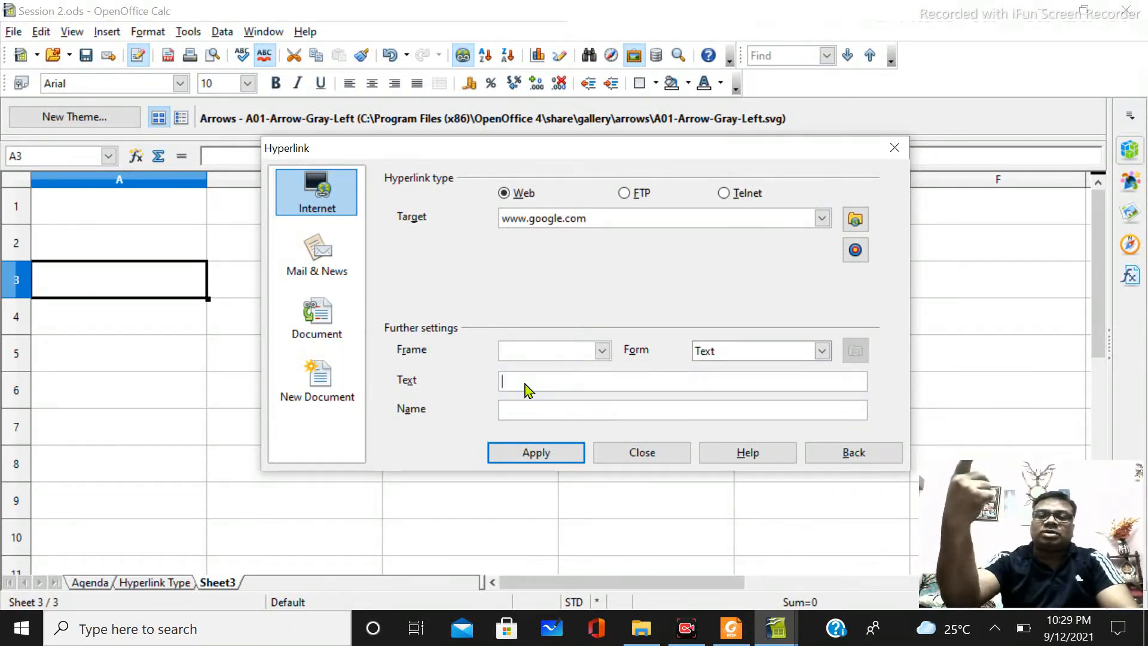
pyautogui.write('Lin')
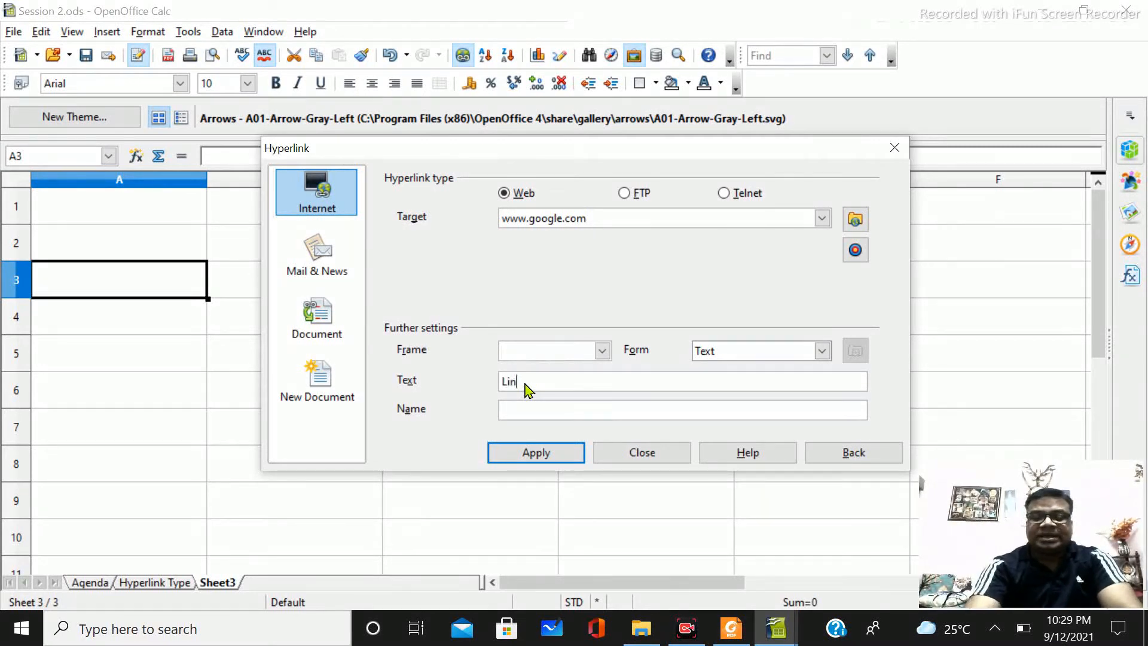
pyautogui.write('k for GO')
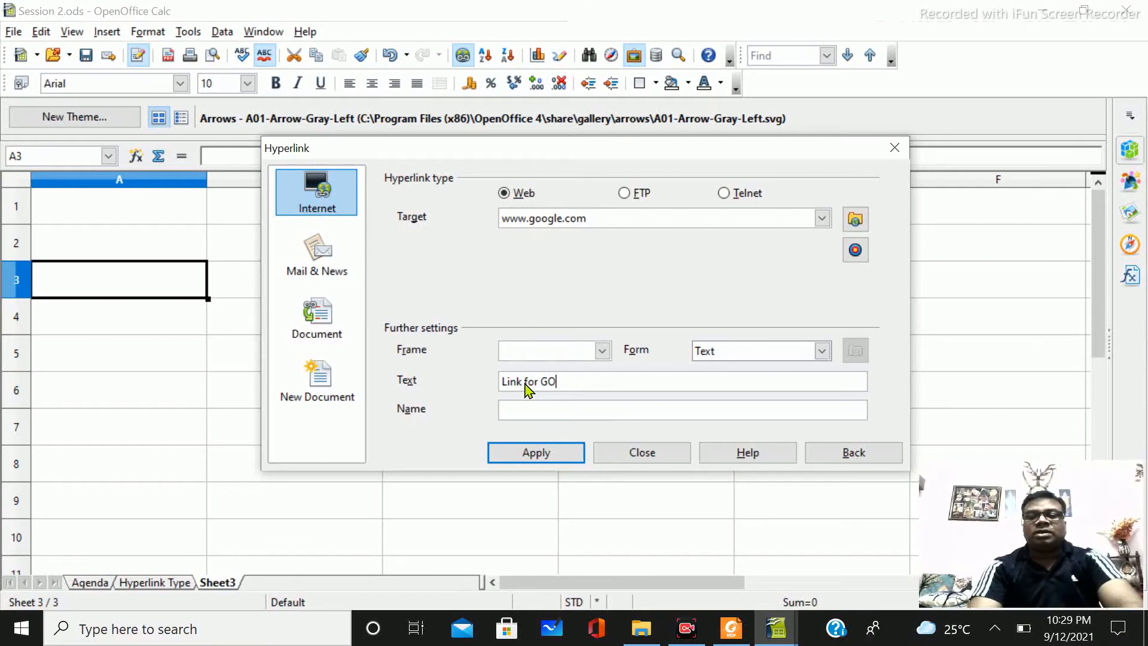
pyautogui.write('OGLE')
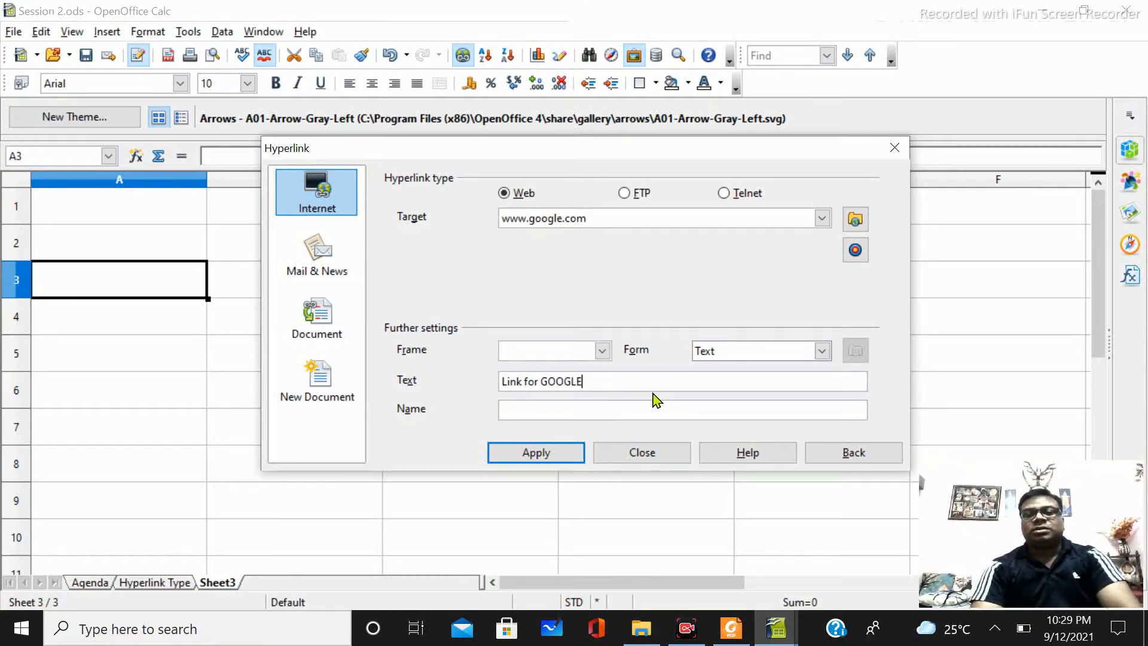
pyautogui.click(546, 455)
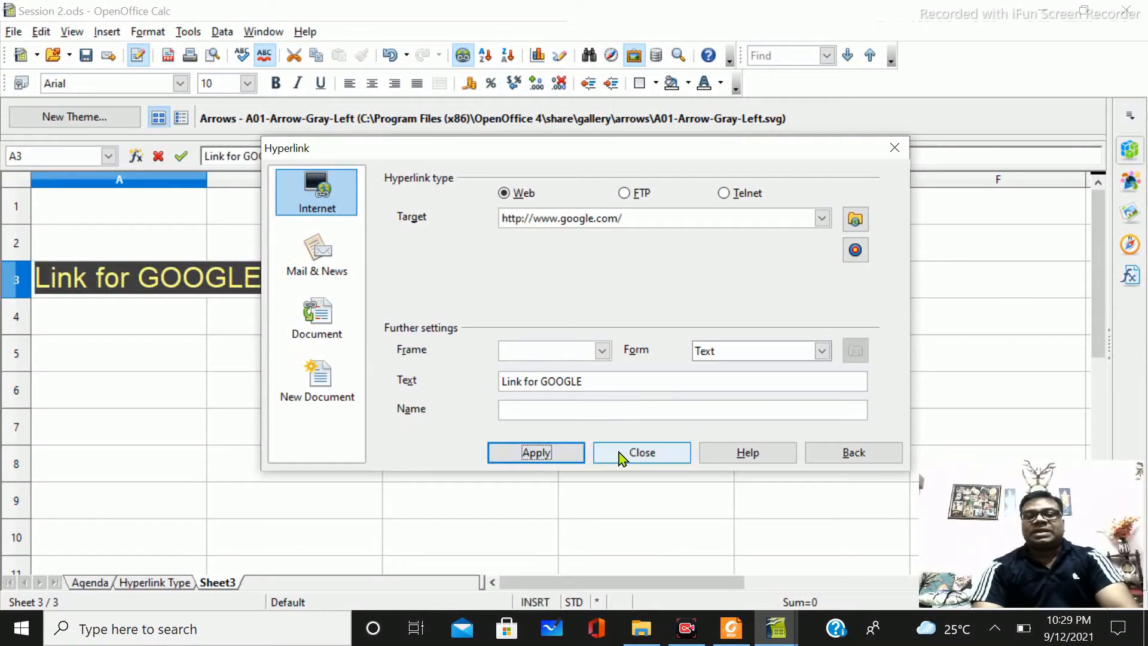
pyautogui.click(620, 455)
pyautogui.click(399, 406)
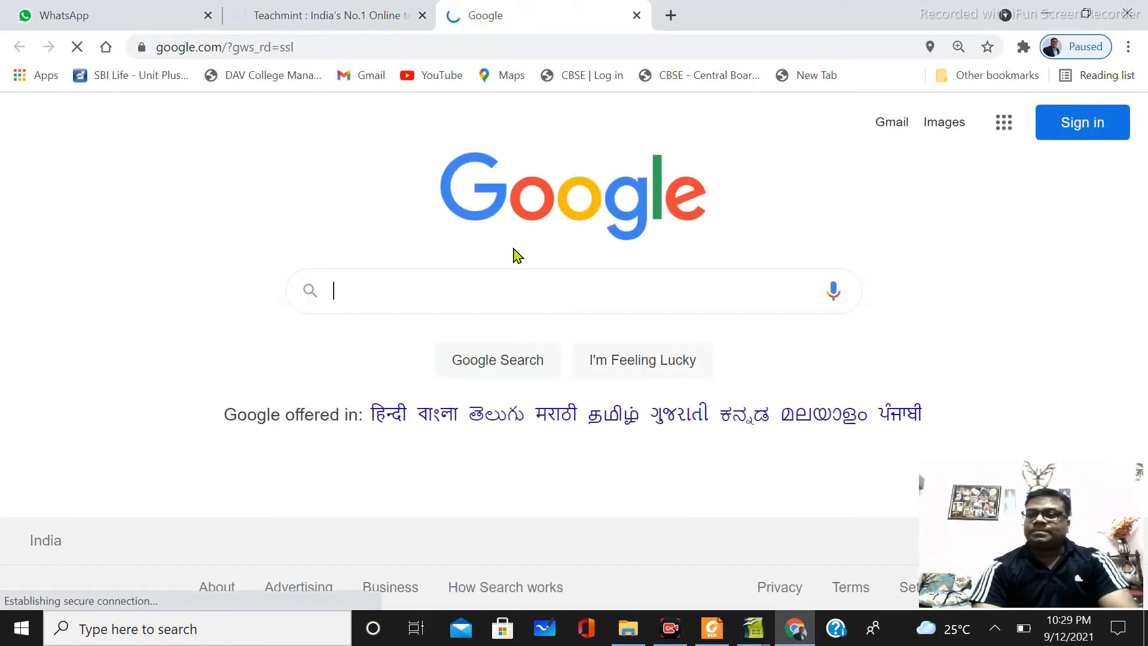
# - Switch from the browser to Session 2.ods in OpenOffice Calc and start a Document hyperlink for cell A5 of Sheet3
pyautogui.click(753, 628)
pyautogui.click(687, 589)
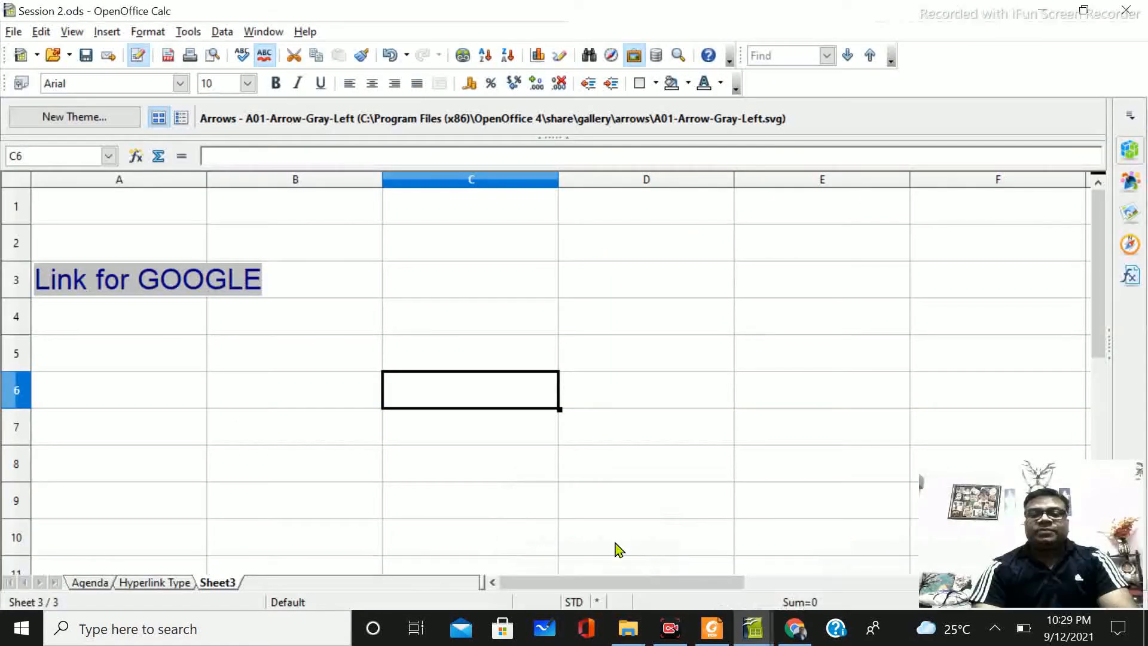
pyautogui.click(177, 354)
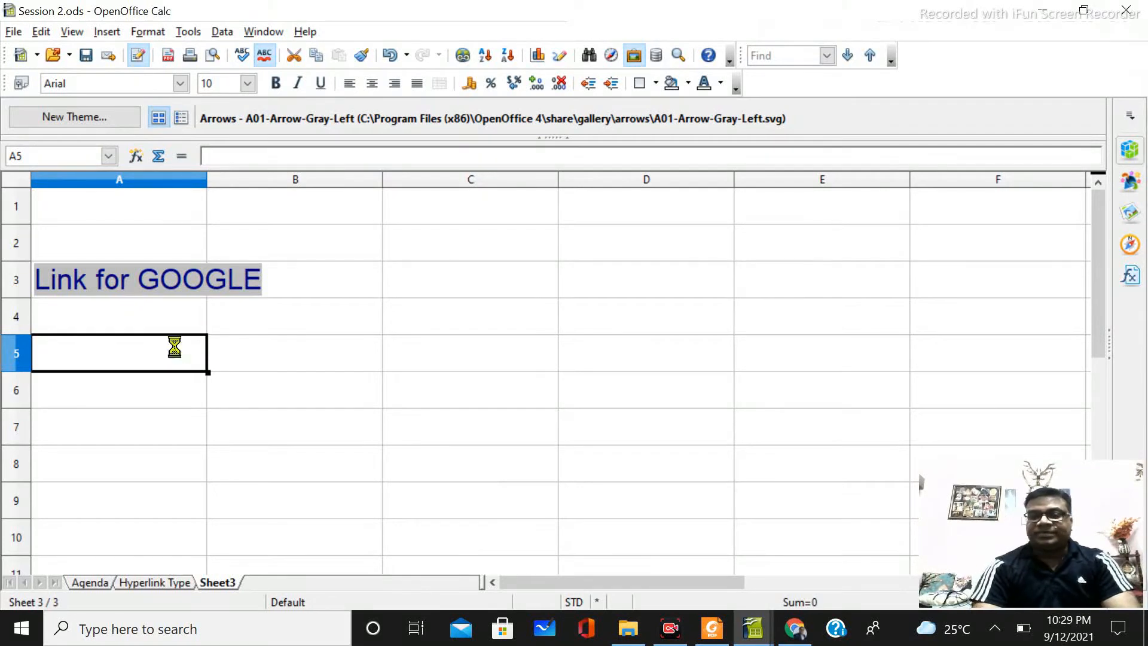
pyautogui.click(108, 29)
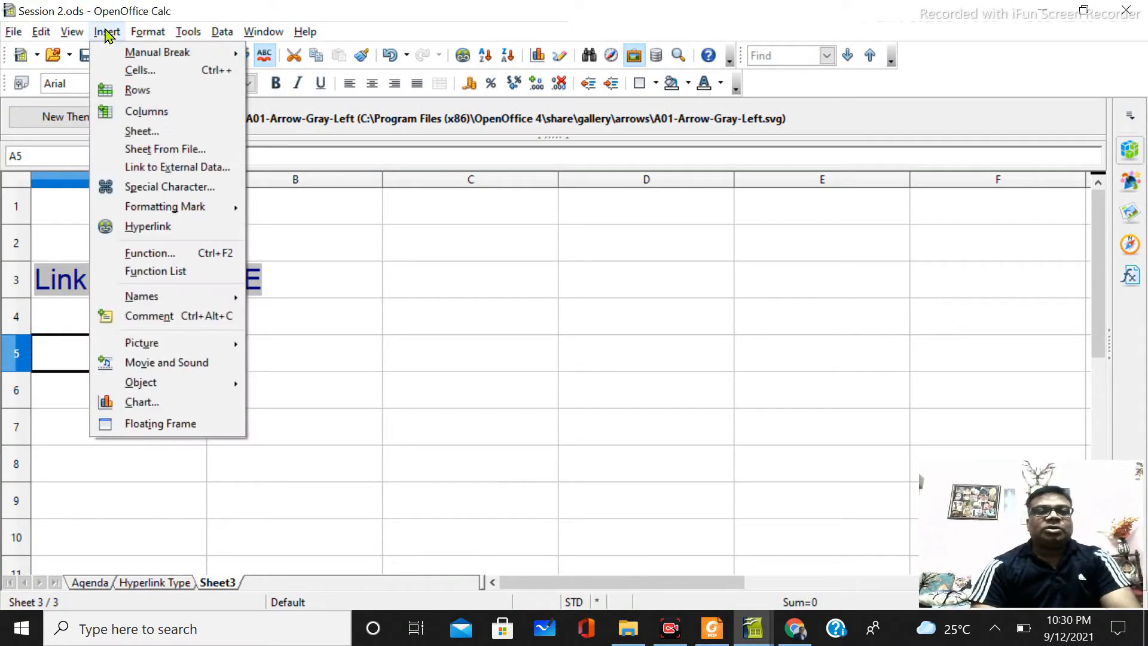
pyautogui.click(156, 227)
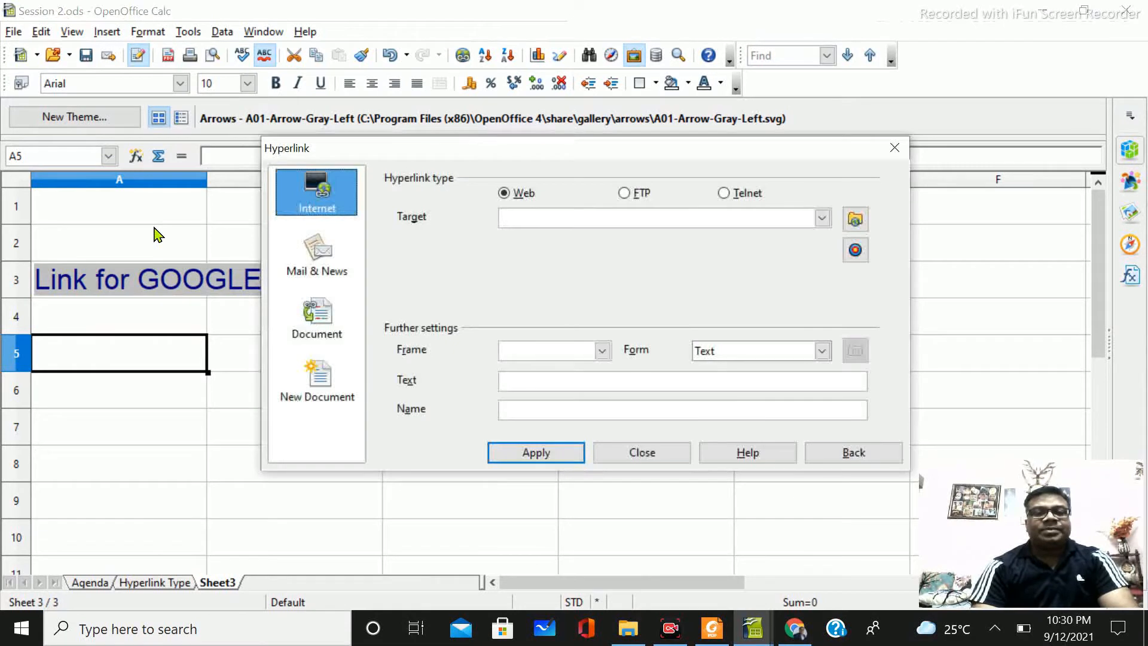
pyautogui.click(327, 271)
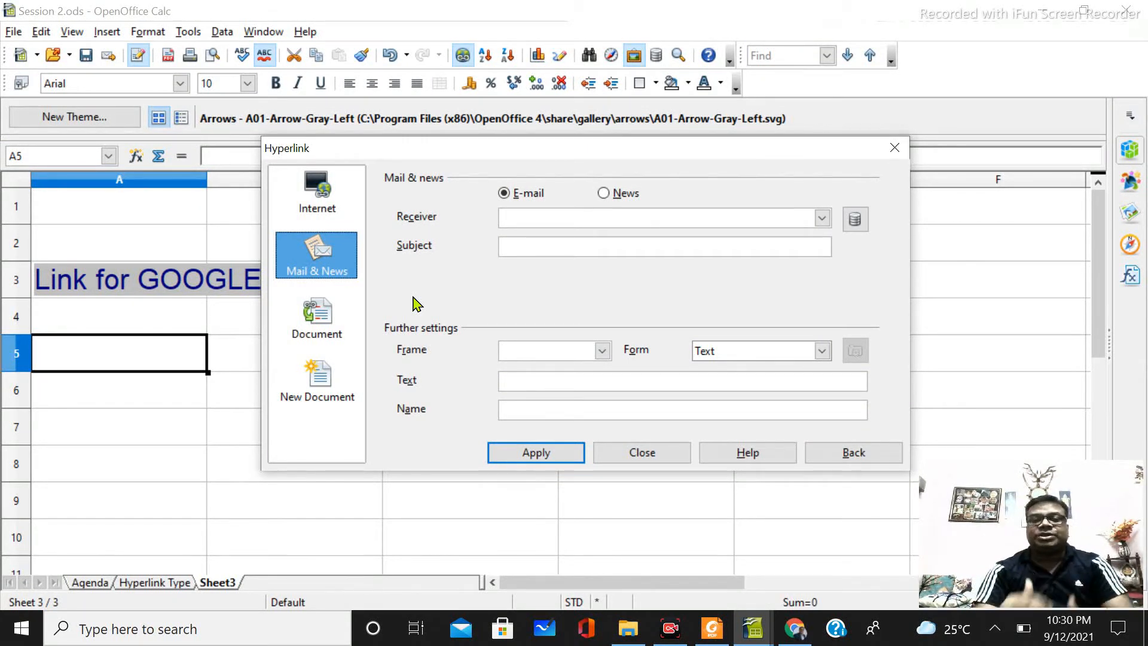
pyautogui.click(321, 323)
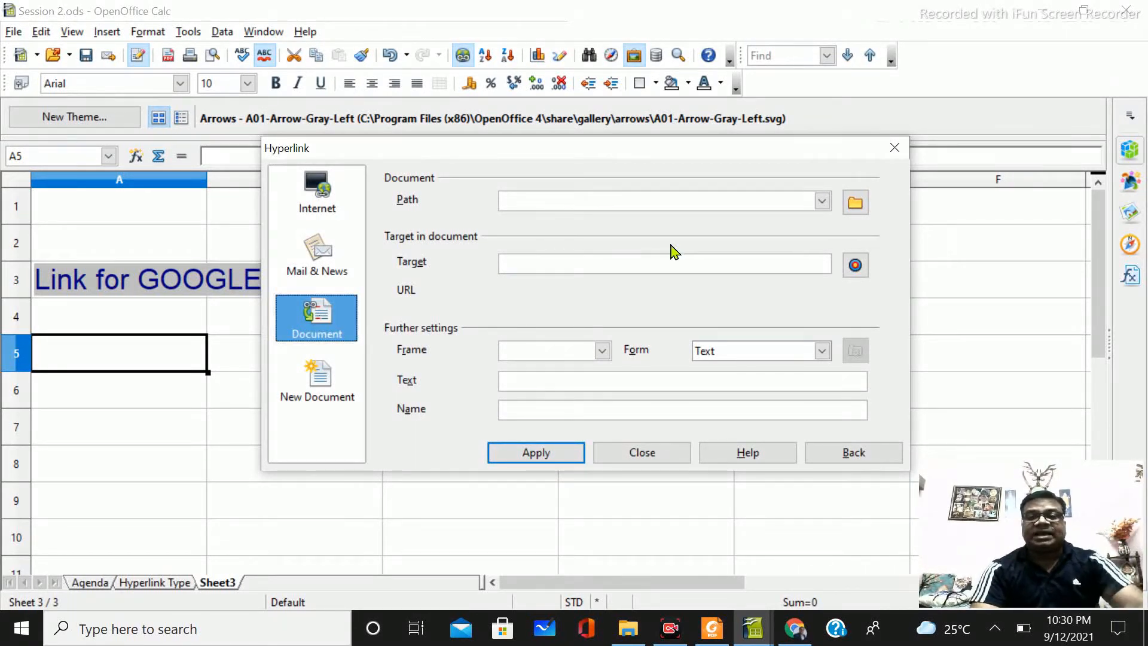
# - Set the hyperlink's document path to SpreadSheet Example.ods in the Std 10 folder
pyautogui.click(854, 203)
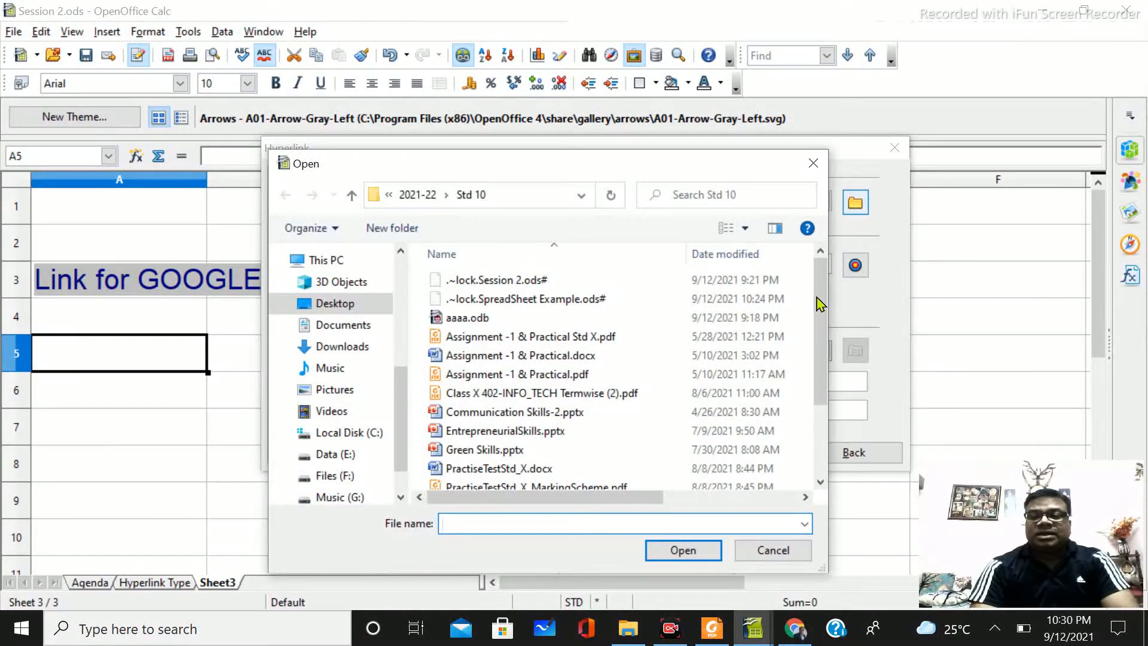
pyautogui.scroll(-2, 822, 367)
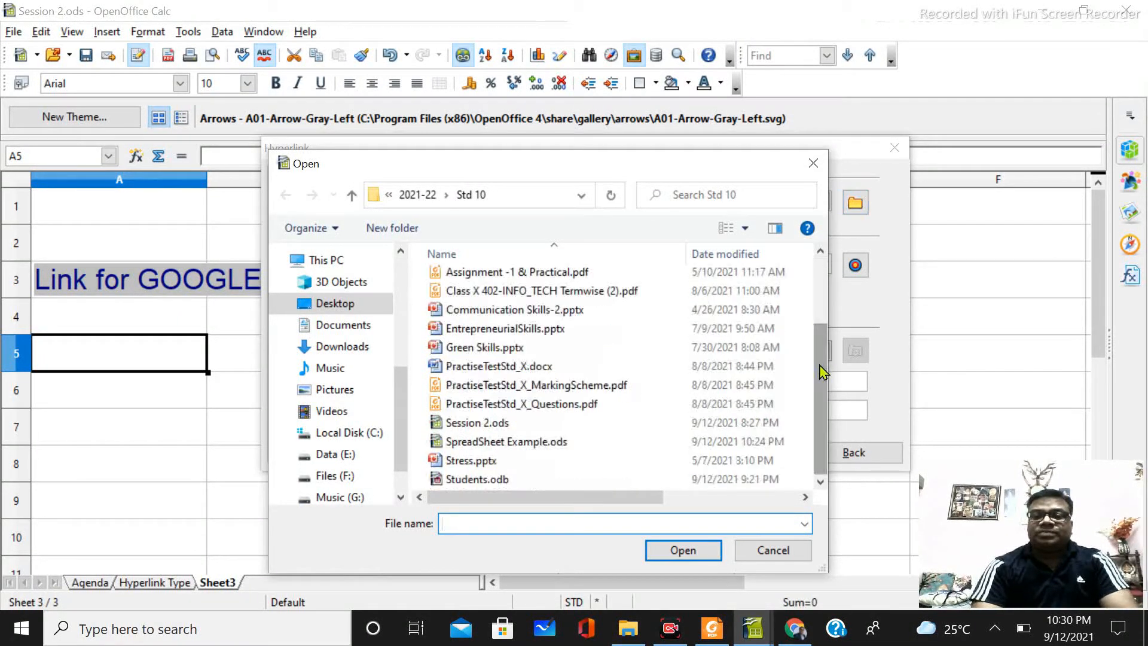
pyautogui.click(530, 444)
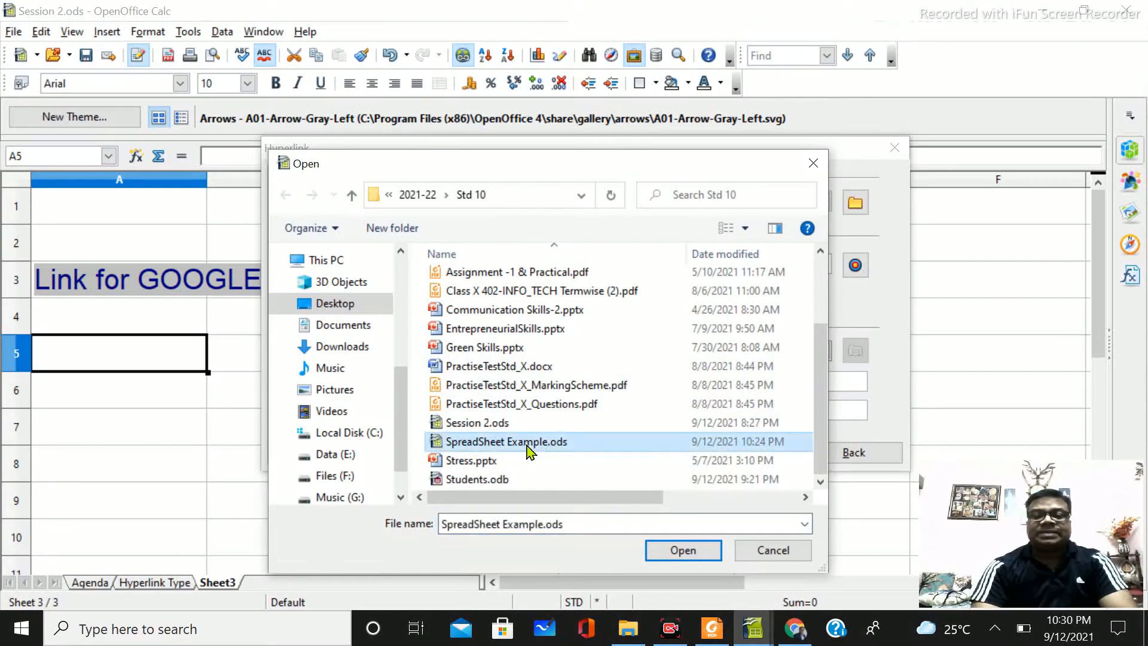
pyautogui.click(681, 550)
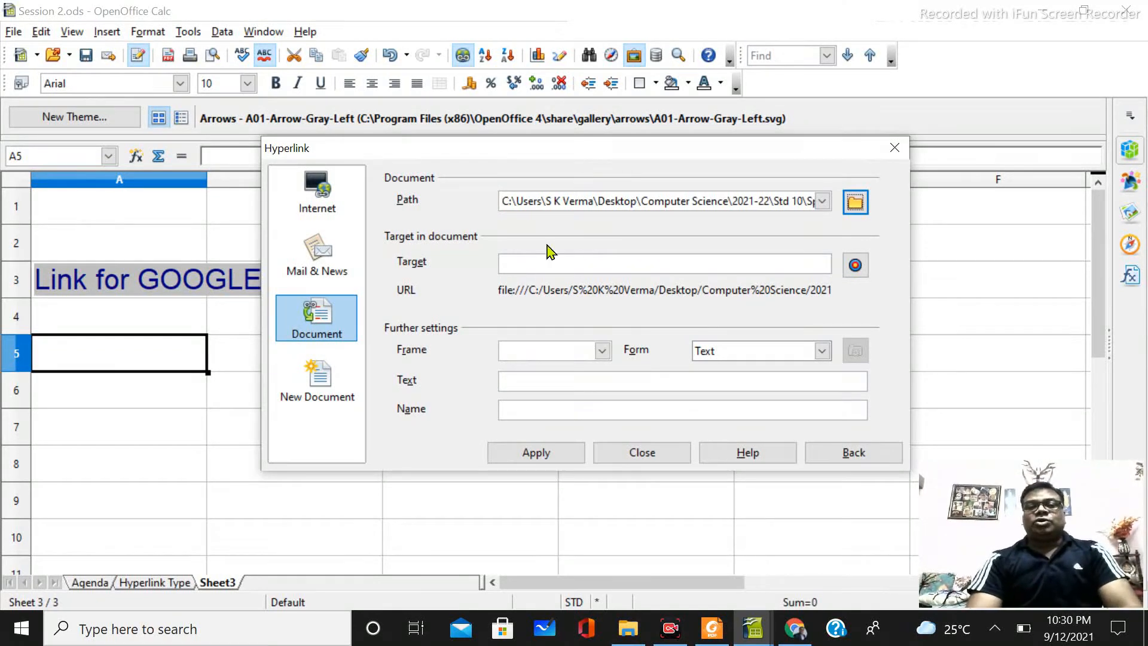
# - Set the Solver sheet as the hyperlink's target in the document and close the target list
pyautogui.click(854, 265)
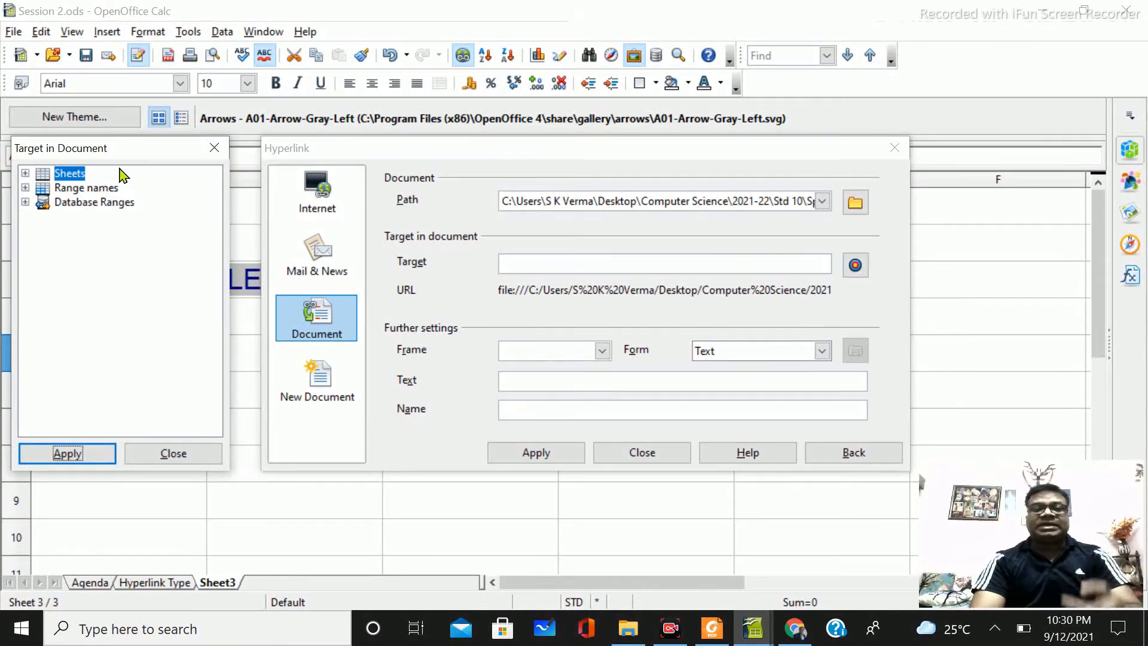
pyautogui.moveTo(121, 157); pyautogui.dragTo(132, 162)
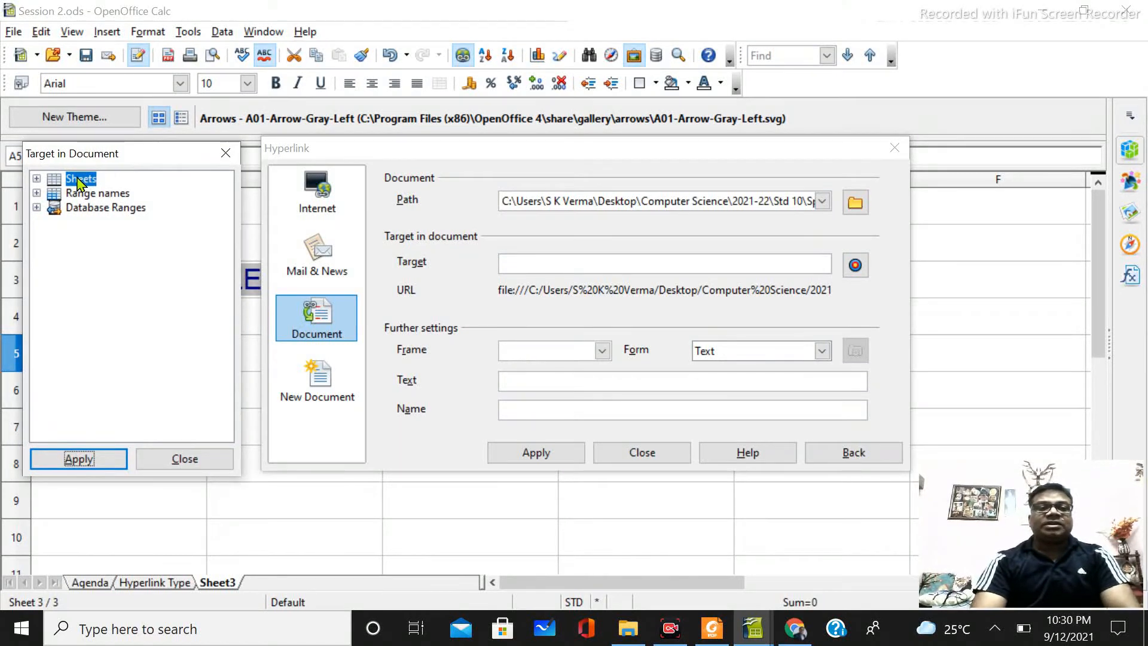
pyautogui.click(37, 179)
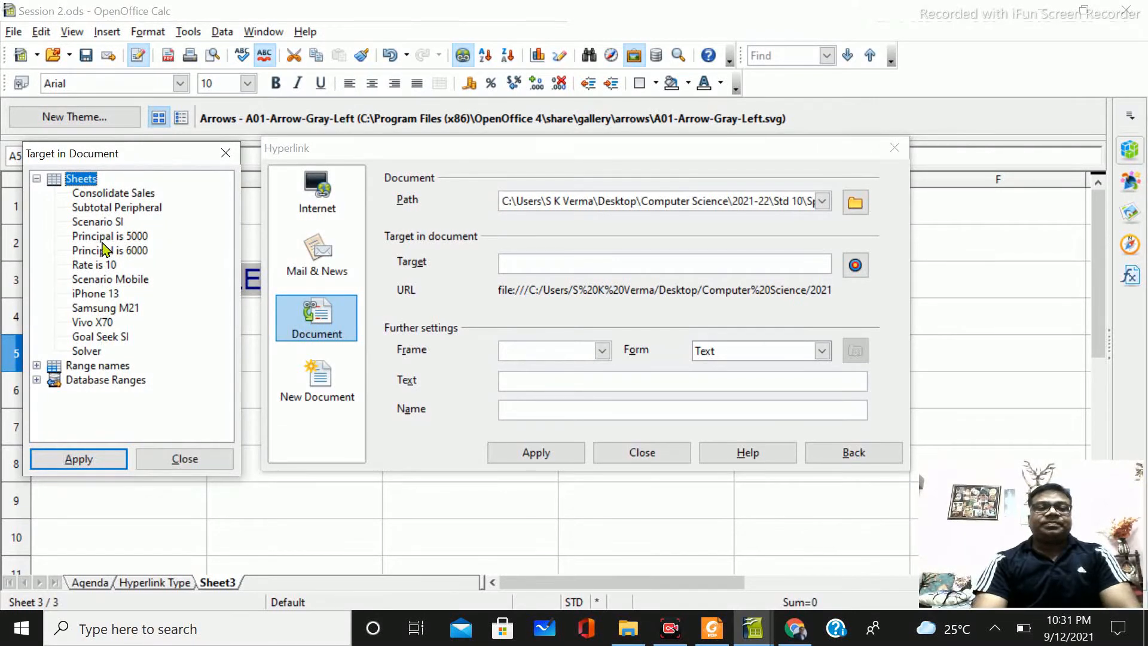
pyautogui.click(92, 352)
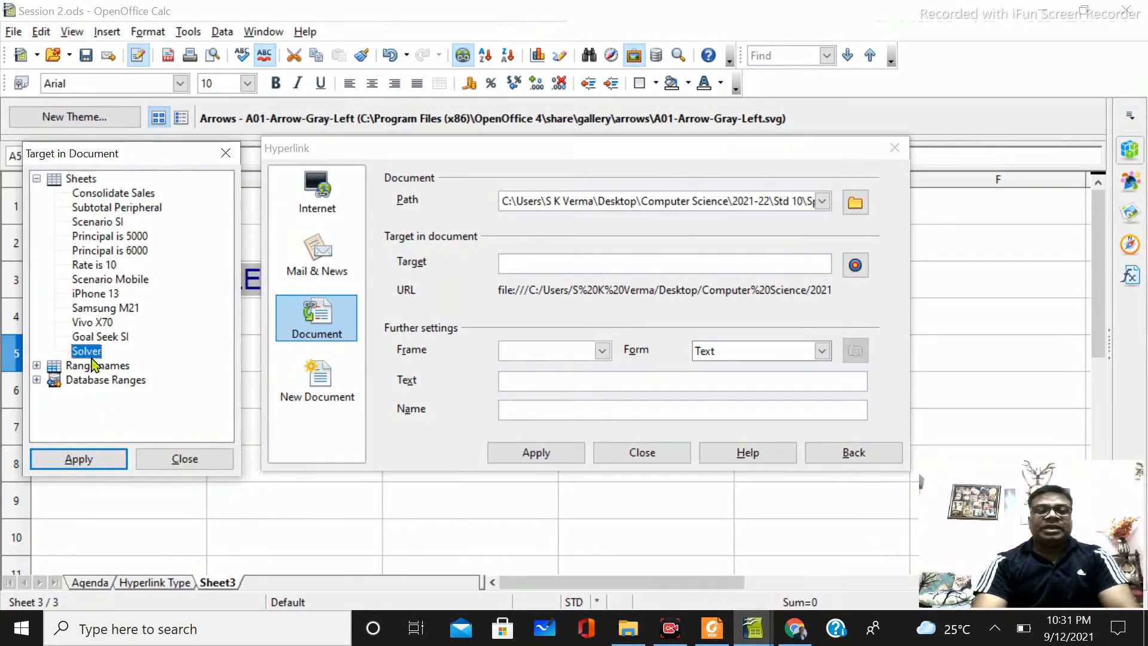
pyautogui.click(93, 462)
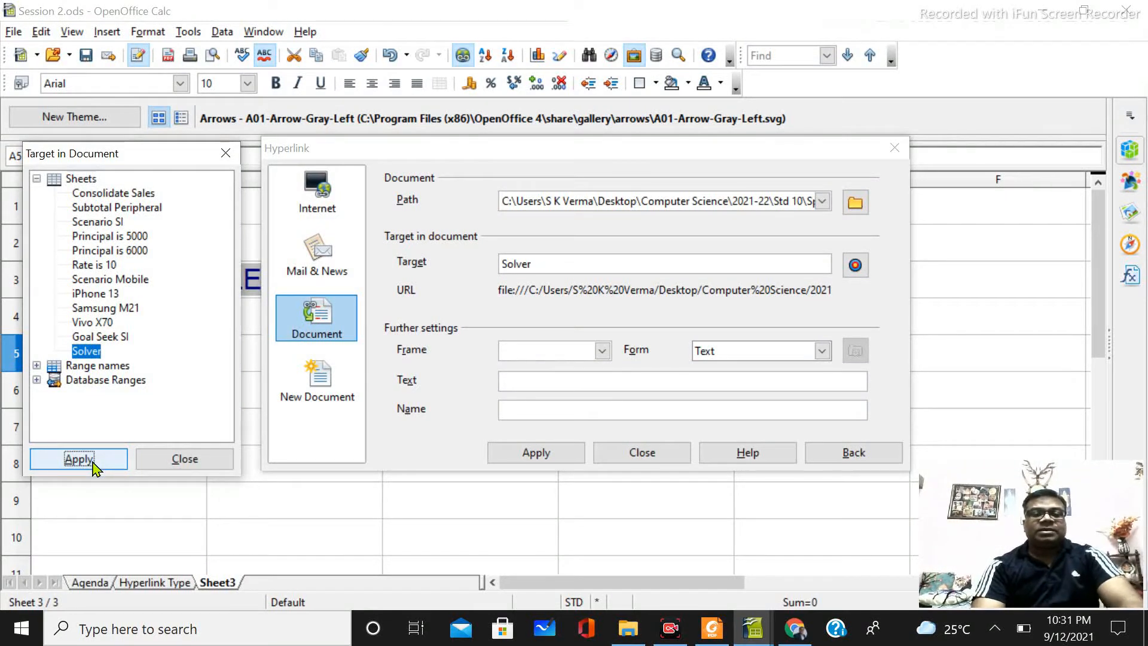
pyautogui.click(163, 460)
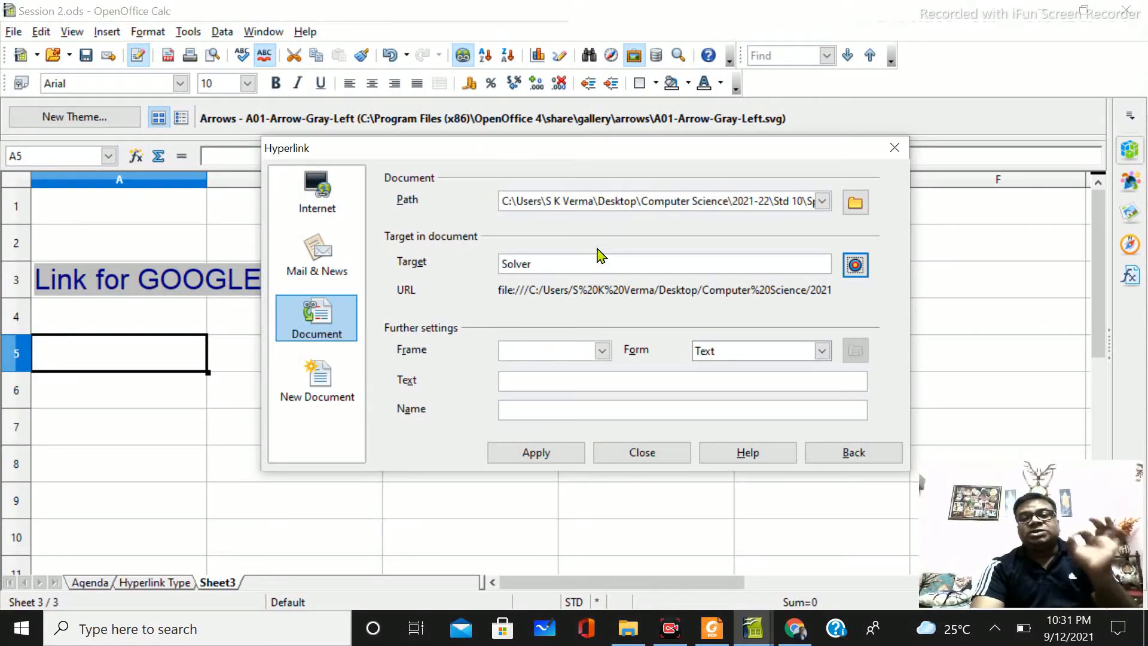
# - Set the hyperlink's form to Button with the text "Solver", insert it in cell A5, and close the Hyperlink dialog
pyautogui.click(786, 355)
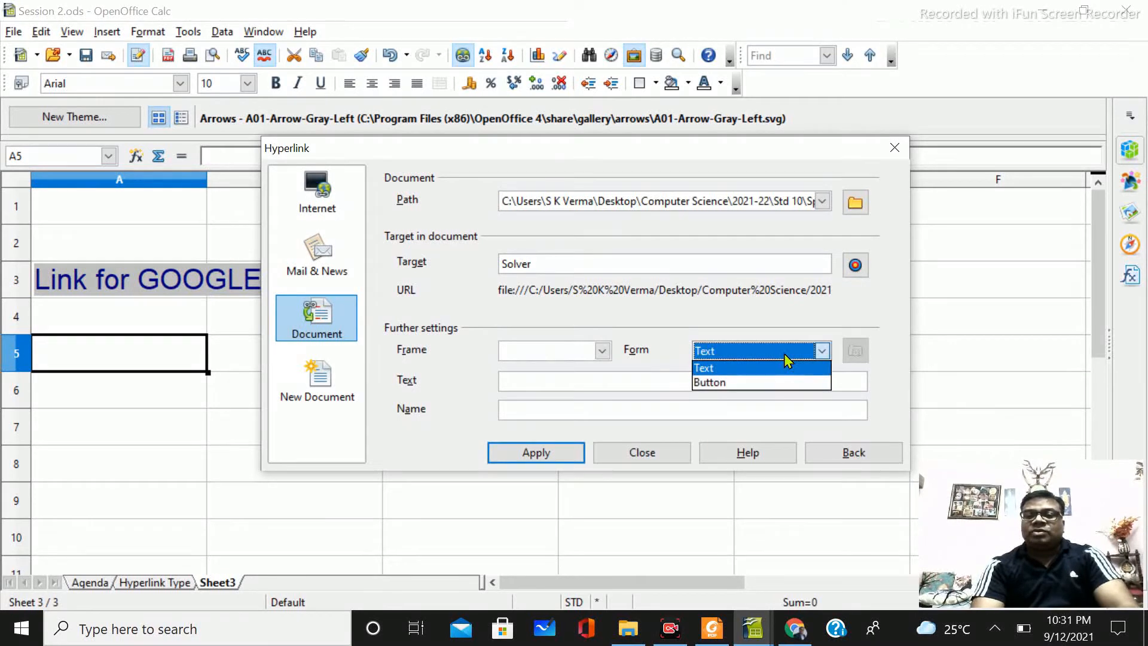
pyautogui.click(740, 383)
pyautogui.click(604, 384)
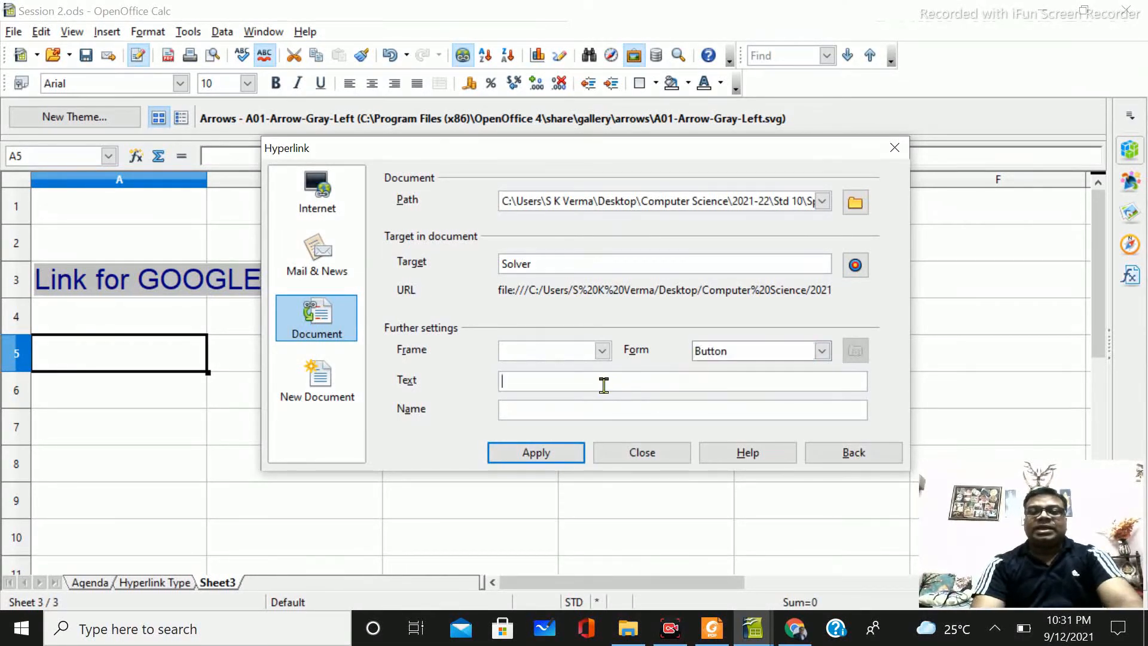
pyautogui.write('Solver')
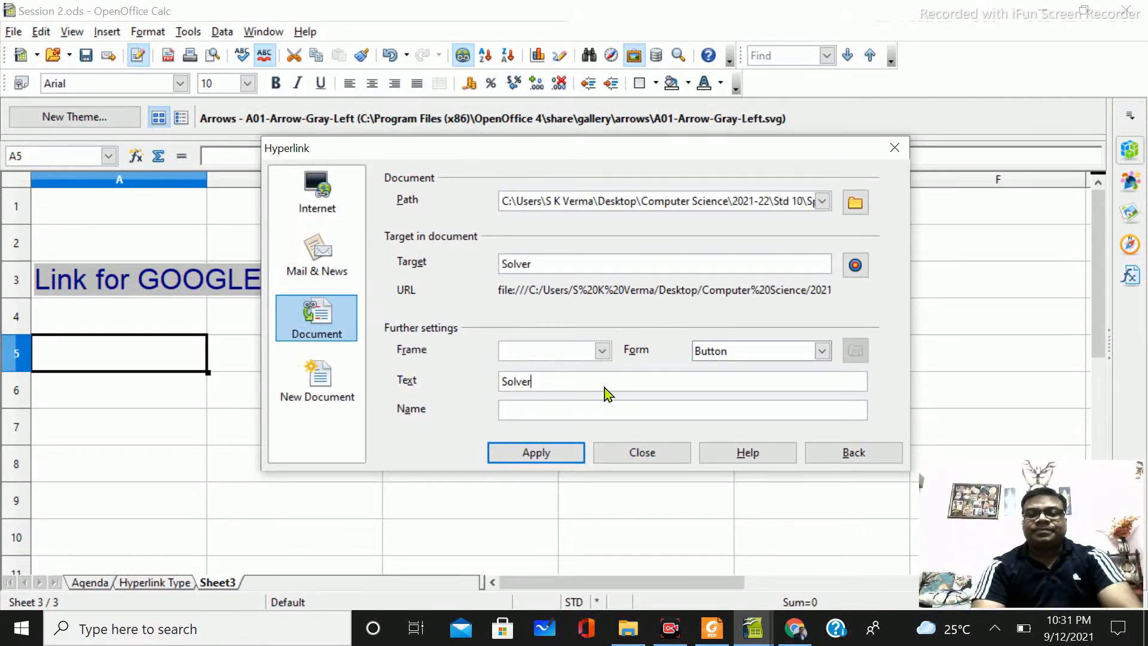
pyautogui.click(546, 457)
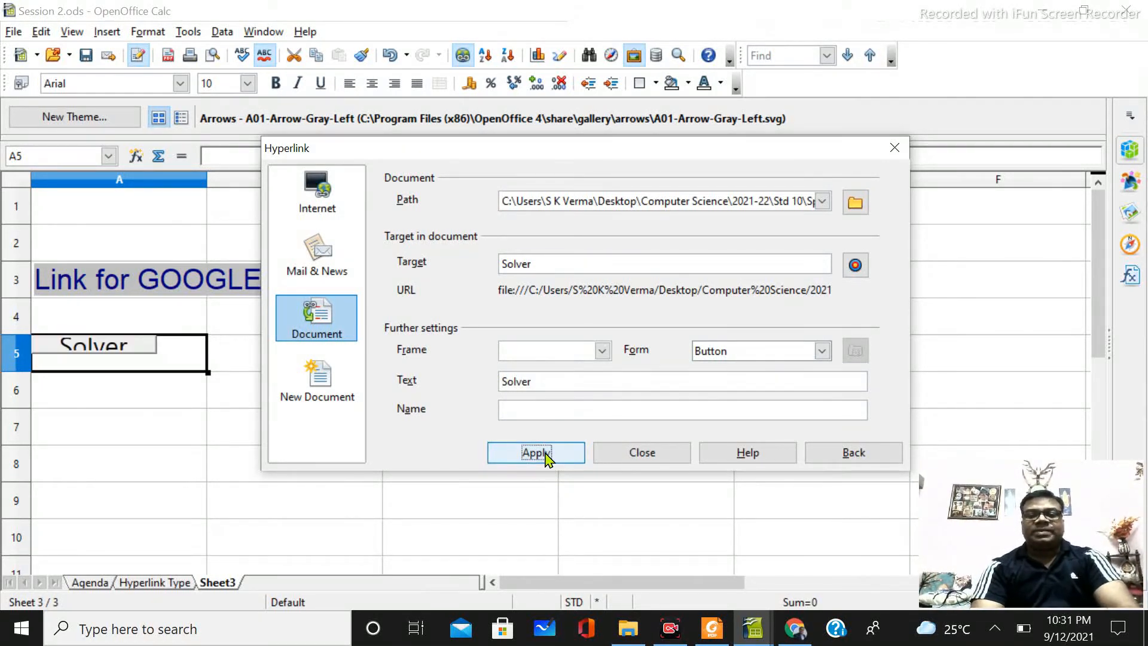
pyautogui.click(651, 461)
# - Test the Solver link button in cell A5, then return to the Session 2.ods window
pyautogui.click(125, 346)
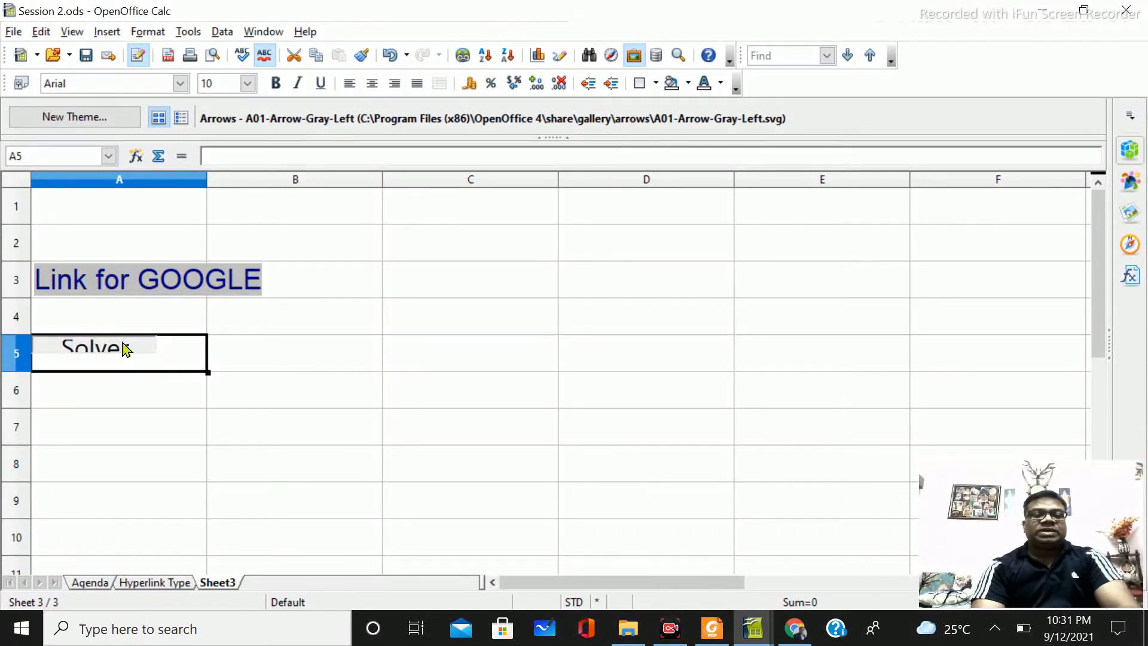
pyautogui.click(673, 326)
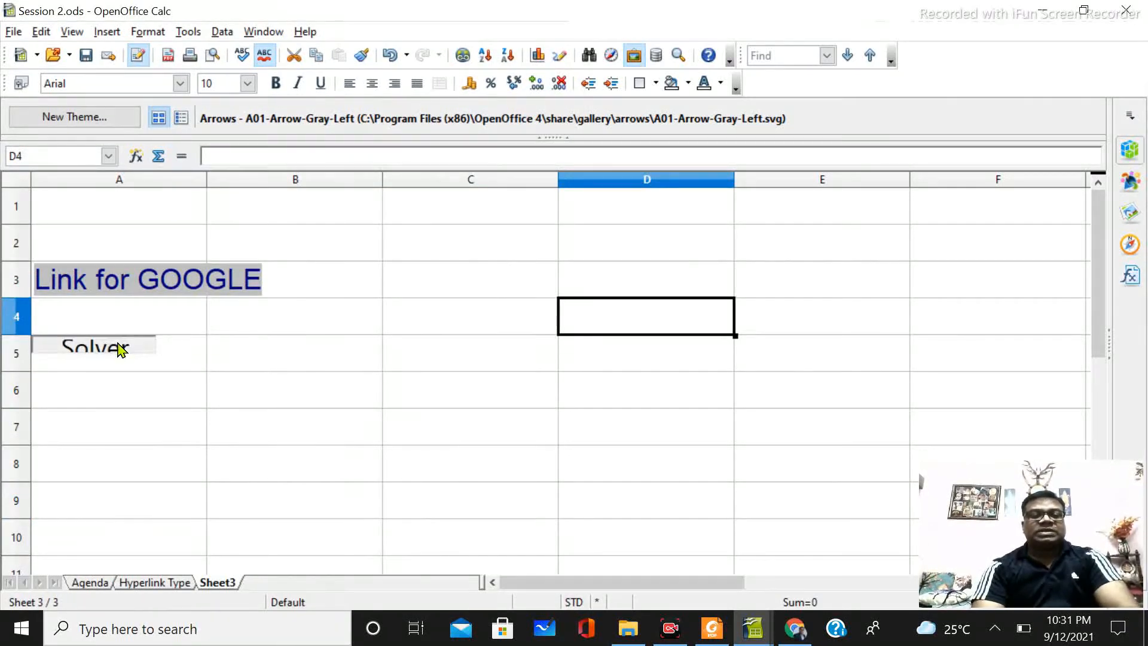
pyautogui.click(121, 347)
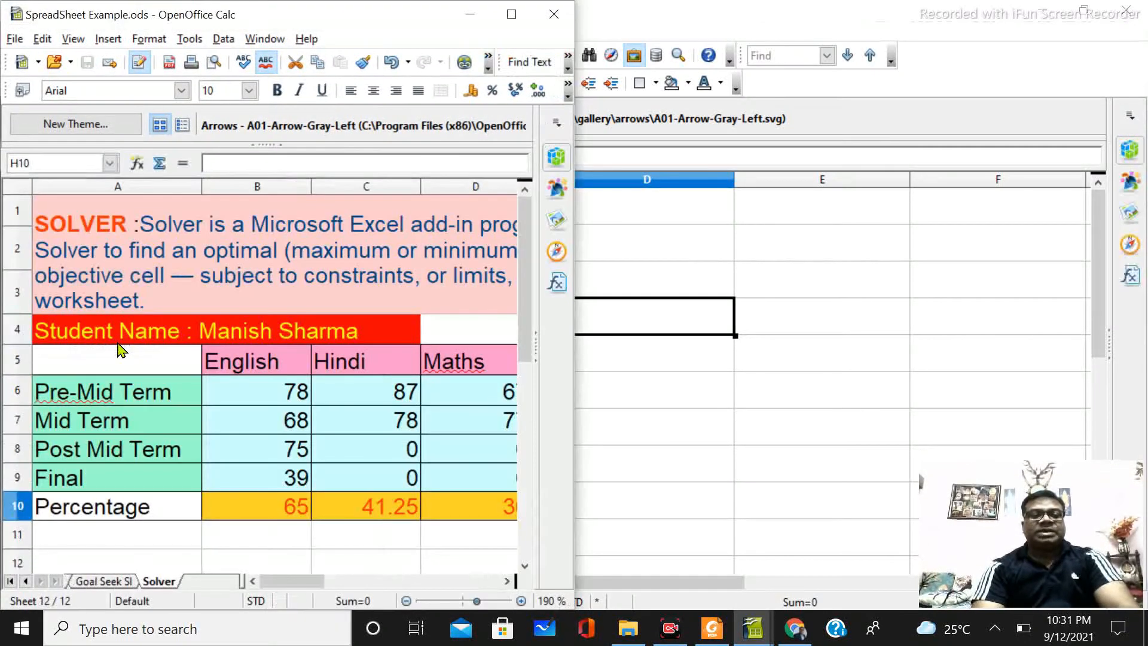
pyautogui.click(639, 366)
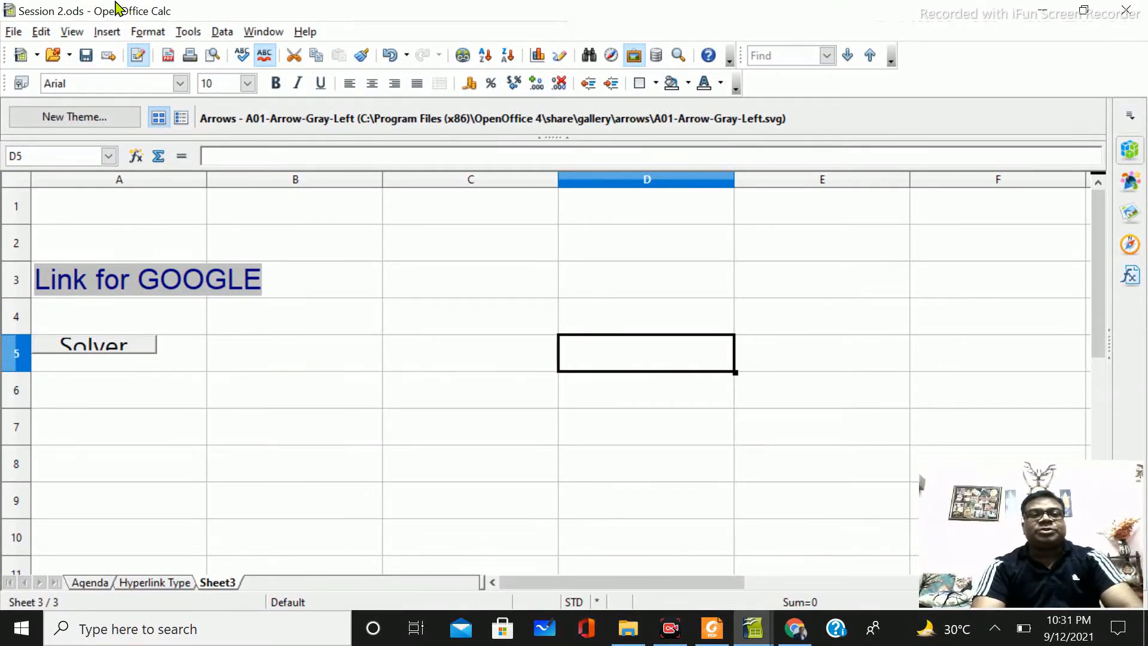
# - Show the Form Controls toolbar and turn on Design Mode
pyautogui.click(82, 34)
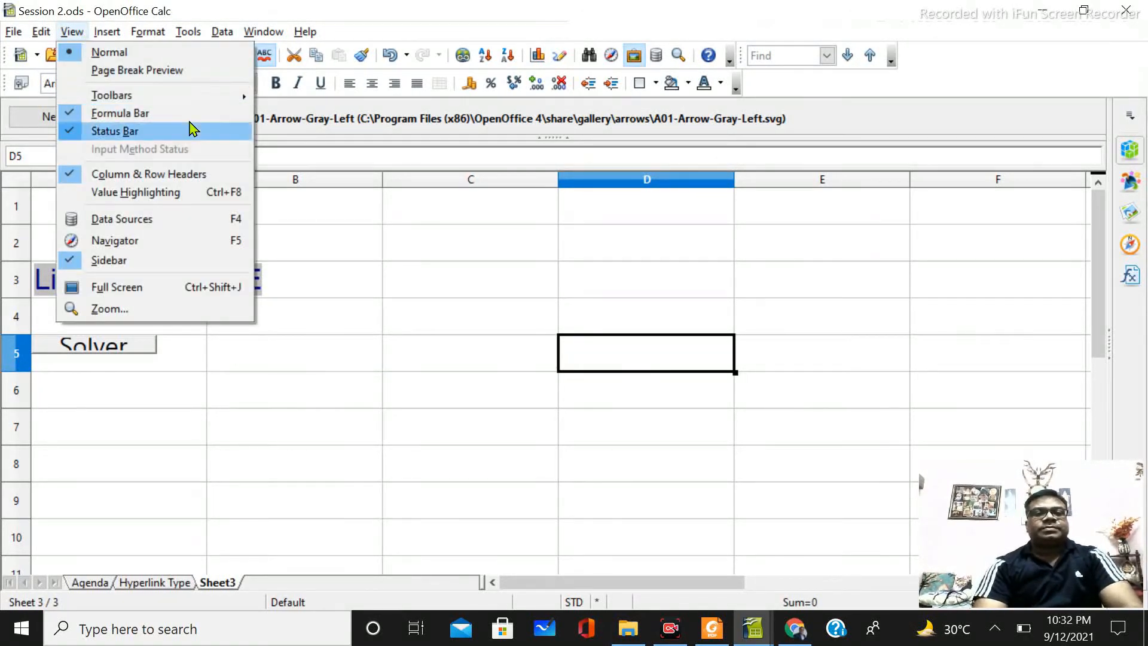
pyautogui.moveTo(193, 101)
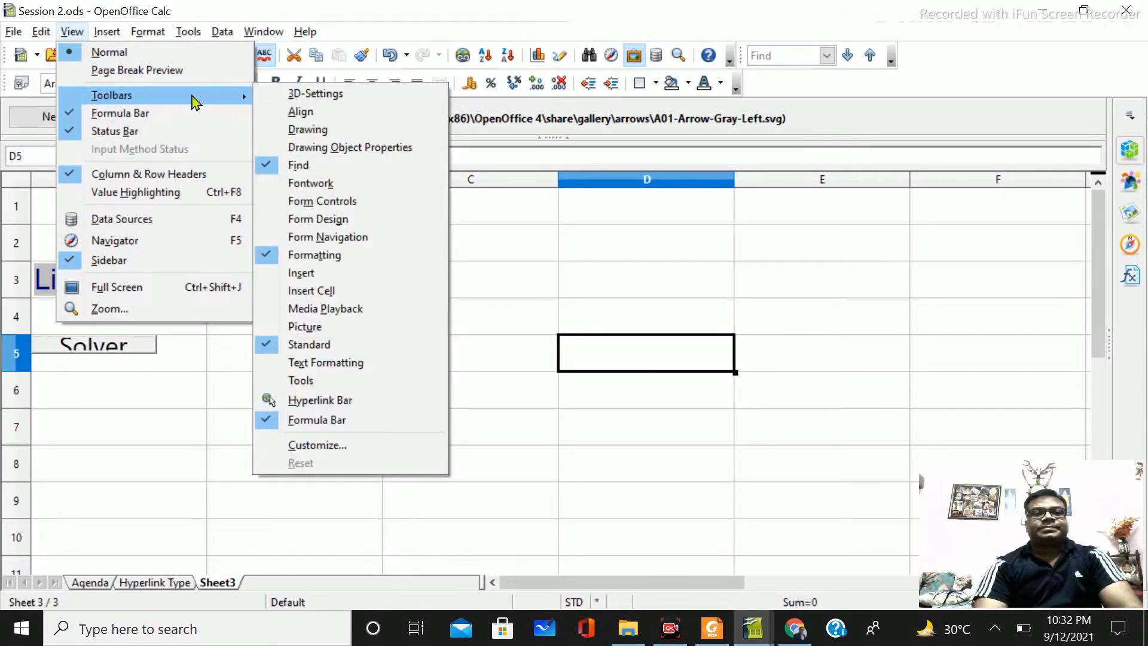
pyautogui.click(327, 203)
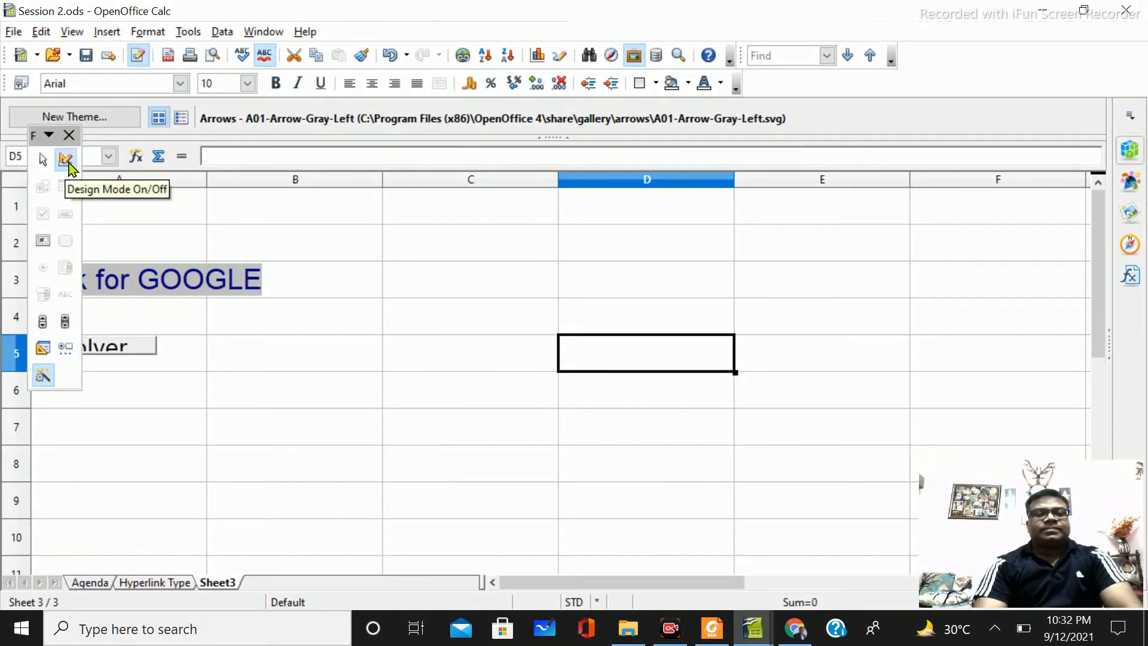
pyautogui.click(66, 159)
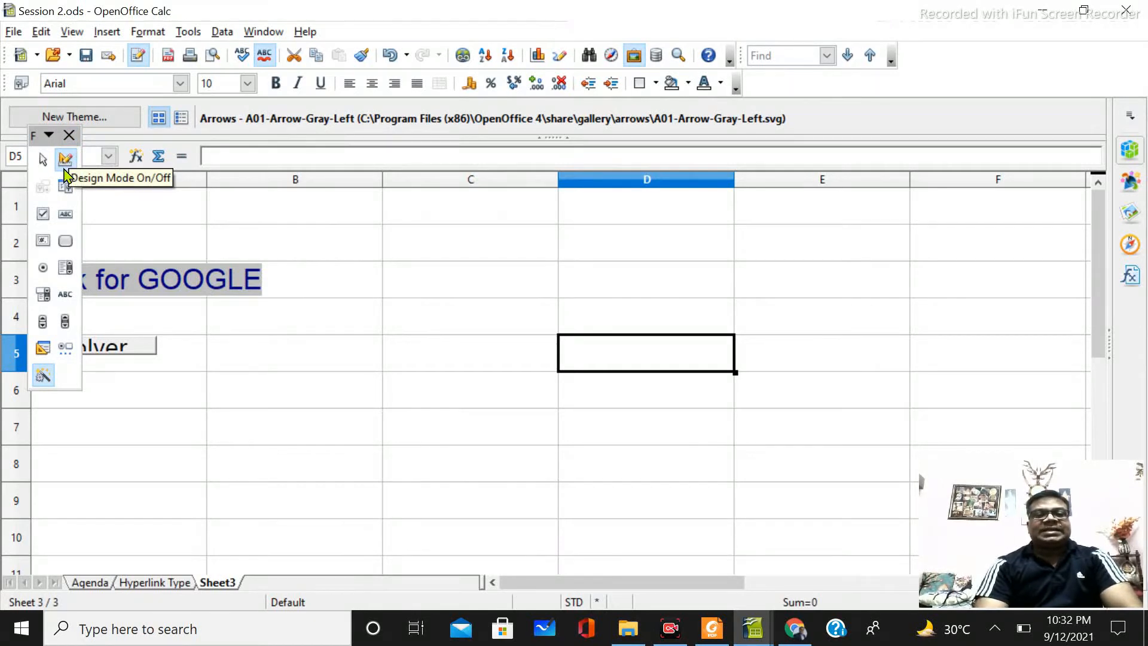
# - Enlarge the Solver button to about 0.97 x 0.21, keeping the Form Controls toolbar clear of it
pyautogui.click(140, 346)
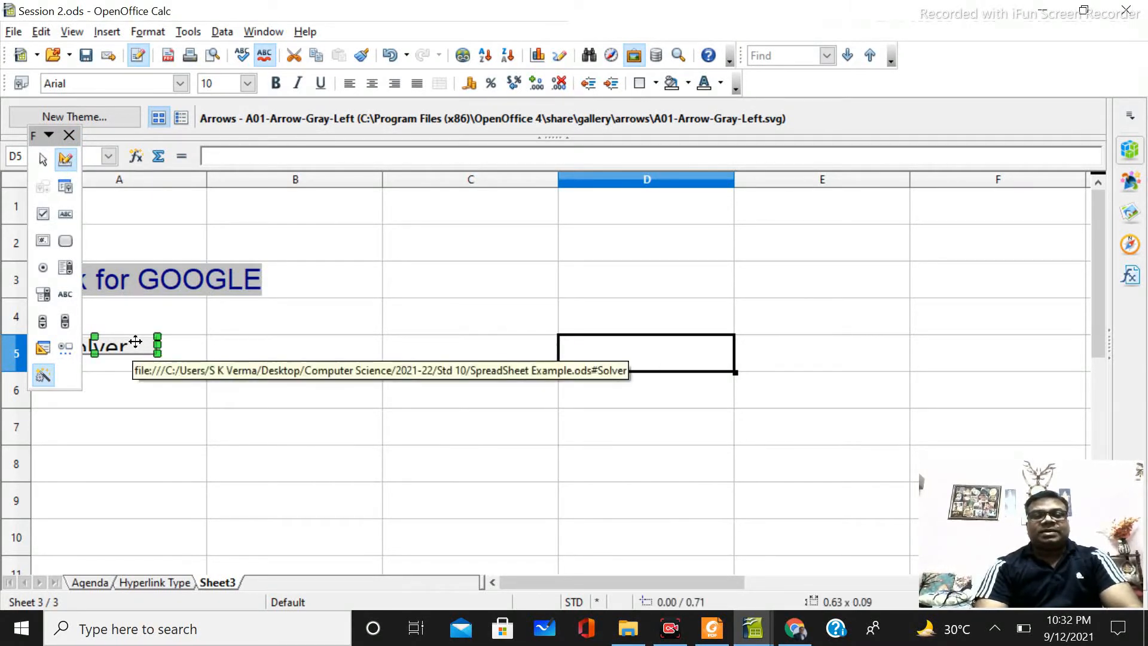
pyautogui.moveTo(158, 352); pyautogui.dragTo(195, 375)
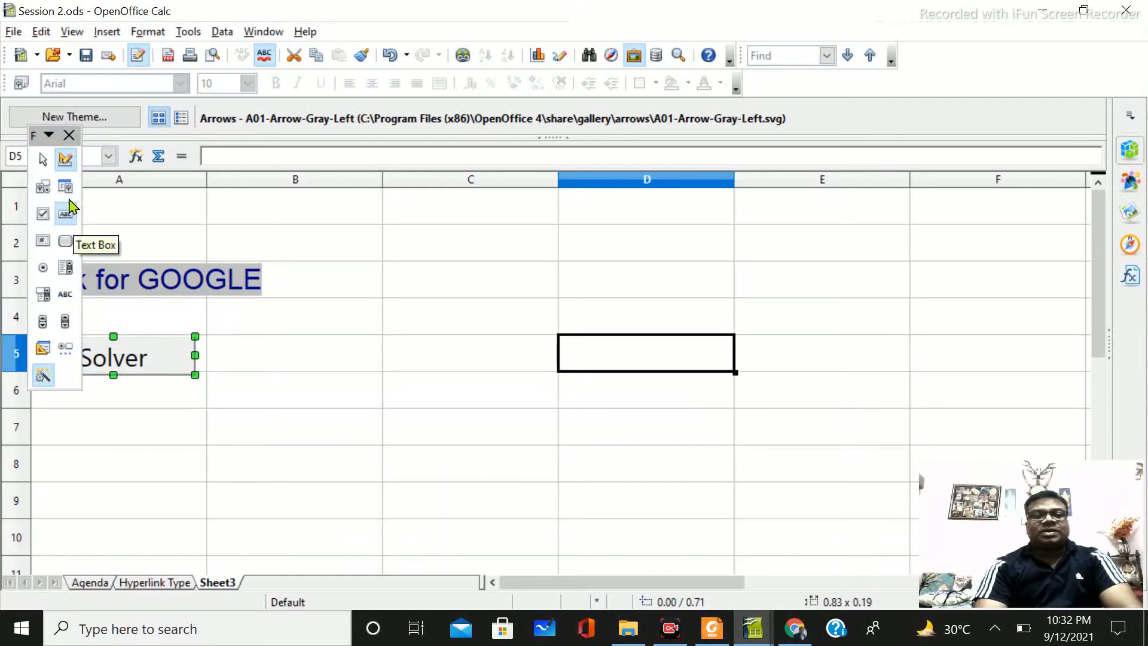
pyautogui.moveTo(36, 136); pyautogui.dragTo(452, 232)
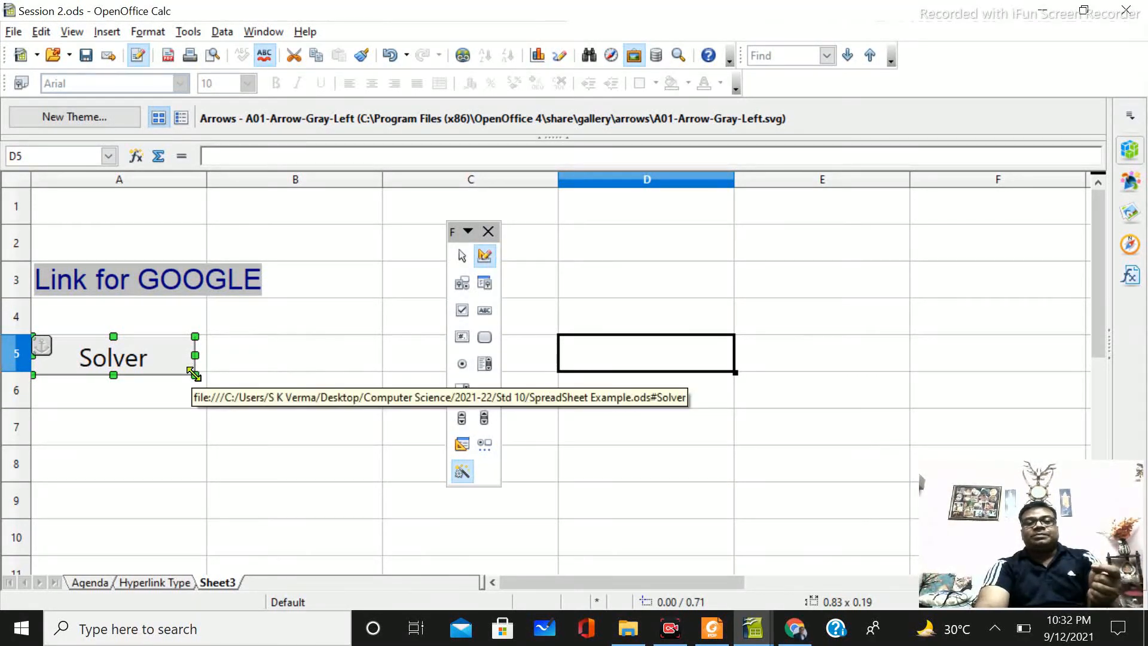
pyautogui.moveTo(193, 374); pyautogui.dragTo(223, 379)
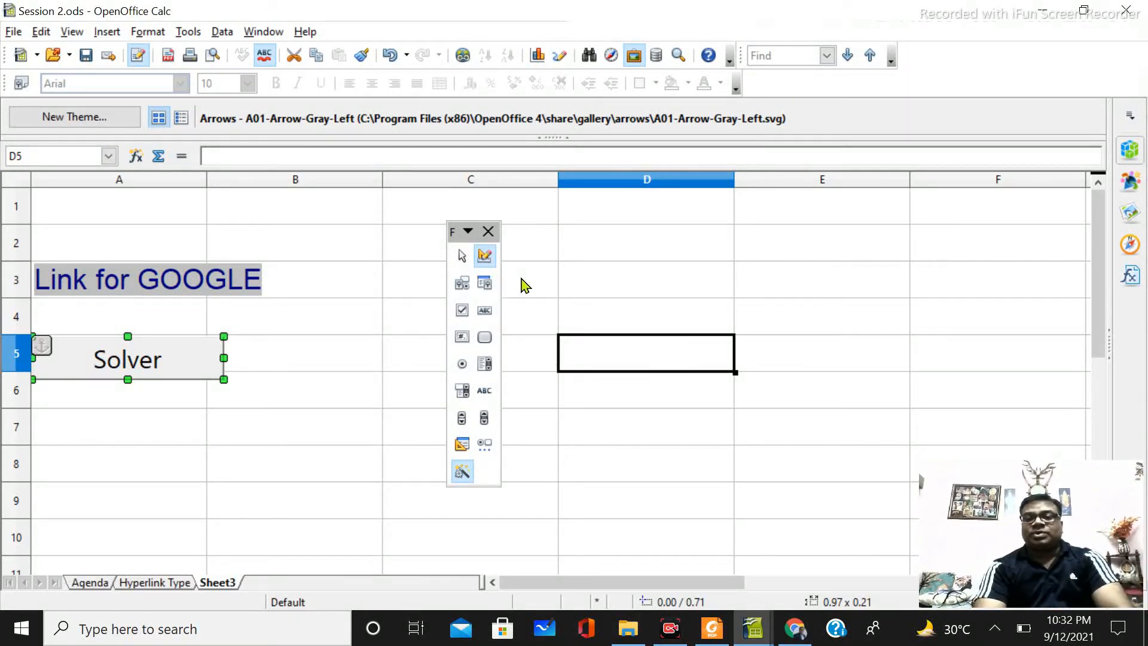
# - Turn off Design Mode, hide the Form Controls toolbar, and follow the resized Solver button's link
pyautogui.click(486, 256)
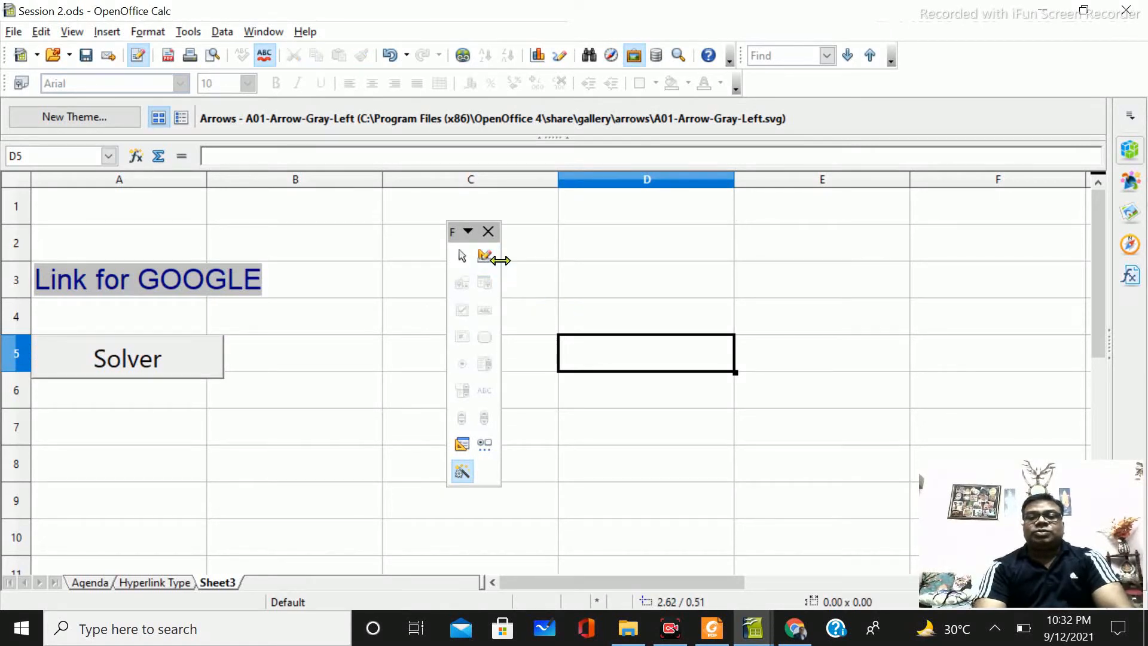
pyautogui.click(488, 232)
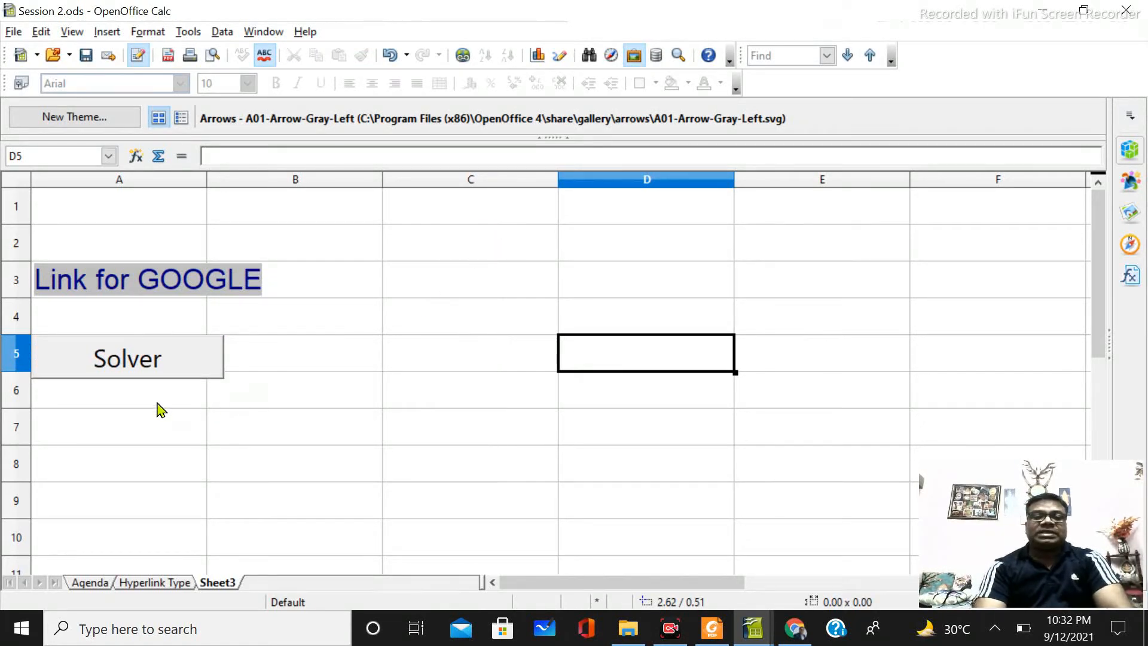
pyautogui.click(133, 366)
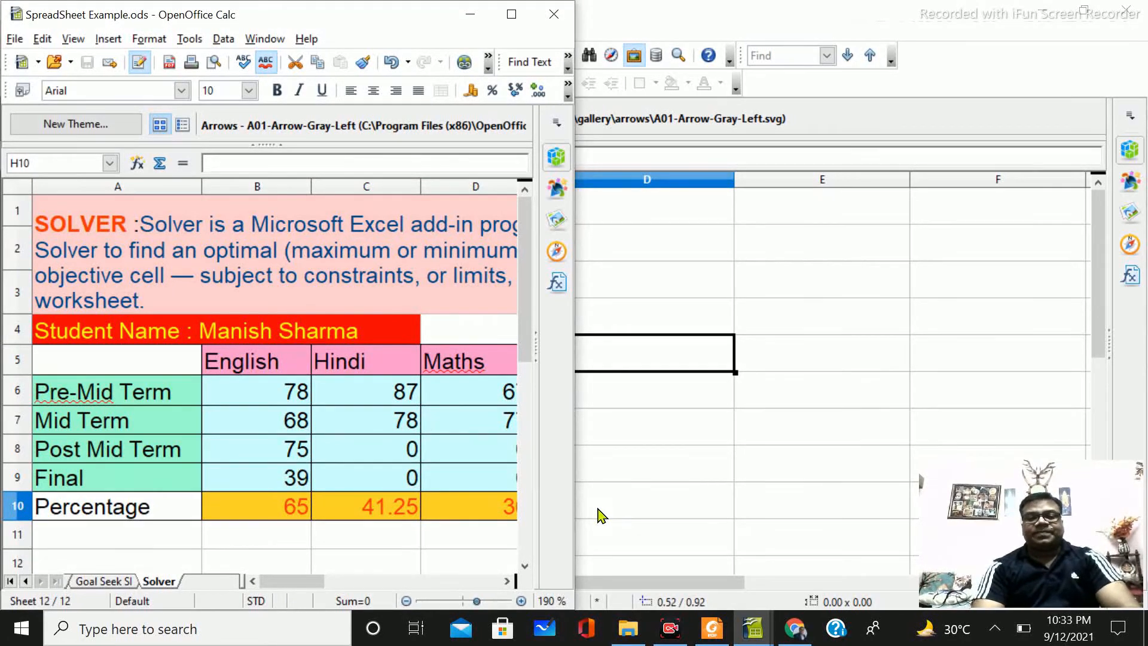
# - Return to the Session 2.ods window and check the target address of the Google link in Sheet3
pyautogui.click(679, 633)
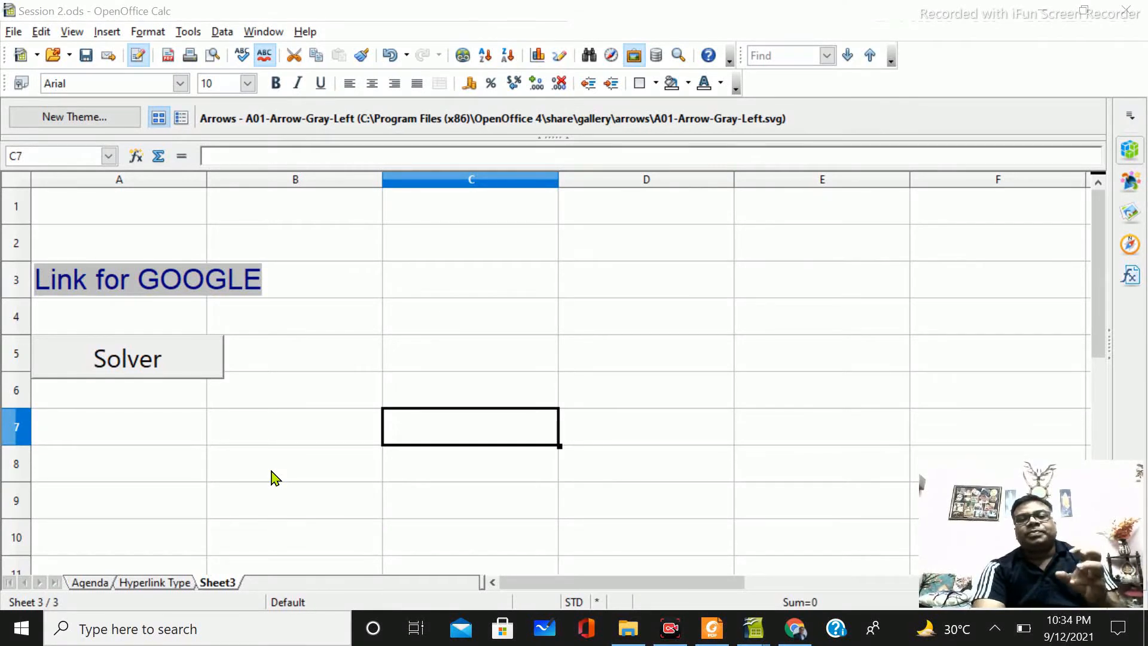
pyautogui.click(291, 327)
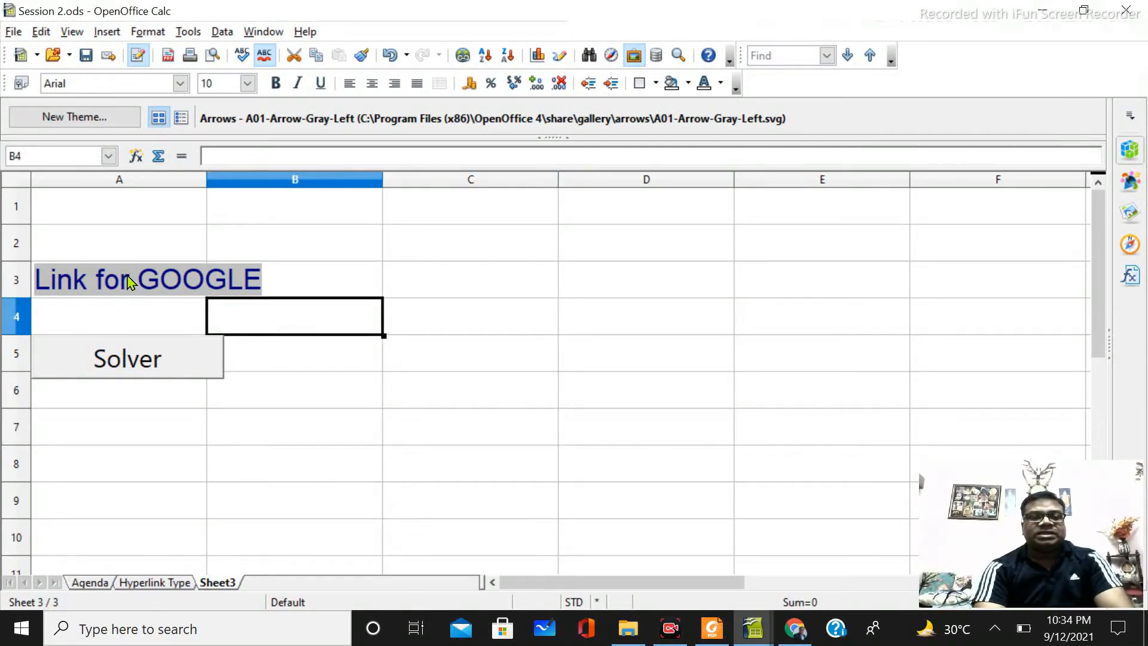
pyautogui.click(353, 383)
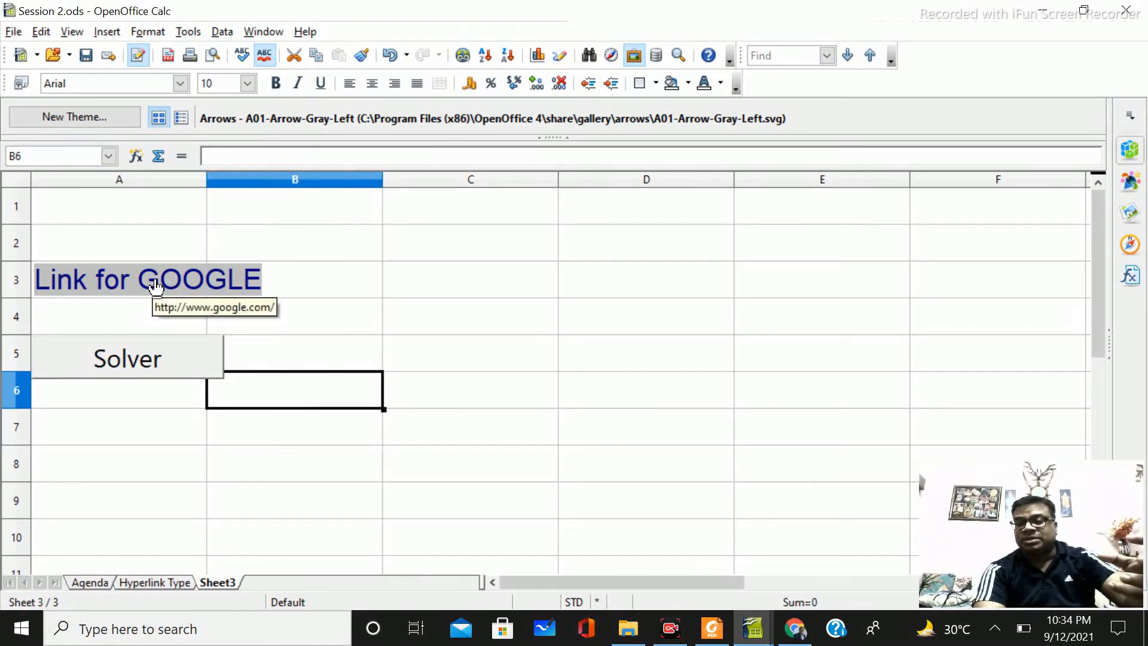
pyautogui.click(335, 331)
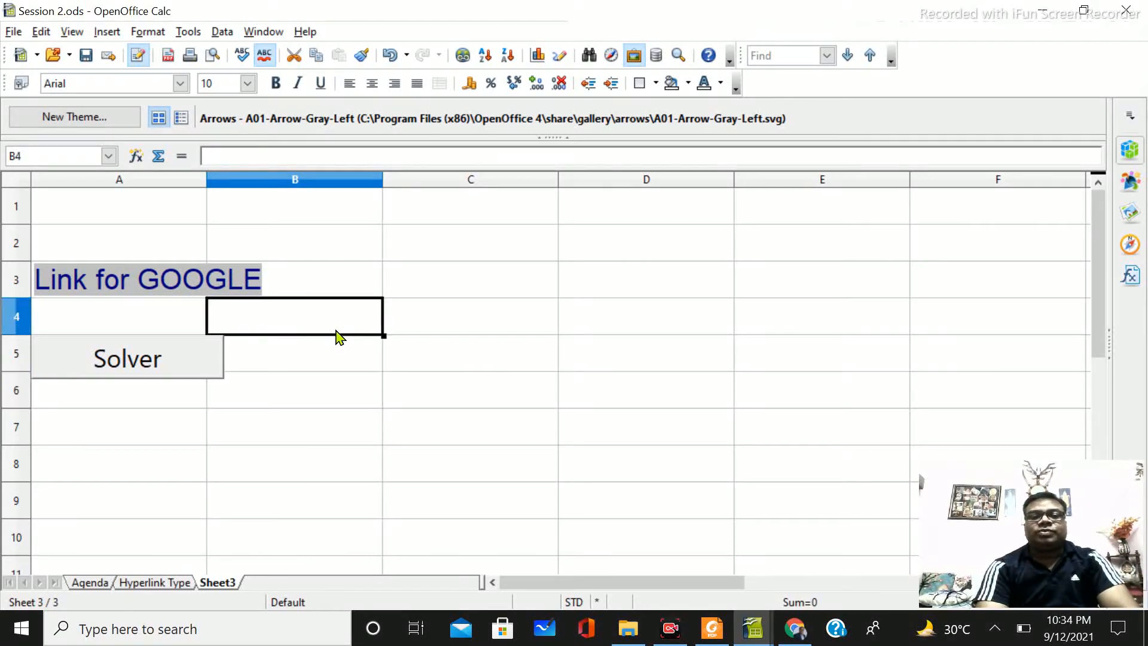
pyautogui.click(323, 251)
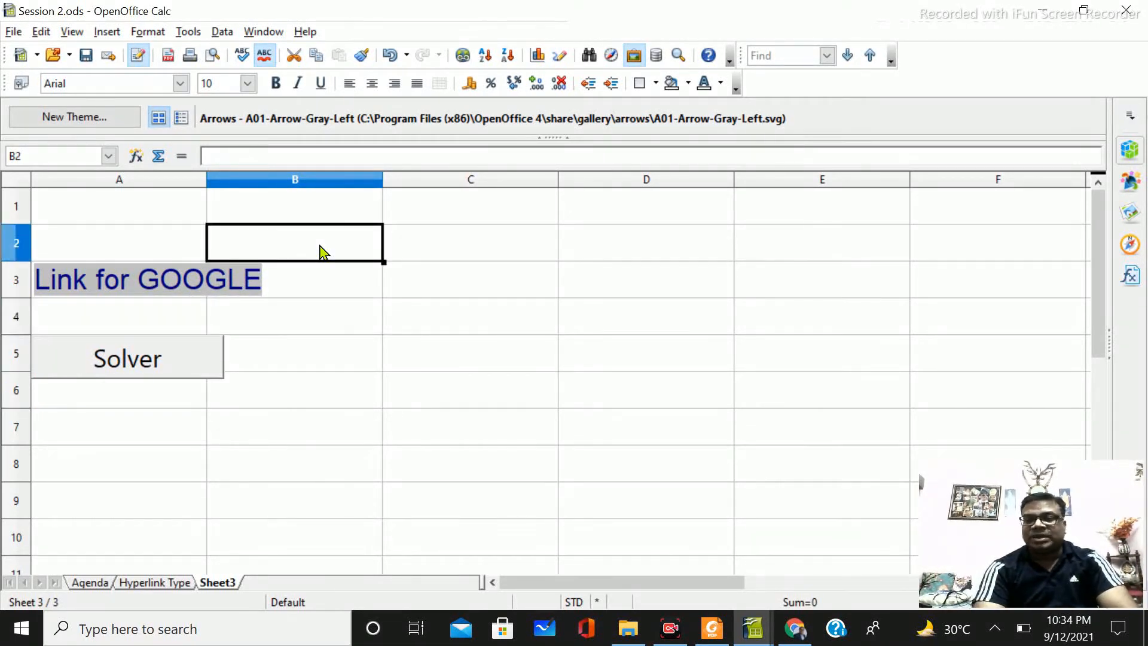
pyautogui.press('Left')
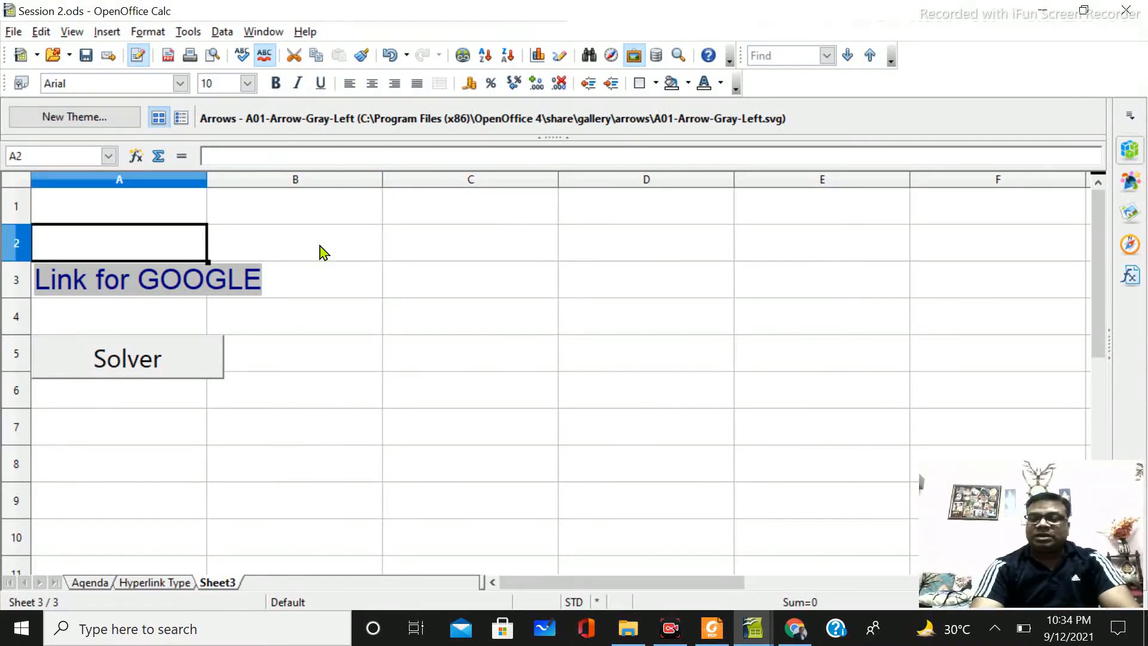
pyautogui.press('Down')
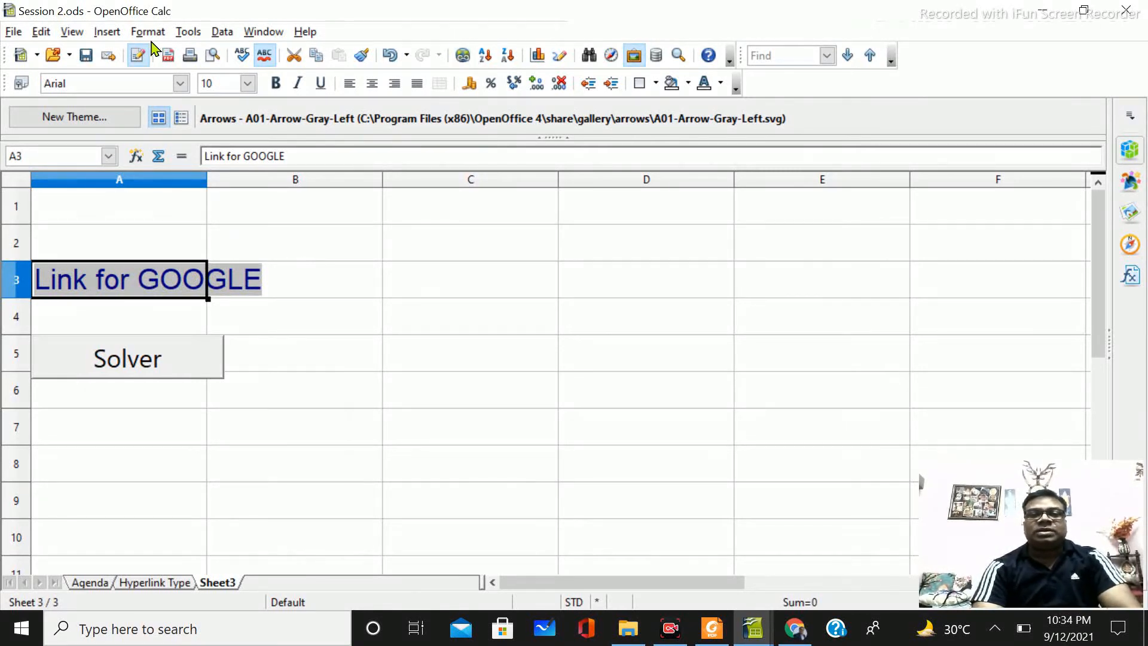
pyautogui.click(107, 31)
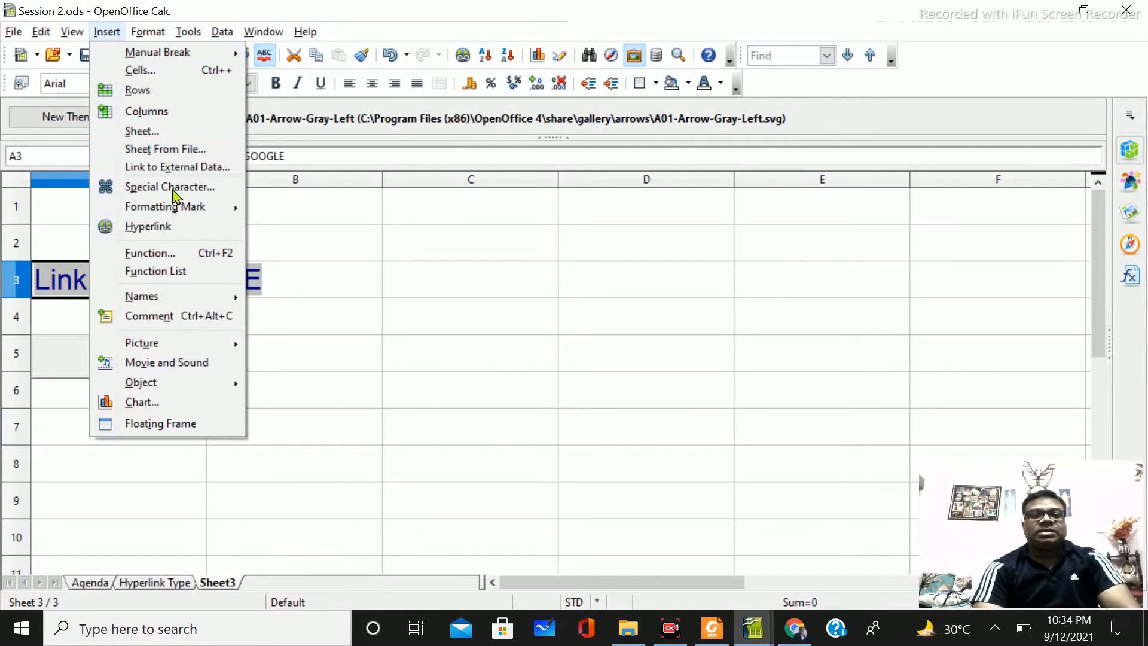
pyautogui.click(174, 227)
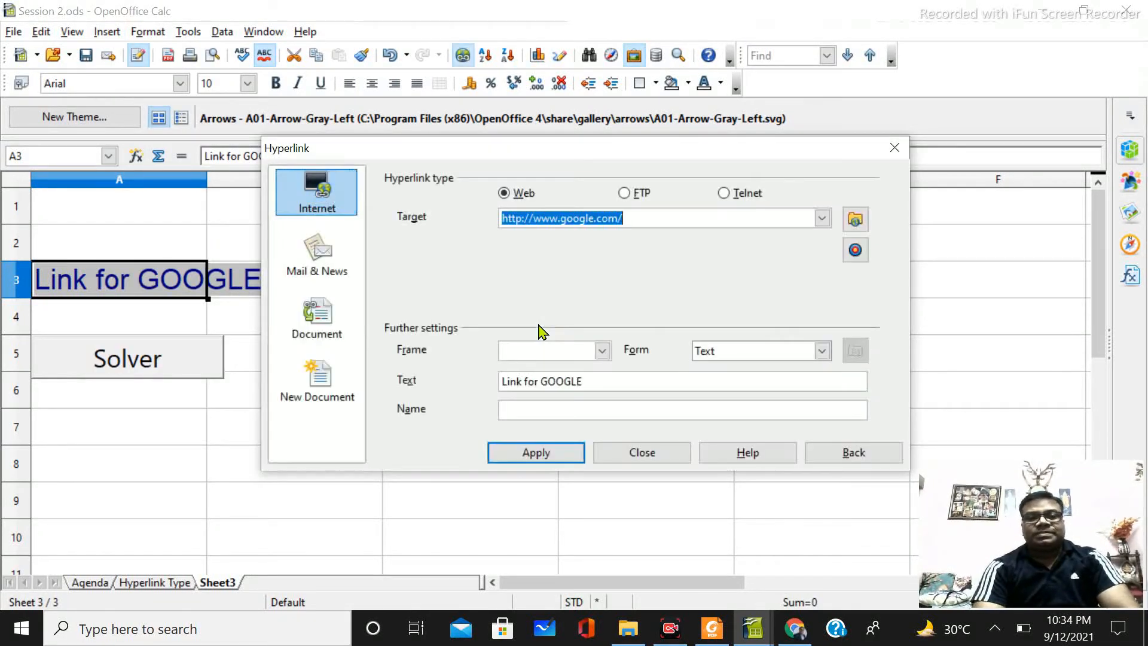
pyautogui.click(640, 221)
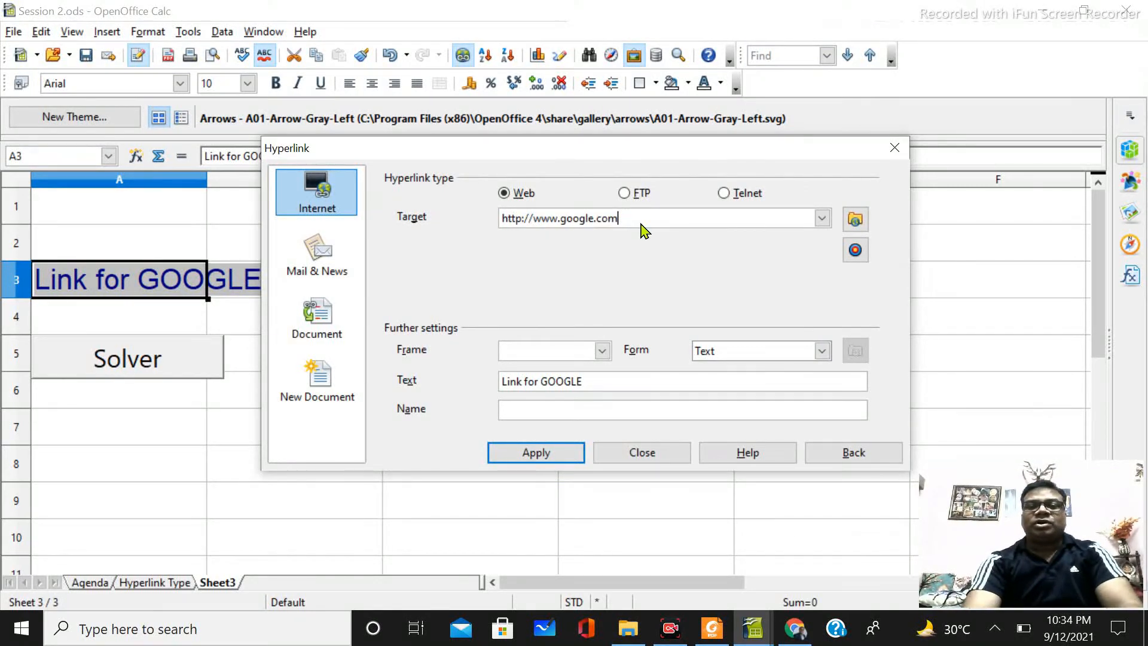
pyautogui.press('BackSpace')
pyautogui.press('BackSpace')
pyautogui.press('BackSpace')
pyautogui.press('BackSpace')
pyautogui.press('BackSpace')
pyautogui.press('BackSpace')
pyautogui.press('BackSpace')
pyautogui.press('BackSpace')
pyautogui.press('BackSpace')
pyautogui.press('BackSpace')
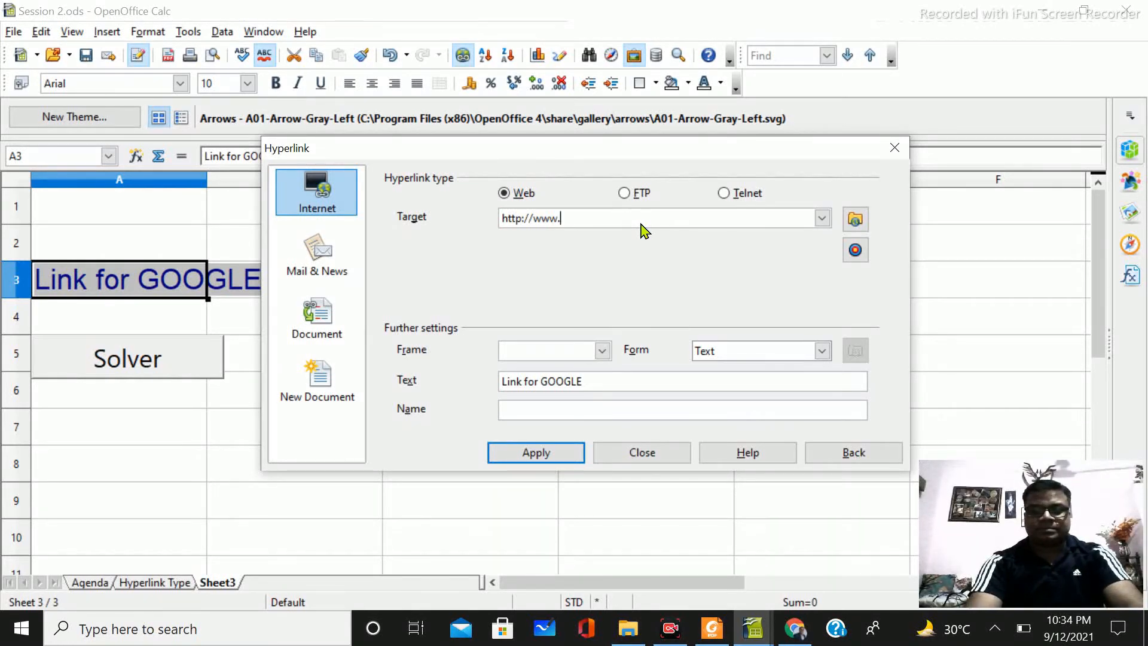
pyautogui.write('youtu')
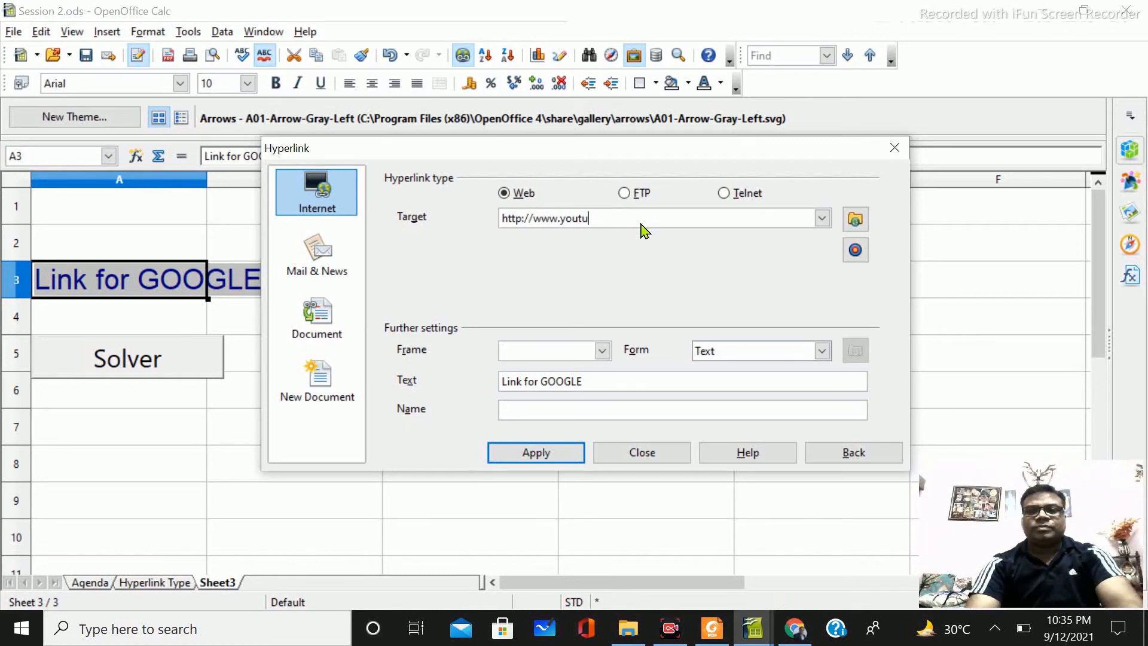
pyautogui.write('be.com')
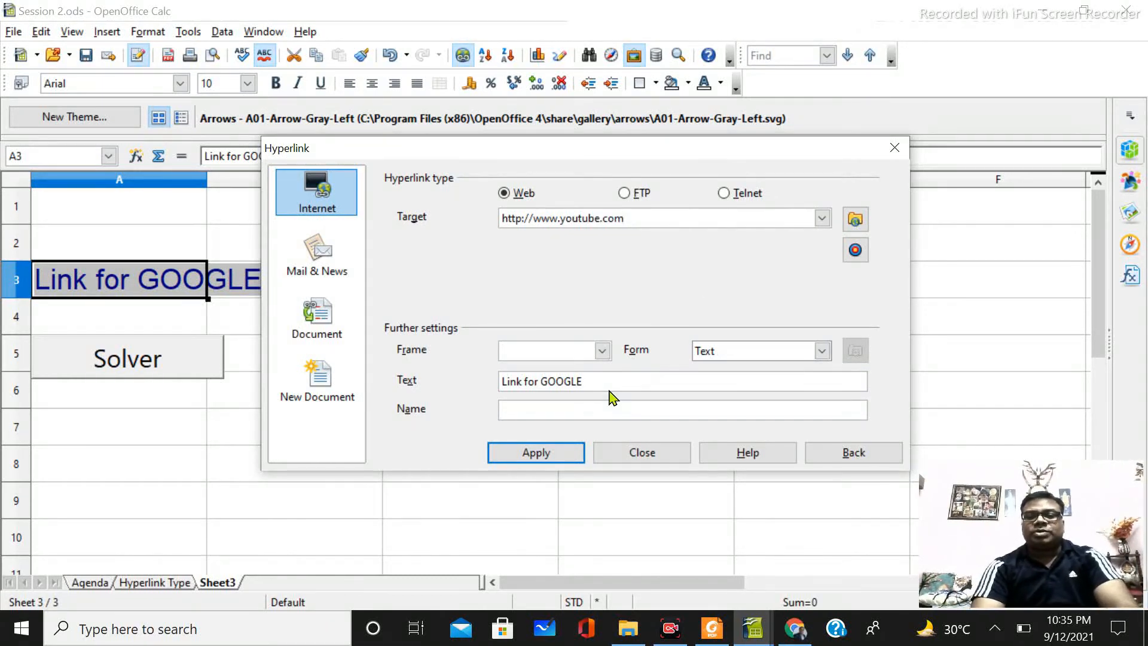
# - Change the hyperlink's display text to "Link for YOUTUBE", apply the changes, and leave the cell
pyautogui.press('BackSpace')
pyautogui.press('BackSpace')
pyautogui.press('BackSpace')
pyautogui.press('BackSpace')
pyautogui.press('BackSpace')
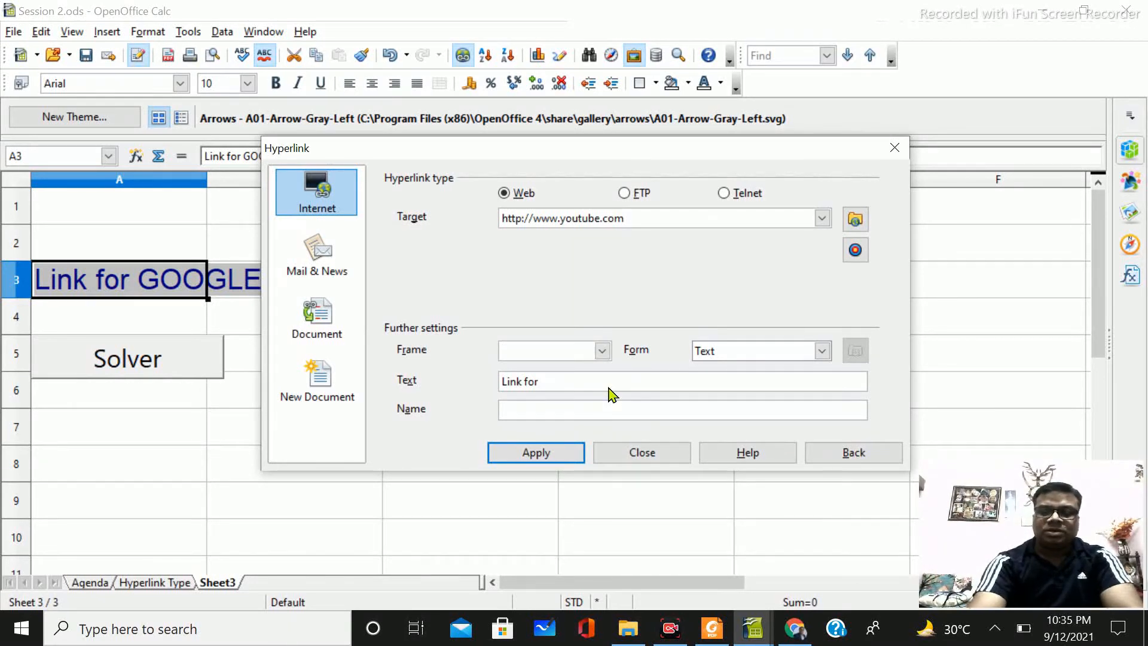
pyautogui.write('YOUTUBE')
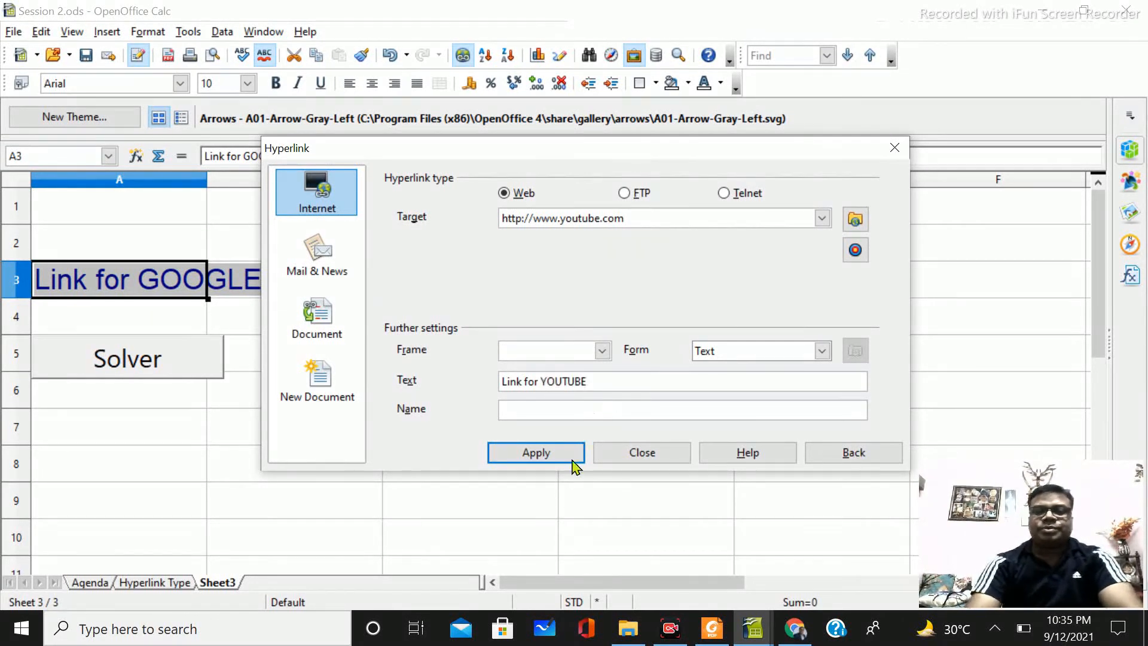
pyautogui.click(546, 458)
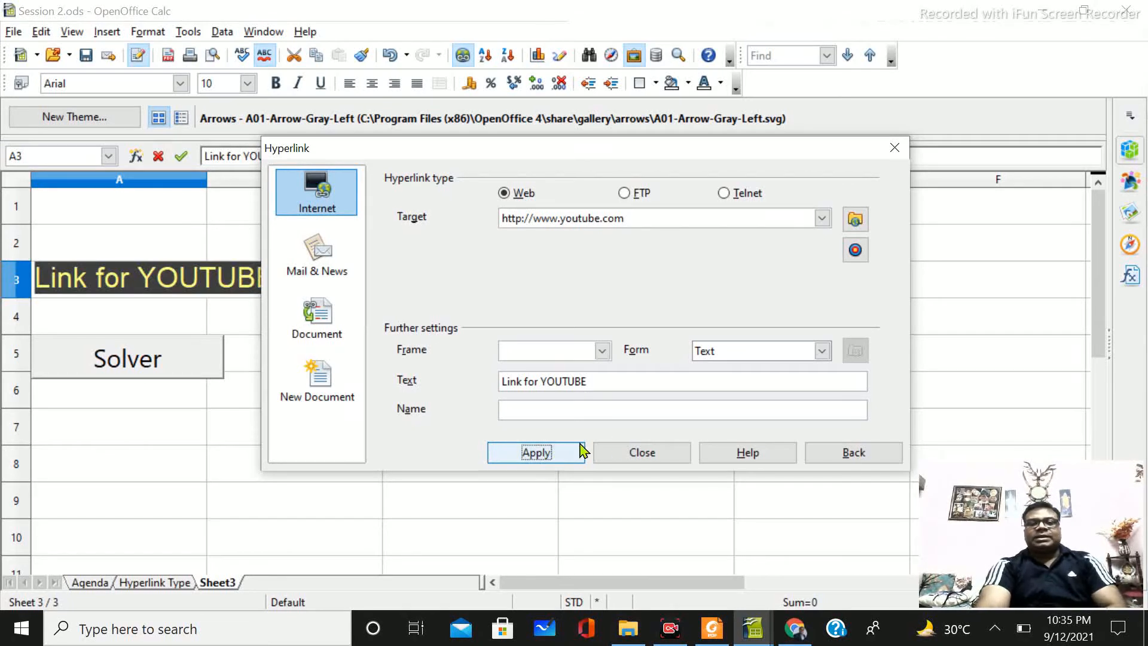
pyautogui.click(681, 460)
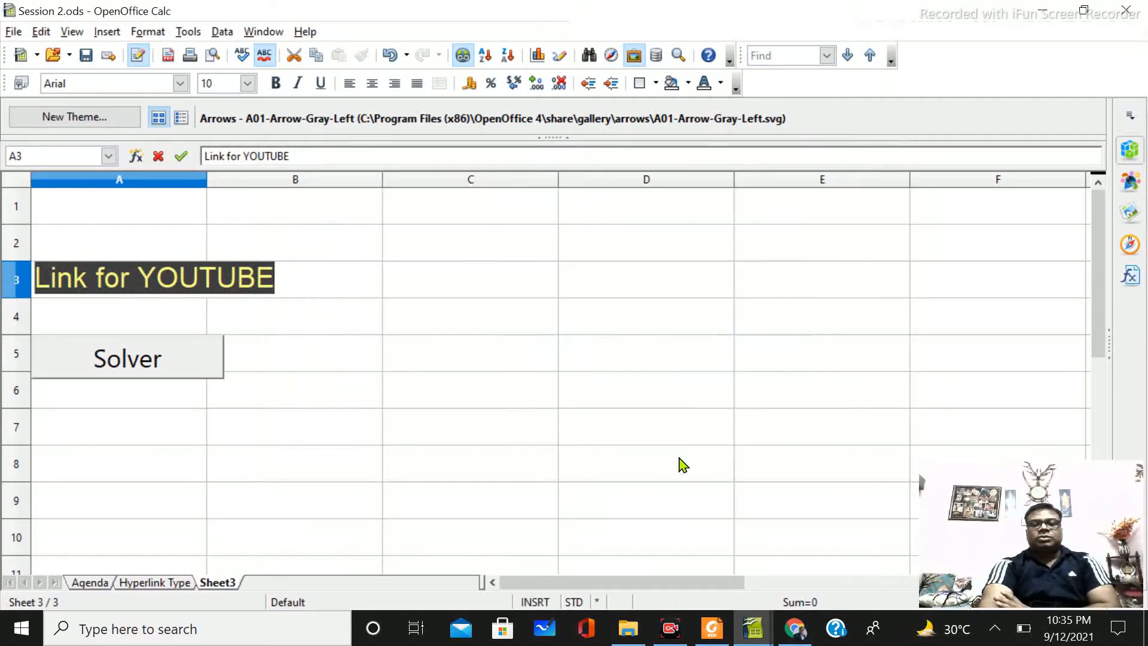
pyautogui.click(377, 333)
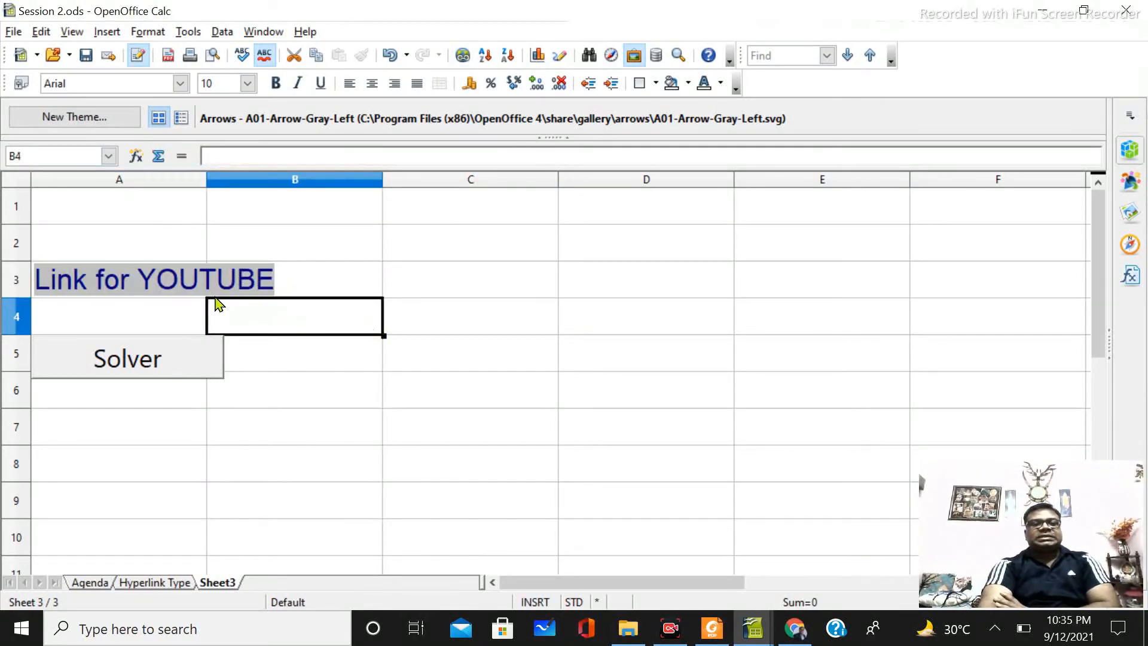
# - Follow the "Link for YOUTUBE" hyperlink to test it, then return to the Session 2.ods window
pyautogui.click(290, 369)
pyautogui.click(138, 289)
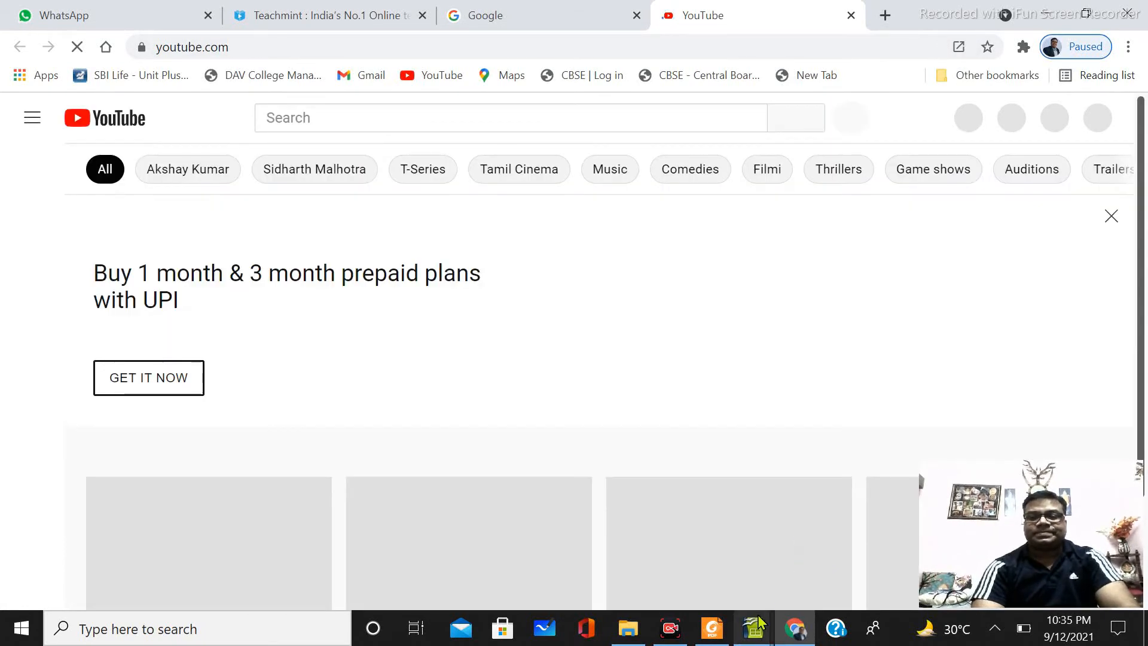
pyautogui.moveTo(753, 630)
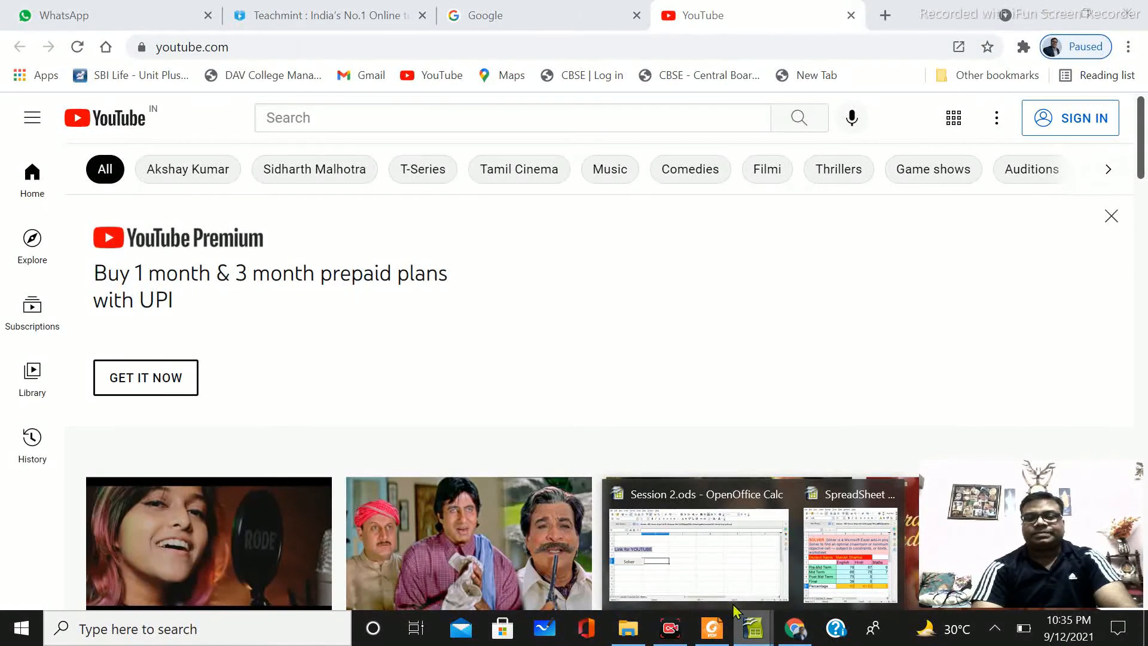
pyautogui.click(721, 579)
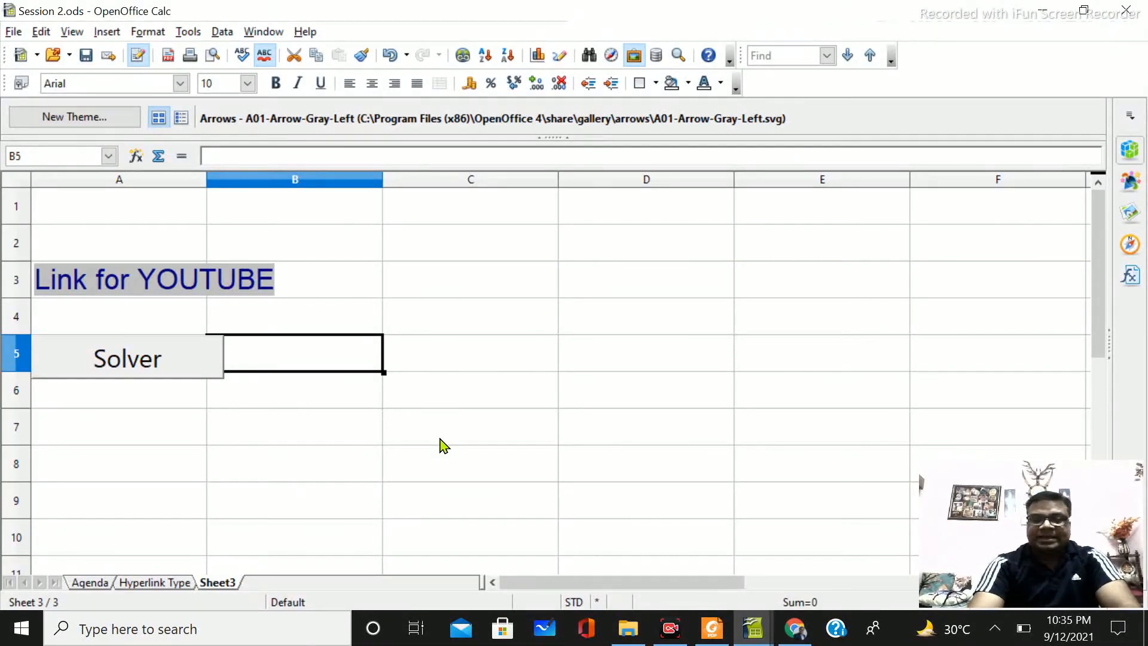
# - Remove the YouTube hyperlink by deleting all contents of cell A3
pyautogui.press('Up')
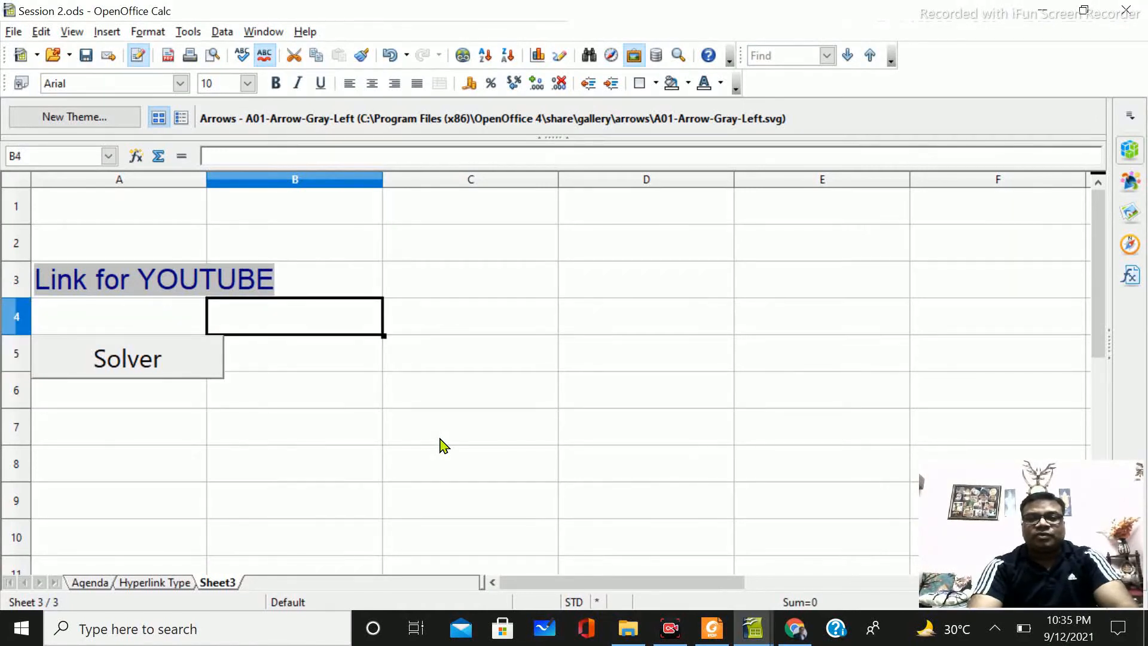
pyautogui.press('Left')
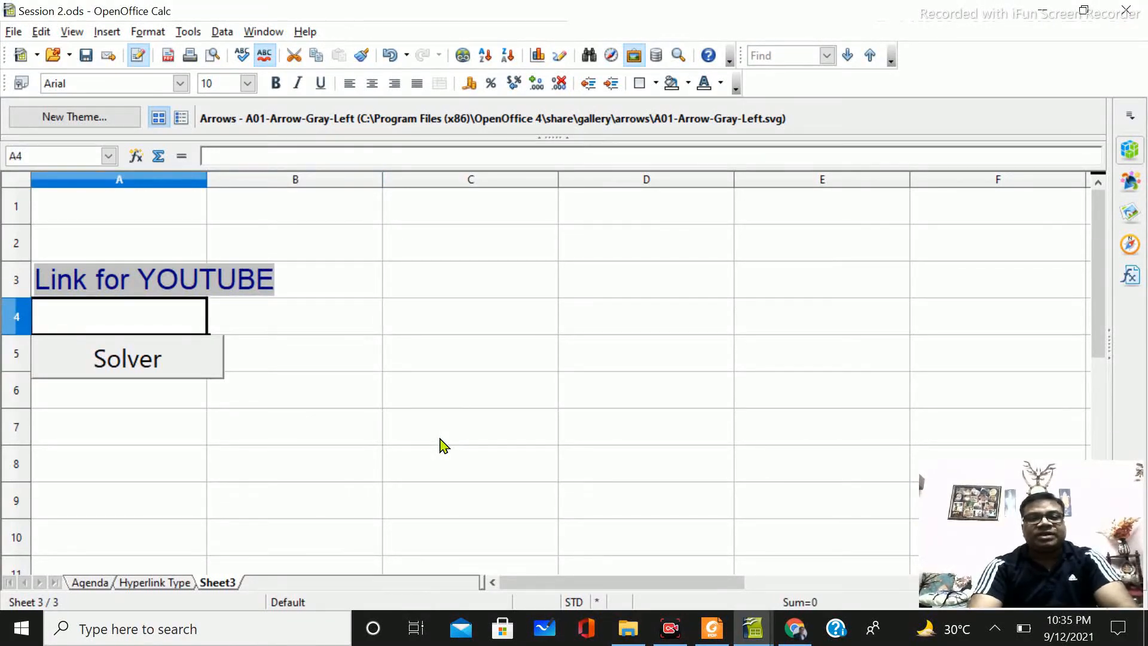
pyautogui.press('Up')
pyautogui.press('Delete')
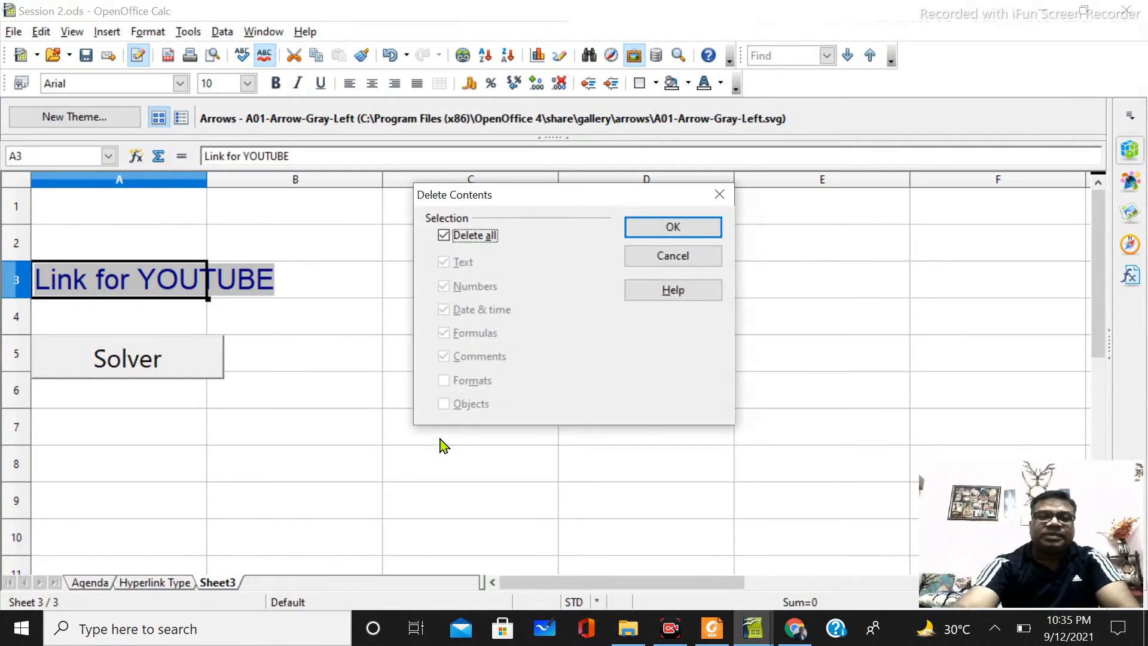
pyautogui.click(691, 231)
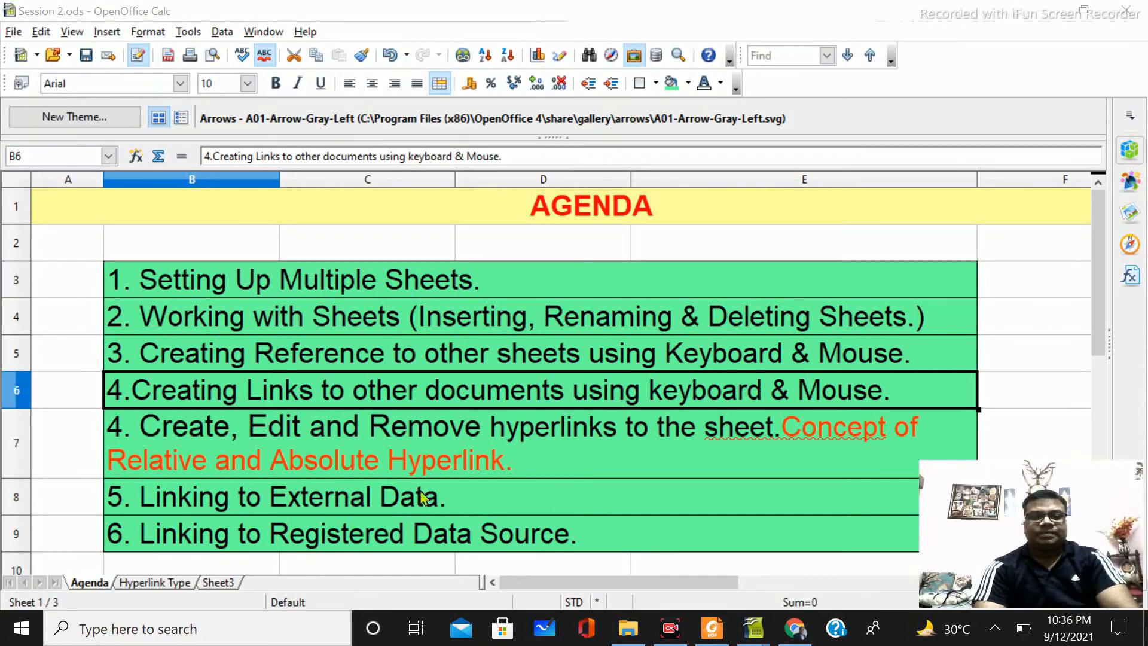
# - Insert one new sheet named Sheet4 before Sheet3
pyautogui.click(223, 581)
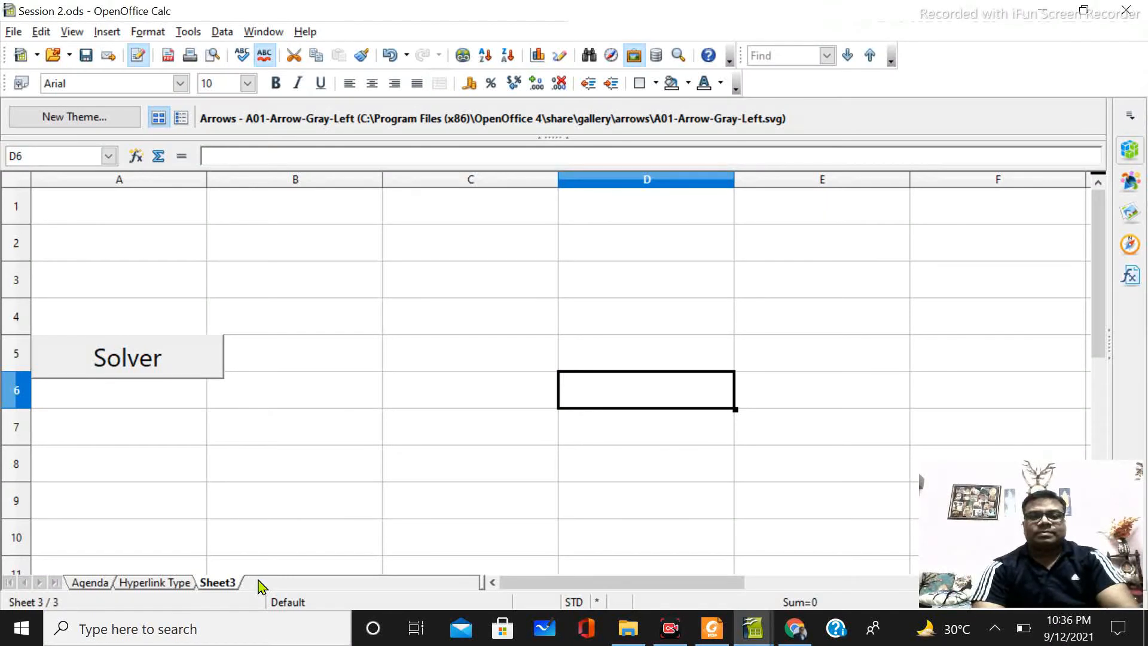
pyautogui.rightClick(259, 581)
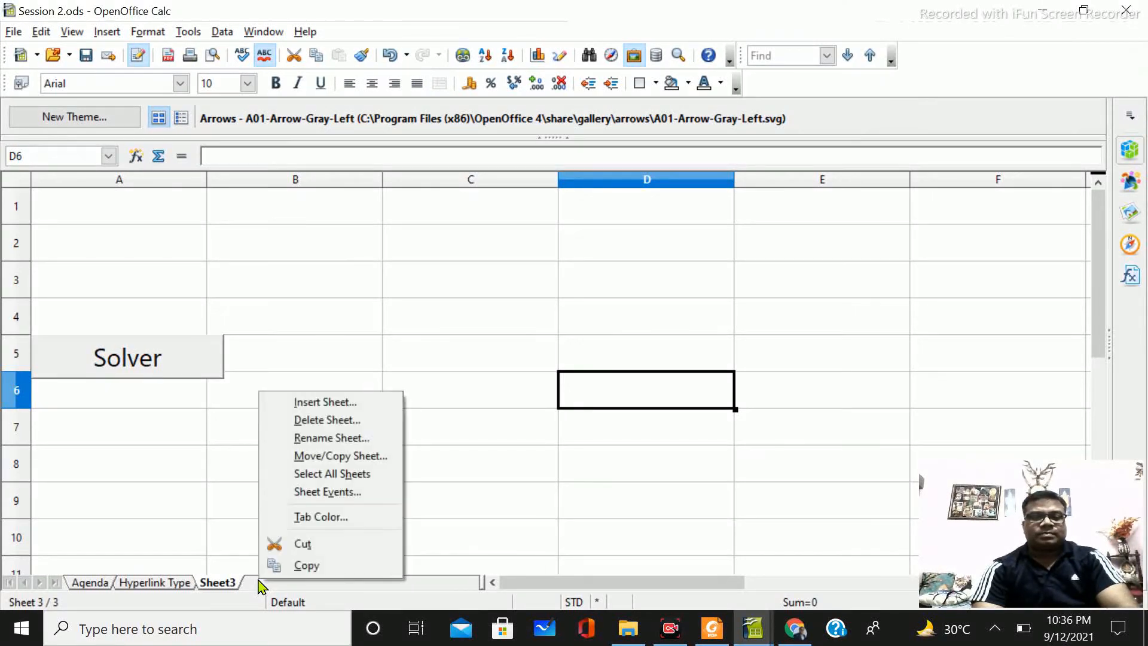
pyautogui.click(332, 401)
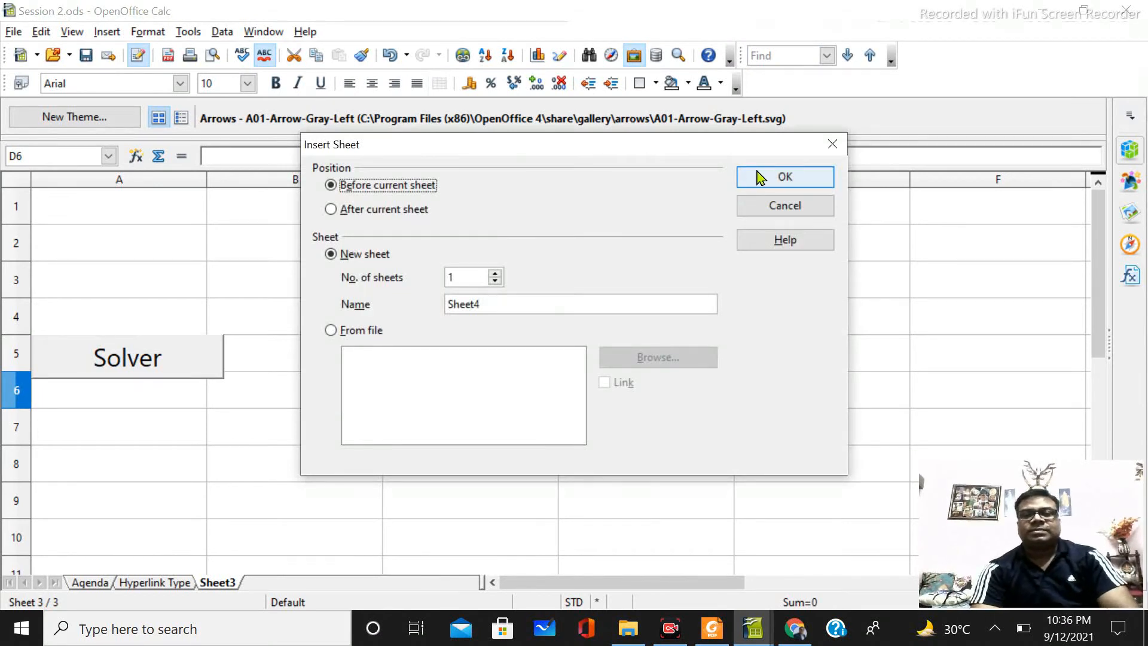
pyautogui.click(760, 178)
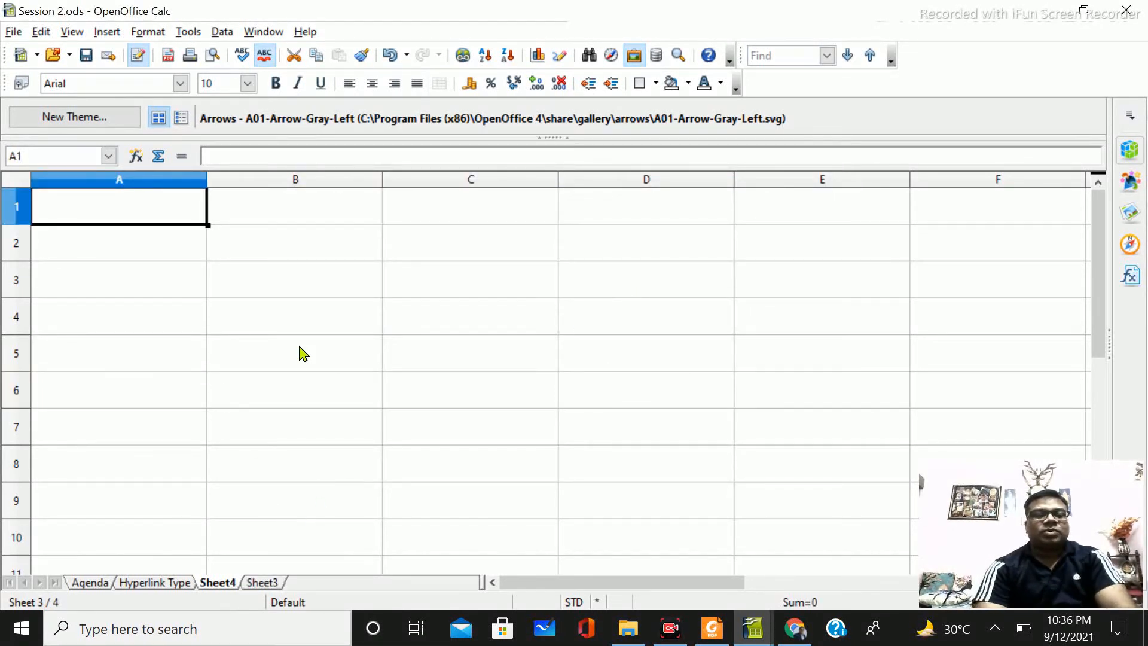
# - Start a link to external data at cell A1 of Sheet4, choosing SpreadSheet Example.ods from the Std 10 folder as the source
pyautogui.click(107, 33)
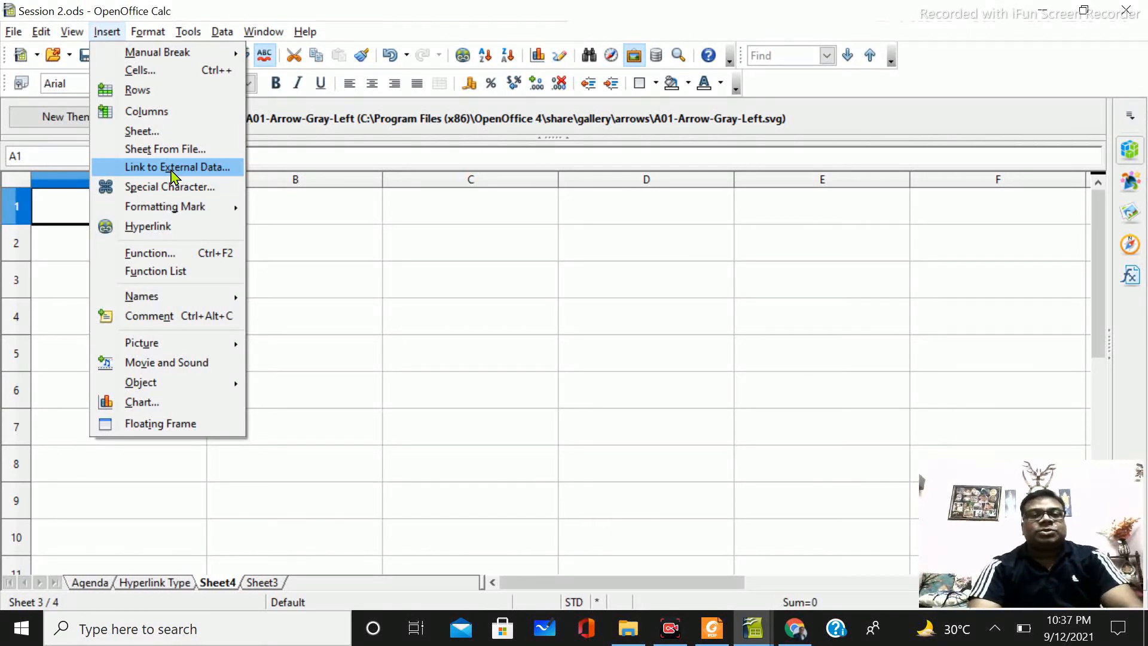
pyautogui.click(173, 169)
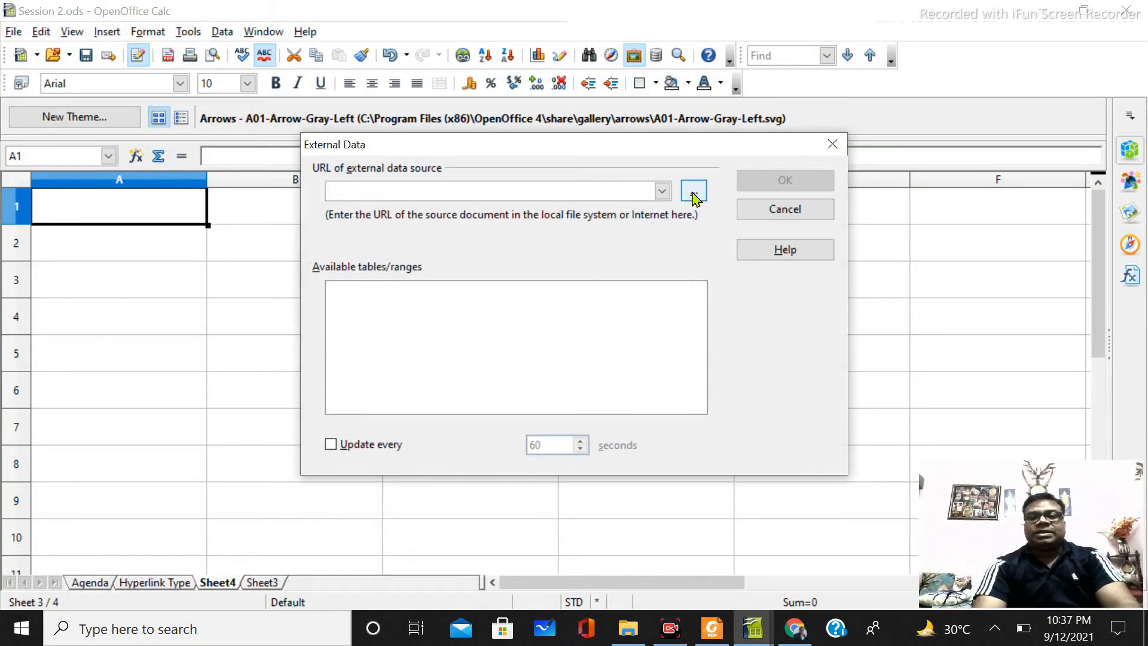
pyautogui.click(694, 194)
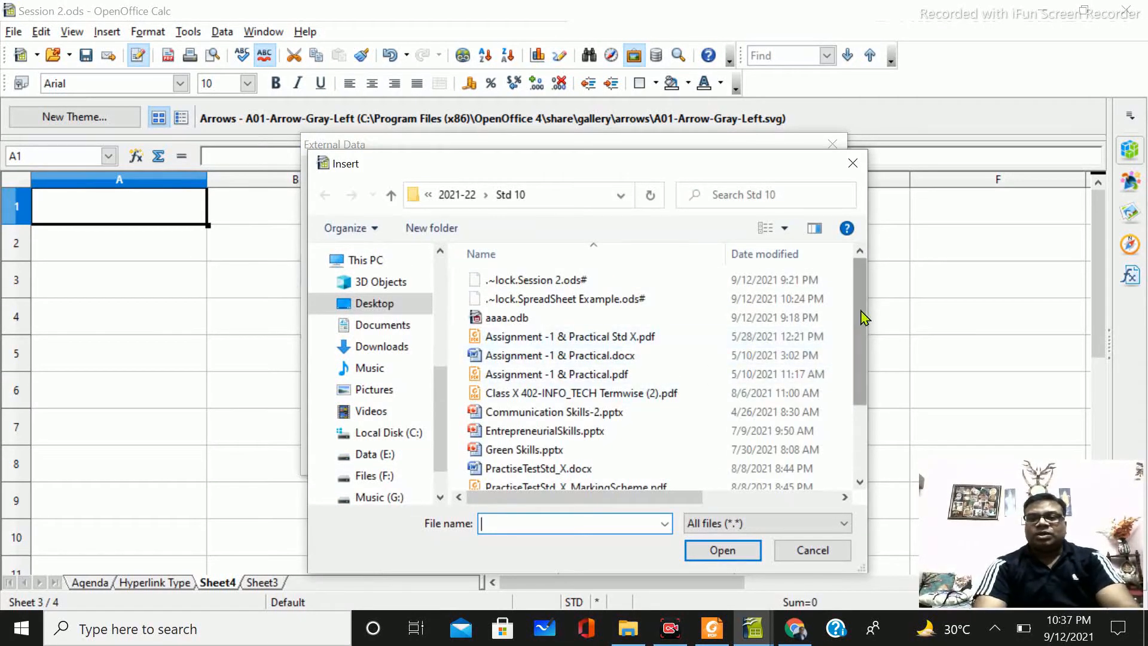
pyautogui.scroll(-2, 864, 316)
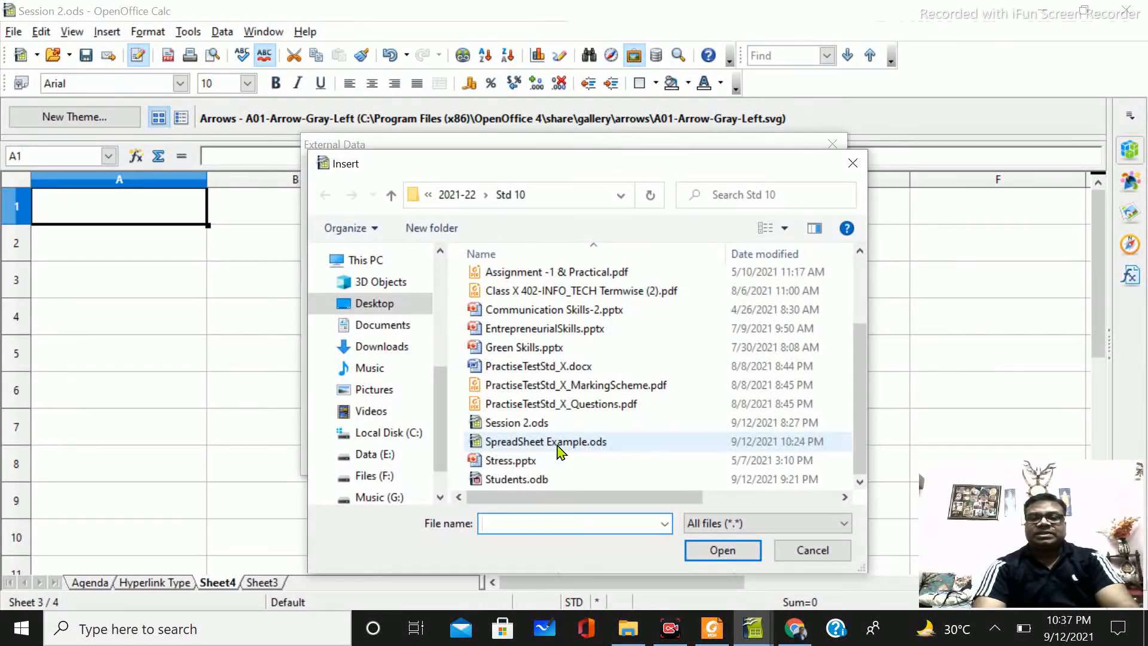
pyautogui.click(606, 443)
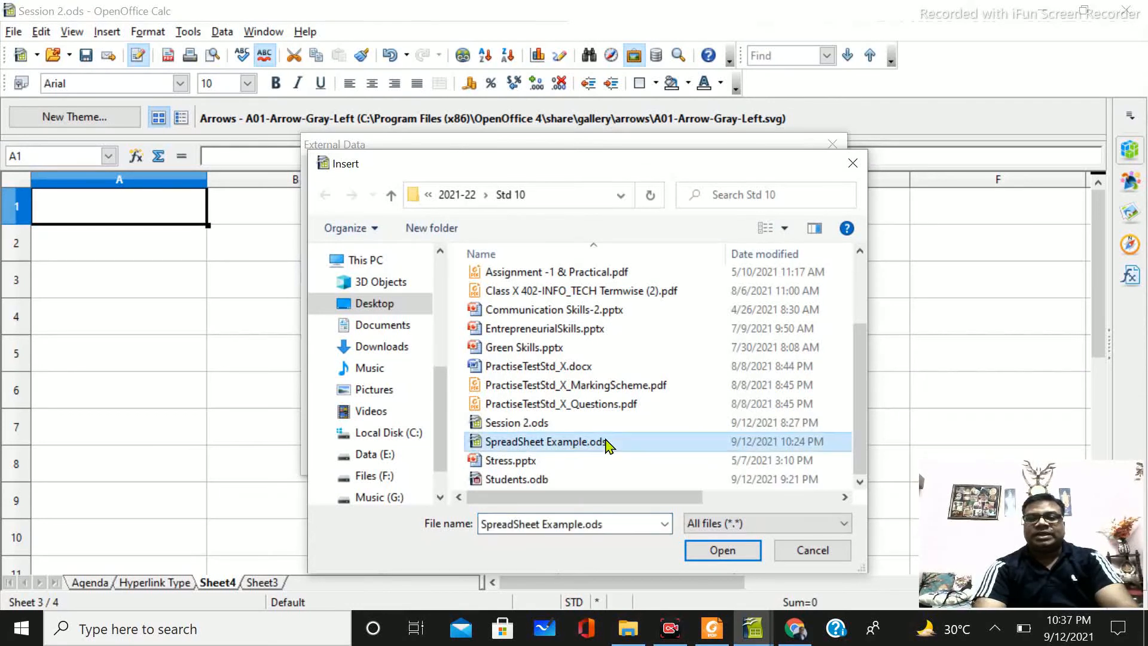
pyautogui.click(607, 443)
pyautogui.click(707, 553)
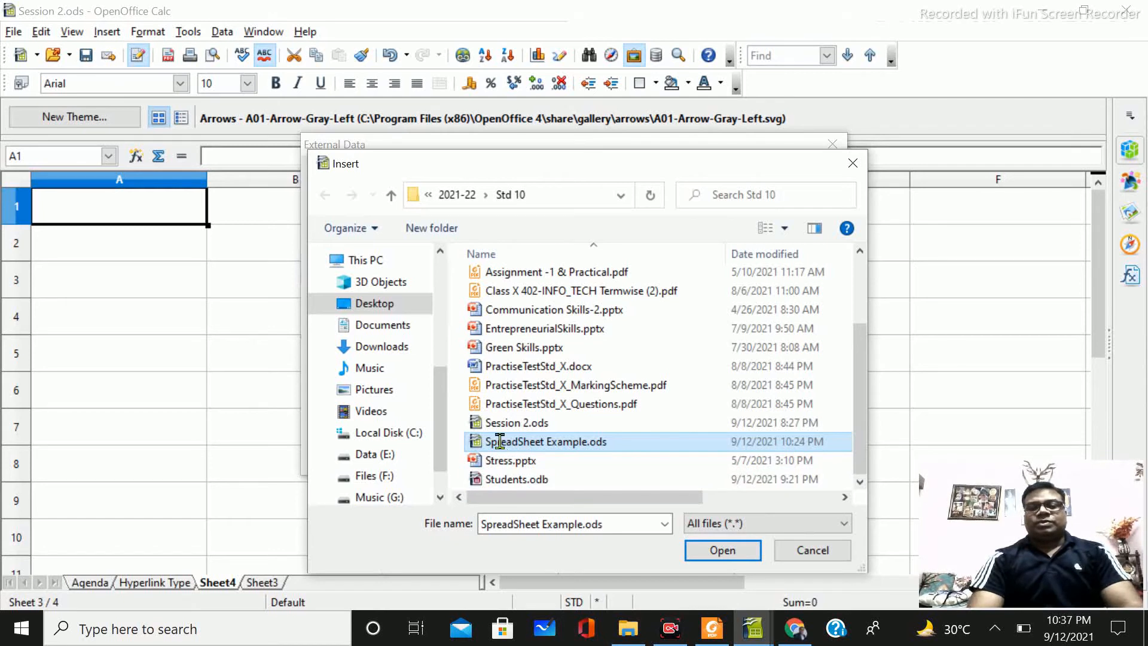
pyautogui.click(671, 467)
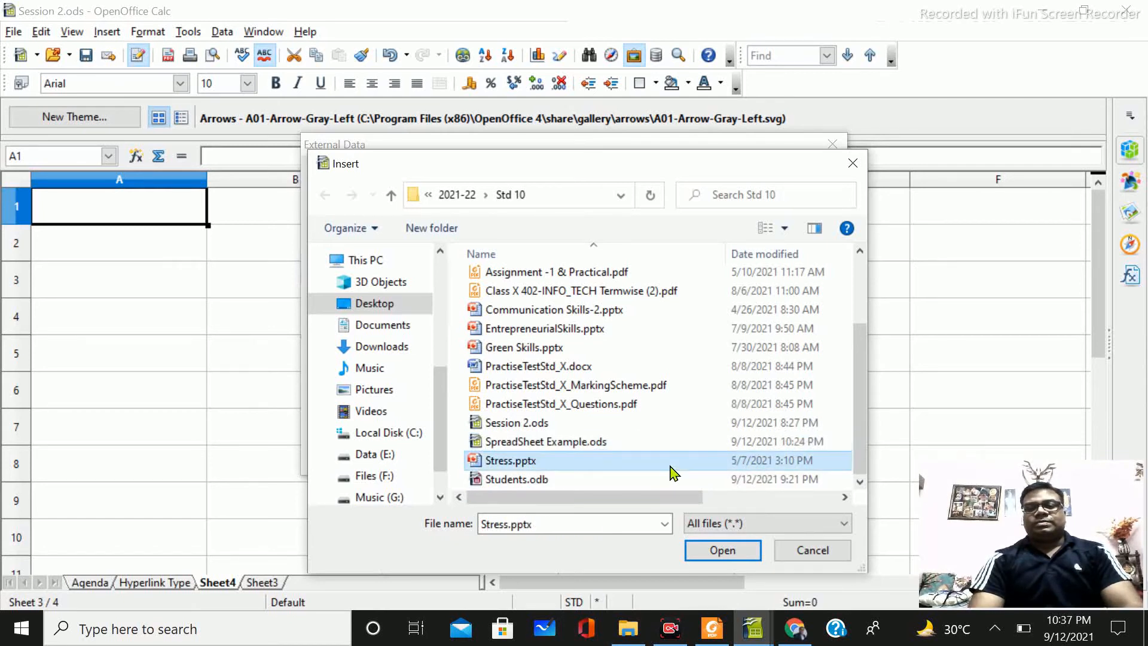
pyautogui.click(604, 442)
pyautogui.click(715, 556)
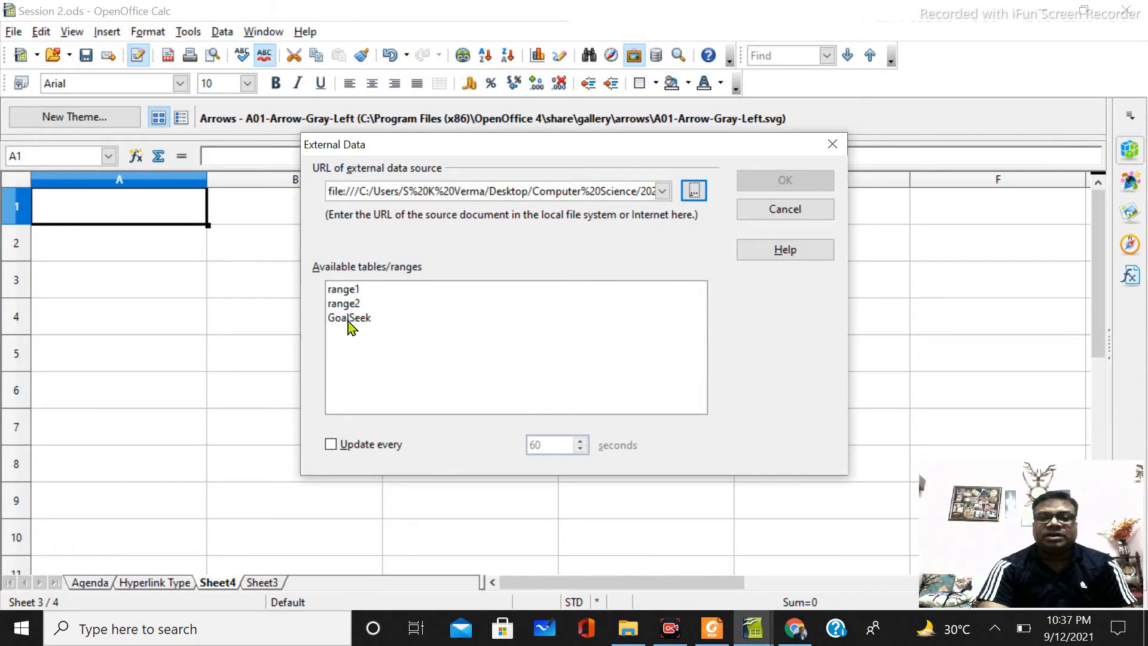
# - Link the source's range1 table into the sheet with automatic updating every 5 seconds
pyautogui.click(345, 291)
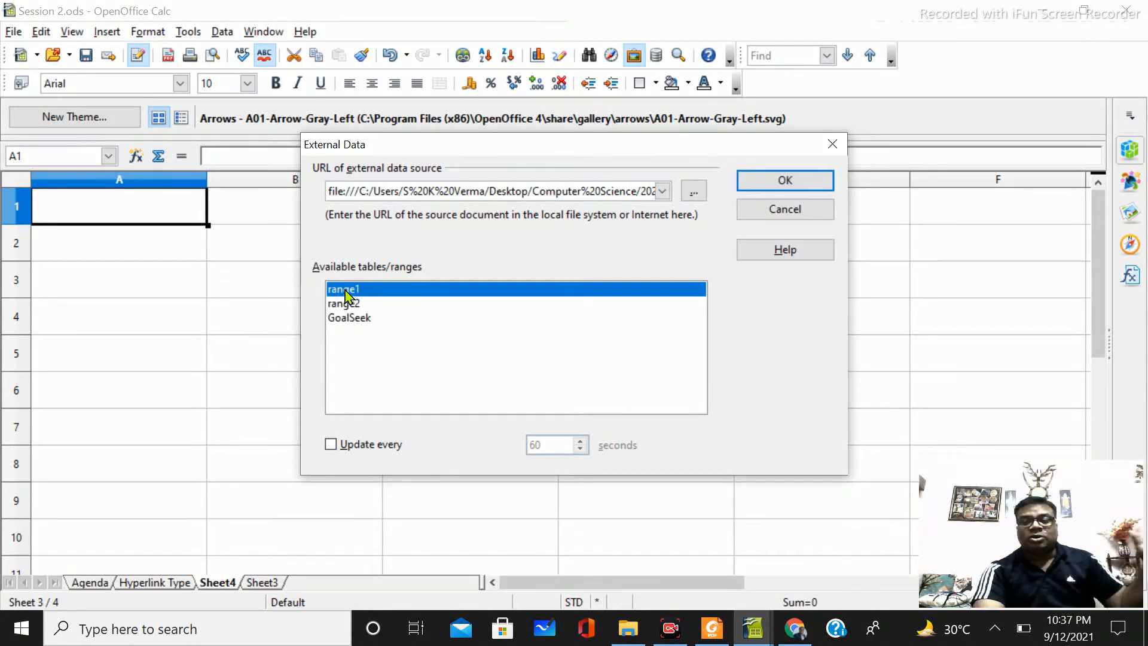
pyautogui.click(358, 320)
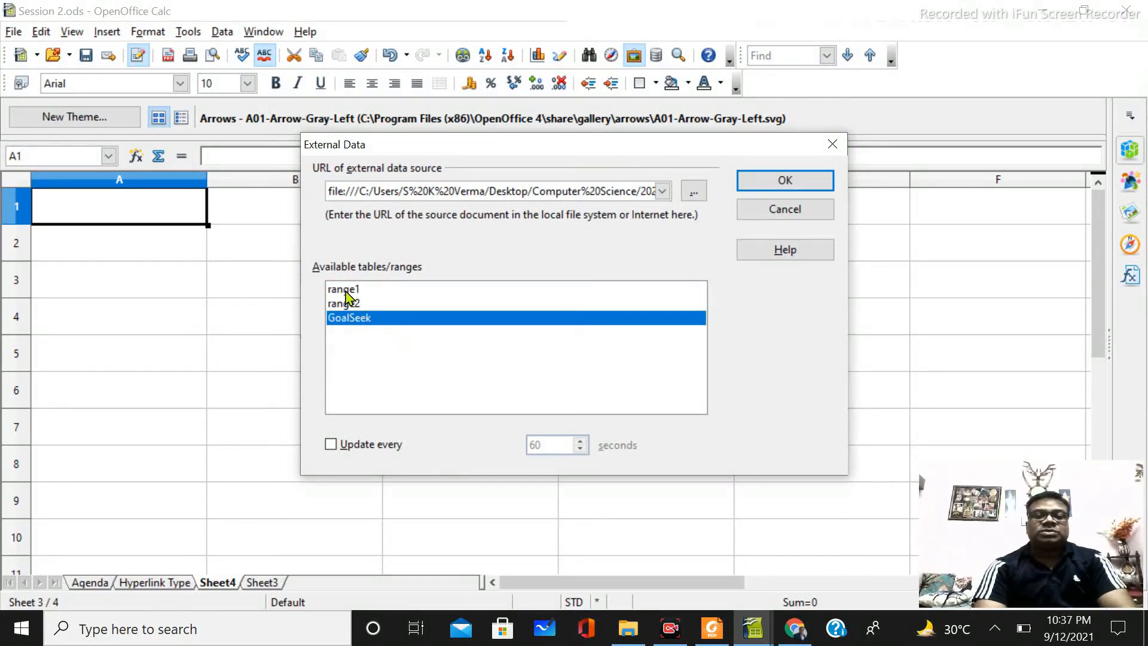
pyautogui.click(349, 291)
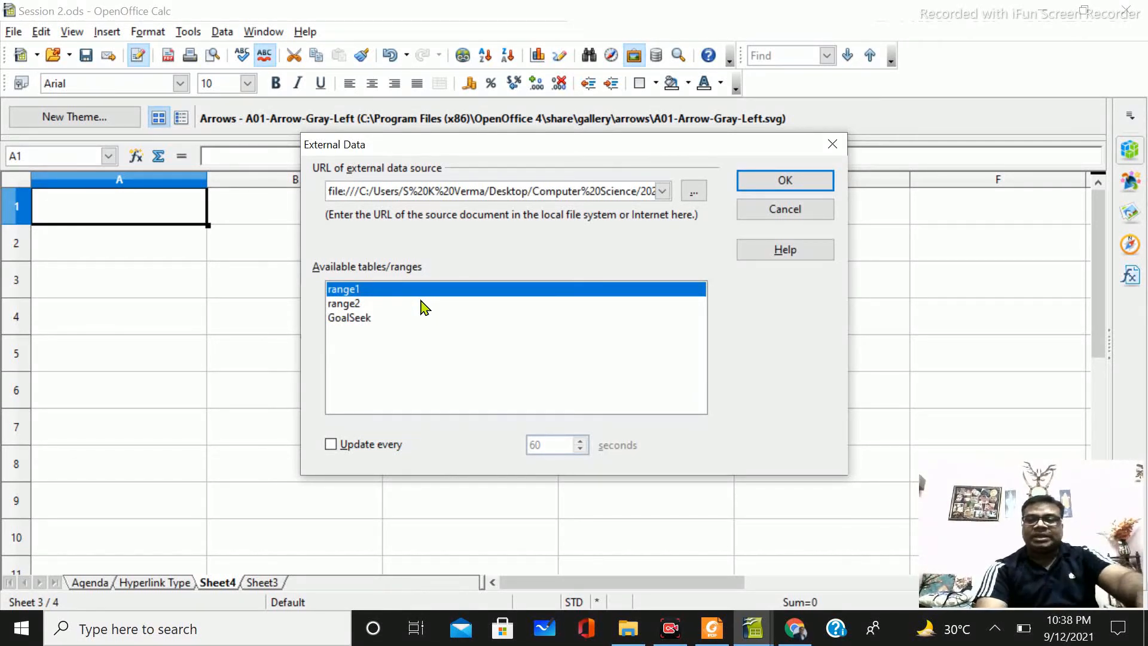
pyautogui.click(331, 445)
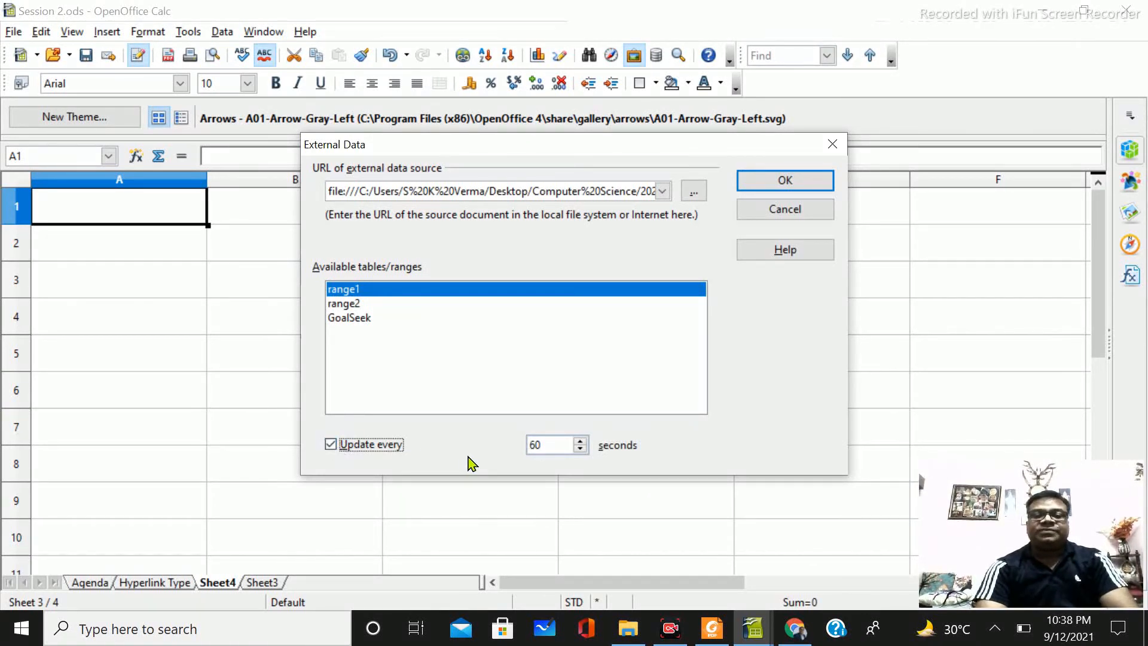
pyautogui.click(550, 444)
pyautogui.doubleClick(551, 443)
pyautogui.write('5')
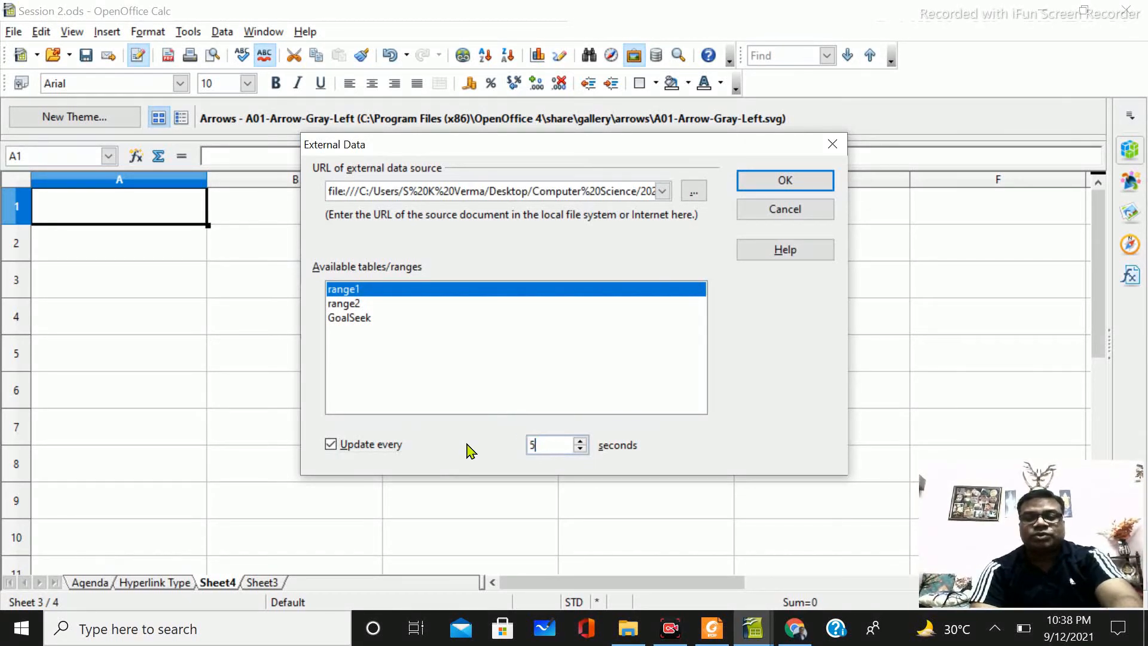
pyautogui.click(768, 192)
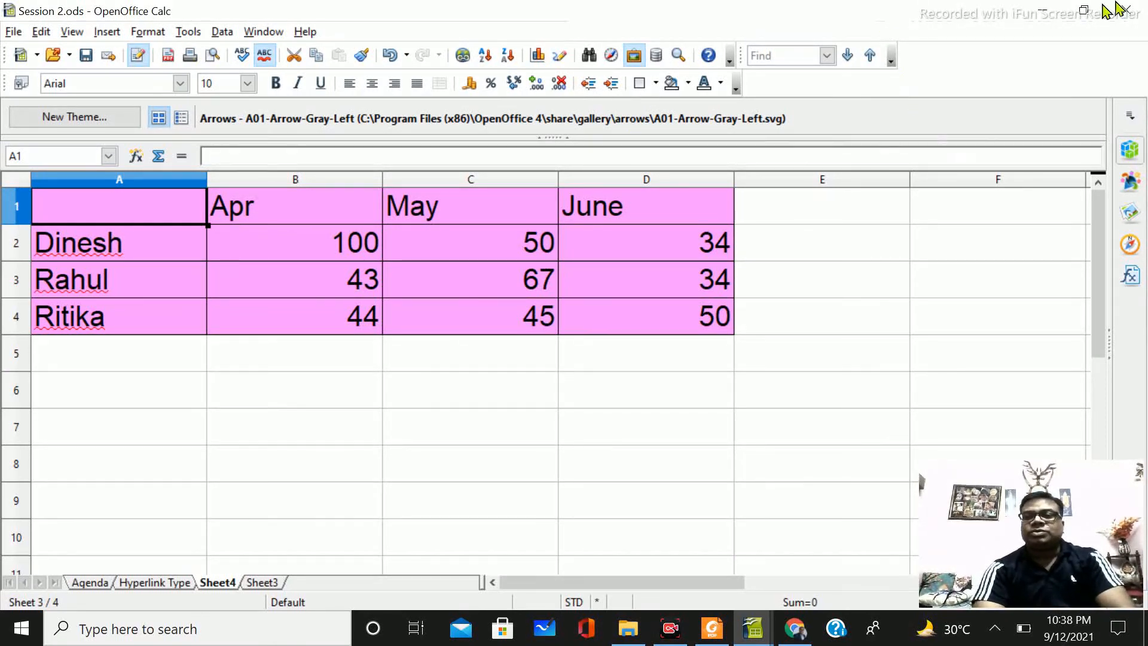
# - Arrange the Session 2.ods and SpreadSheet Example.ods windows side by side on the screen
pyautogui.click(1084, 10)
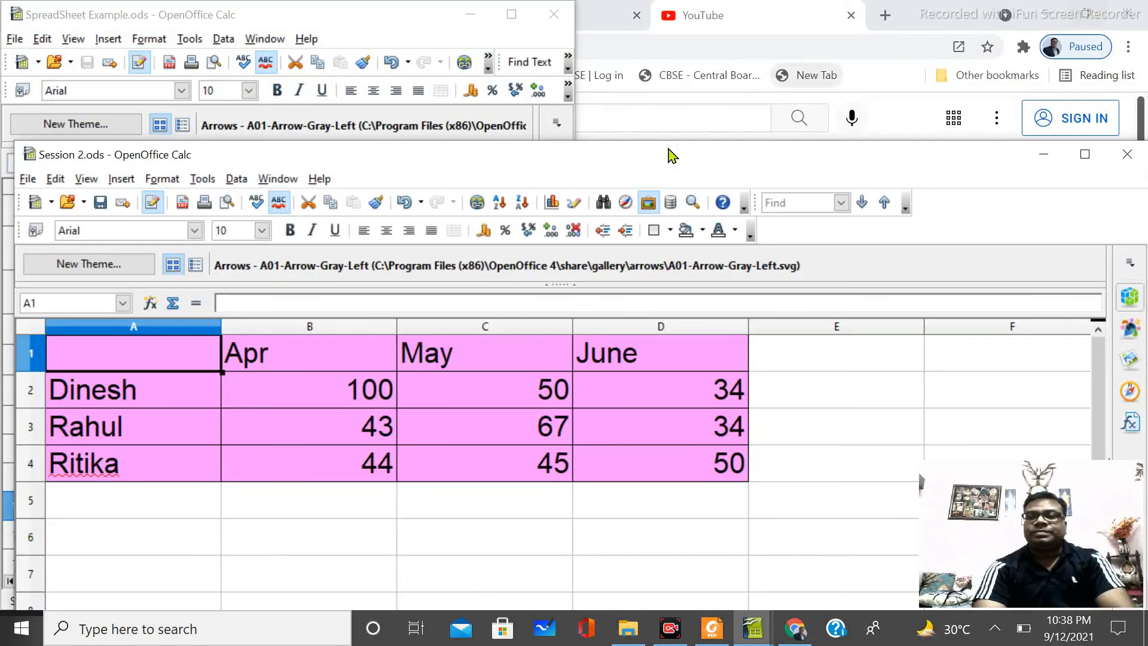
pyautogui.moveTo(540, 156); pyautogui.dragTo(1147, 89)
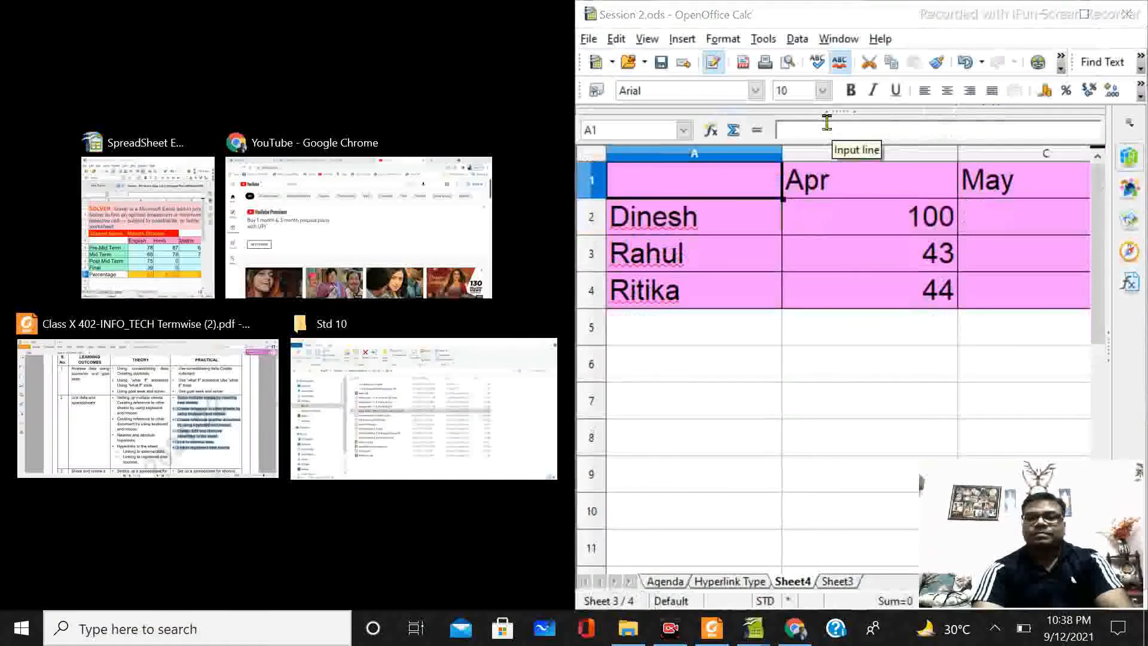
pyautogui.click(190, 266)
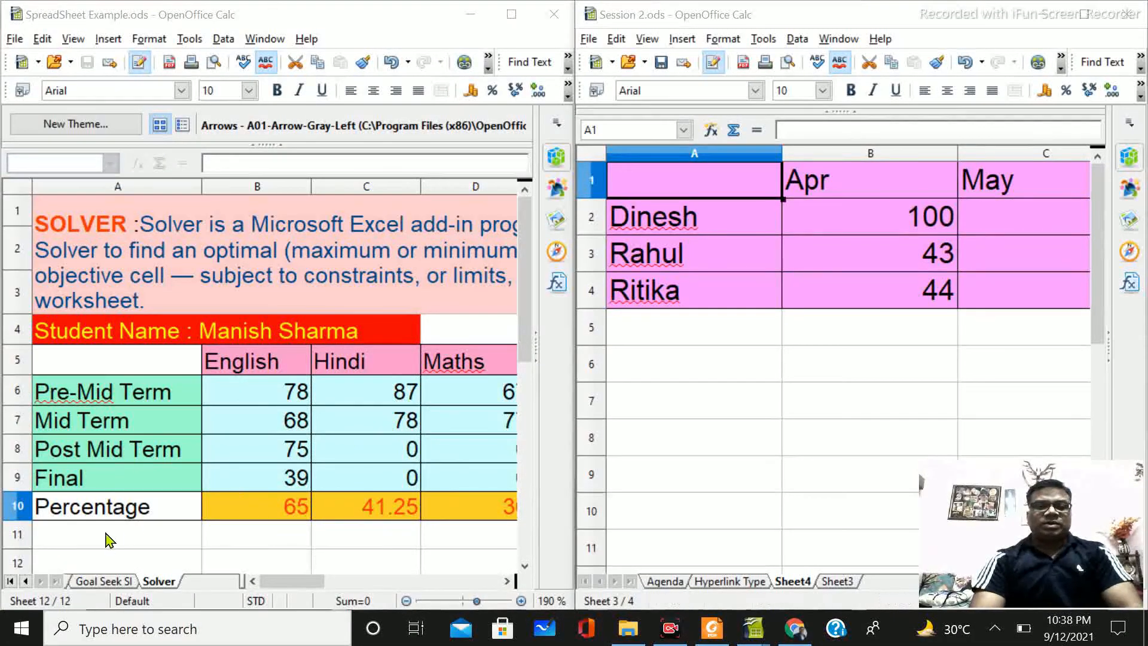
# - Show the Consolidate Sales sheet, the first sheet of SpreadSheet Example.ods
pyautogui.click(161, 581)
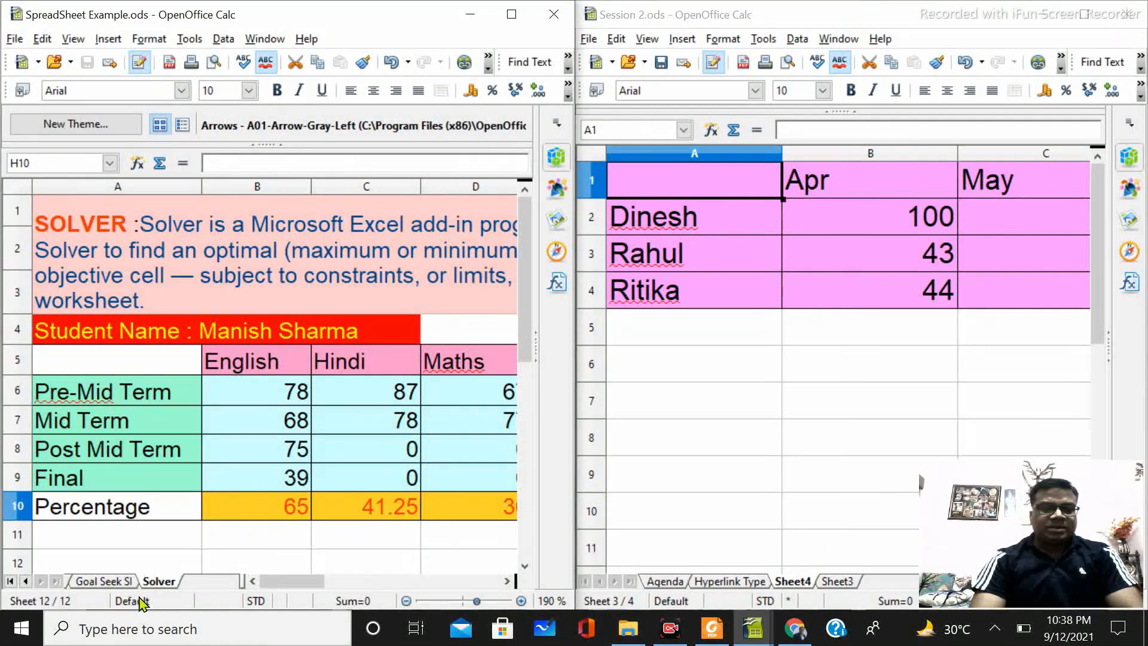
pyautogui.click(11, 581)
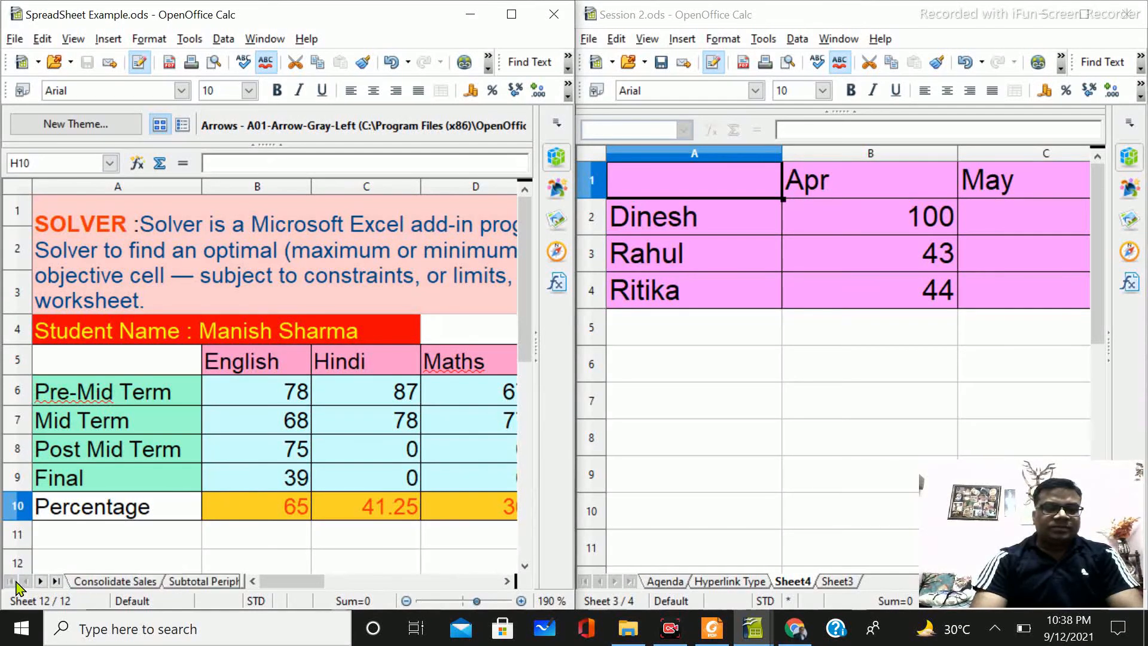
pyautogui.click(94, 581)
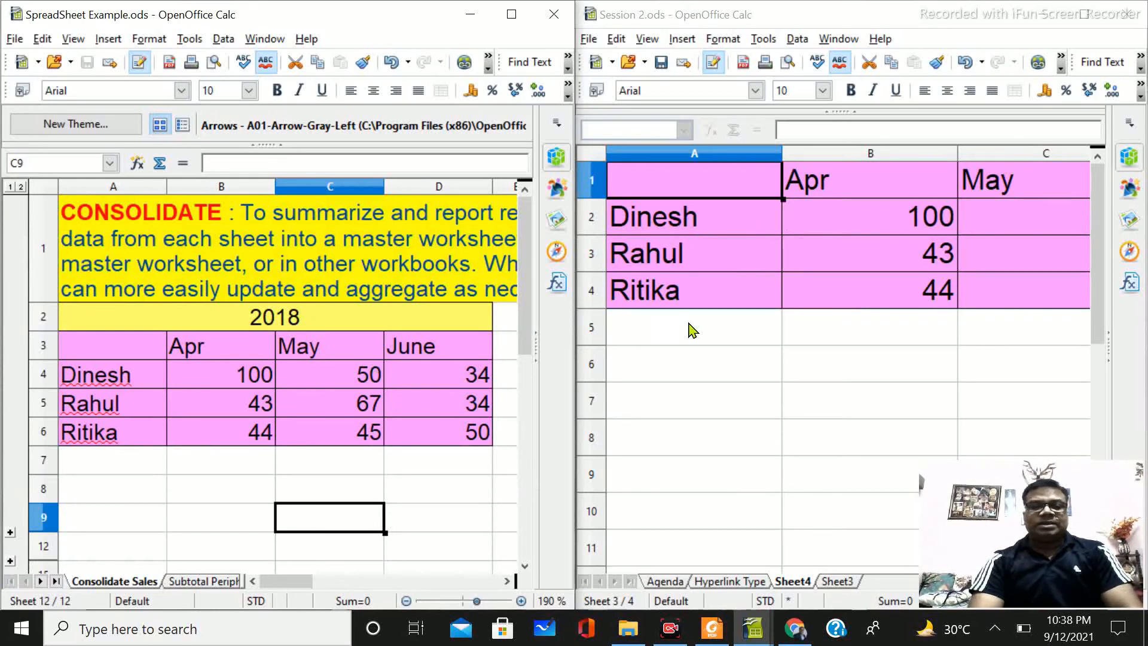
# - Set cell B4 in Consolidate Sales to 200 and save the file, checking the linked April value in Sheet4 of Session 2.ods
pyautogui.click(231, 381)
pyautogui.write('200')
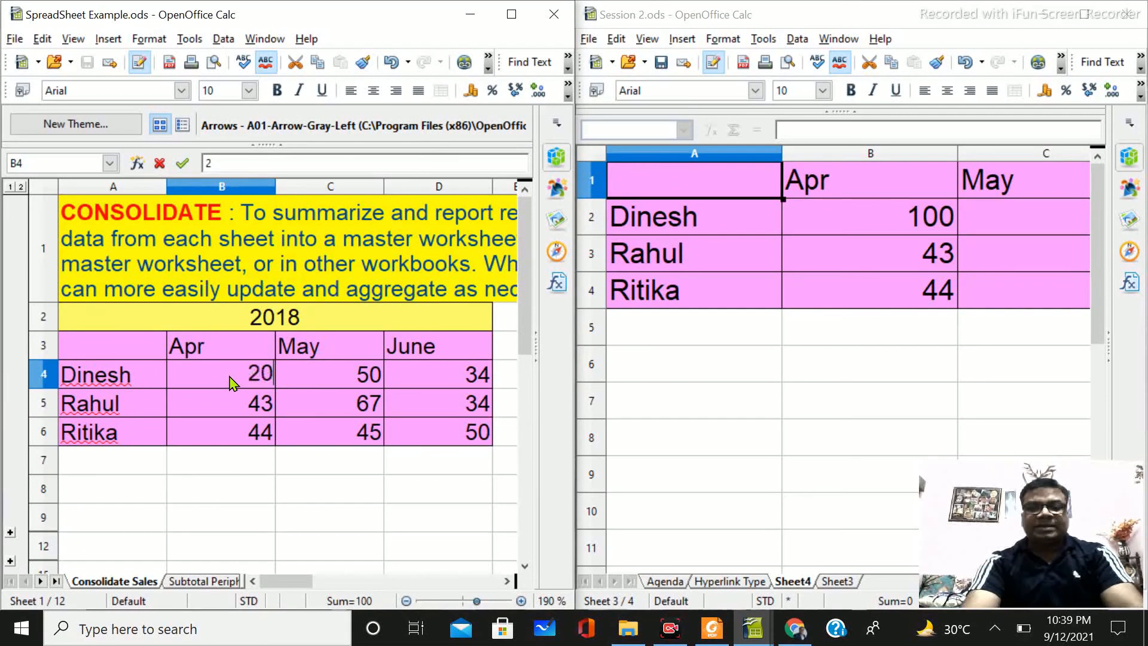
pyautogui.click(231, 473)
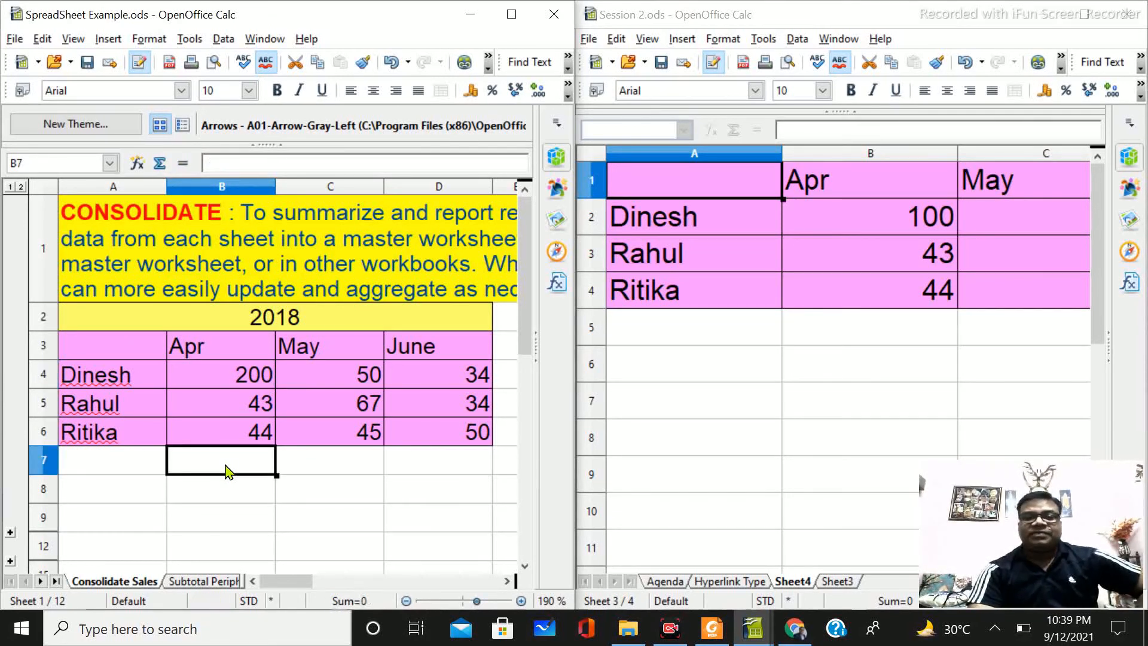
pyautogui.click(15, 39)
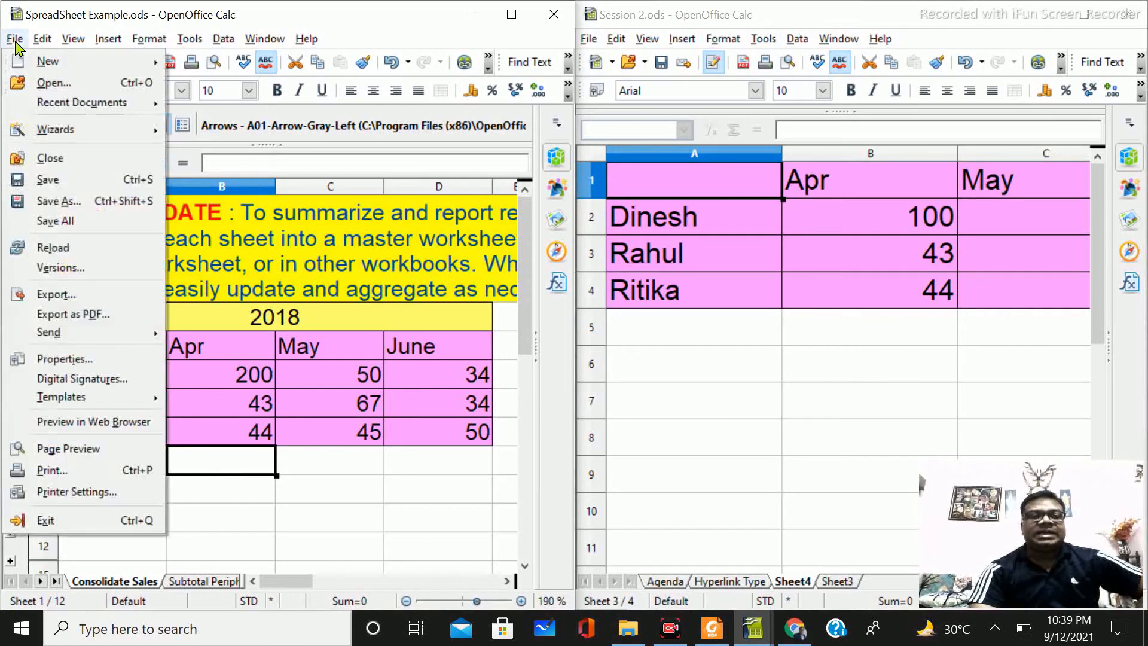
pyautogui.click(54, 181)
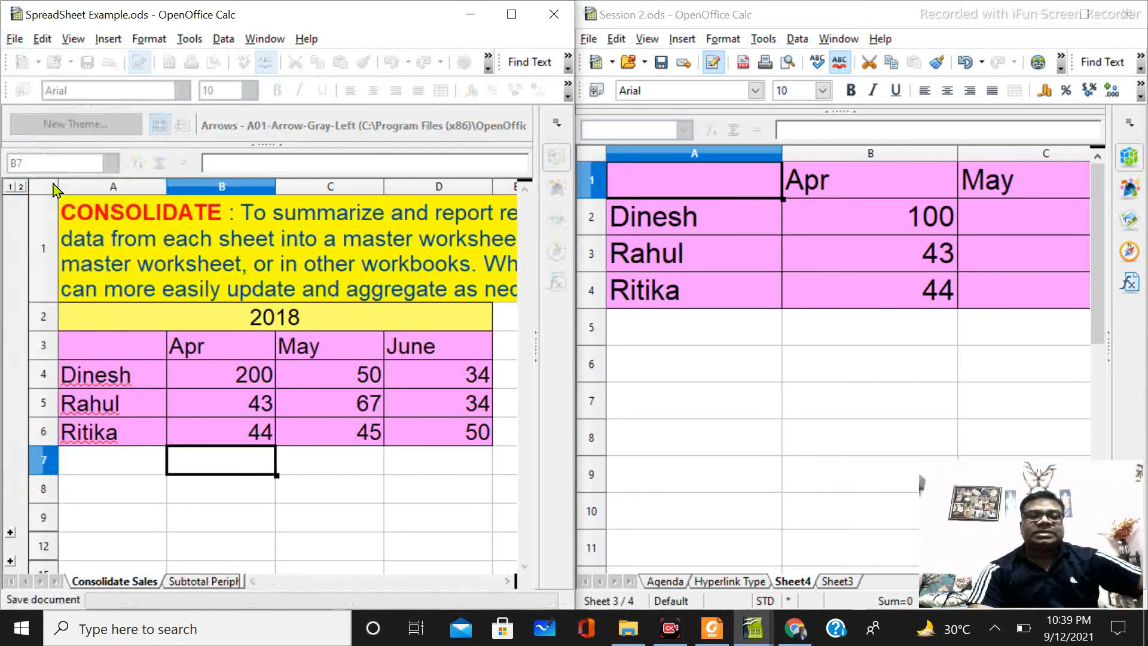
pyautogui.click(674, 347)
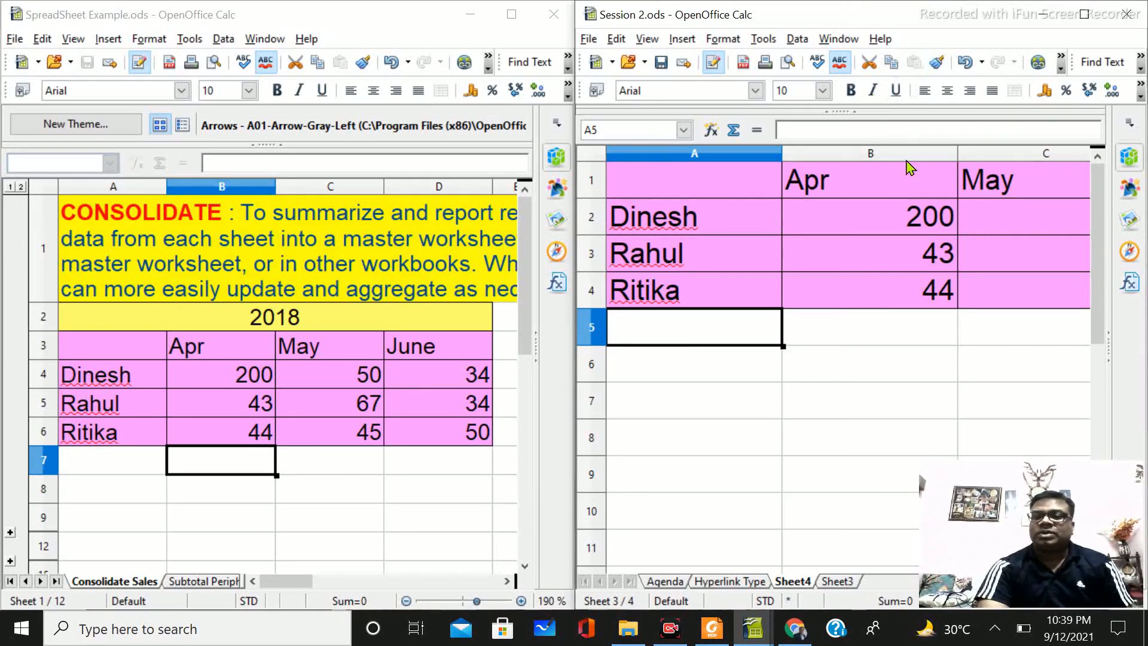
pyautogui.click(888, 216)
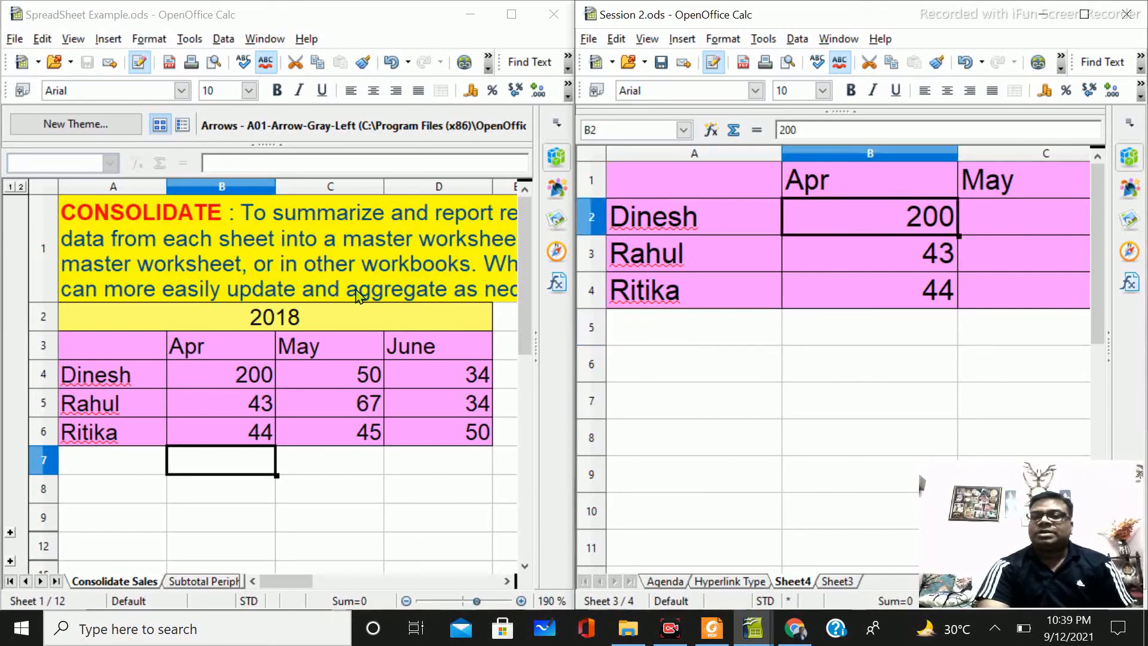
# - Replace the name in cell A4 of the Consolidate Sales sheet with another first name
pyautogui.click(126, 381)
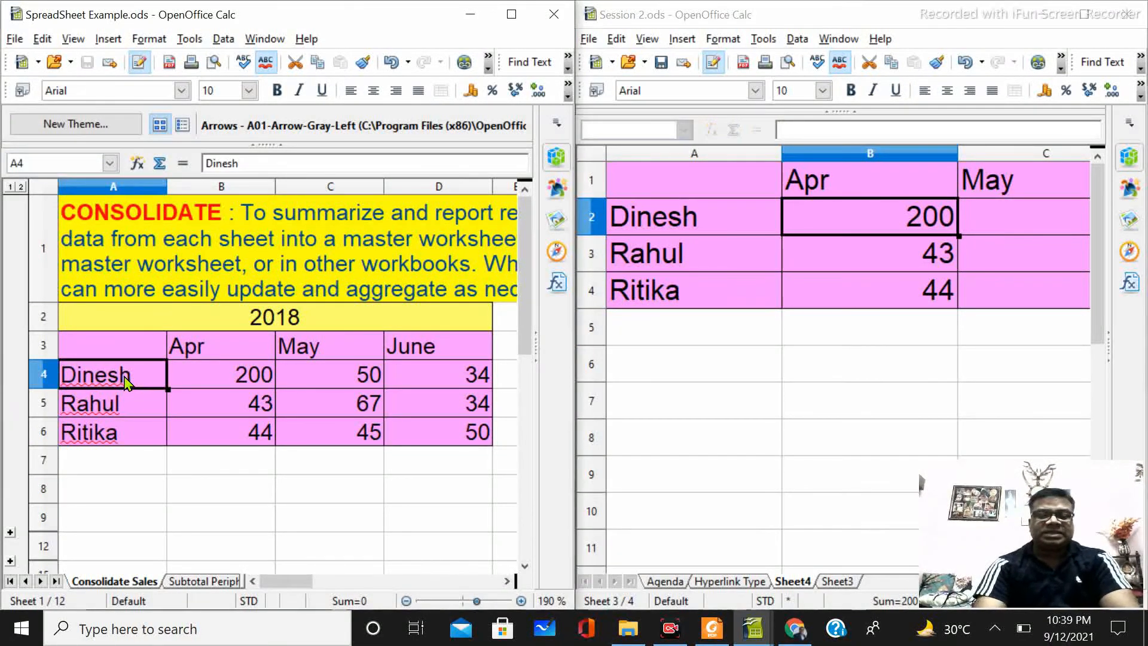
pyautogui.write('Shiva')
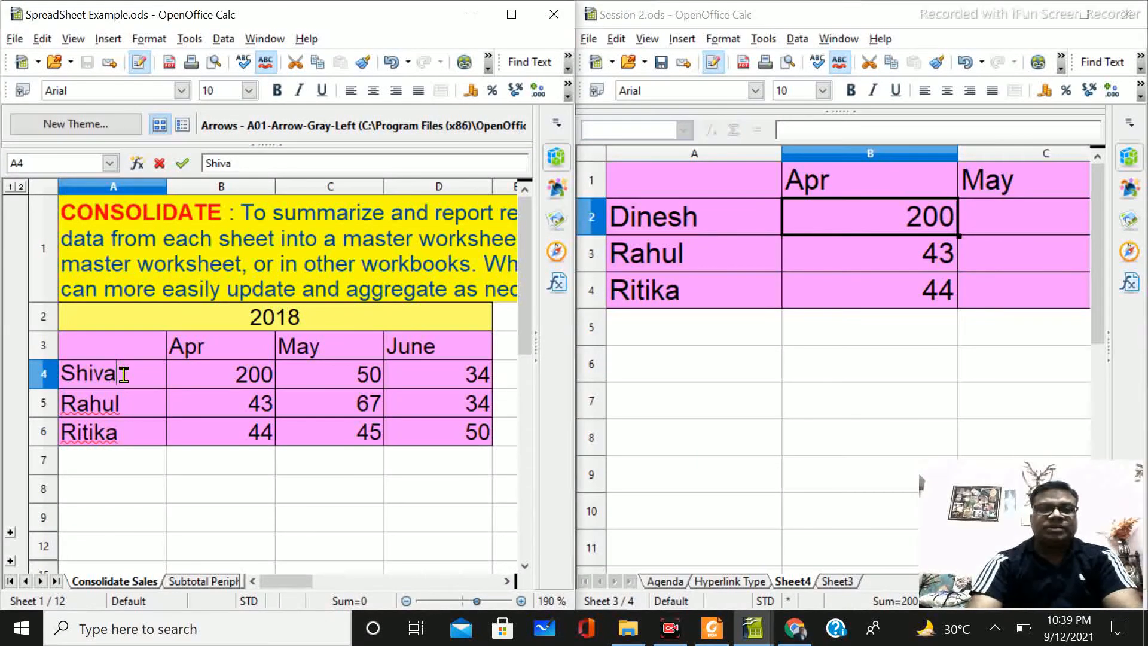
pyautogui.write('m')
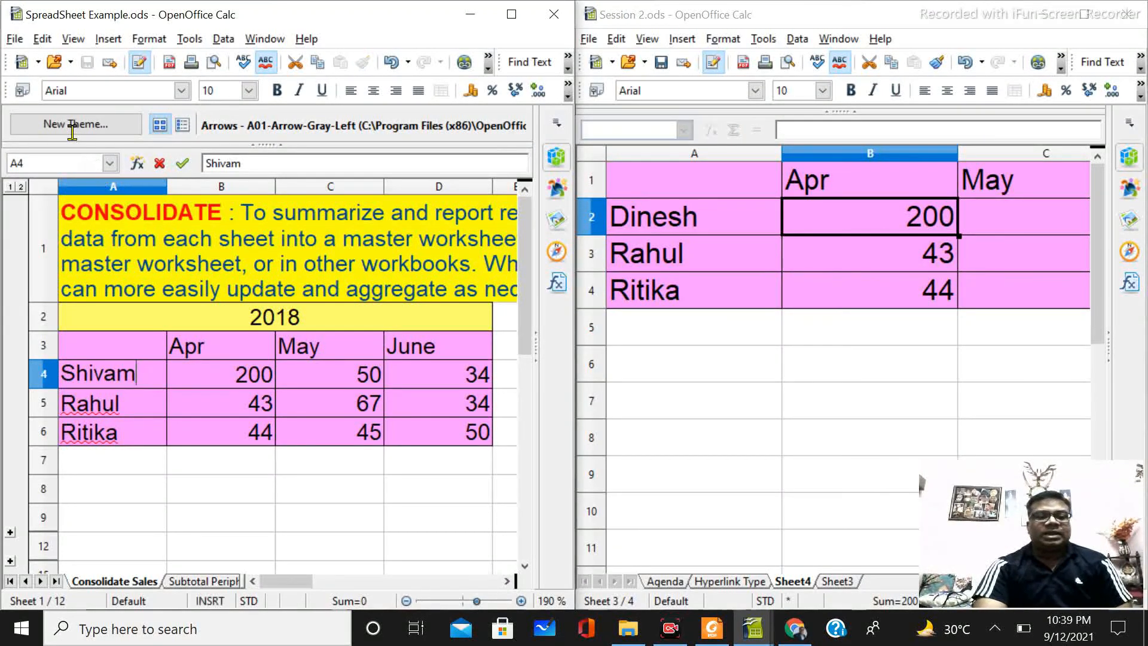
pyautogui.click(13, 39)
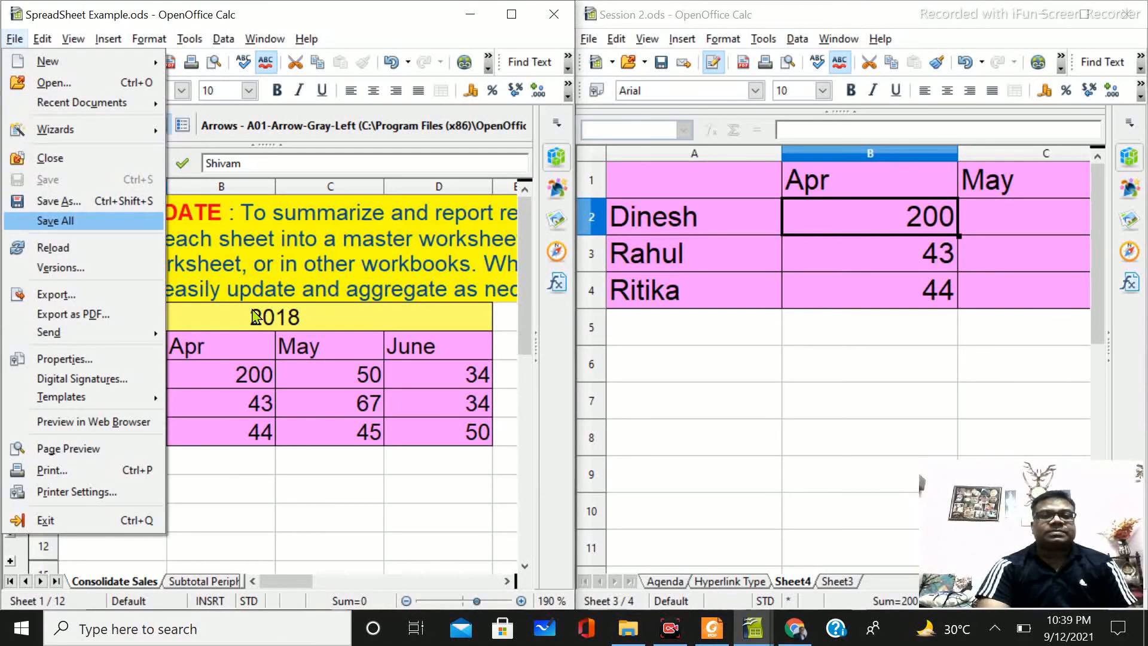
pyautogui.press('Escape')
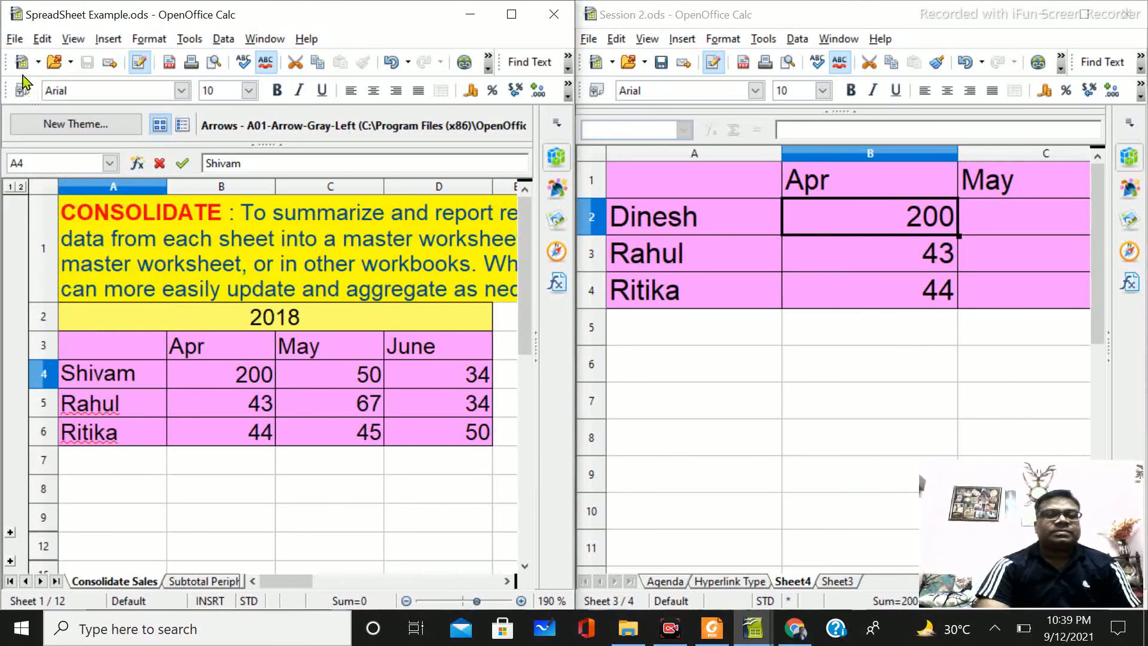
pyautogui.click(15, 39)
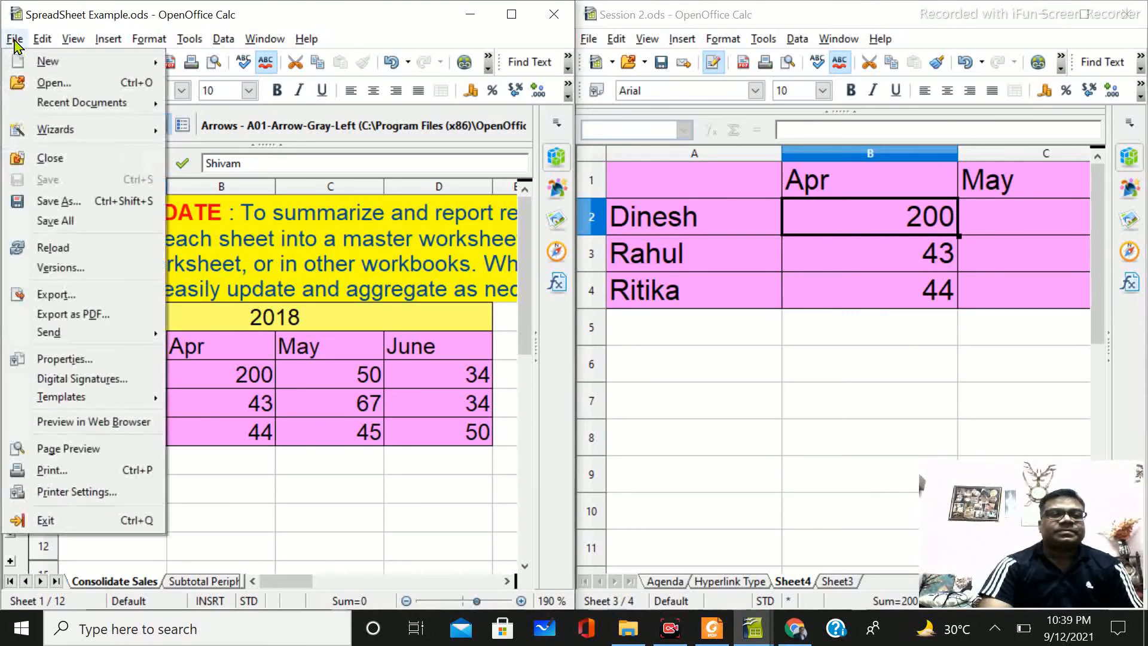
pyautogui.click(227, 412)
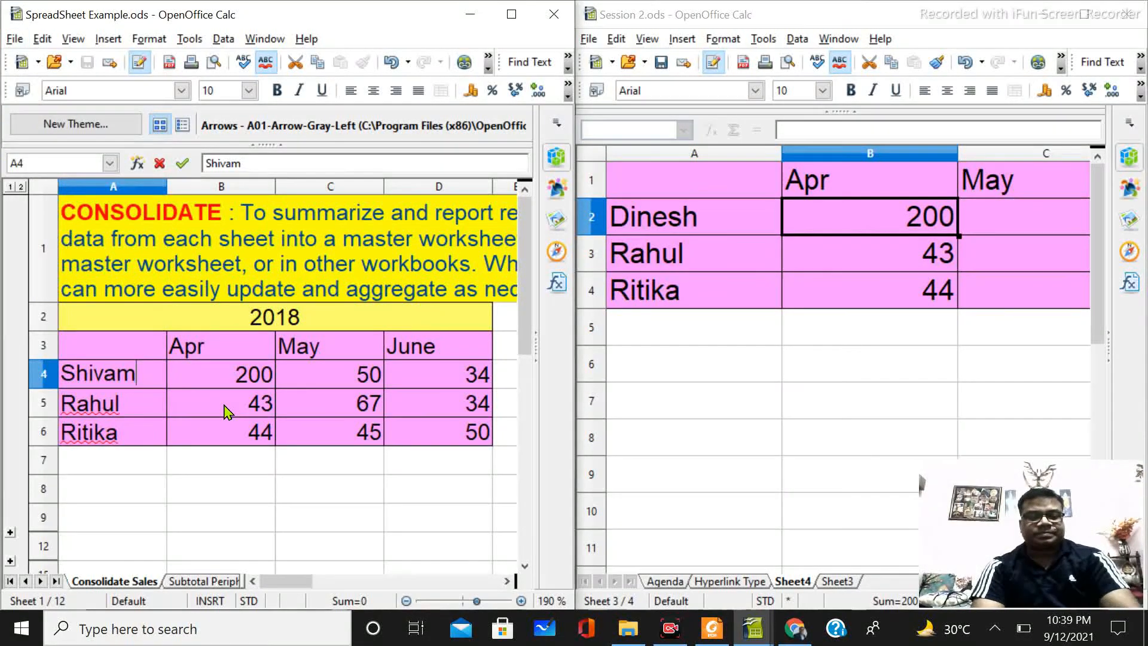
pyautogui.hotkey('alt', 'f')
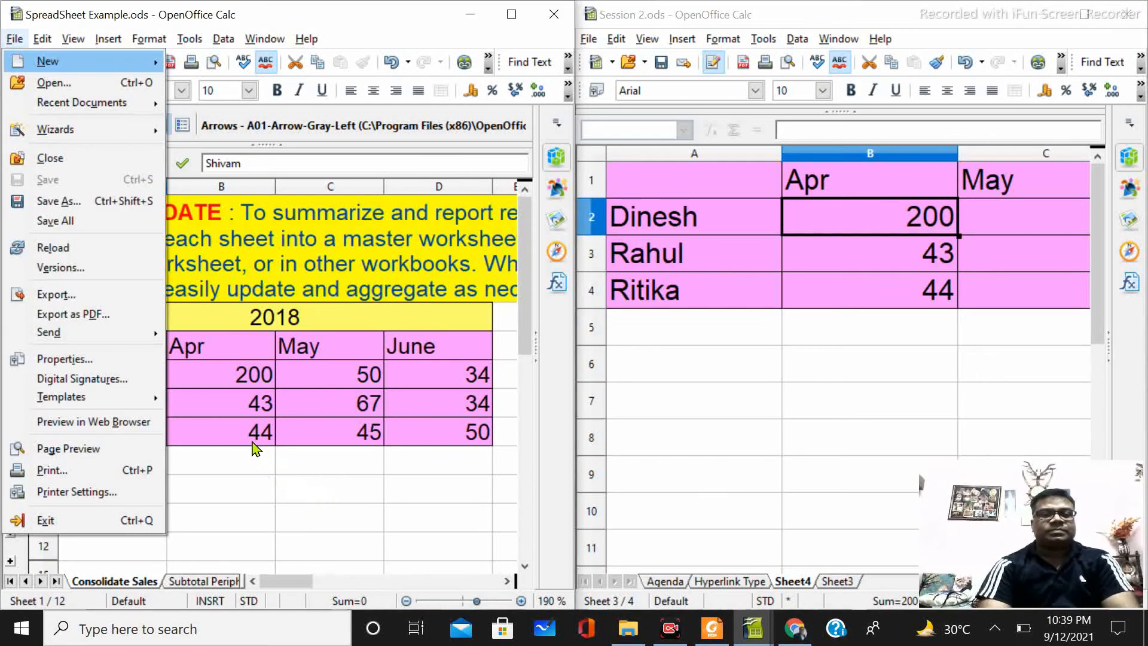
pyautogui.click(239, 419)
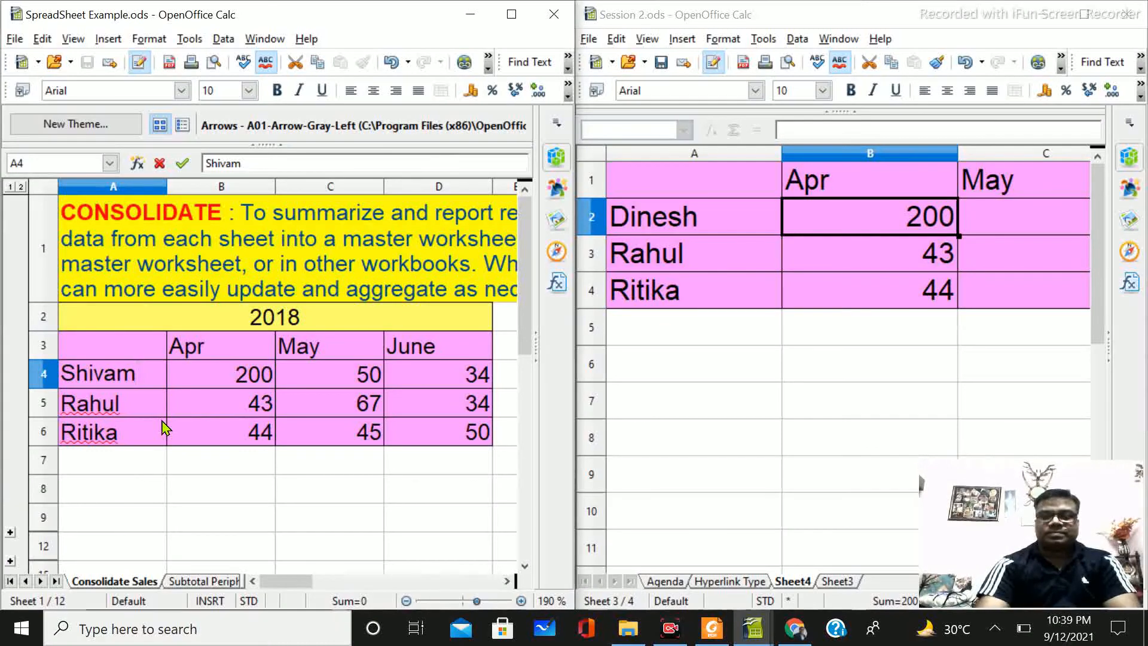
# - Commit the new name in cell A4 and save SpreadSheet Example.ods, checking the linked name in Sheet4 of Session 2.ods
pyautogui.press('Return')
pyautogui.click(17, 38)
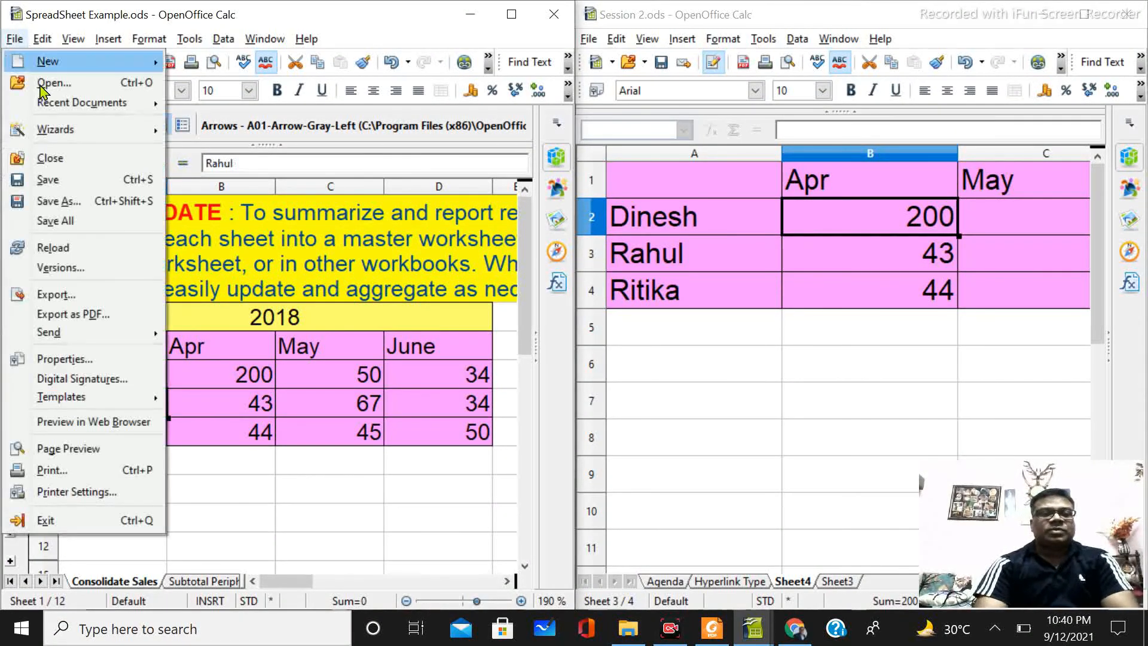
pyautogui.click(47, 181)
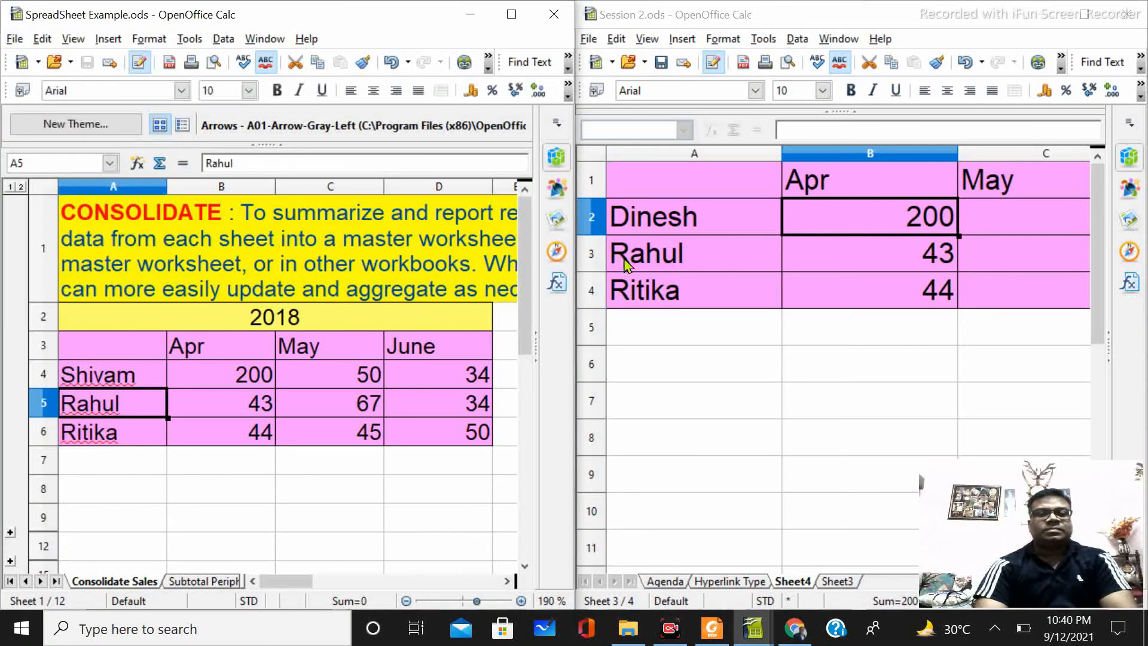
pyautogui.click(851, 290)
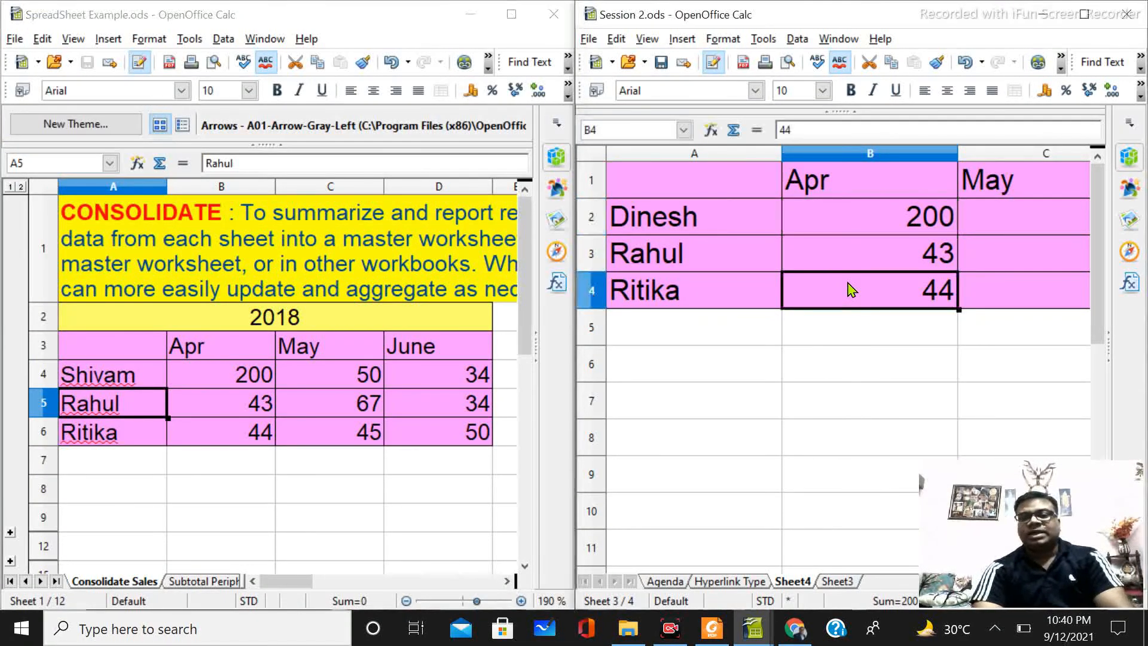
pyautogui.click(718, 221)
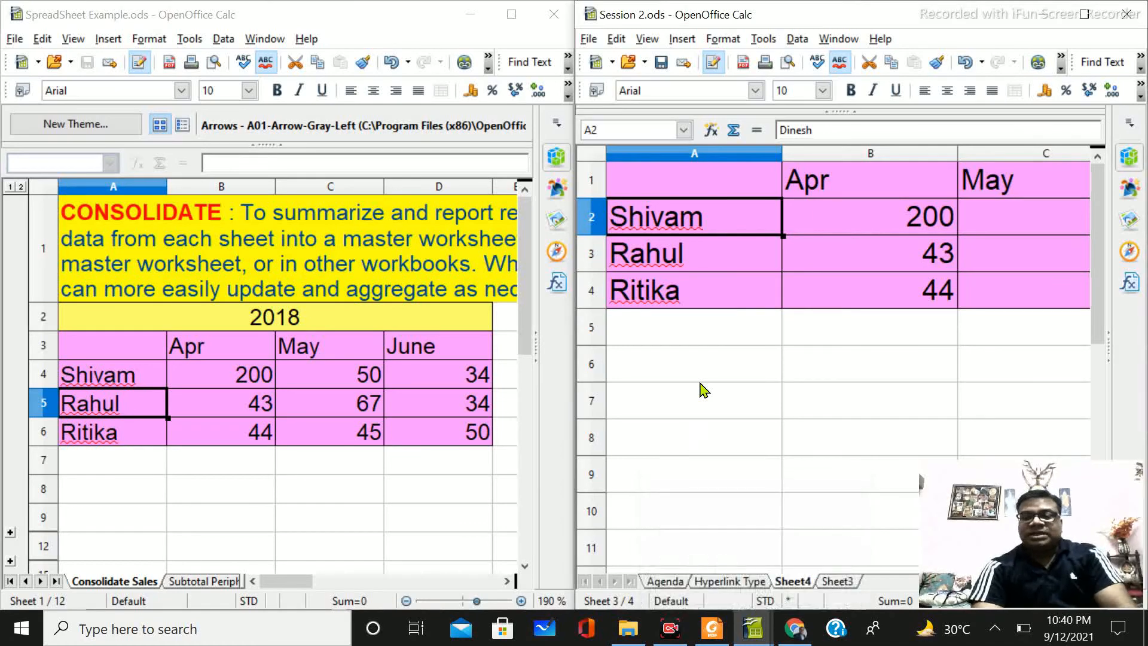
# - Show the Agenda sheet of Session 2.ods and maximize its window
pyautogui.click(665, 581)
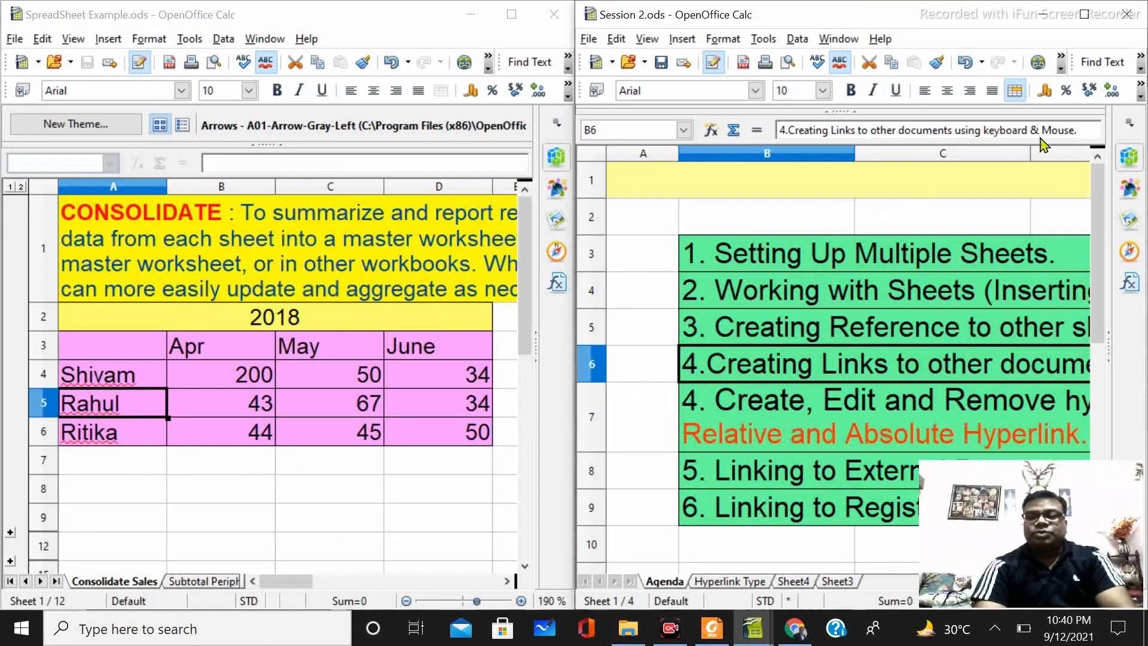
pyautogui.click(1087, 16)
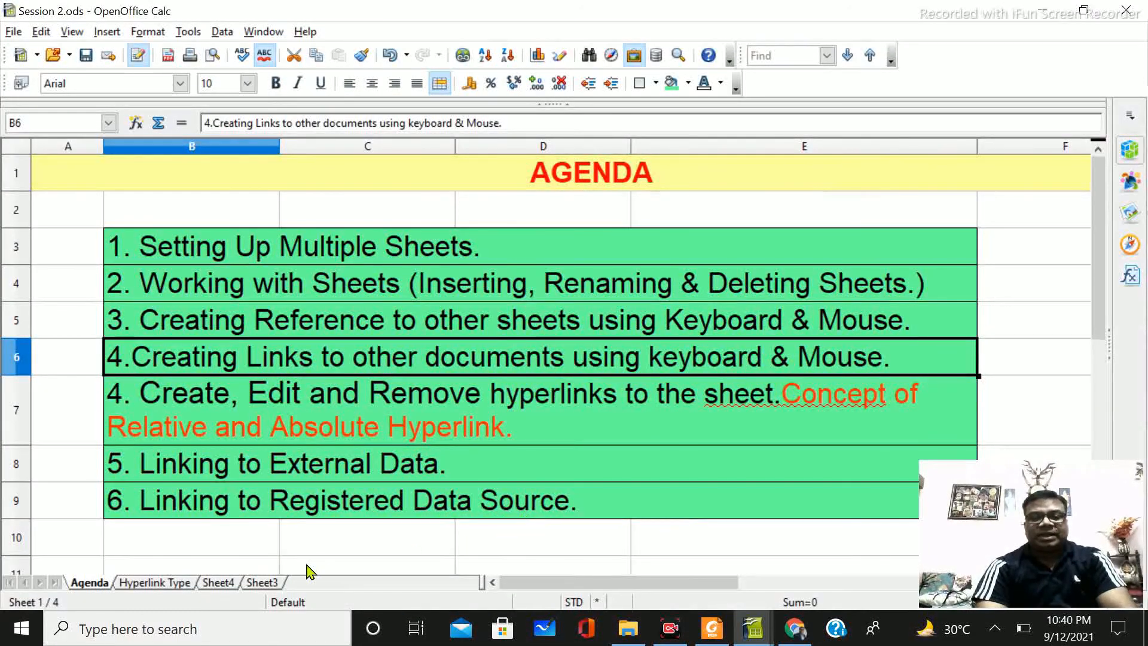
# - Select cell A6 in Sheet4 and display the mylist table from the registered mylist data source
pyautogui.click(218, 582)
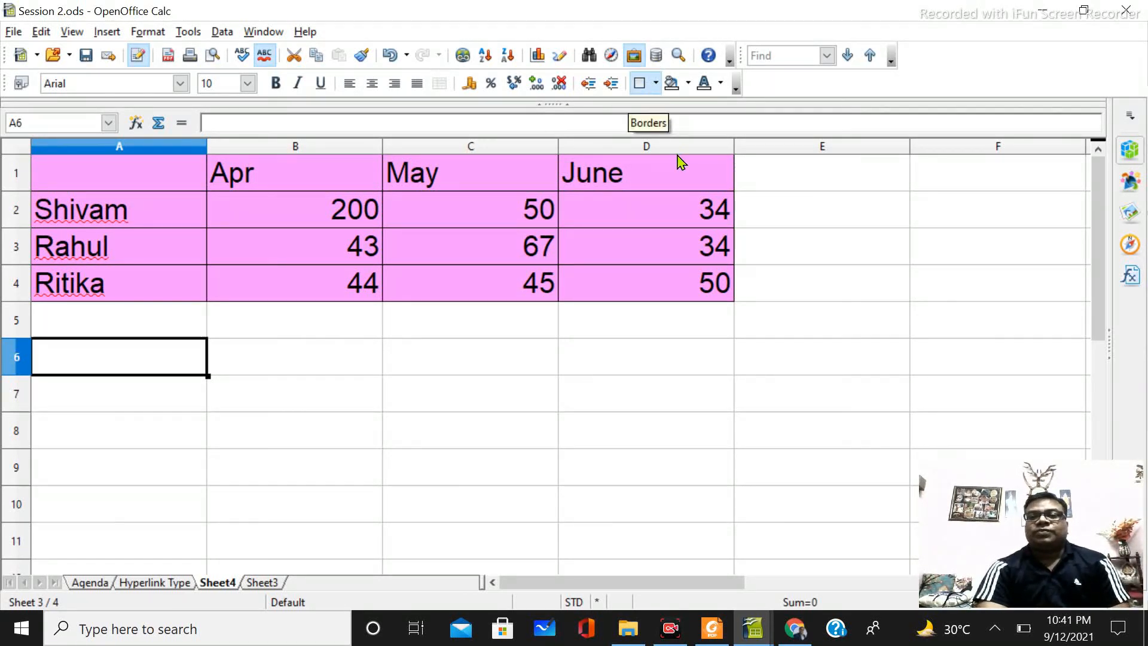
pyautogui.click(656, 57)
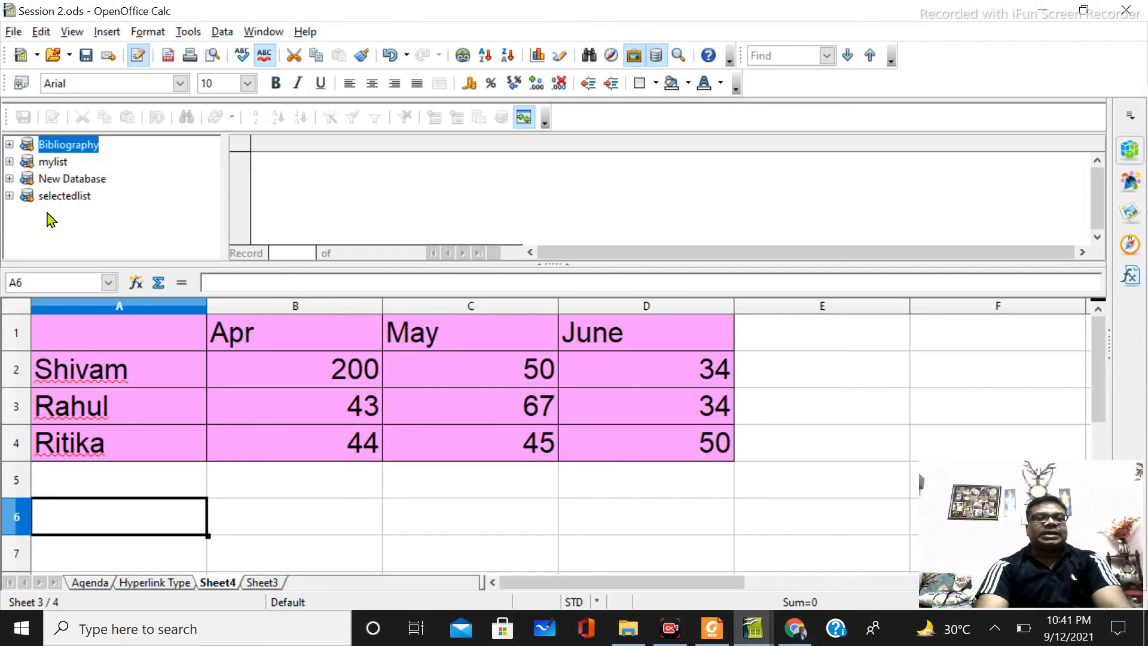
pyautogui.click(10, 162)
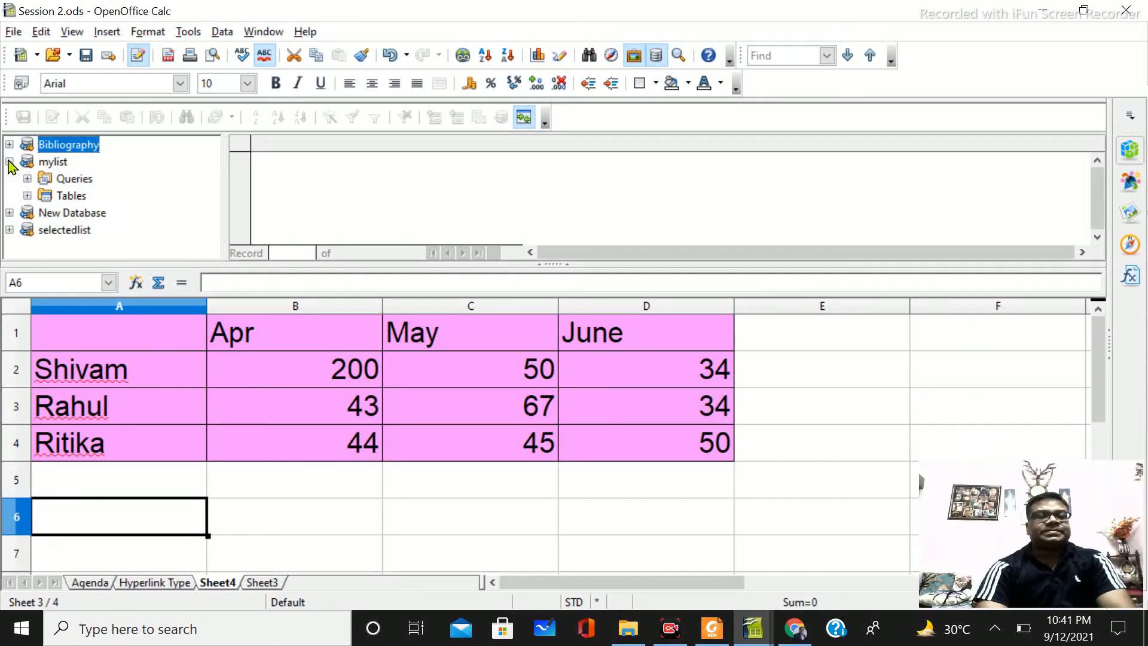
pyautogui.click(27, 197)
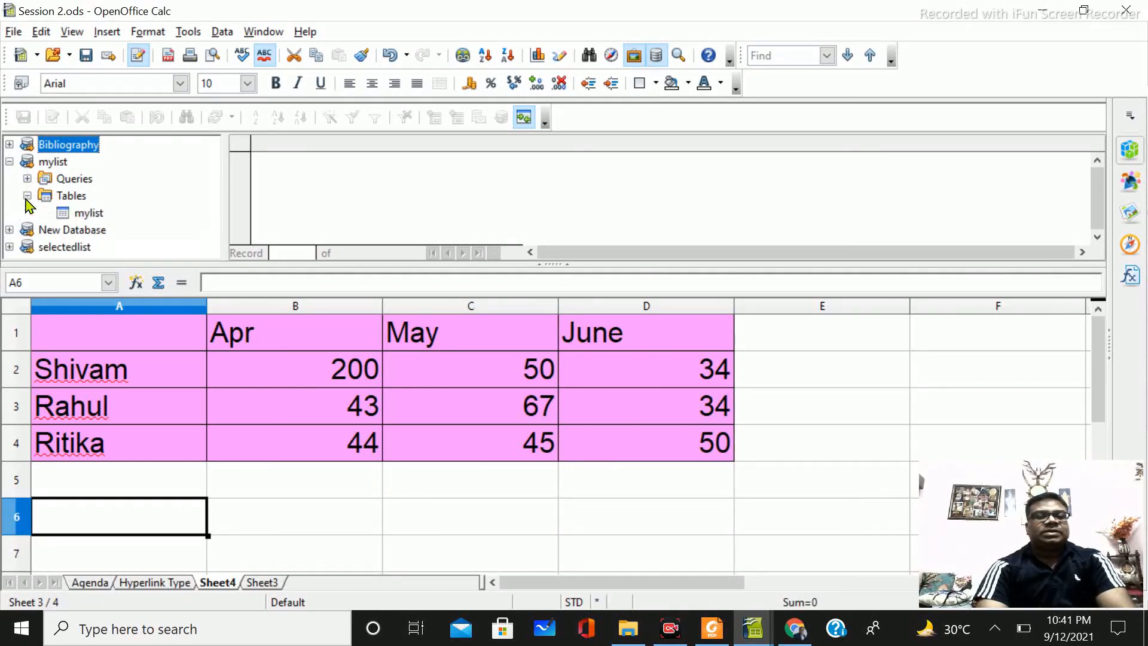
pyautogui.click(88, 213)
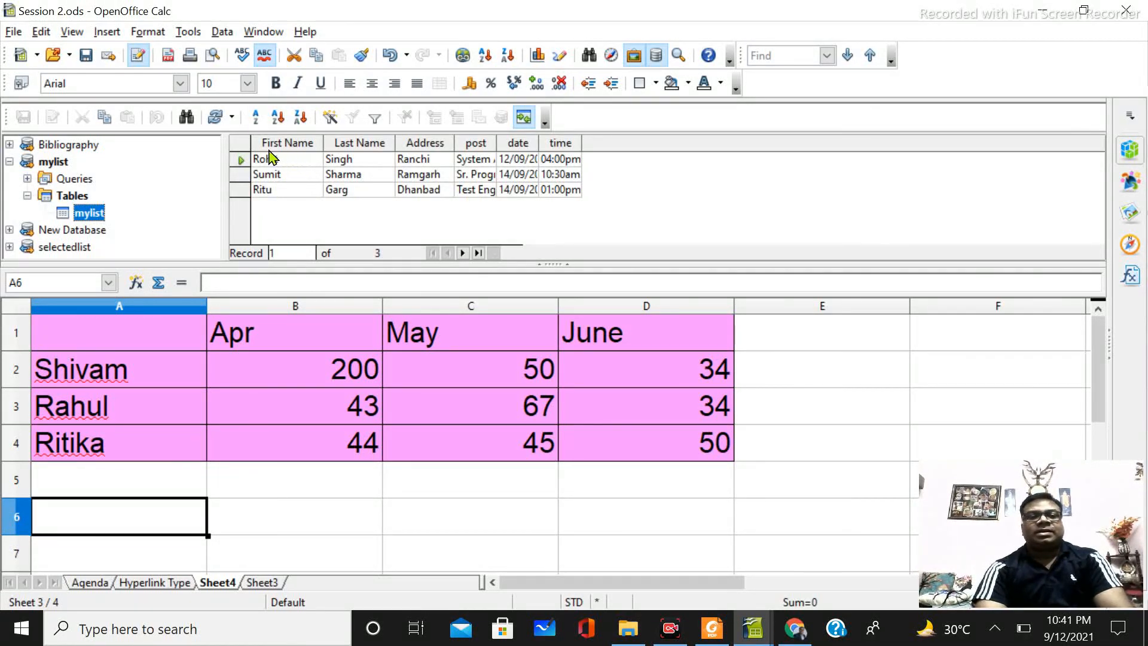
# - Insert all records of the mylist table into Sheet4 starting at cell A6 and fit column D's width to its contents
pyautogui.click(244, 148)
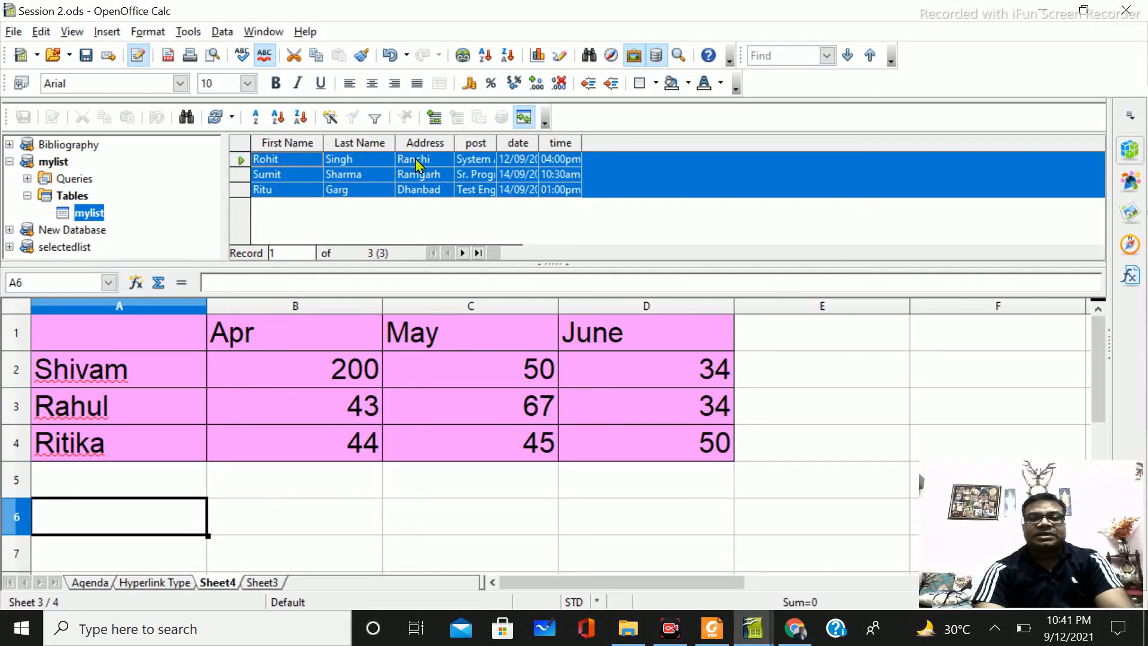
pyautogui.click(433, 122)
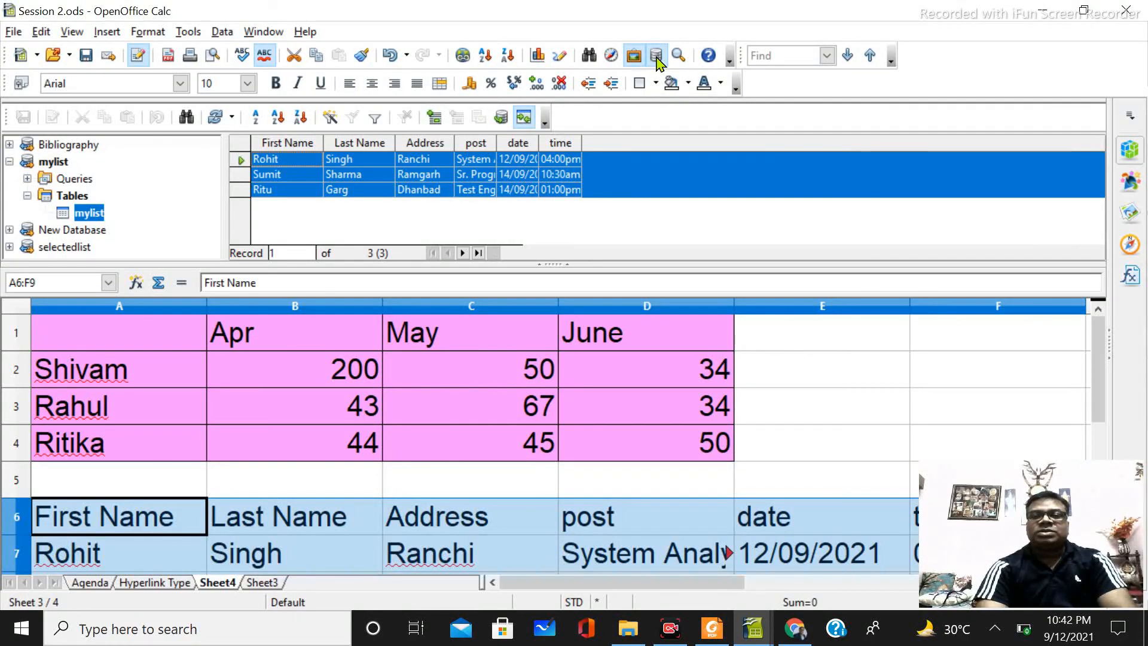
pyautogui.press('F4')
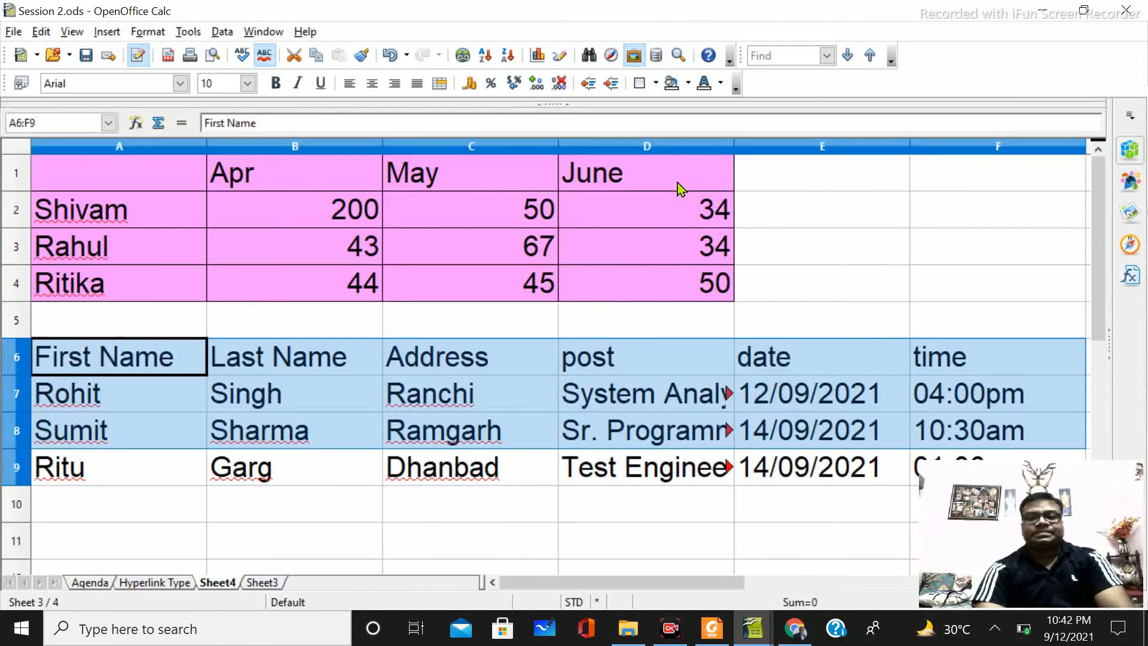
pyautogui.doubleClick(734, 152)
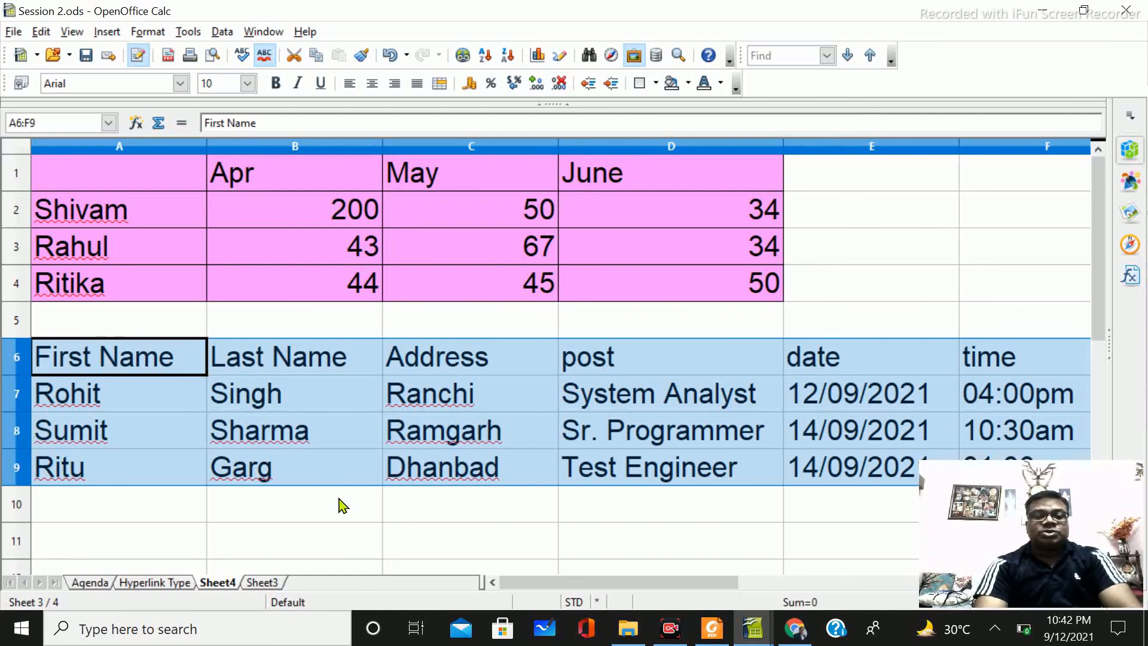
# - Return to the Agenda sheet and review its topics in order, starting with Setting Up Multiple Sheets
pyautogui.click(91, 581)
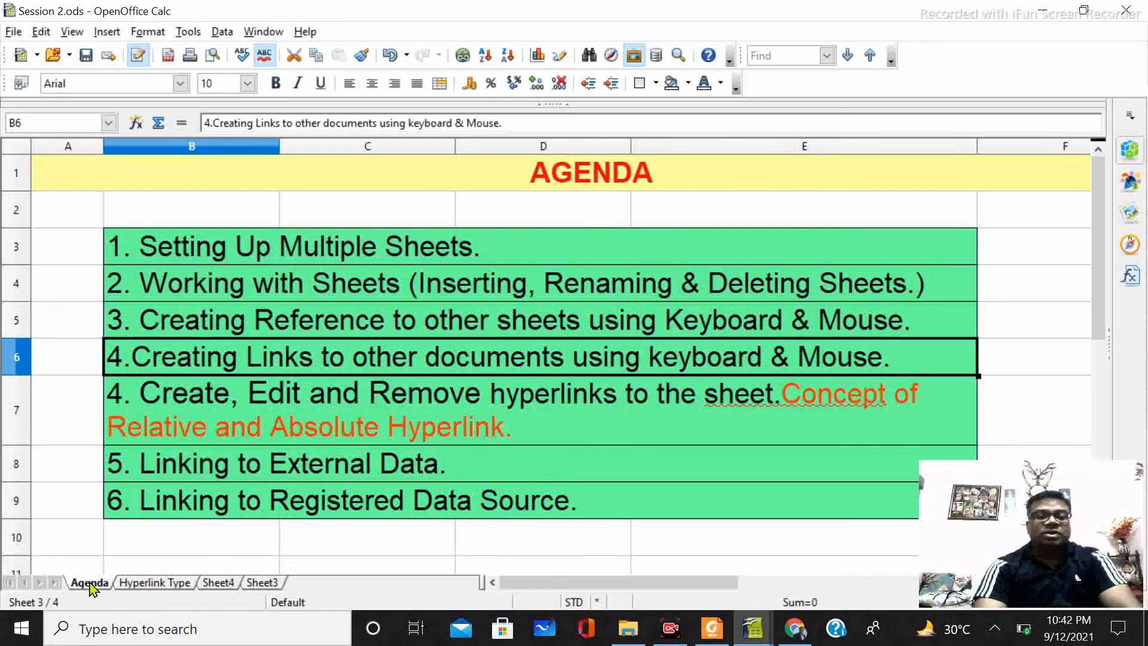
pyautogui.click(328, 248)
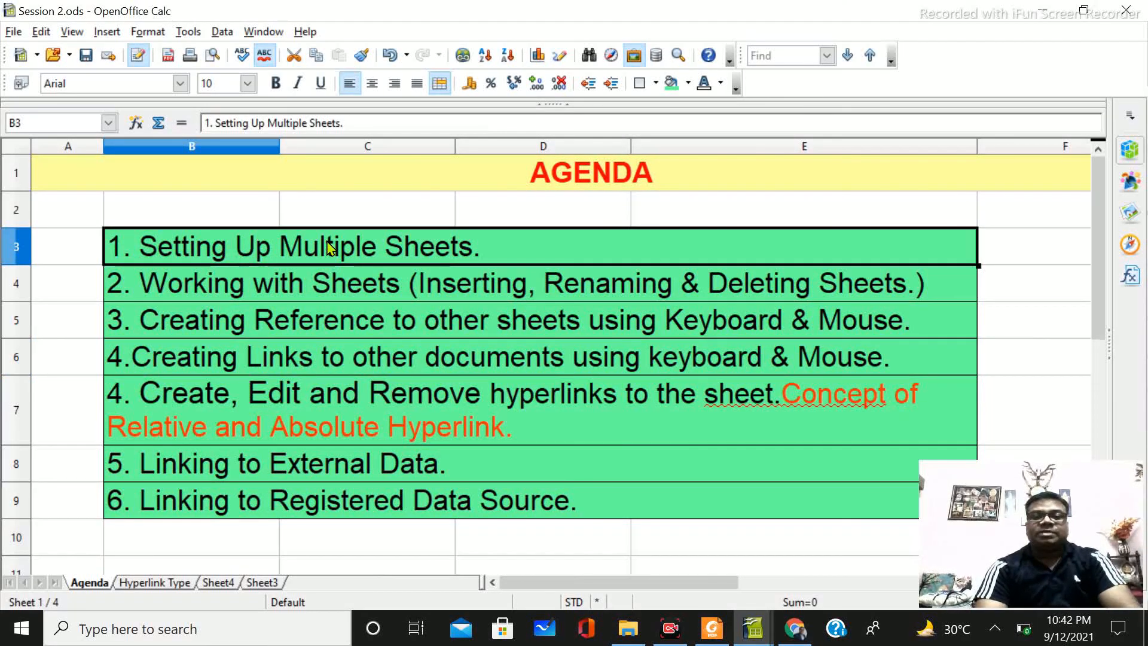
pyautogui.click(272, 299)
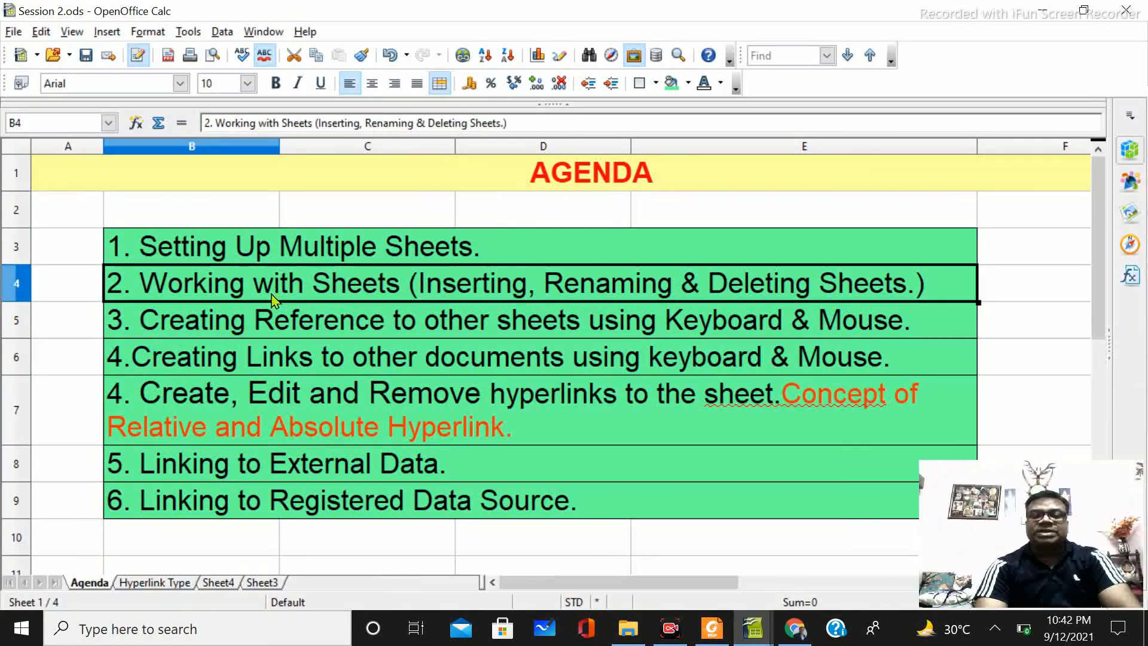